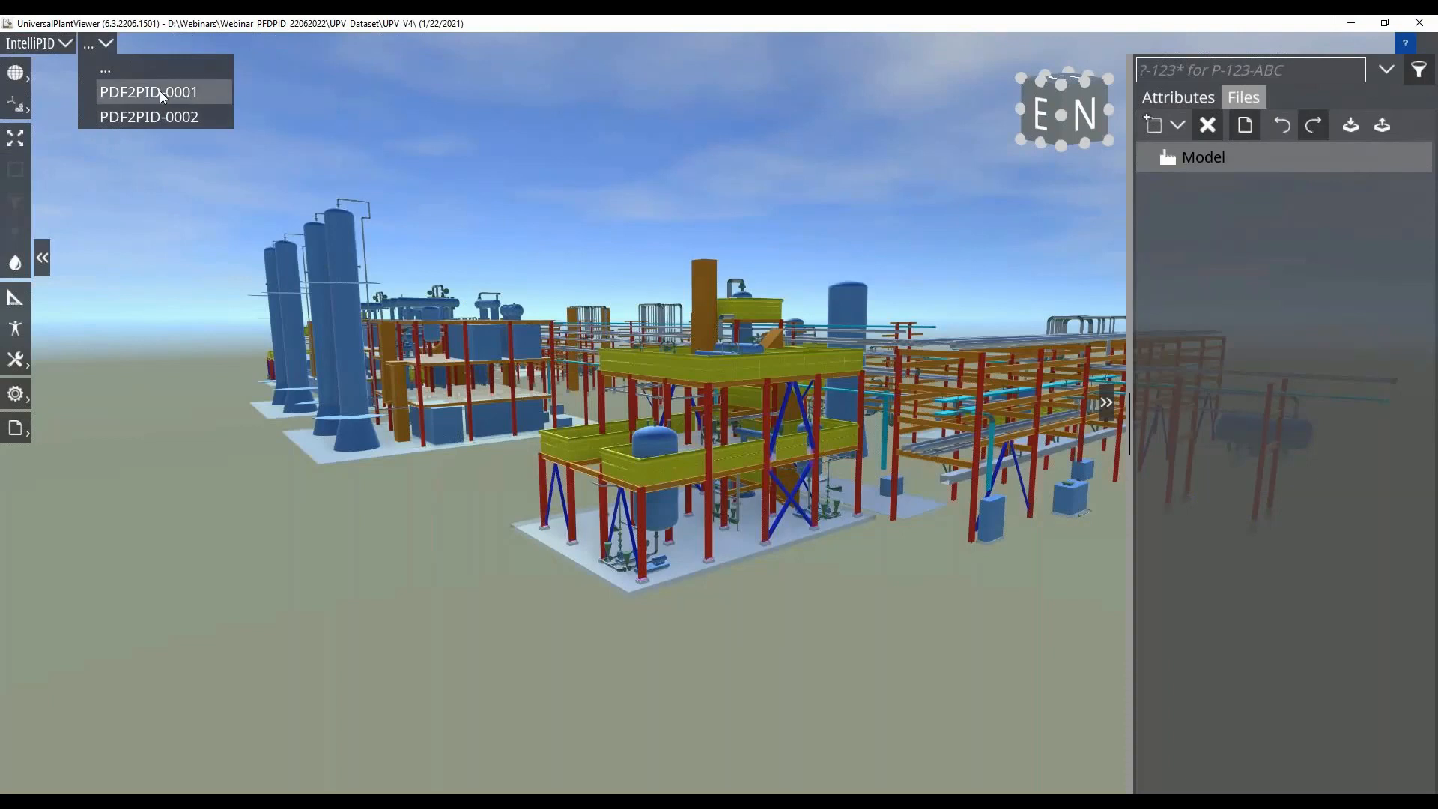
Open the P&ID drawing PDF2PID-0002 around heat exchanger W-003 and vessel B-004
{"action": "left_click", "coordinate": [182, 117]}
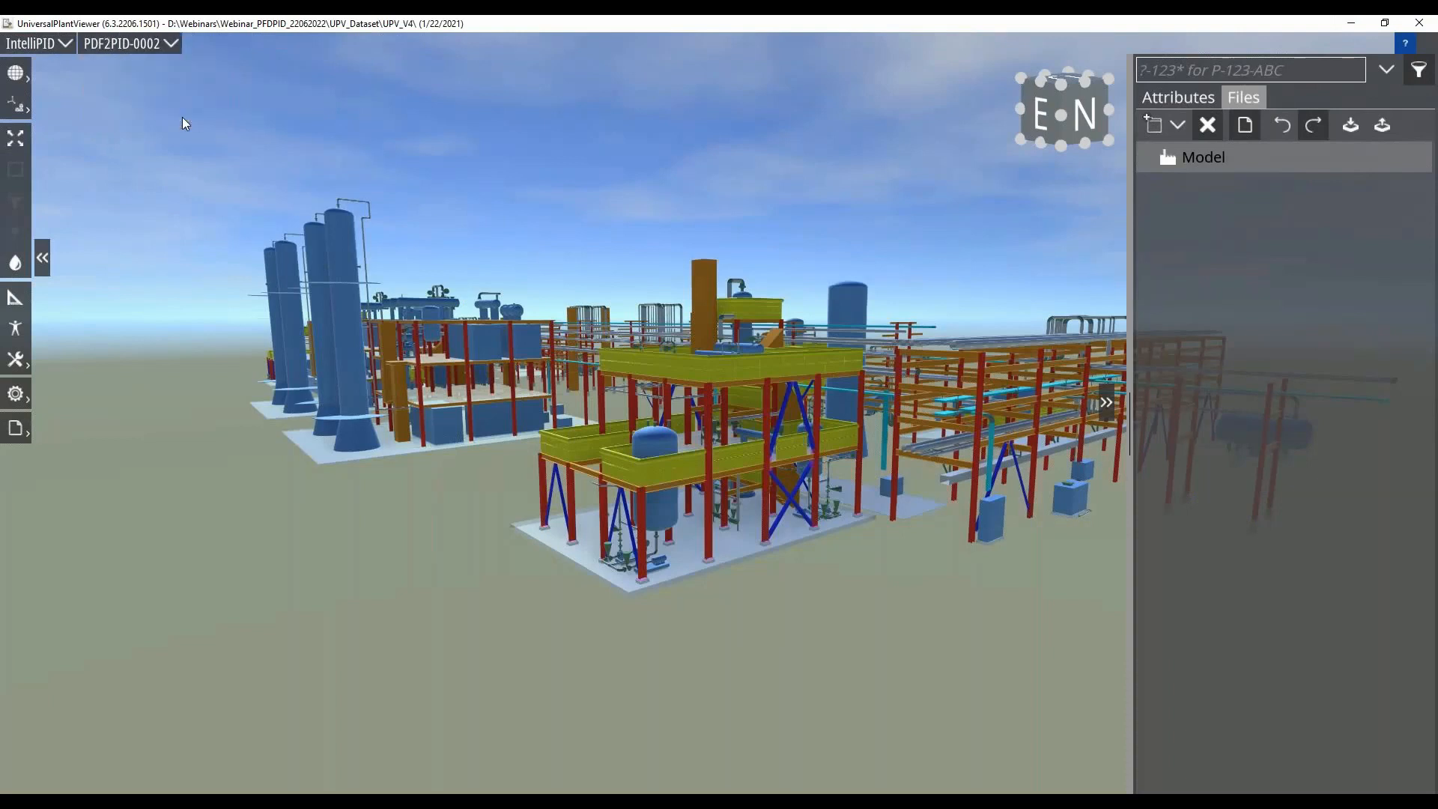
{"action": "scroll", "coordinate": [585, 332], "scroll_direction": "up", "scroll_amount": 5}
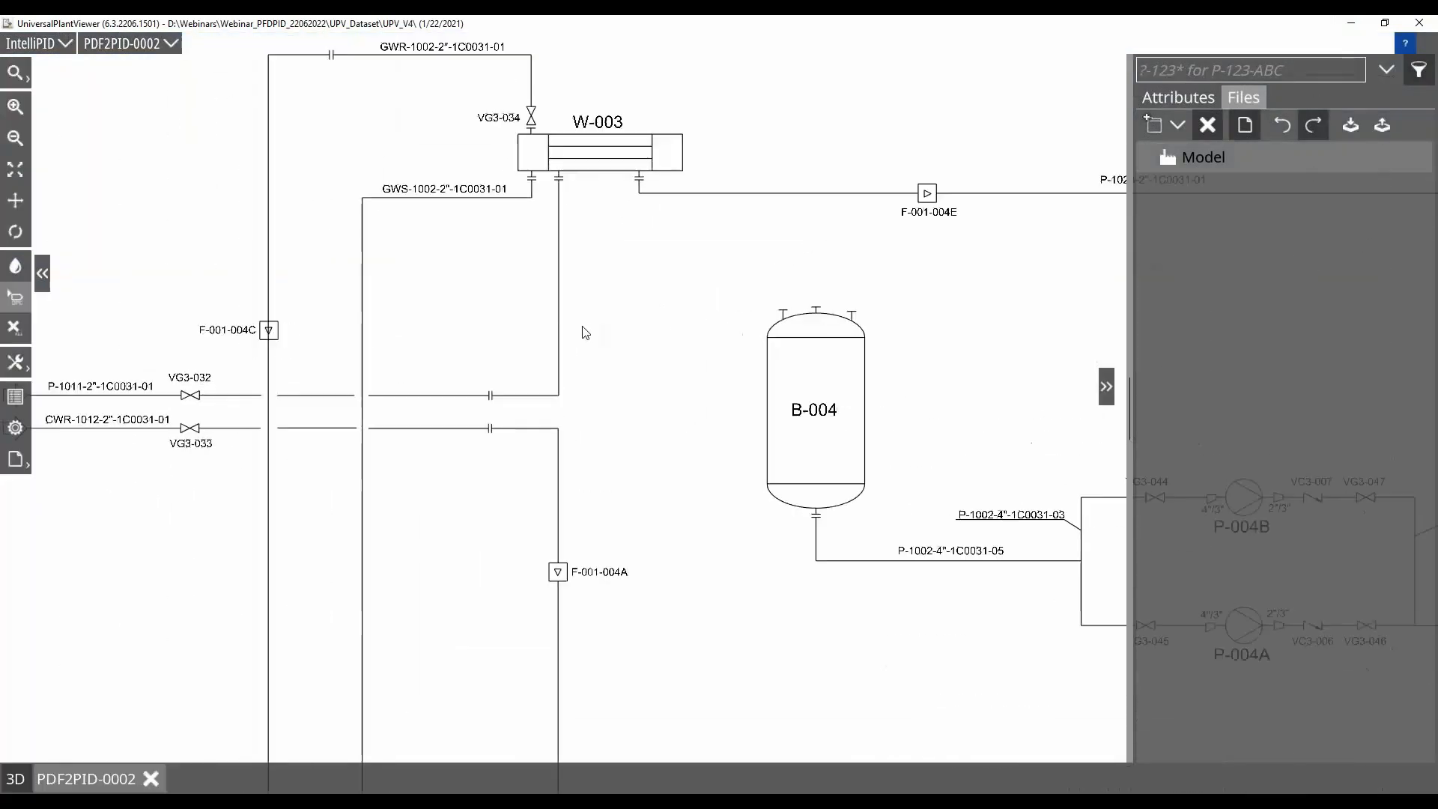
{"action": "scroll", "coordinate": [584, 333], "scroll_direction": "down", "scroll_amount": 3}
{"action": "scroll", "coordinate": [598, 456], "scroll_direction": "up", "scroll_amount": 2}
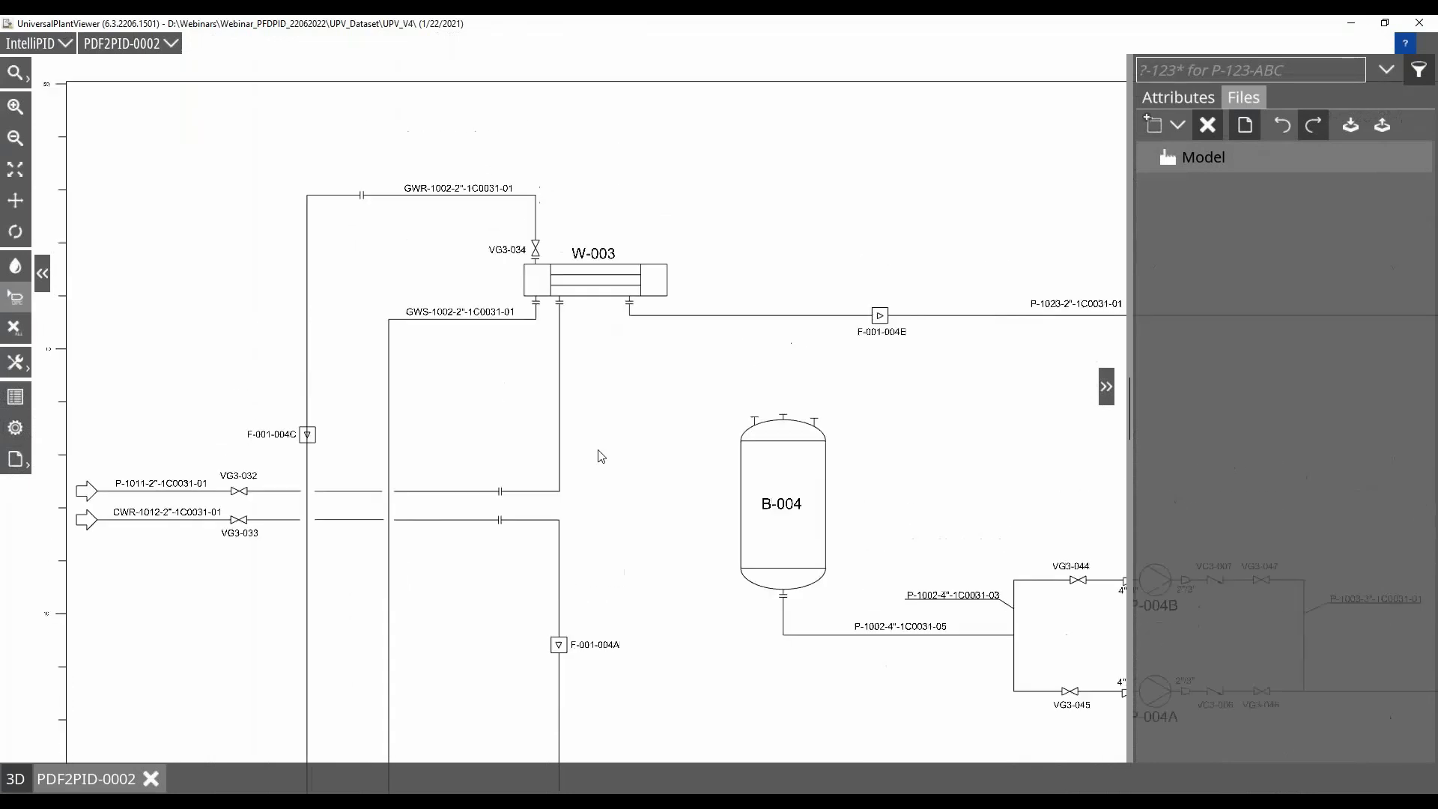
{"action": "scroll", "coordinate": [521, 459], "scroll_direction": "up", "scroll_amount": 2}
{"action": "scroll", "coordinate": [521, 460], "scroll_direction": "down", "scroll_amount": 2}
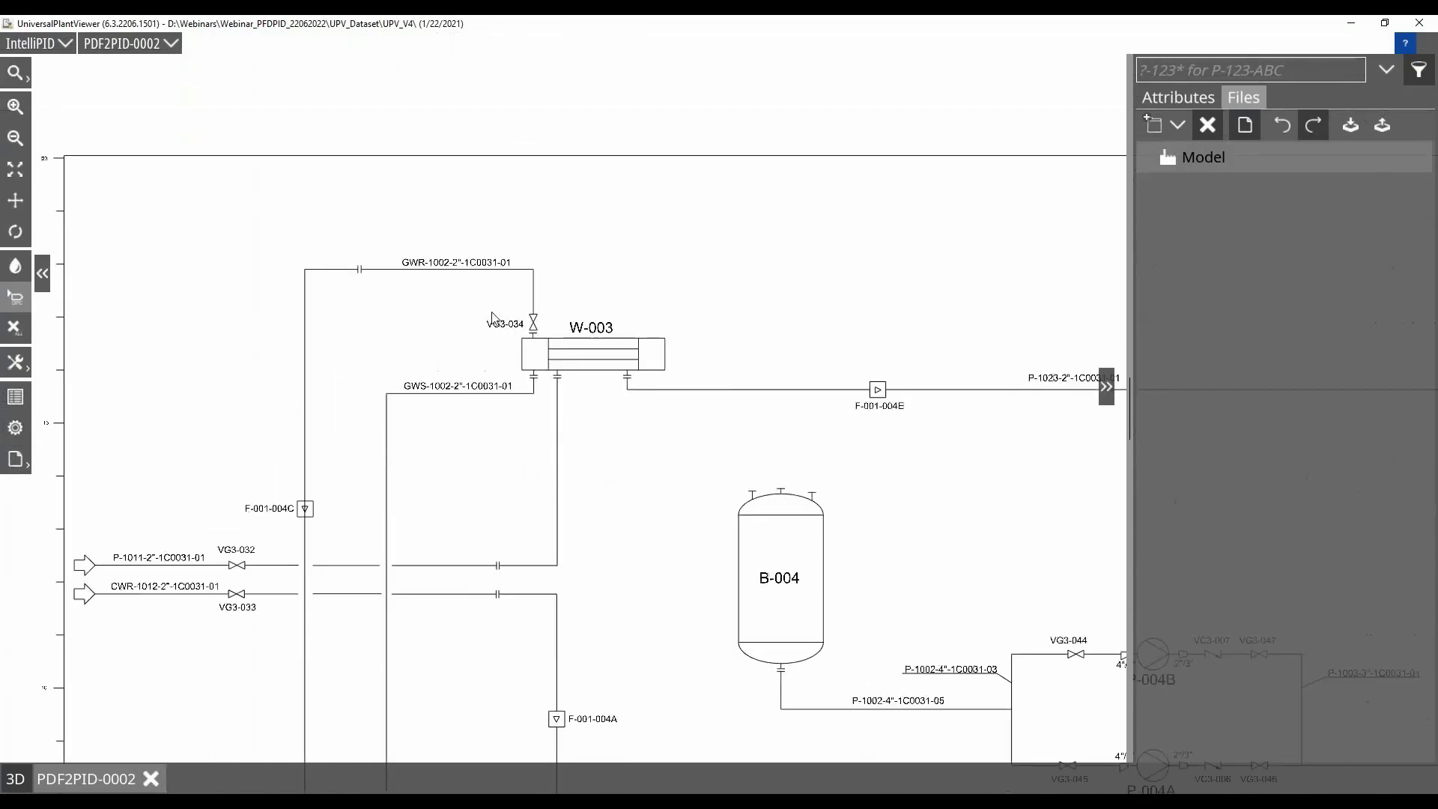
Check the attributes of the pipe beneath label GWR-1002-2"-1C0031-01, the W-003 exchanger symbol and the B-004 vessel outline
{"action": "left_click", "coordinate": [386, 274]}
{"action": "left_click", "coordinate": [1170, 101]}
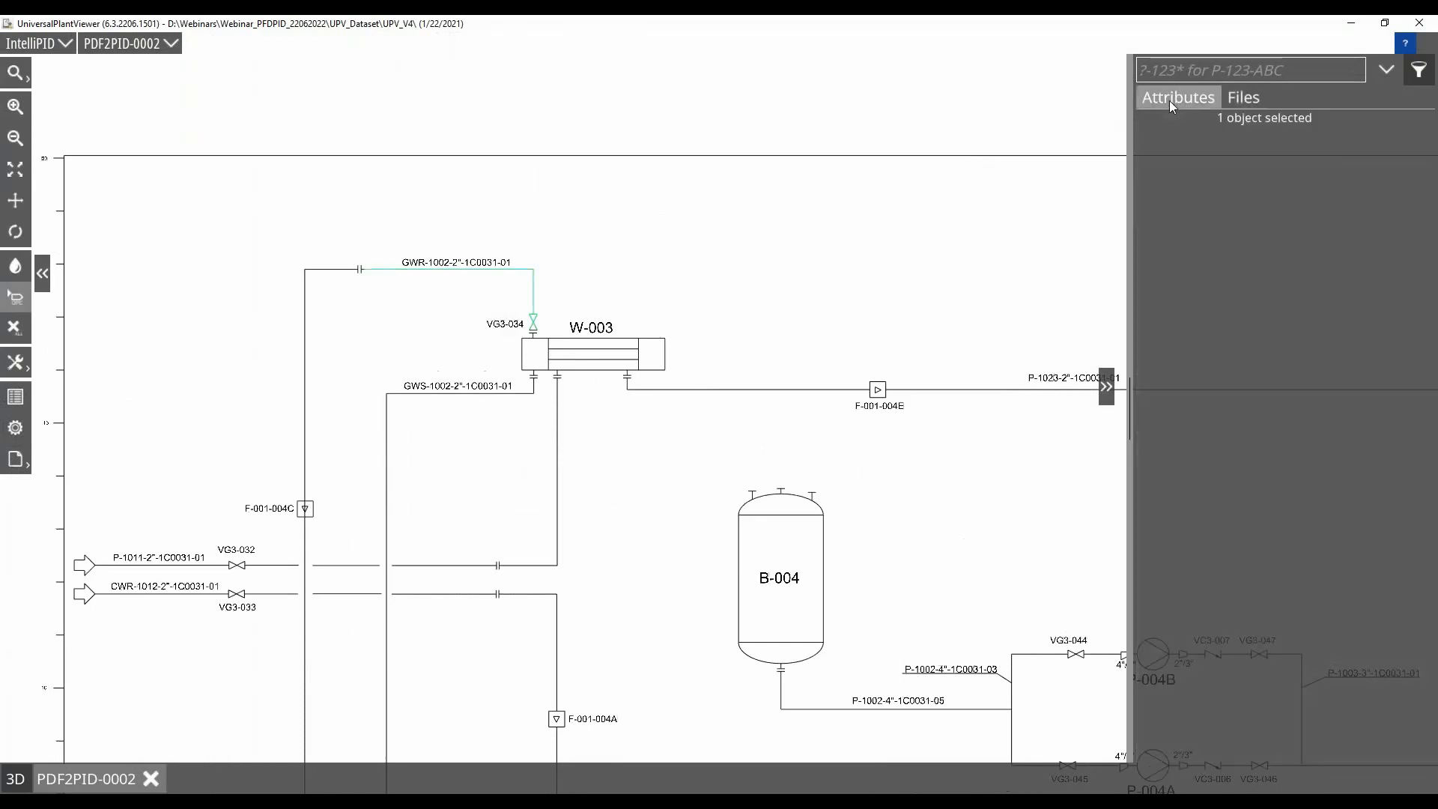
{"action": "left_click", "coordinate": [639, 345]}
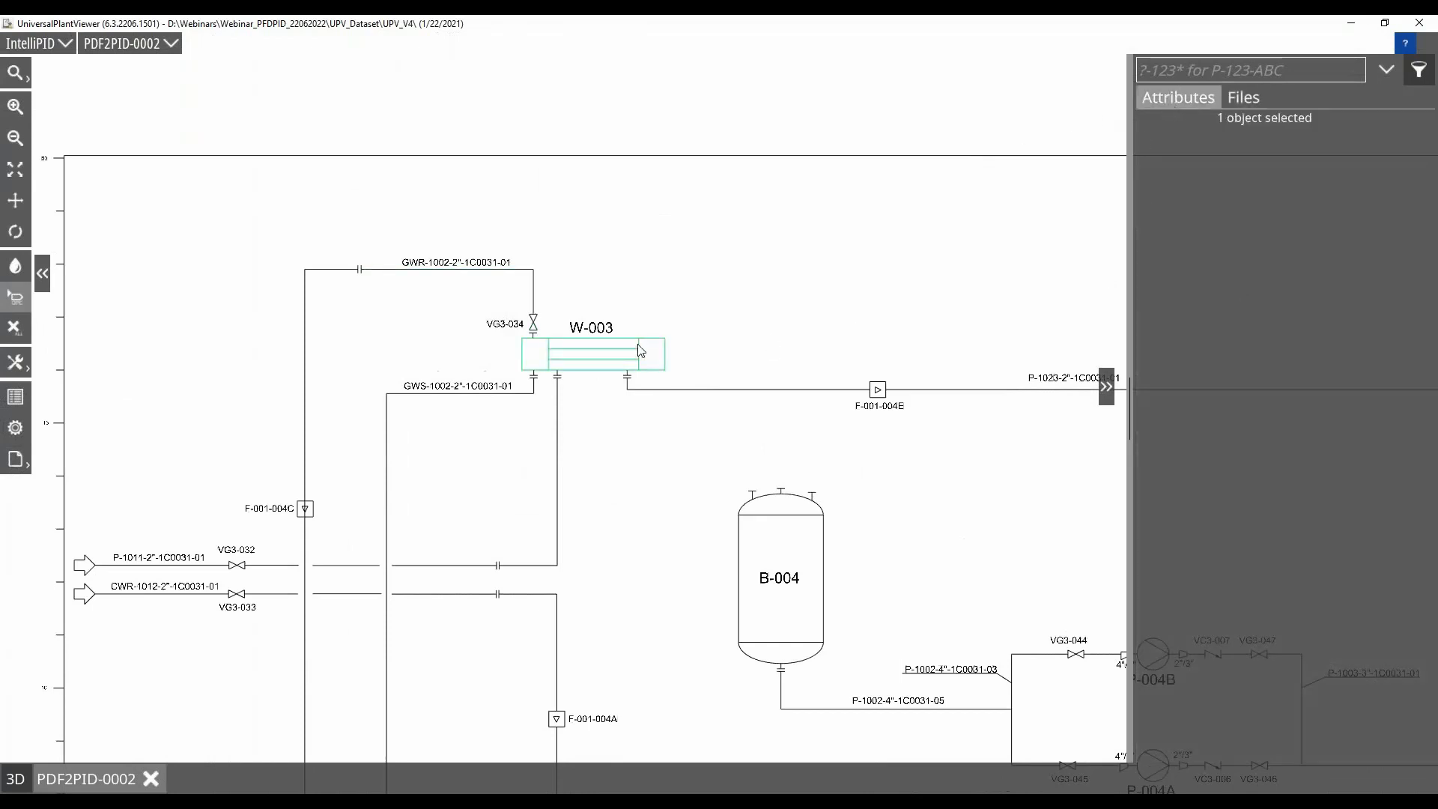
{"action": "left_click", "coordinate": [783, 518]}
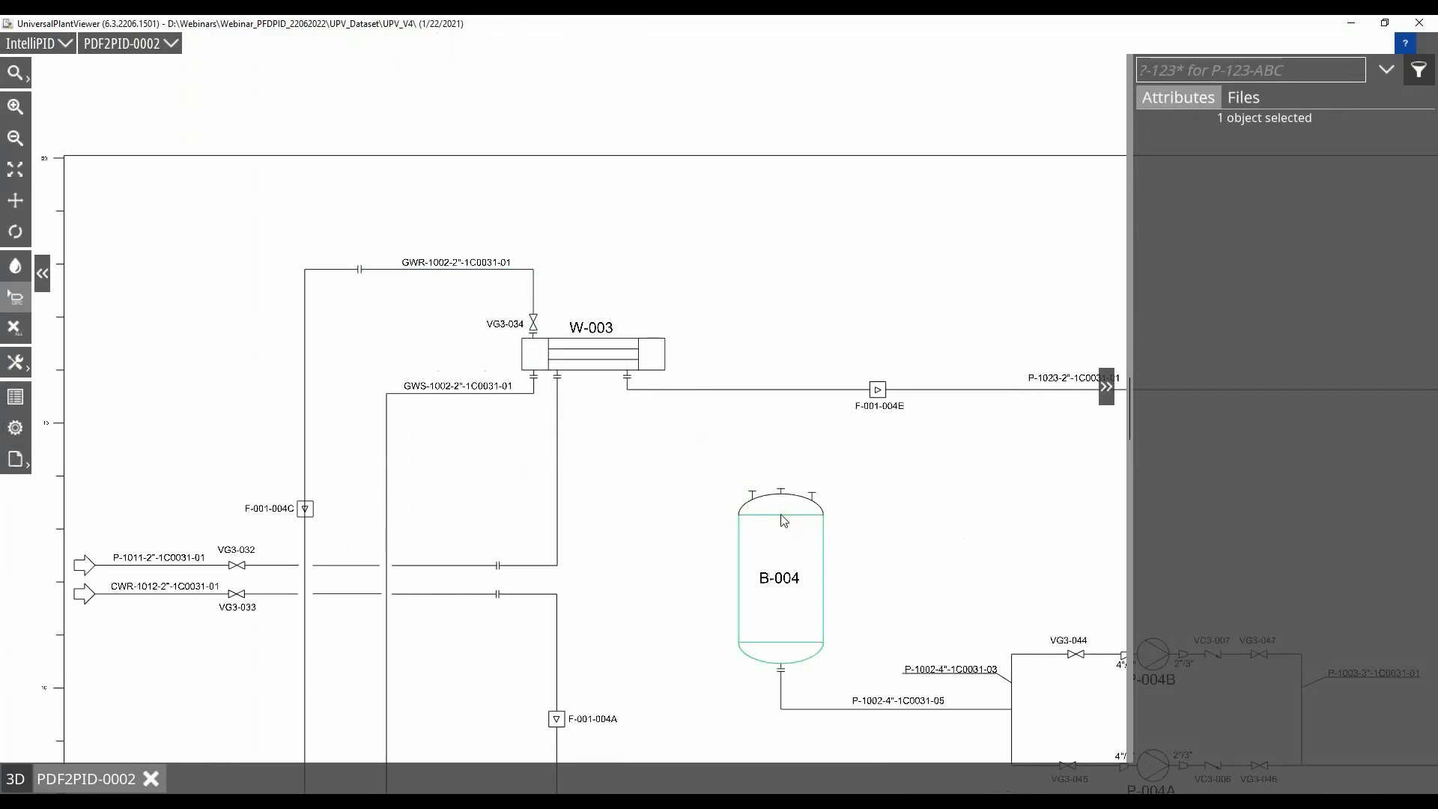
{"action": "left_click", "coordinate": [880, 528]}
Colour the pump symbols P-004B and P-004A red and reset the drawing's colours
{"action": "mouse_move", "coordinate": [879, 539]}
{"action": "left_mouse_down"}
{"action": "mouse_move", "coordinate": [807, 359]}
{"action": "mouse_move", "coordinate": [514, 349]}
{"action": "left_mouse_up"}
{"action": "left_click", "coordinate": [791, 465]}
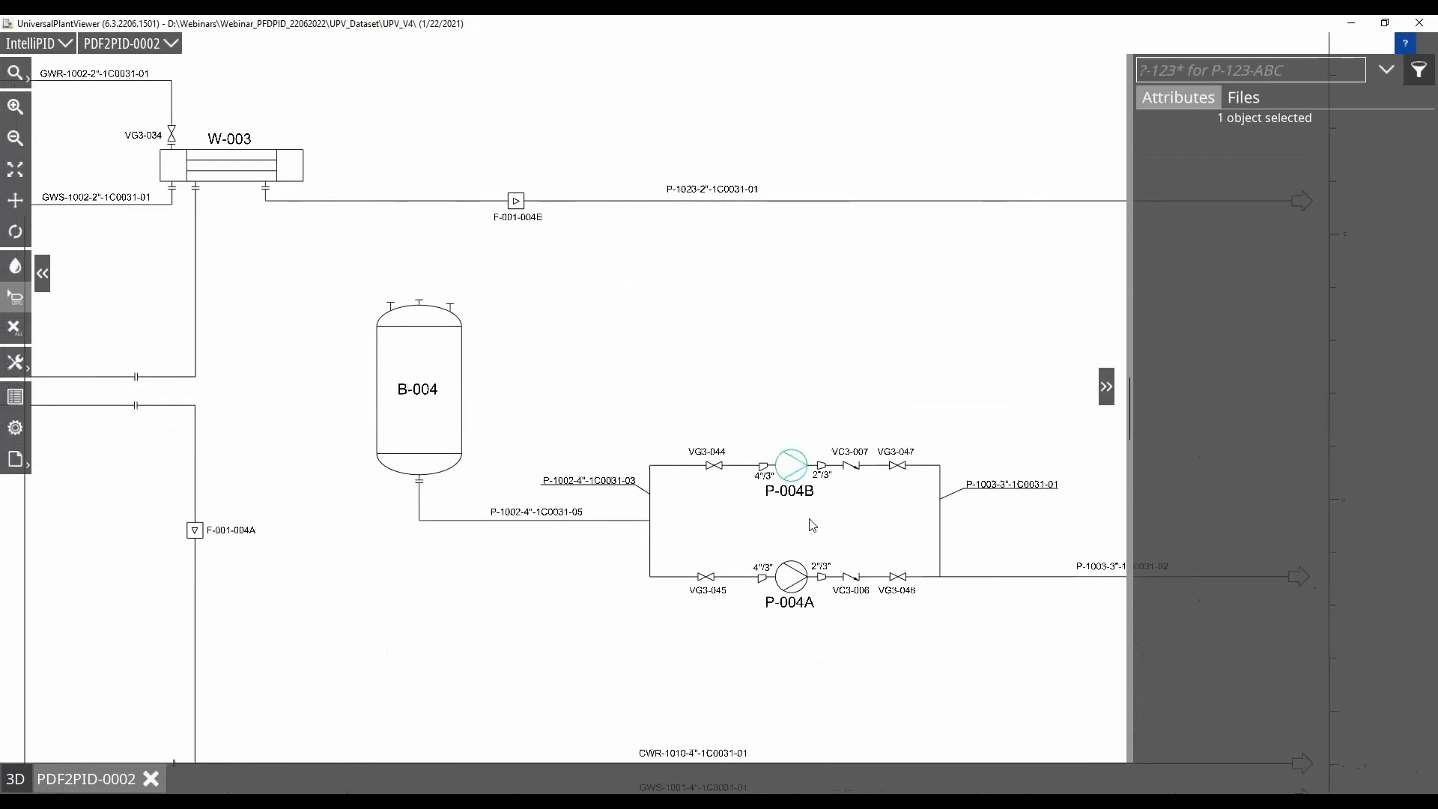
{"action": "left_click", "coordinate": [792, 576], "text": "ctrl"}
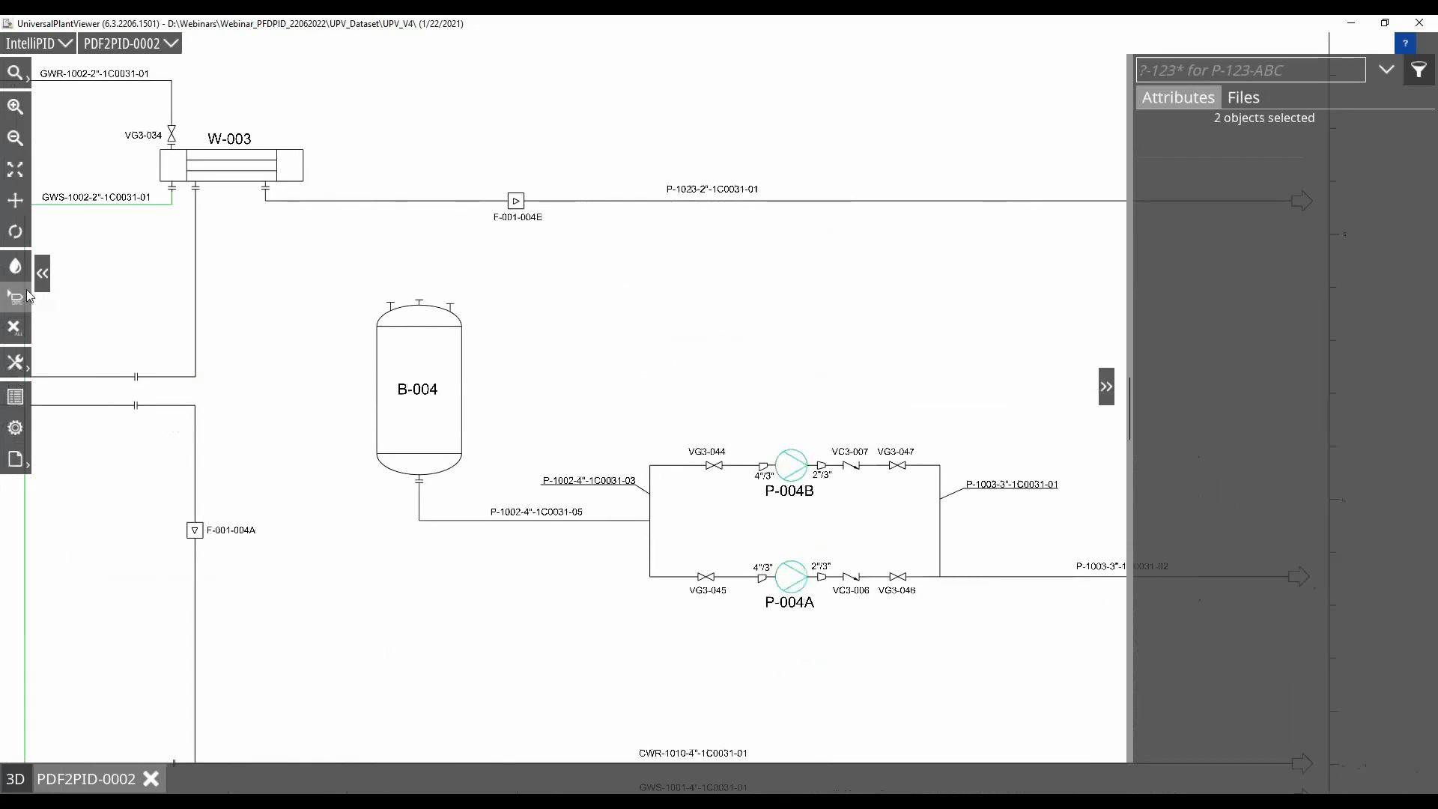
{"action": "left_click", "coordinate": [15, 266]}
{"action": "left_click", "coordinate": [49, 204]}
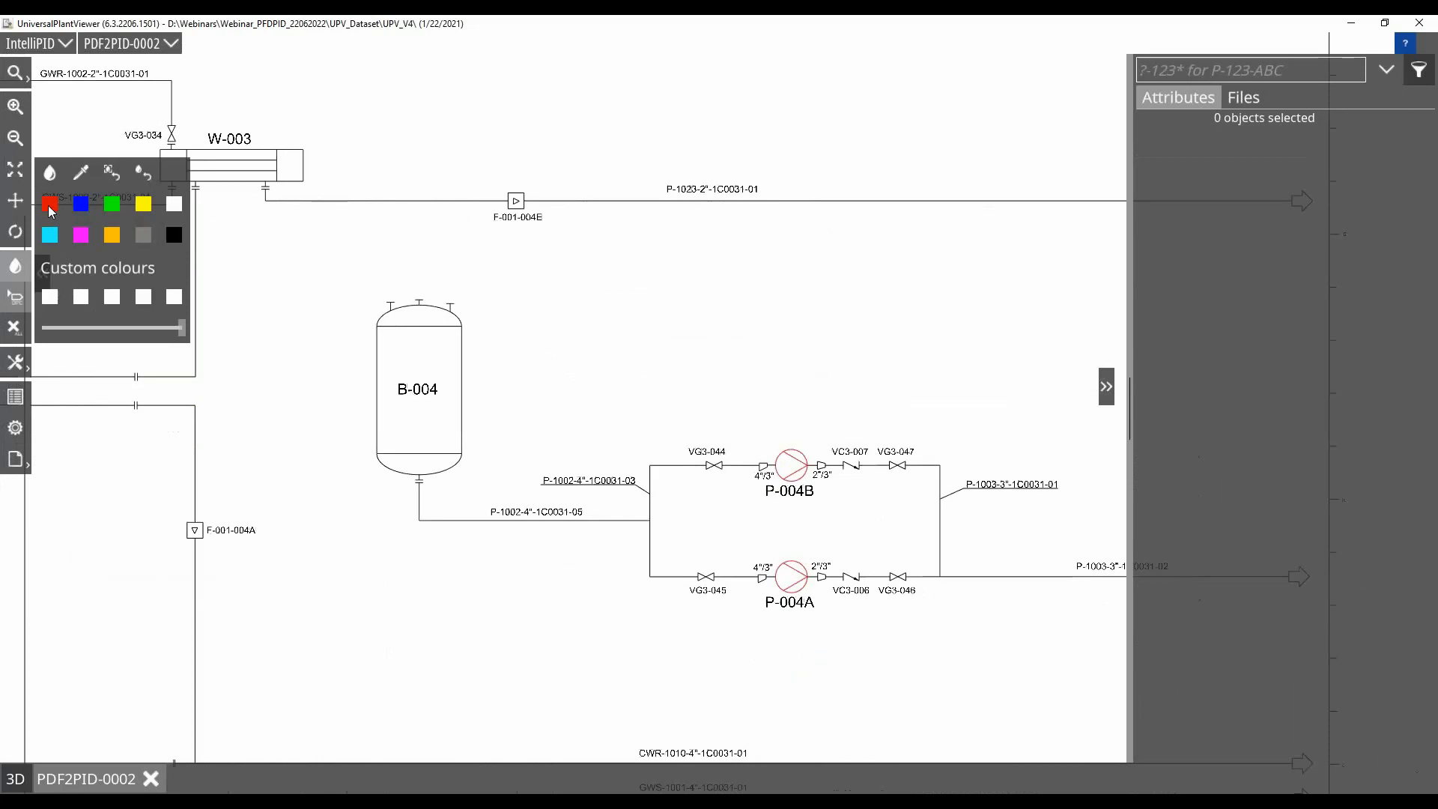
{"action": "left_click", "coordinate": [146, 177]}
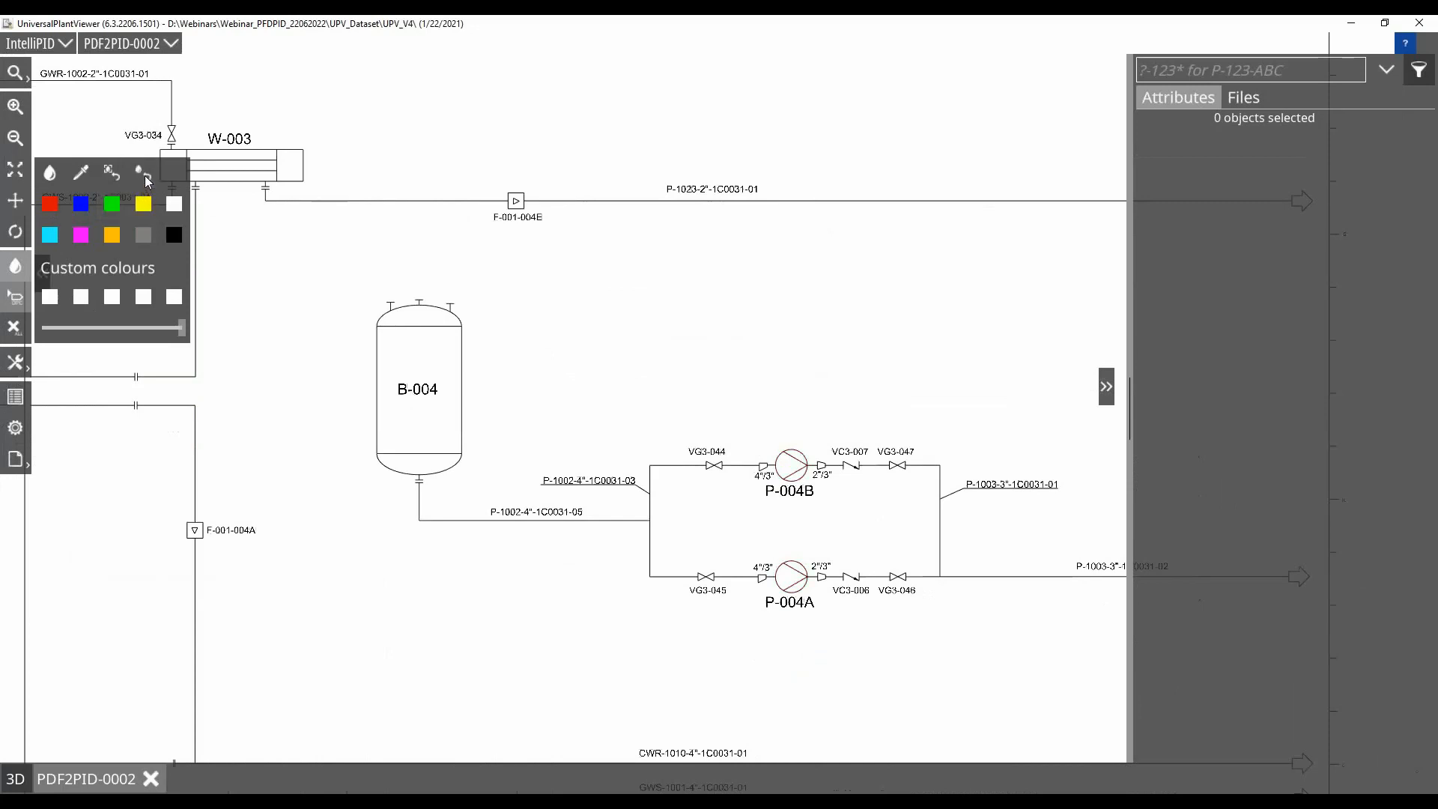
{"action": "left_click", "coordinate": [15, 270]}
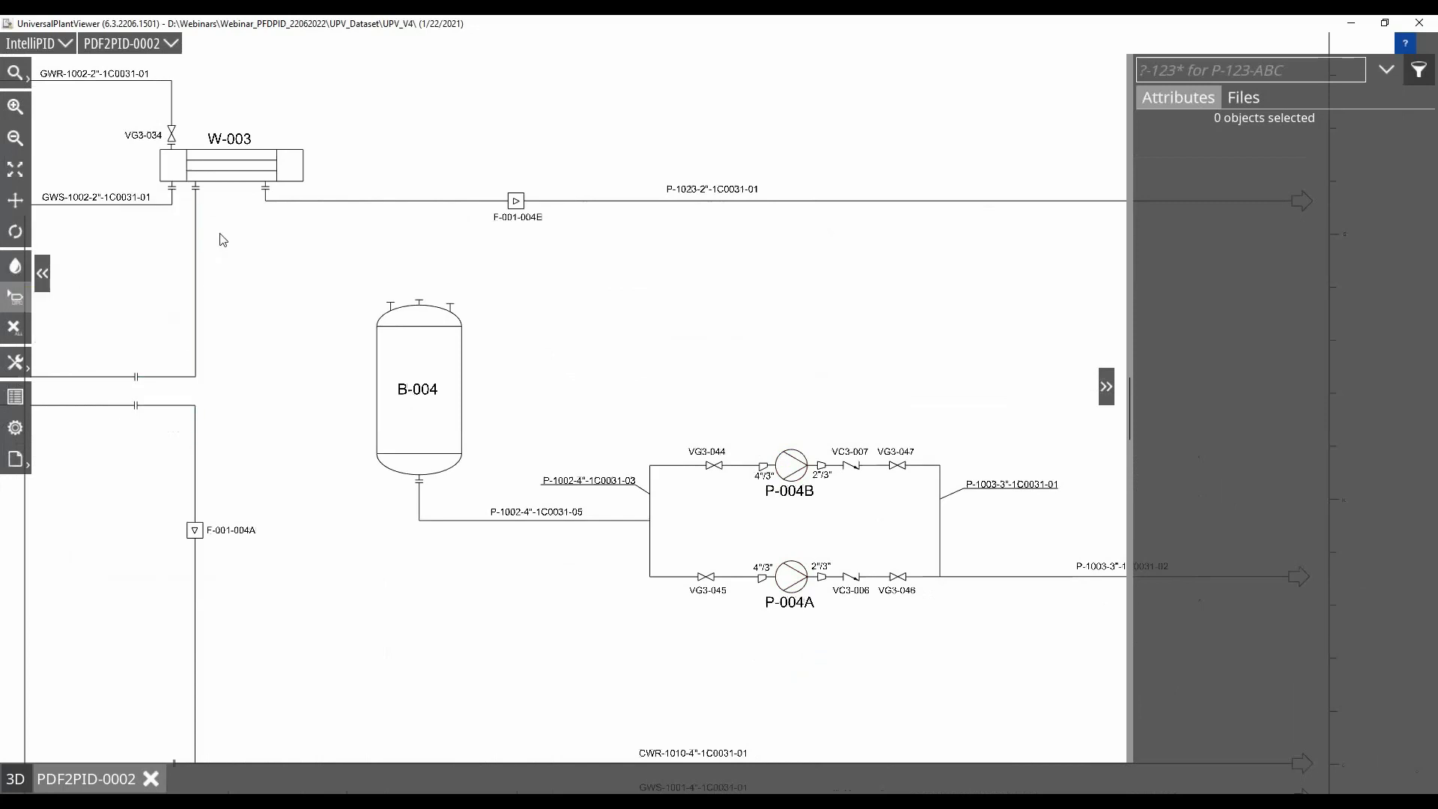
Display the attributes of vessel B-004 and pump P-004B by selecting their name labels
{"action": "left_click", "coordinate": [429, 397]}
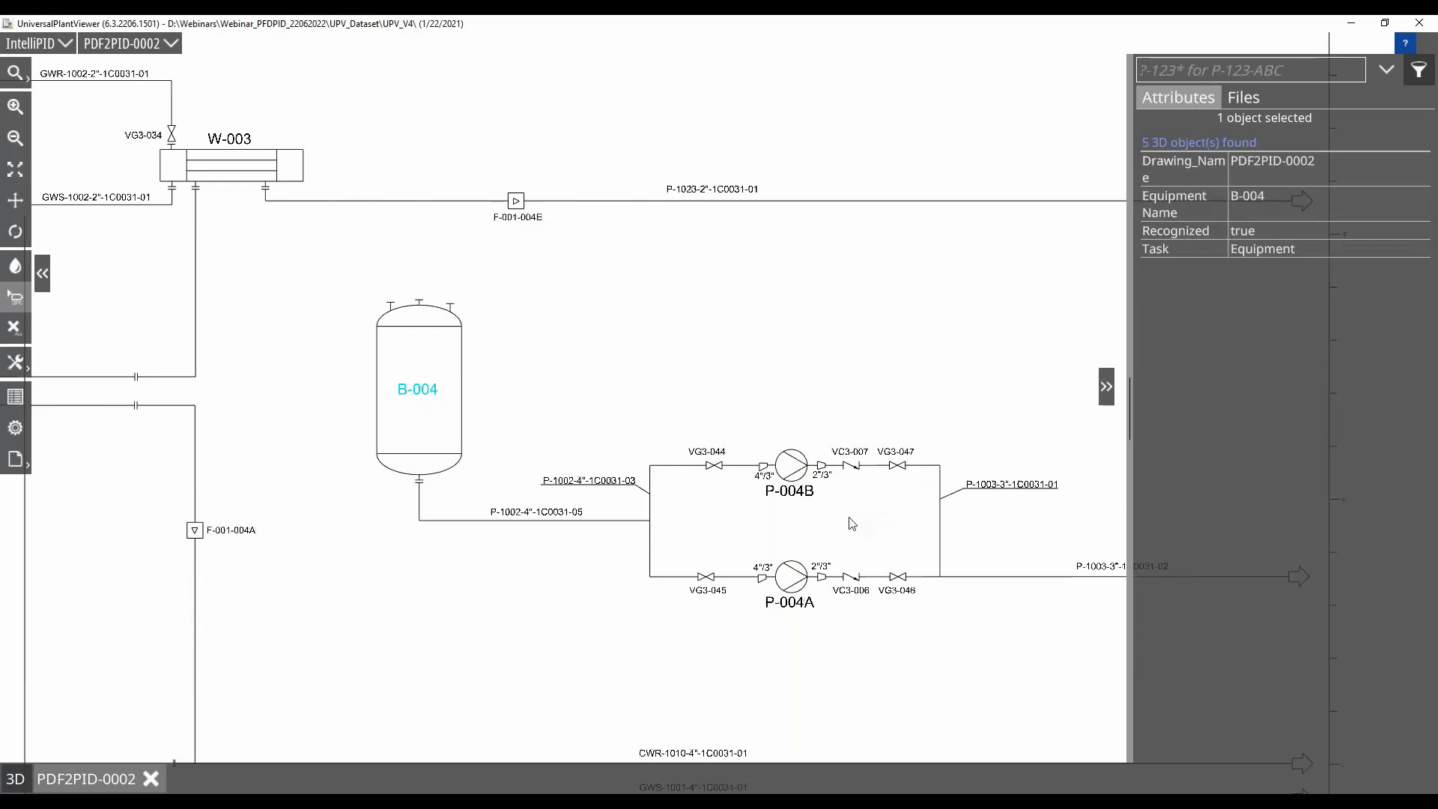
{"action": "scroll", "coordinate": [851, 524], "scroll_direction": "up", "scroll_amount": 2}
{"action": "left_click_drag", "start_coordinate": [851, 524], "coordinate": [779, 425]}
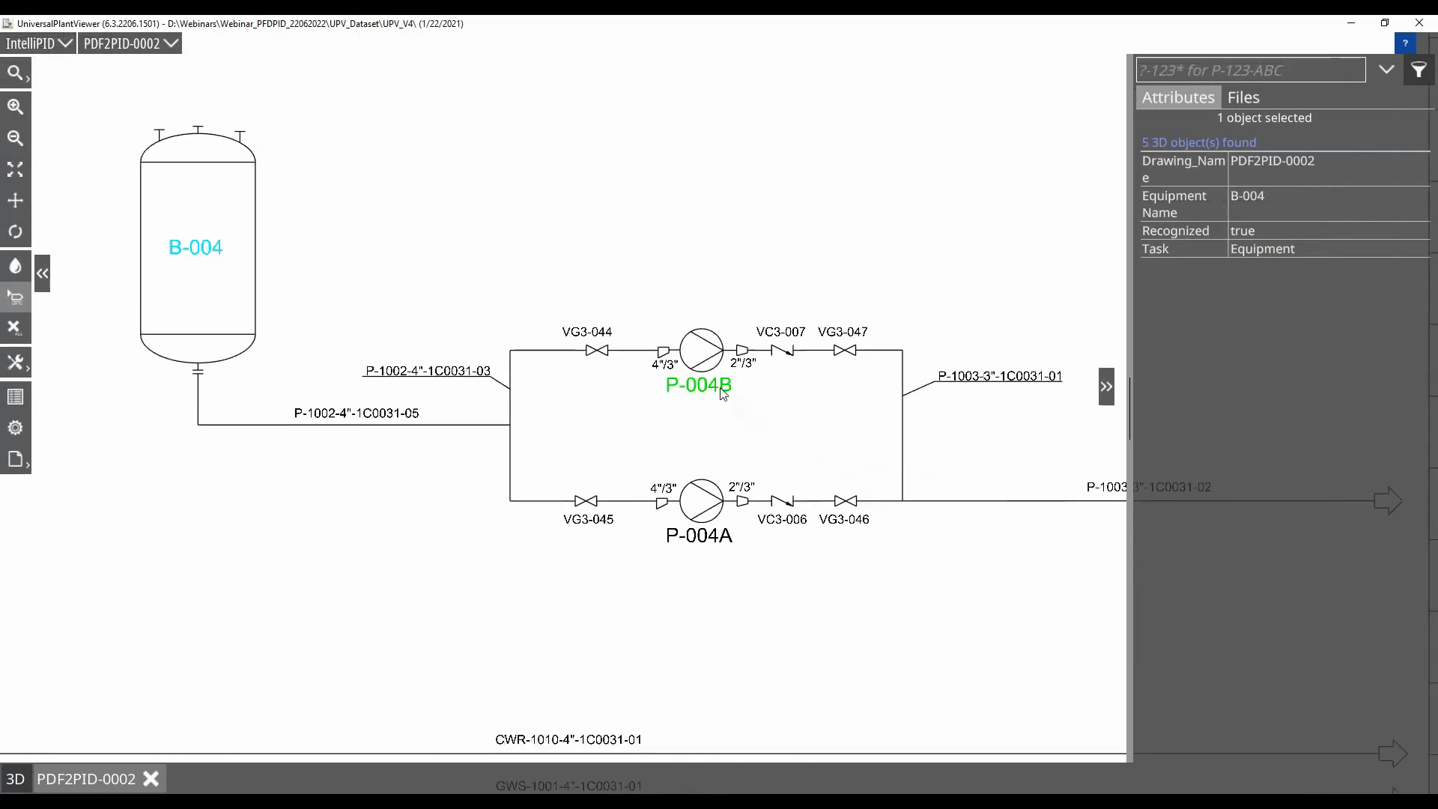
{"action": "left_click", "coordinate": [722, 395]}
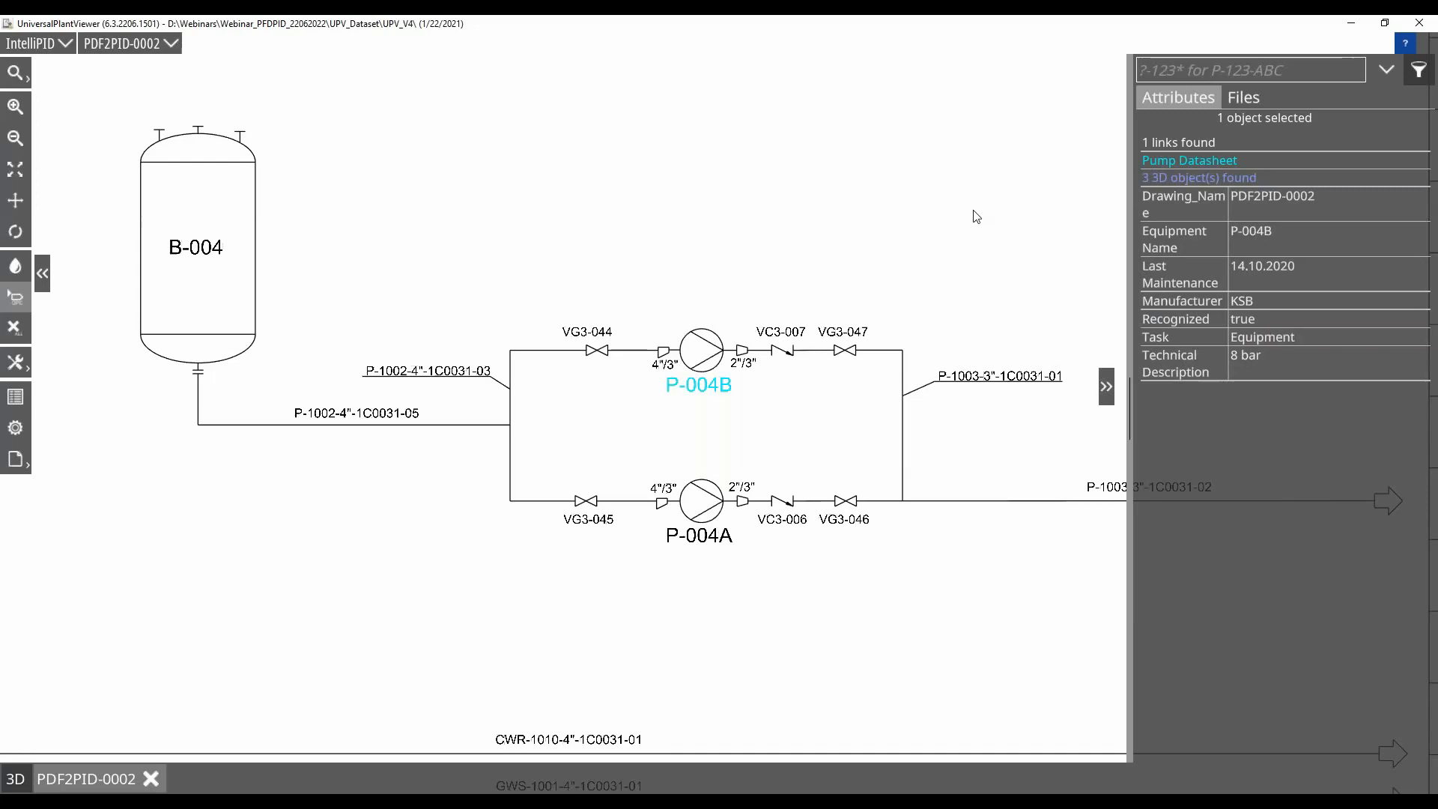
Reselect the P-004B label and show its linked objects in the 3D model
{"action": "left_click", "coordinate": [933, 196]}
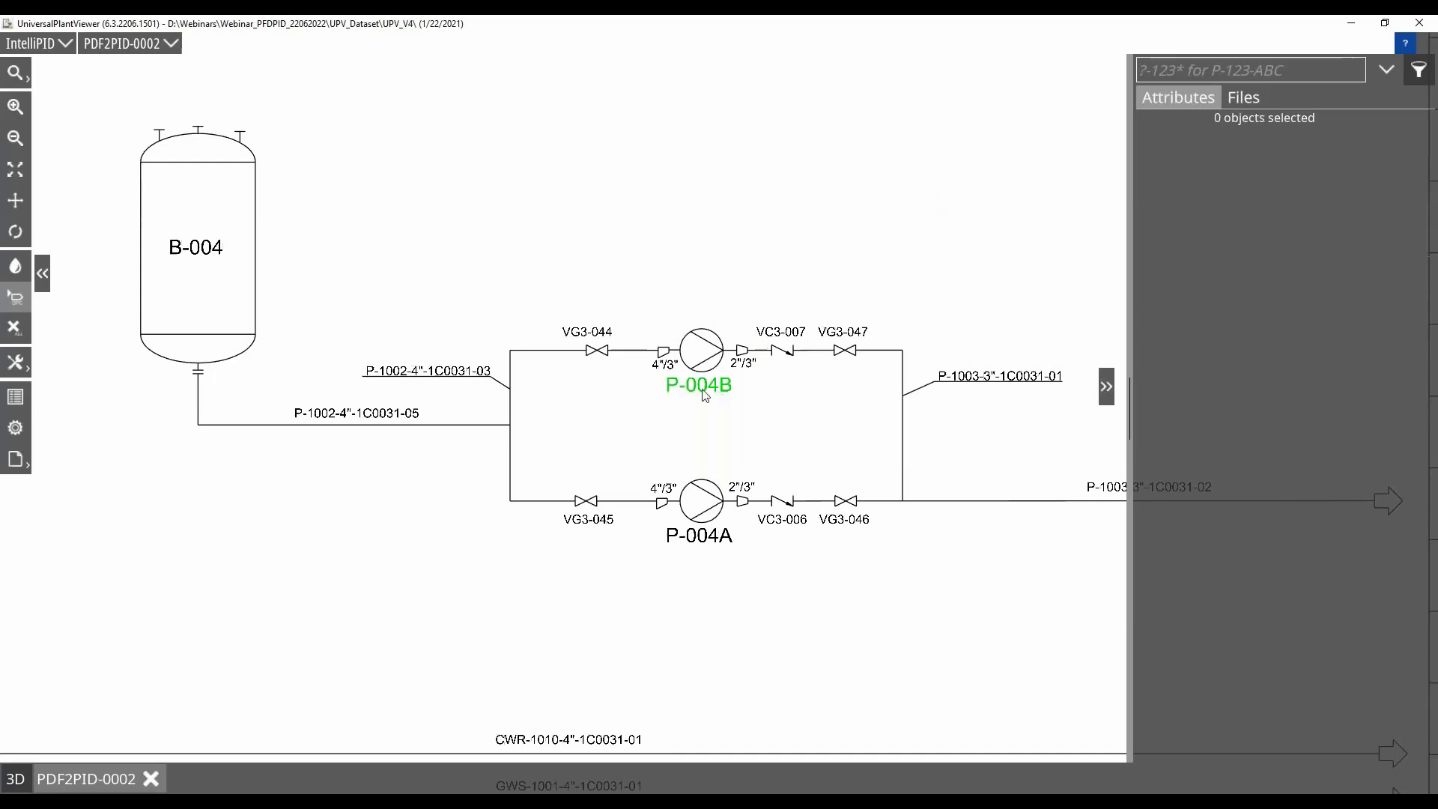
{"action": "left_click", "coordinate": [664, 387]}
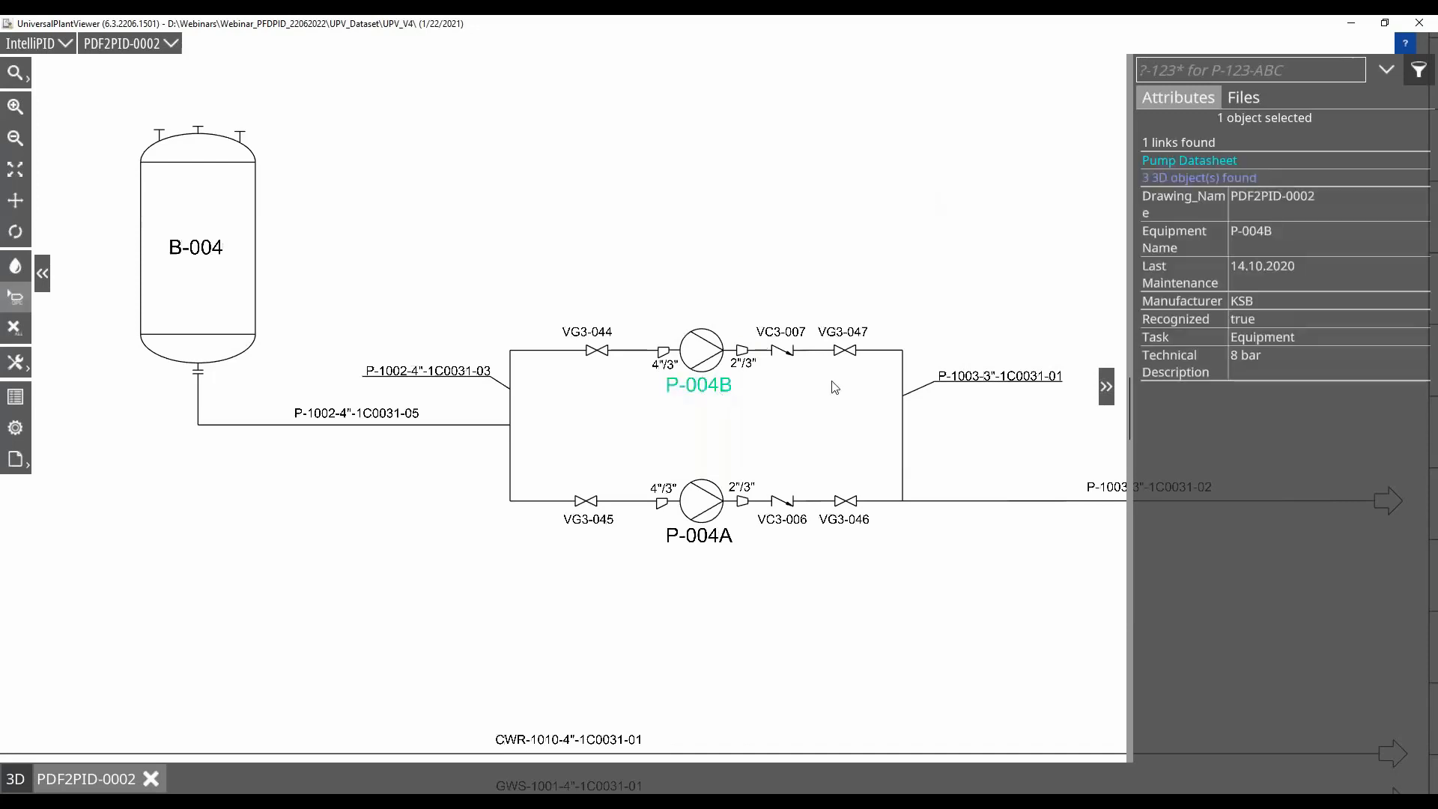
{"action": "left_click", "coordinate": [1198, 177]}
{"action": "scroll", "coordinate": [608, 498], "scroll_direction": "down", "scroll_amount": 3}
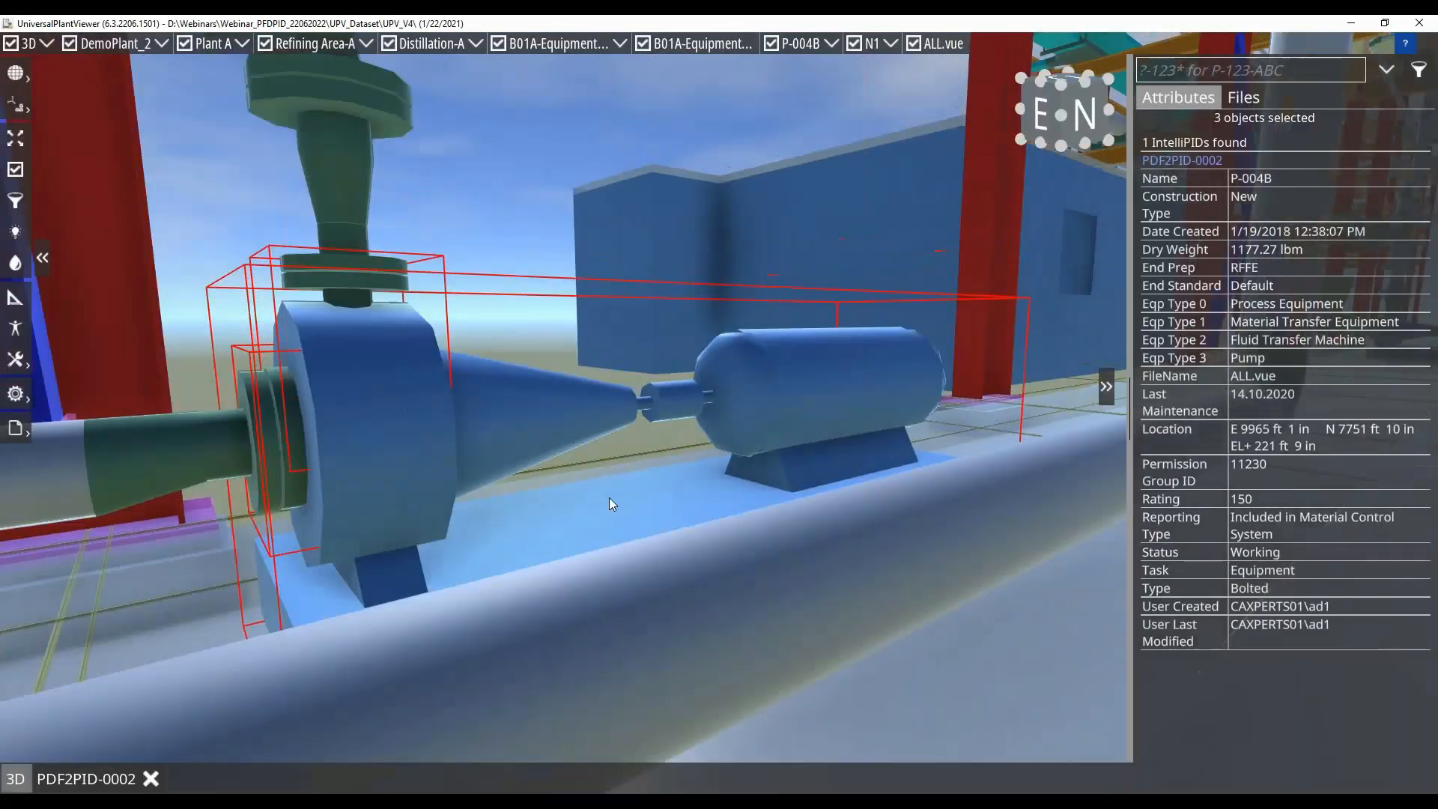
{"action": "left_click_drag", "start_coordinate": [677, 475], "coordinate": [736, 500]}
{"action": "scroll", "coordinate": [735, 500], "scroll_direction": "down", "scroll_amount": 3}
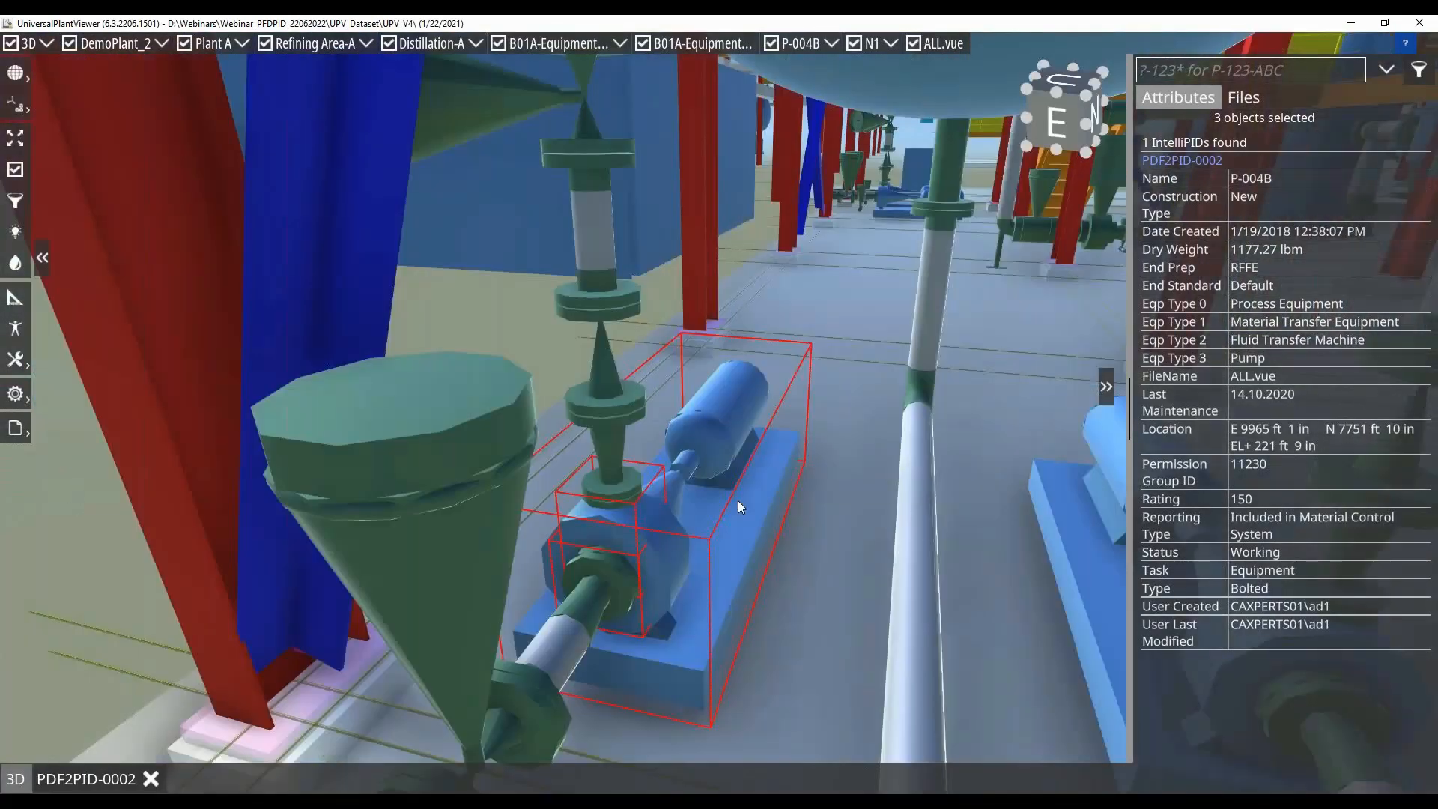
Select the neighbouring pump P-004A in the 3D model and follow its link to drawing PDF2PID-0002
{"action": "left_click", "coordinate": [1092, 598]}
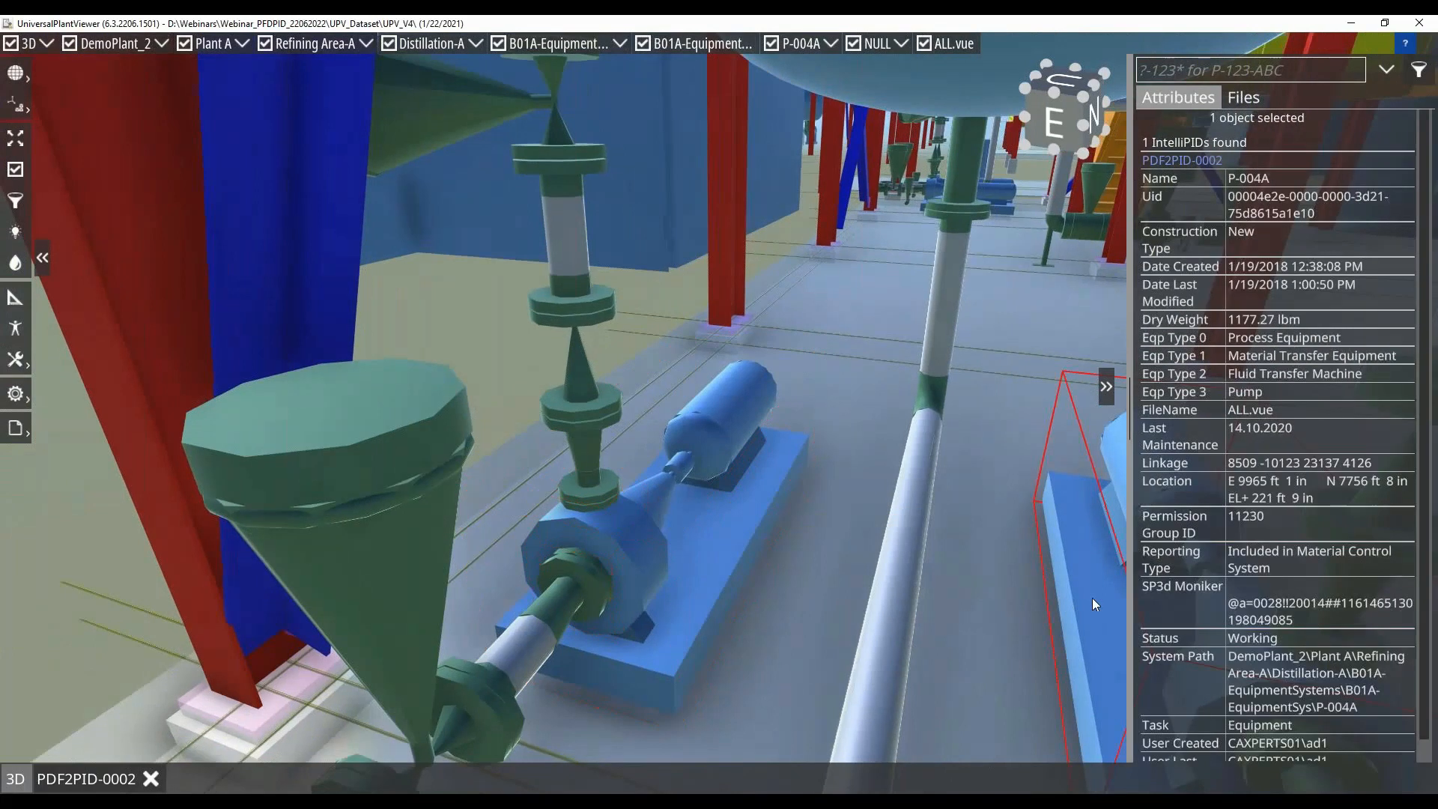
{"action": "left_click", "coordinate": [1186, 160]}
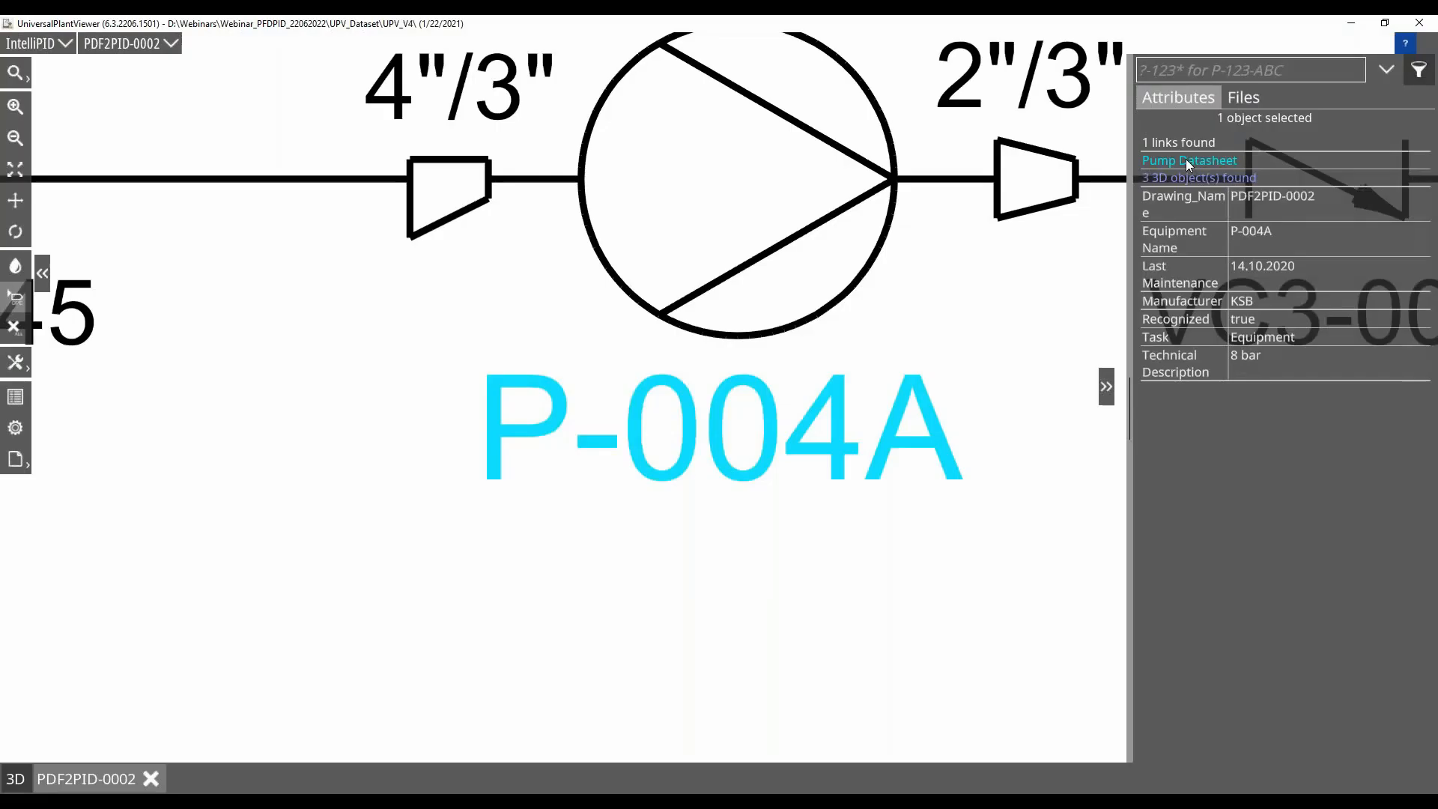
{"action": "scroll", "coordinate": [841, 419], "scroll_direction": "down", "scroll_amount": 5}
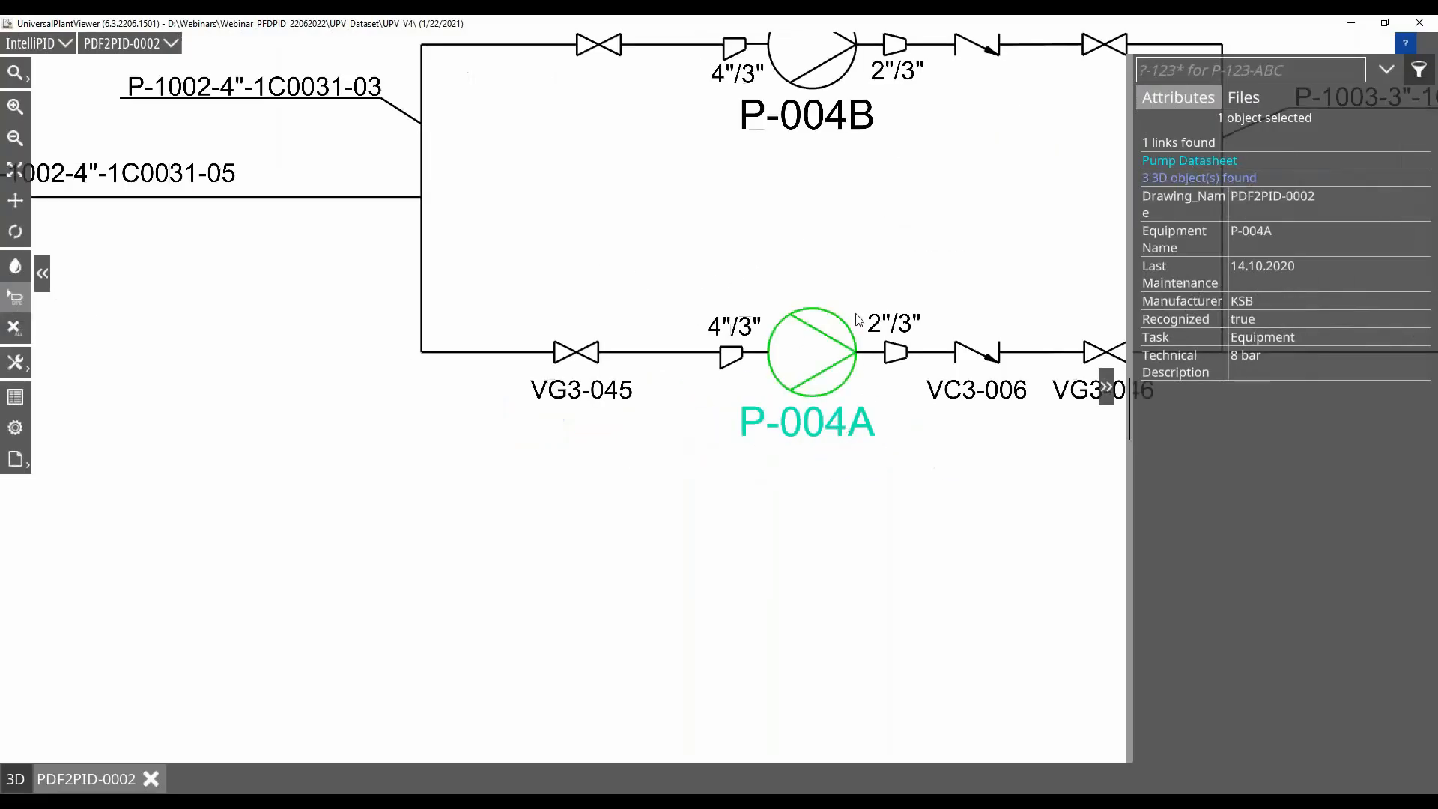
{"action": "left_click_drag", "start_coordinate": [868, 259], "coordinate": [682, 382]}
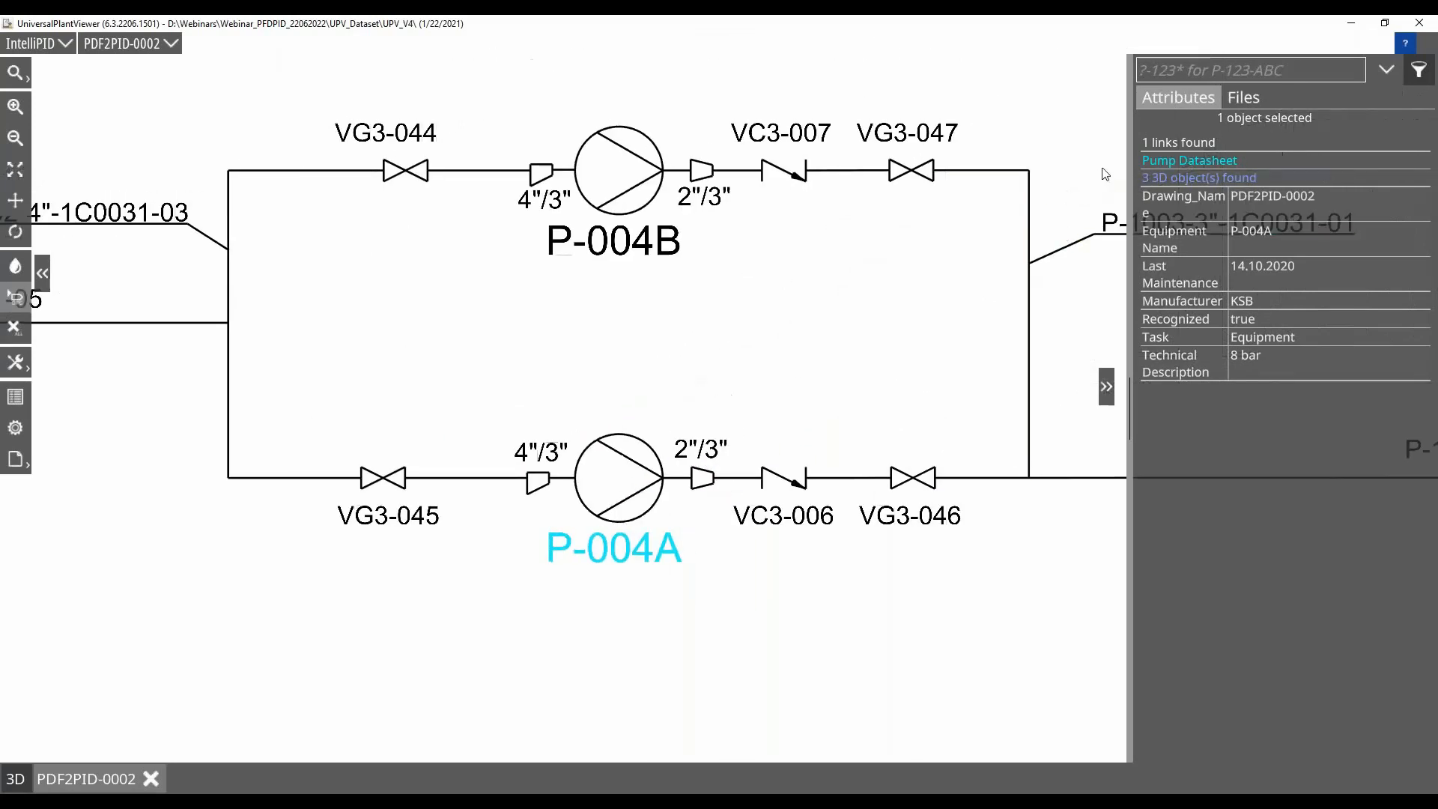
View the linked pump datasheet for P-004A, close it and clear the selection on the drawing
{"action": "left_click", "coordinate": [1197, 161]}
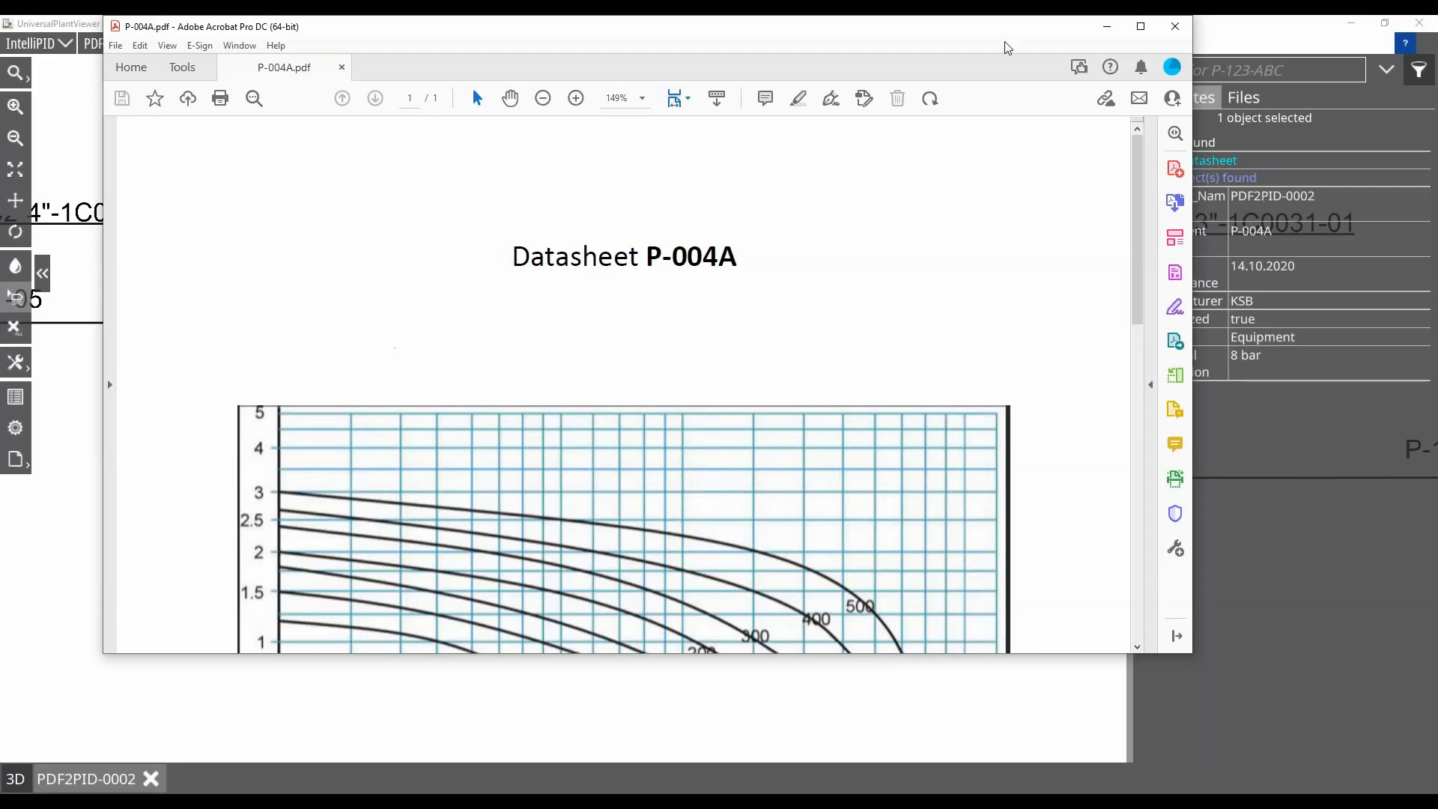
{"action": "left_click", "coordinate": [1176, 28]}
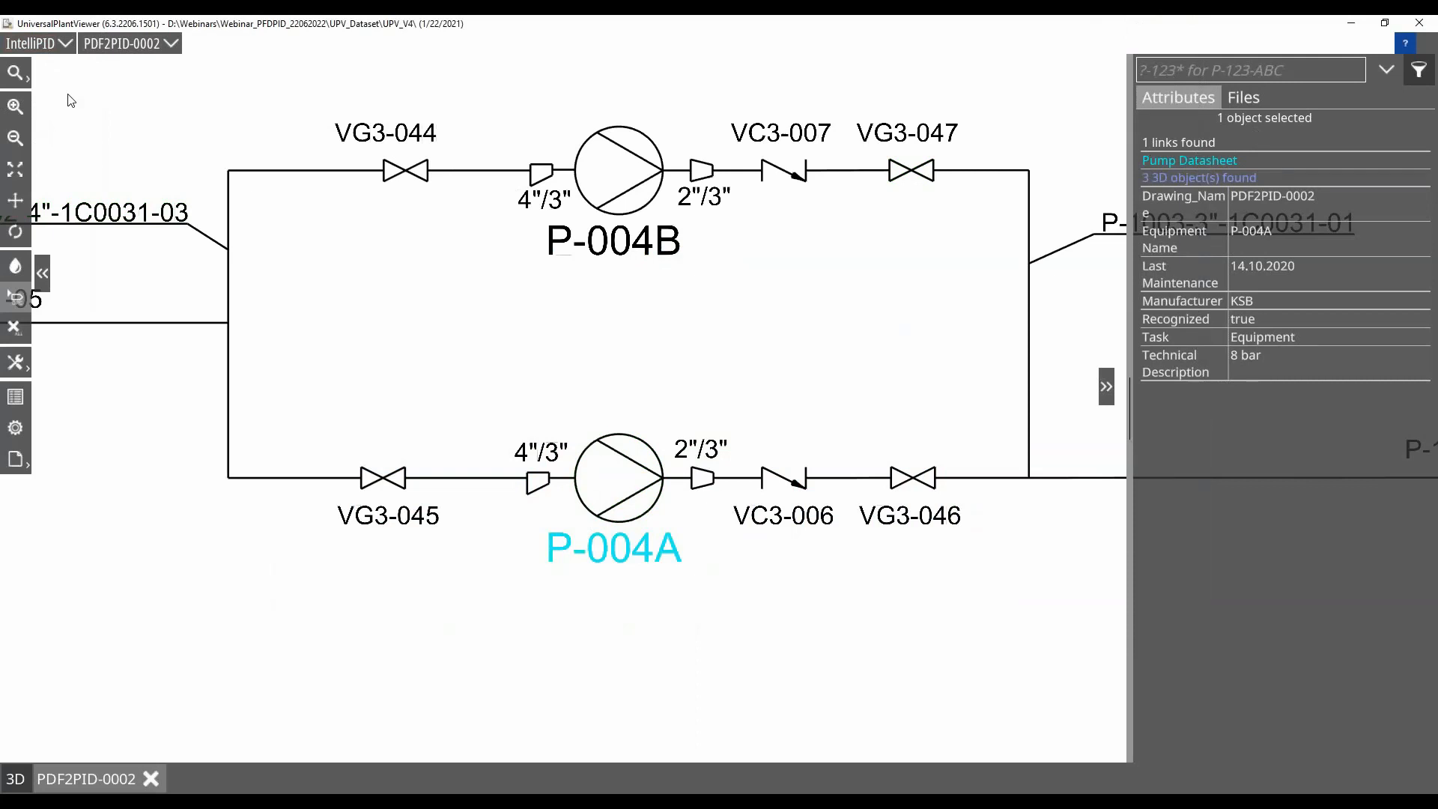
{"action": "left_click", "coordinate": [647, 318]}
{"action": "scroll", "coordinate": [647, 320], "scroll_direction": "down", "scroll_amount": 2}
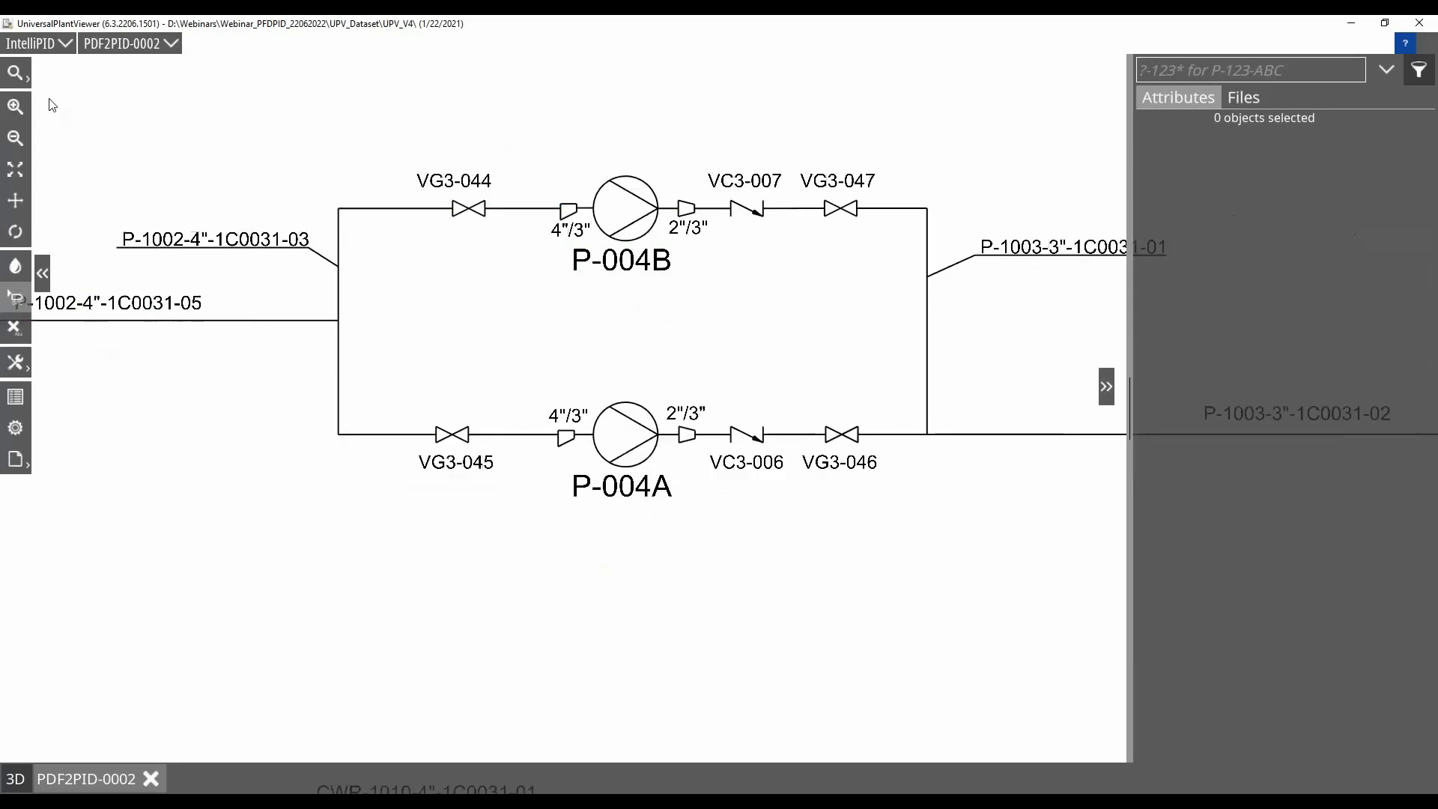
Step through all text matches for 3" on the drawing and close the search
{"action": "left_click", "coordinate": [15, 72]}
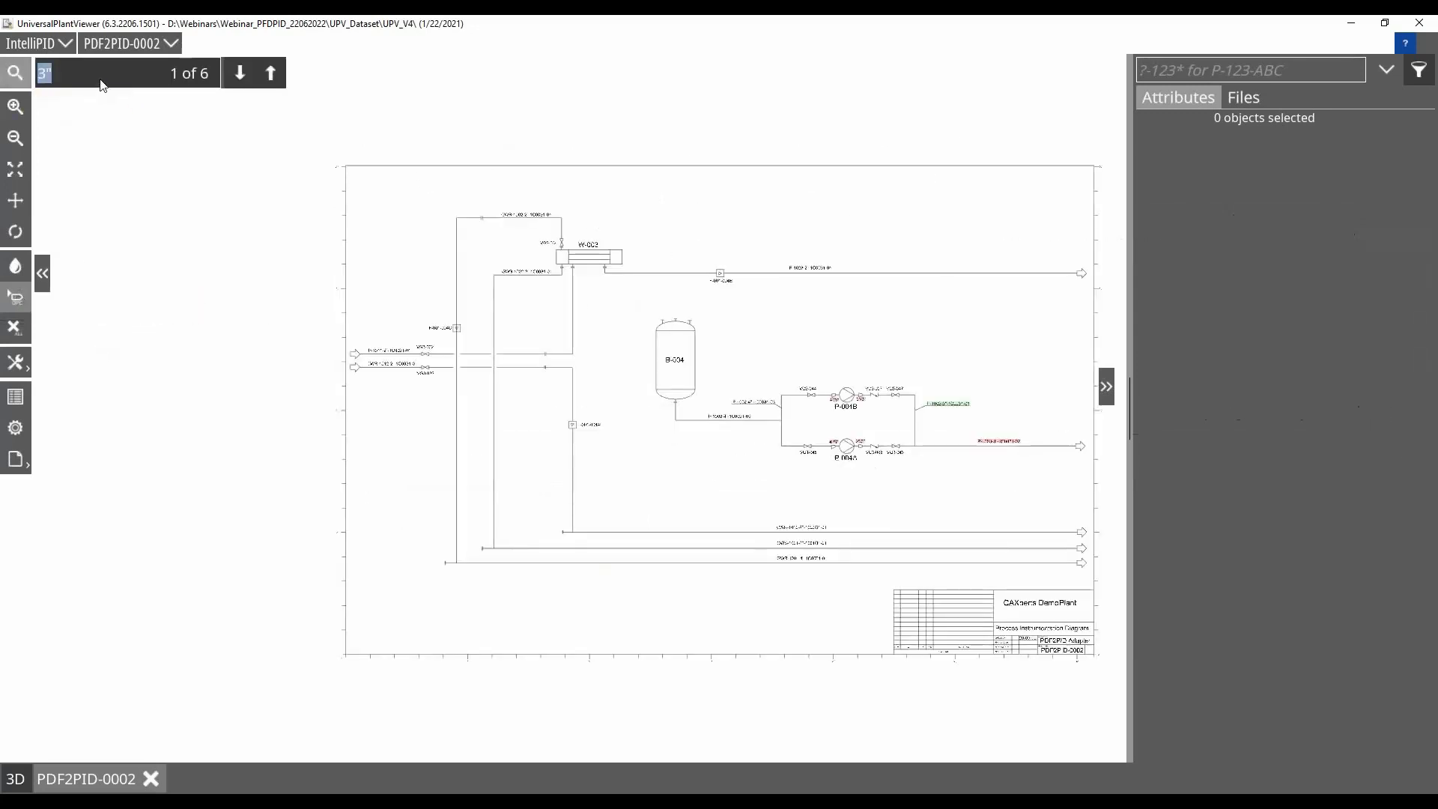
{"action": "left_click", "coordinate": [247, 86]}
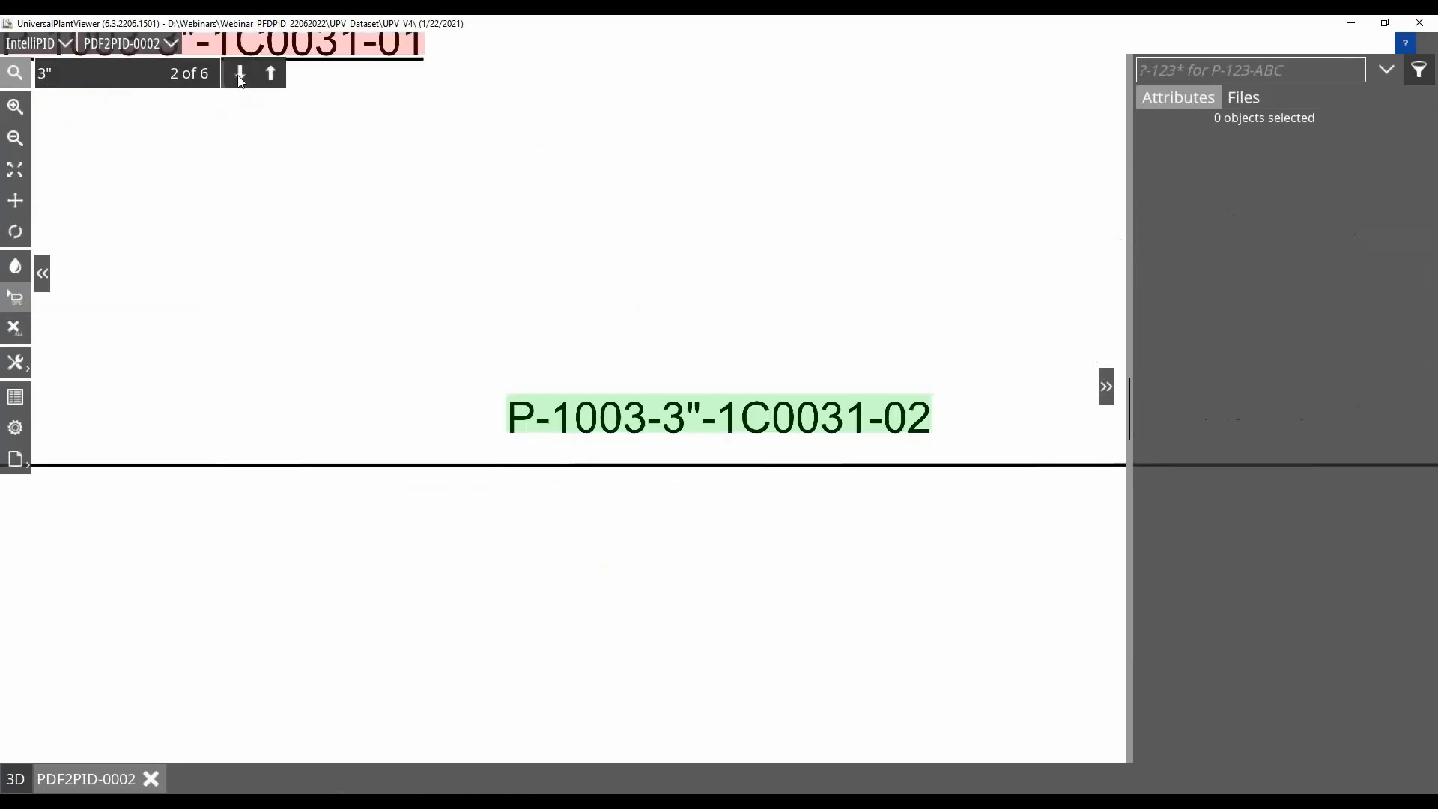
{"action": "left_click", "coordinate": [245, 84]}
{"action": "left_click", "coordinate": [241, 74]}
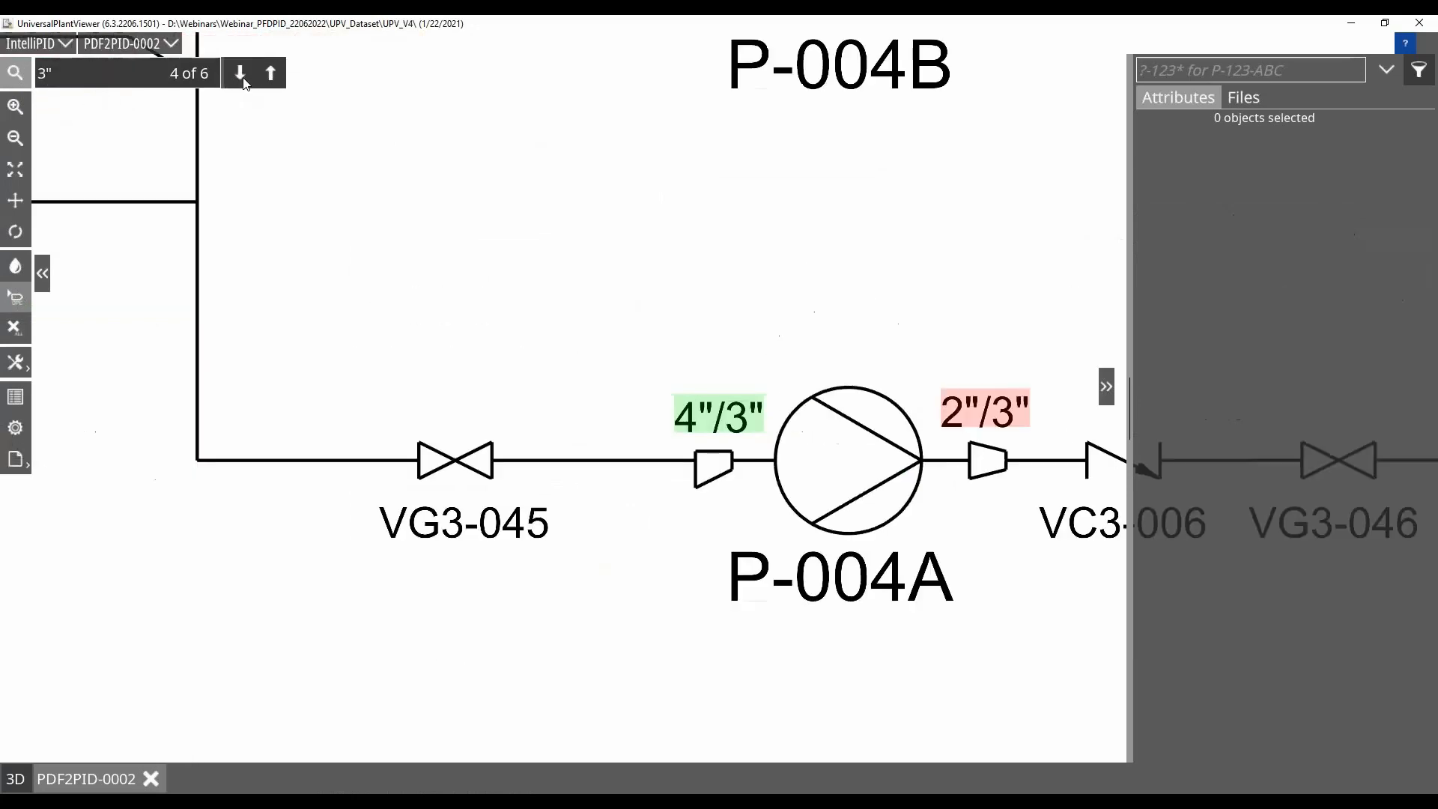
{"action": "left_click", "coordinate": [240, 74]}
{"action": "left_click", "coordinate": [240, 75]}
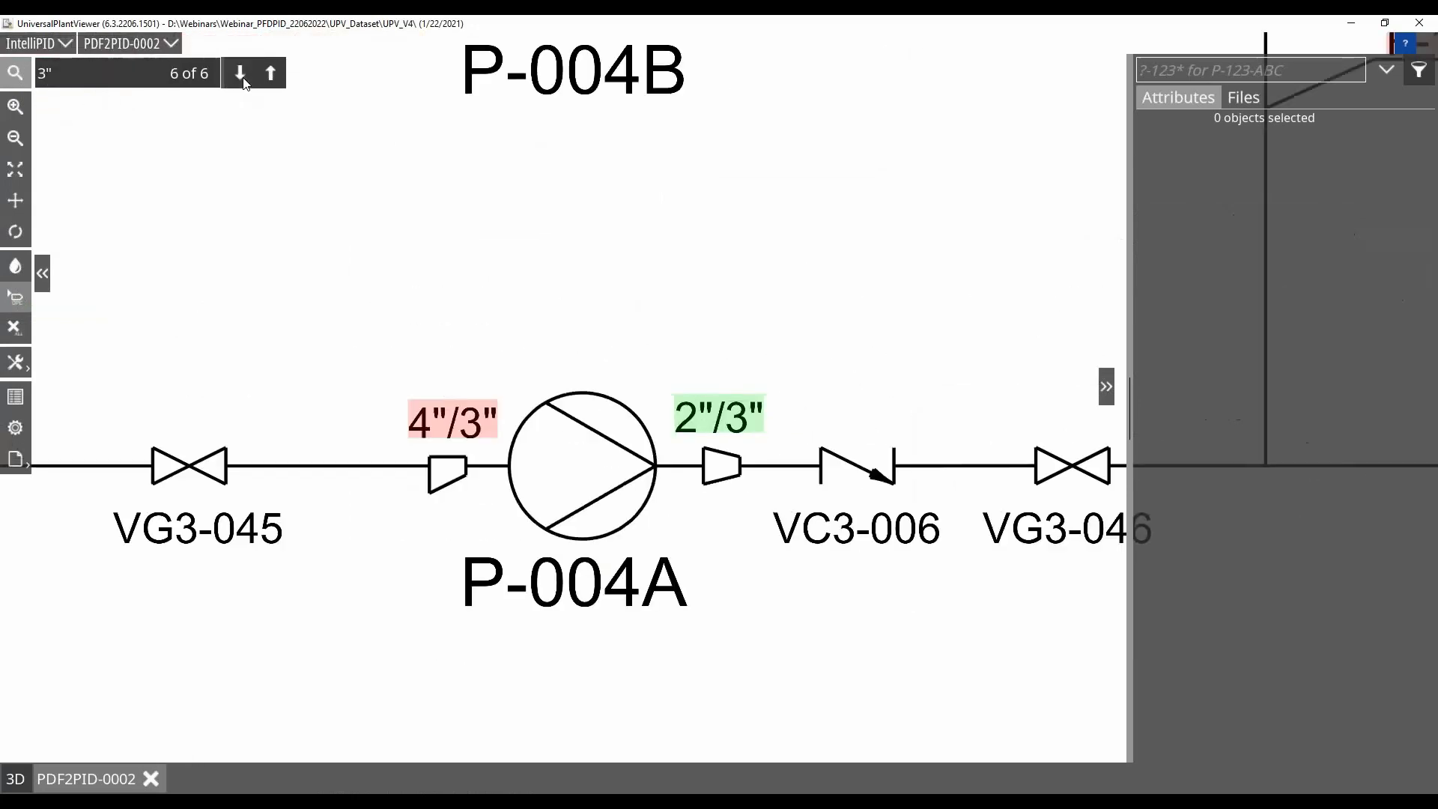
{"action": "left_click", "coordinate": [240, 74]}
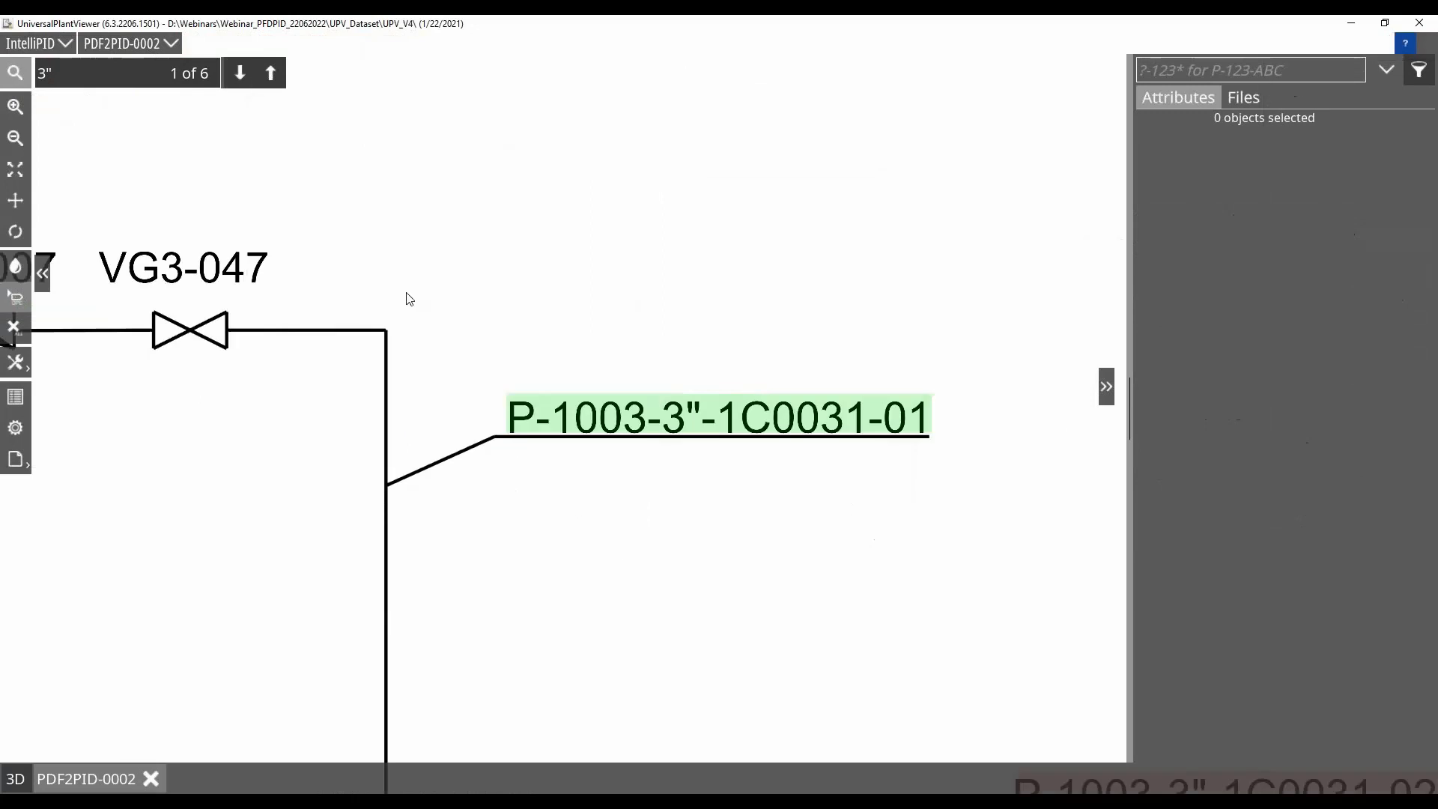
{"action": "left_click", "coordinate": [15, 72]}
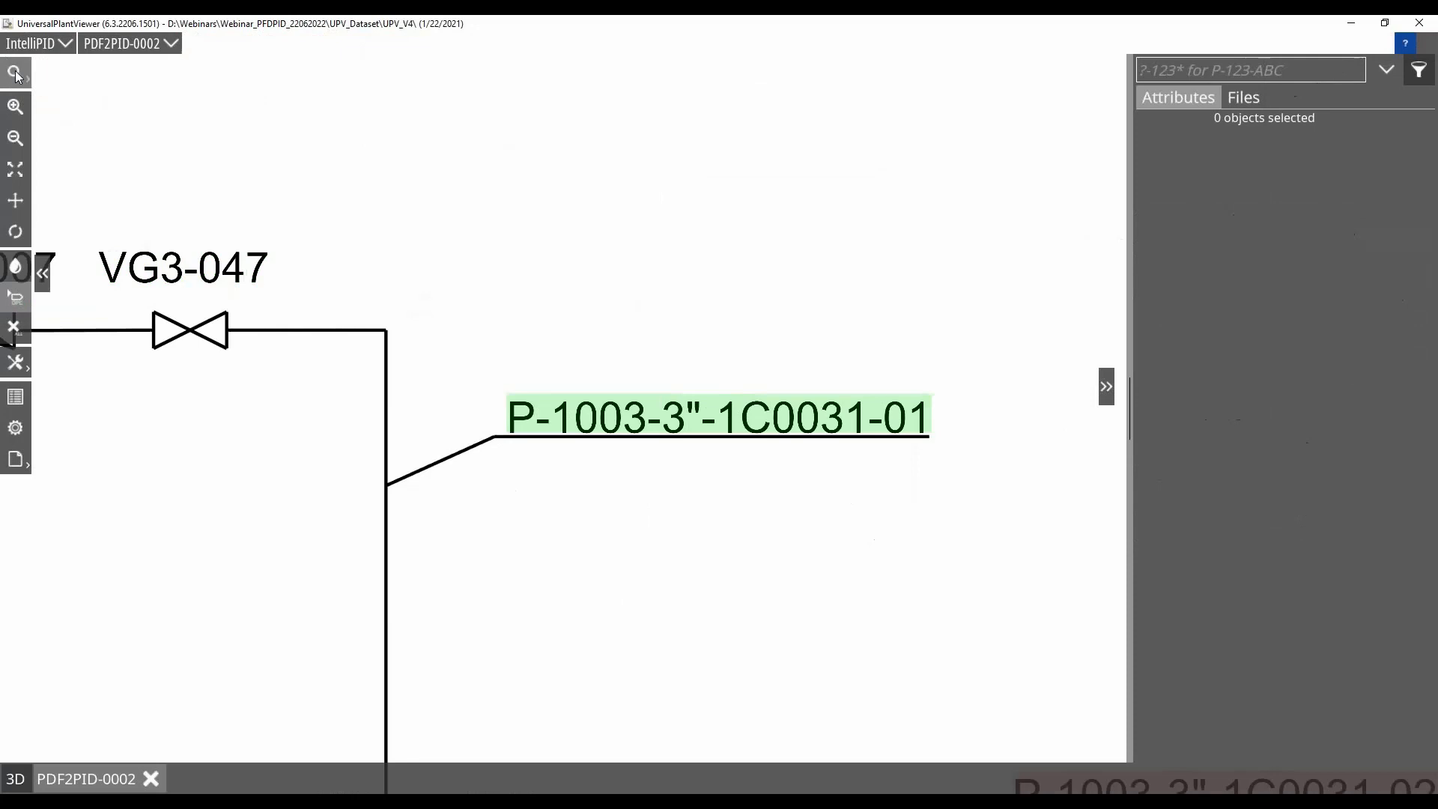
{"action": "scroll", "coordinate": [504, 298], "scroll_direction": "down", "scroll_amount": 3}
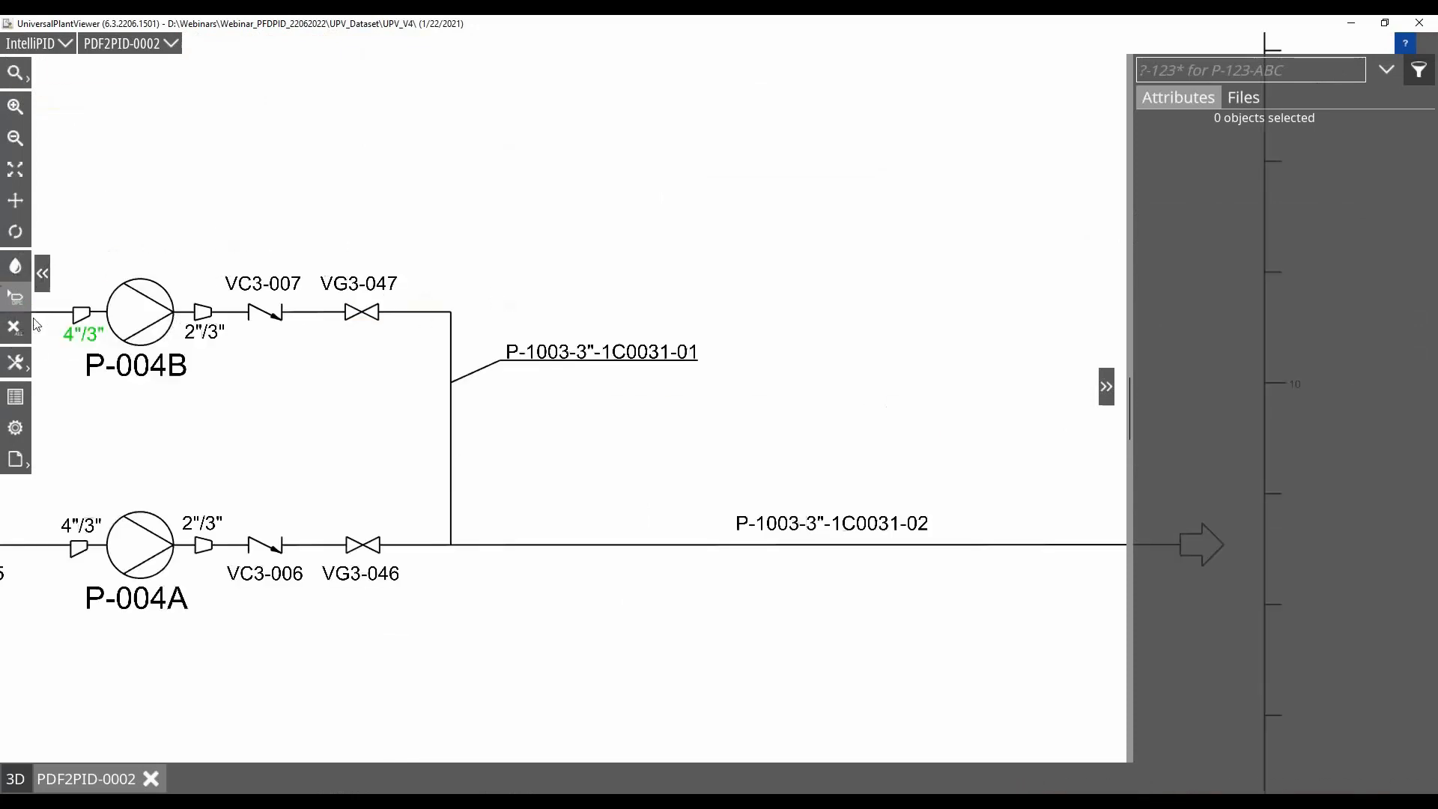
Turn the highlighting of linked objects on the drawing on and off again
{"action": "left_click", "coordinate": [17, 363]}
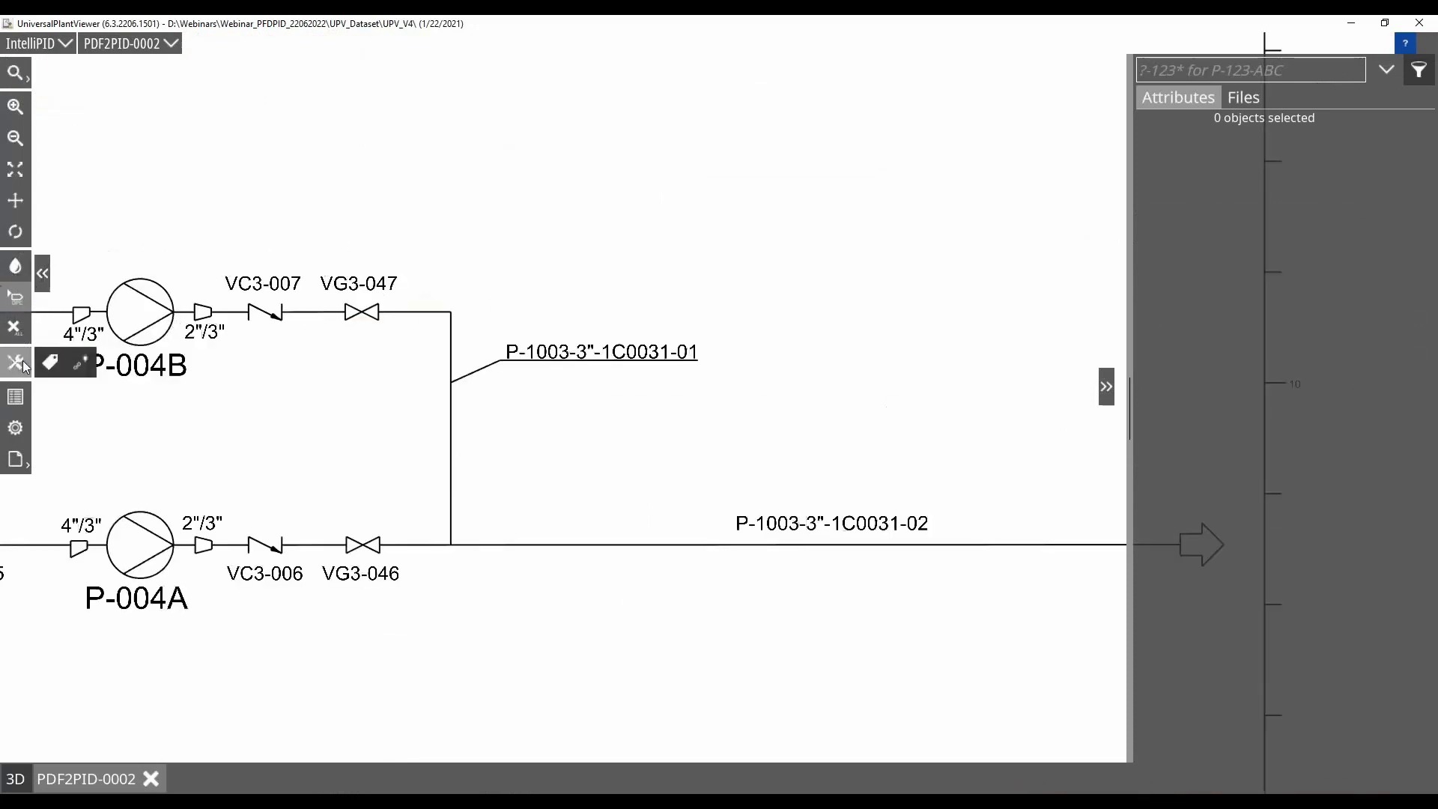
{"action": "left_click", "coordinate": [81, 365]}
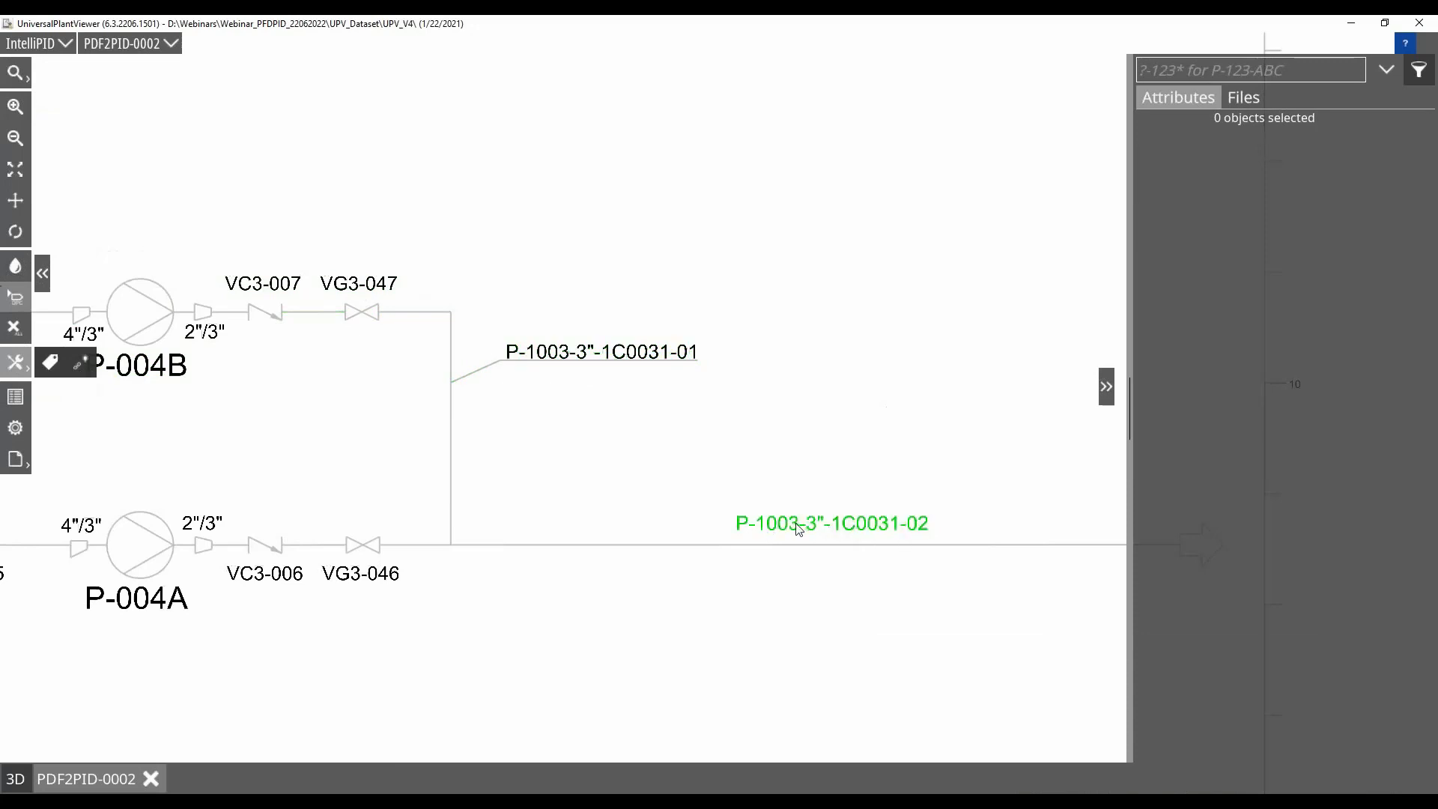
{"action": "left_click", "coordinate": [83, 367]}
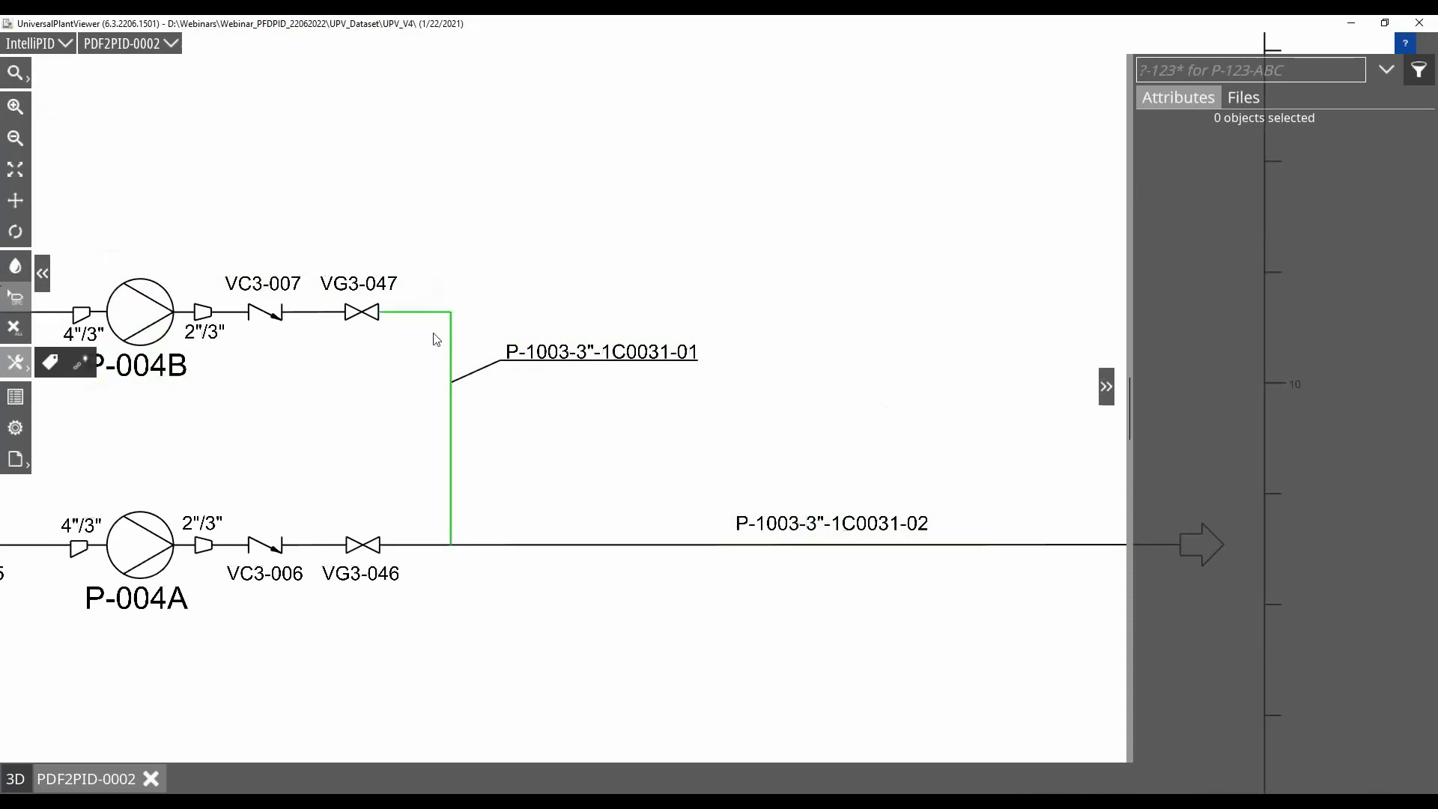
Search the P&ID data for KSB, open the manufacturer match in drawing PDF2PID-0001 and clear the resulting selection
{"action": "left_click_drag", "start_coordinate": [360, 404], "coordinate": [634, 370]}
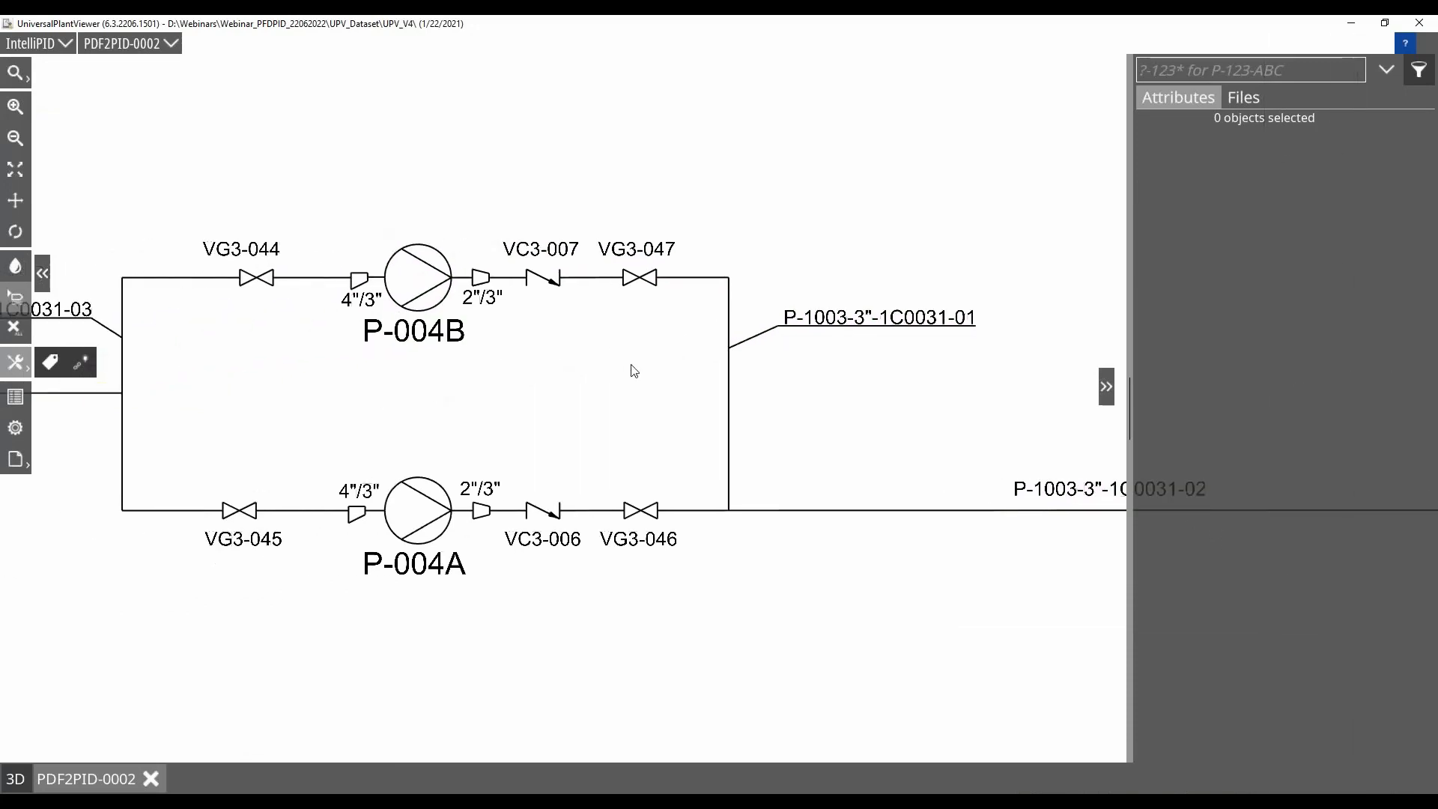
{"action": "left_click", "coordinate": [1208, 75]}
{"action": "type", "text": "KSB"}
{"action": "key", "text": "Return"}
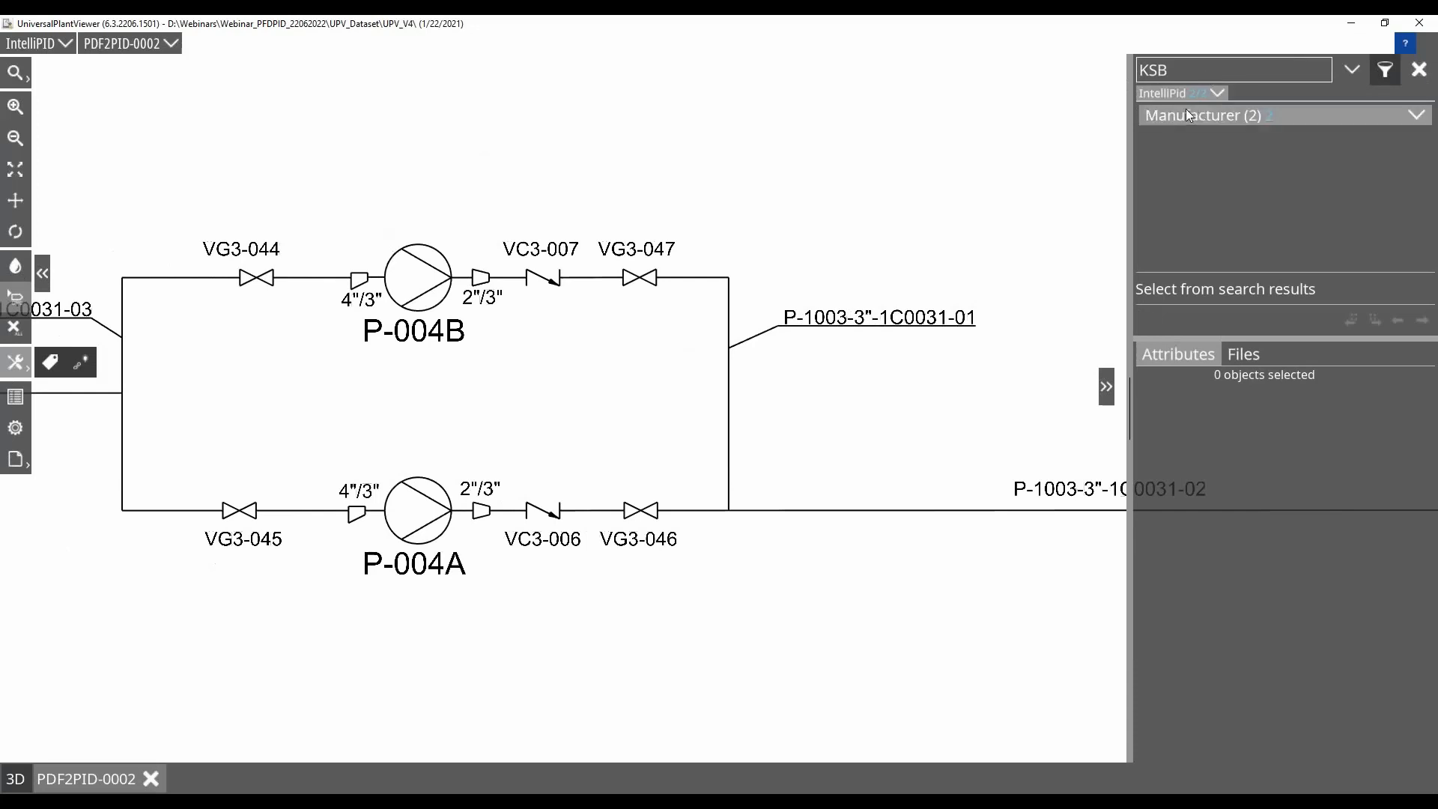
{"action": "left_click", "coordinate": [1418, 116]}
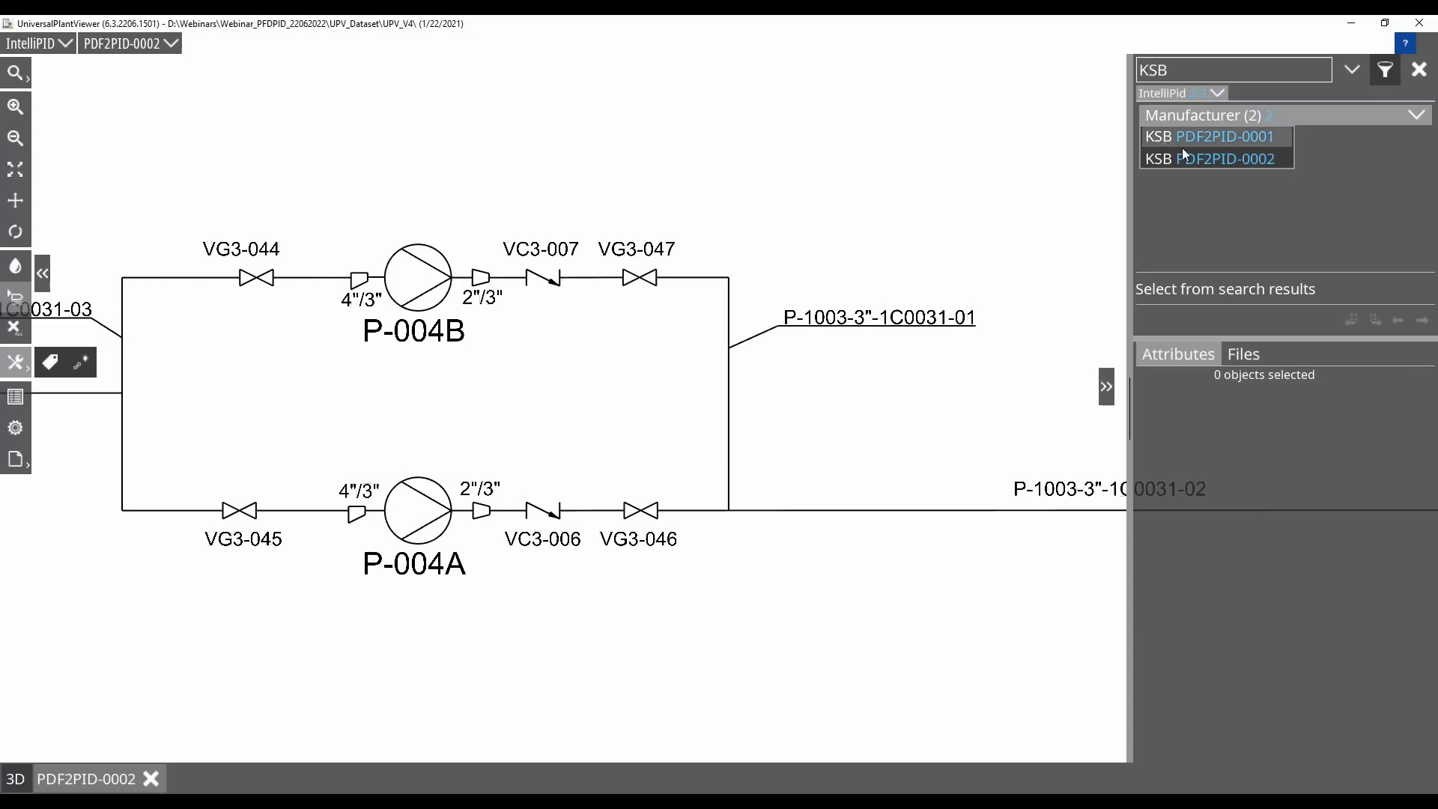
{"action": "left_click", "coordinate": [1208, 137]}
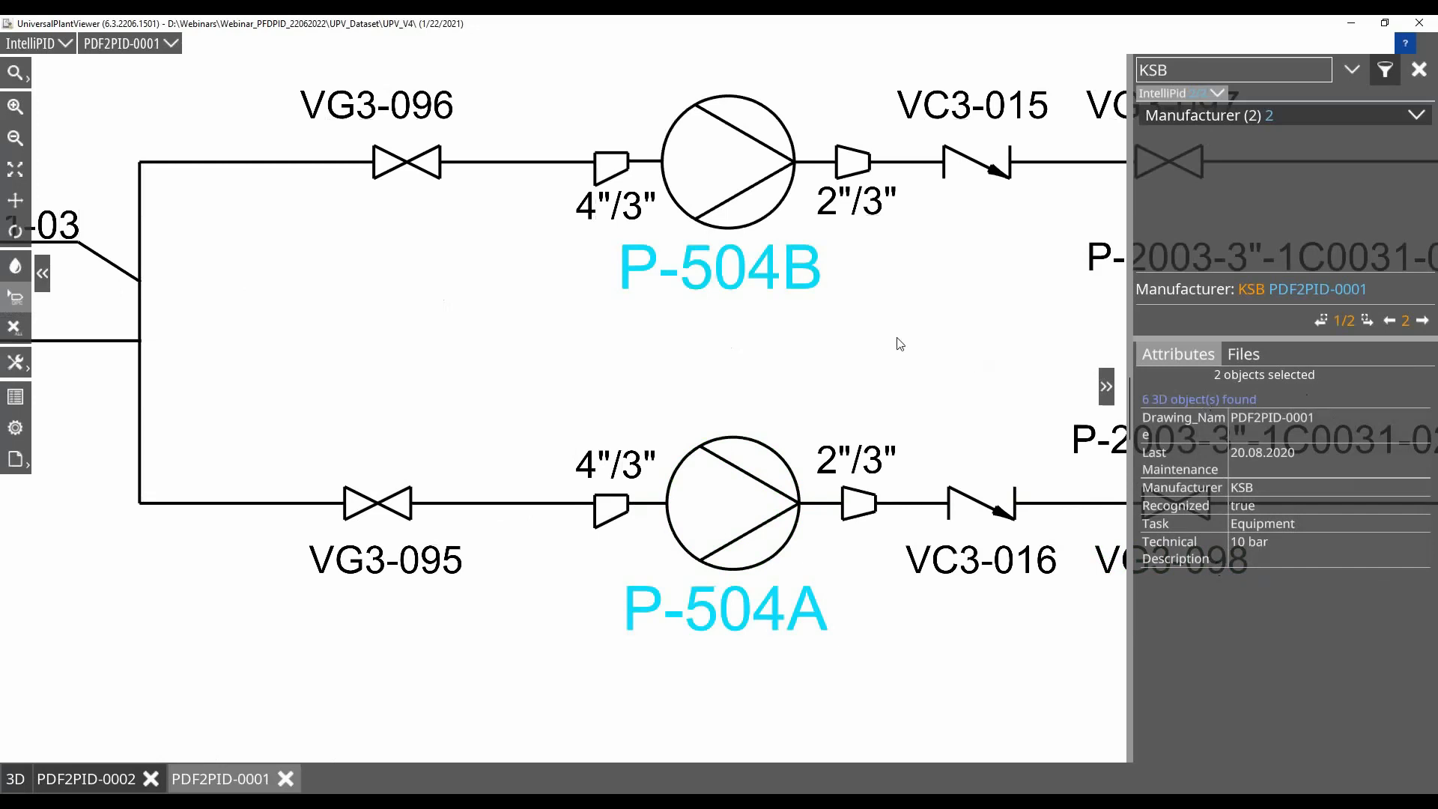
{"action": "left_click", "coordinate": [841, 346]}
{"action": "scroll", "coordinate": [841, 346], "scroll_direction": "down", "scroll_amount": 2}
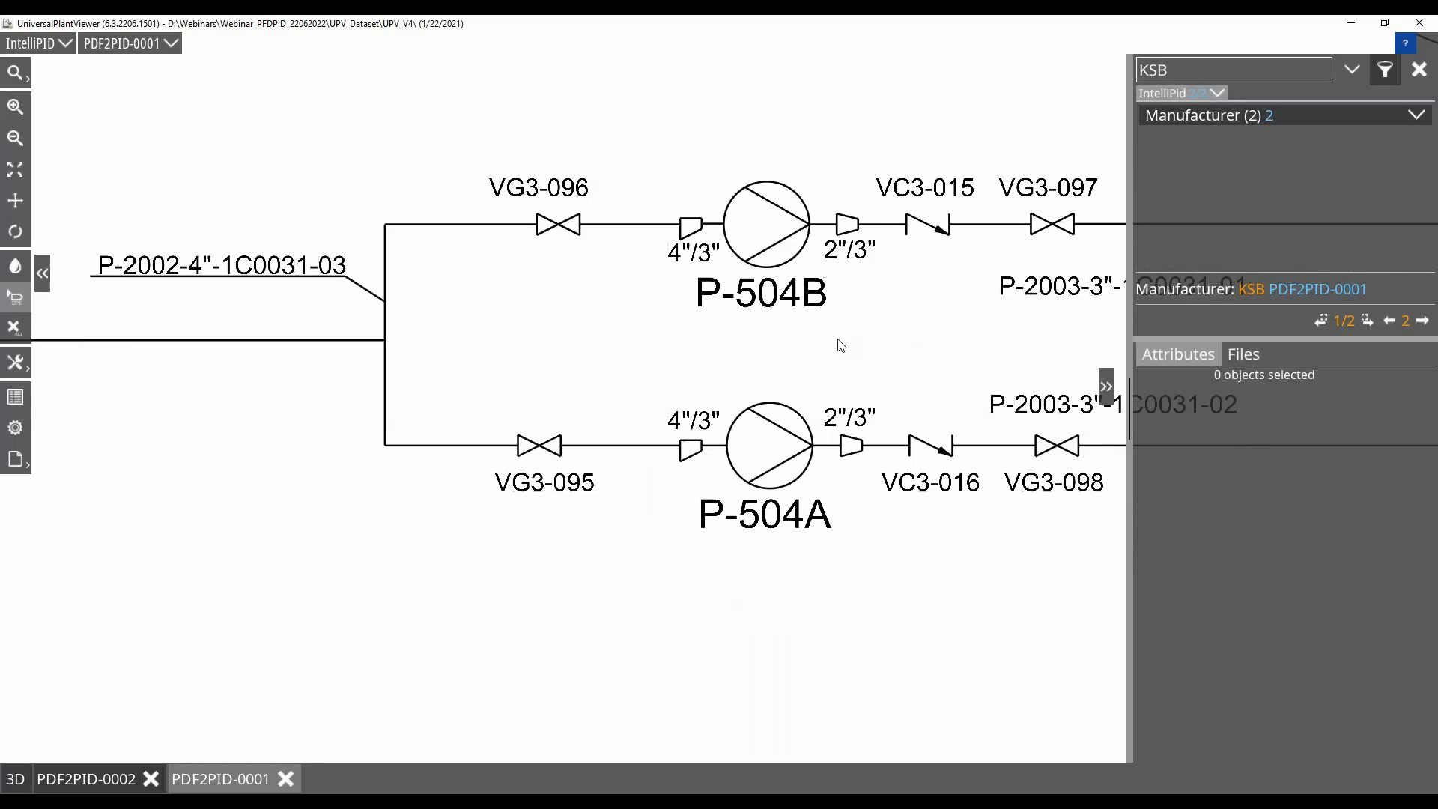
{"action": "scroll", "coordinate": [841, 346], "scroll_direction": "down", "scroll_amount": 1}
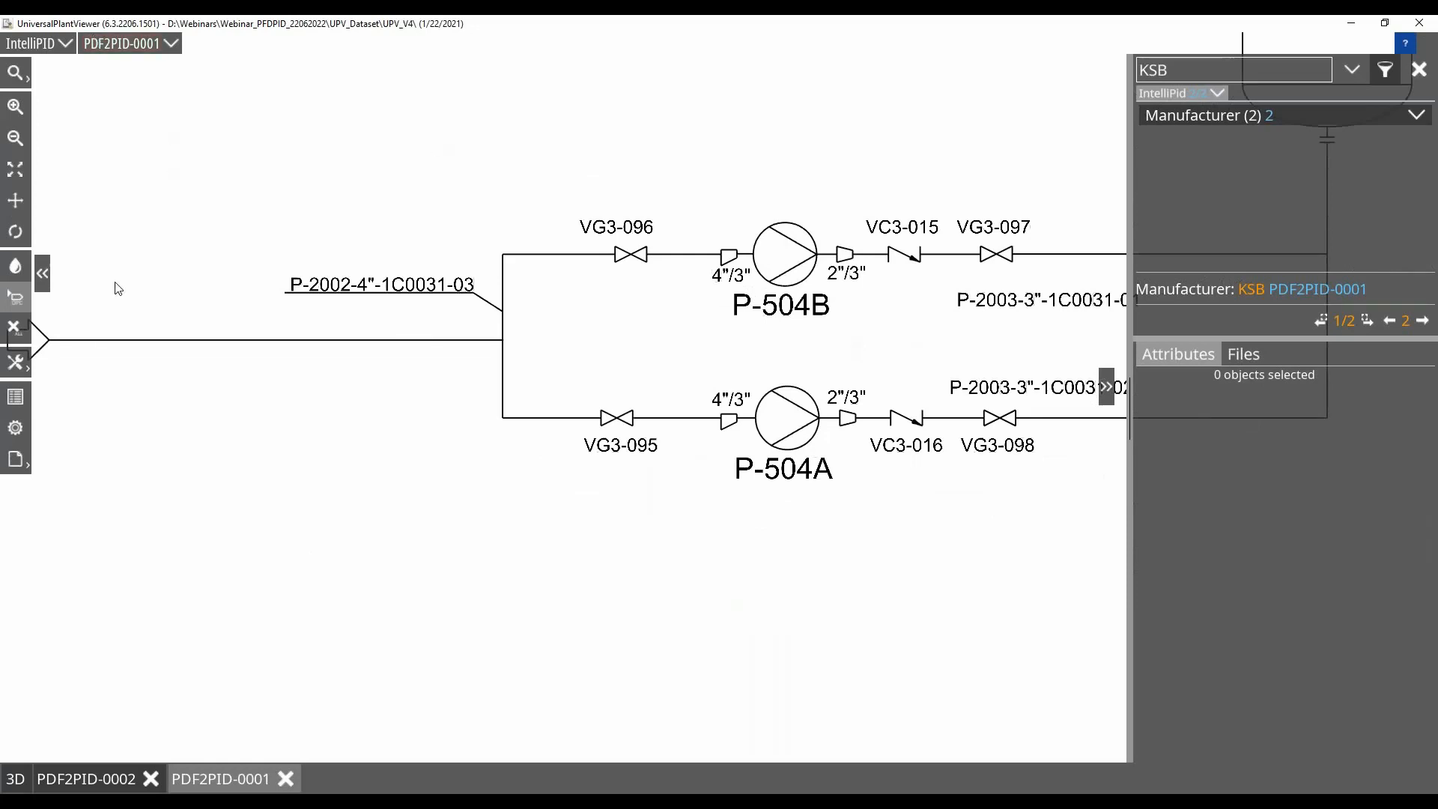
Create the Equipments (ActiveDrawing) report and change its scope to All elements
{"action": "left_click", "coordinate": [15, 459]}
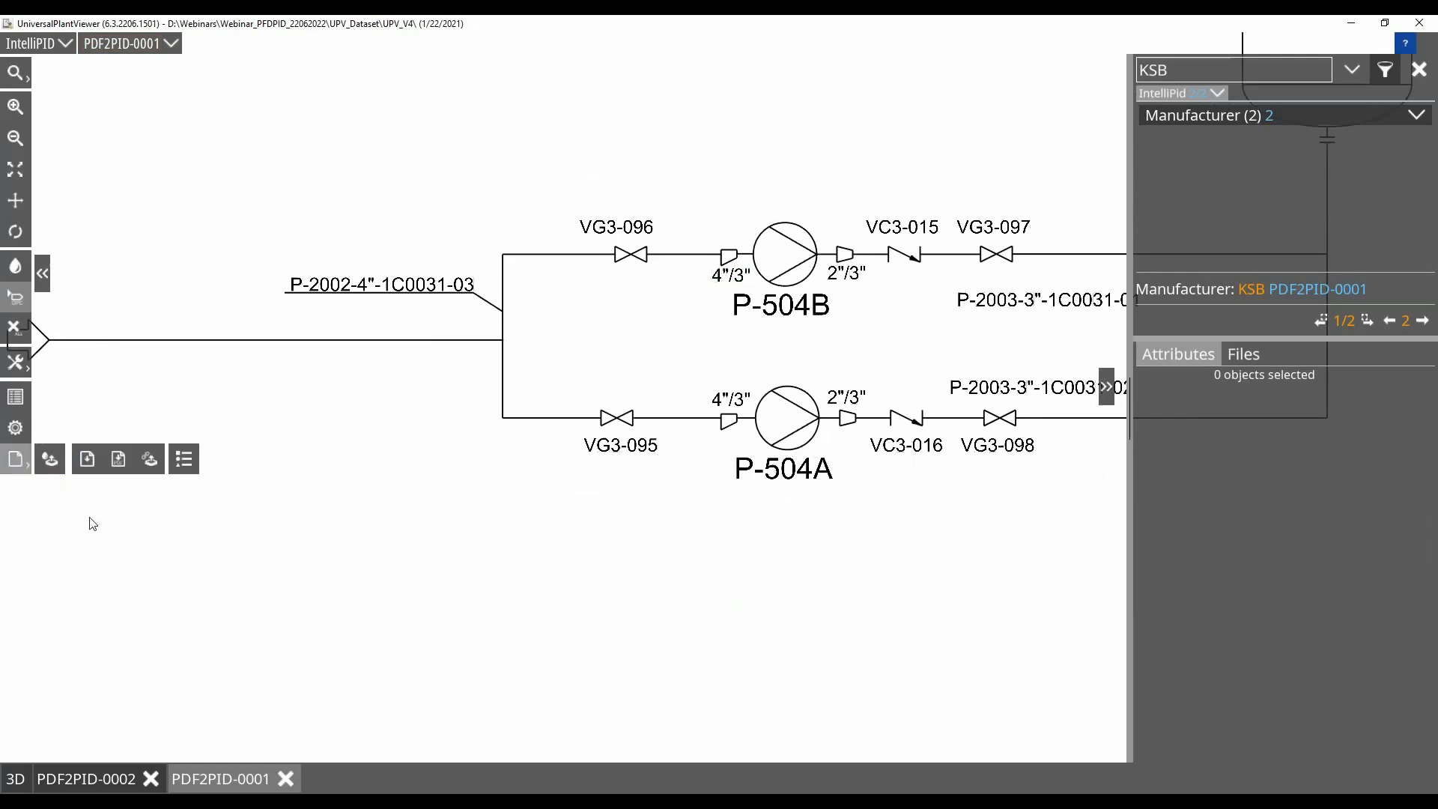
{"action": "left_click", "coordinate": [87, 459]}
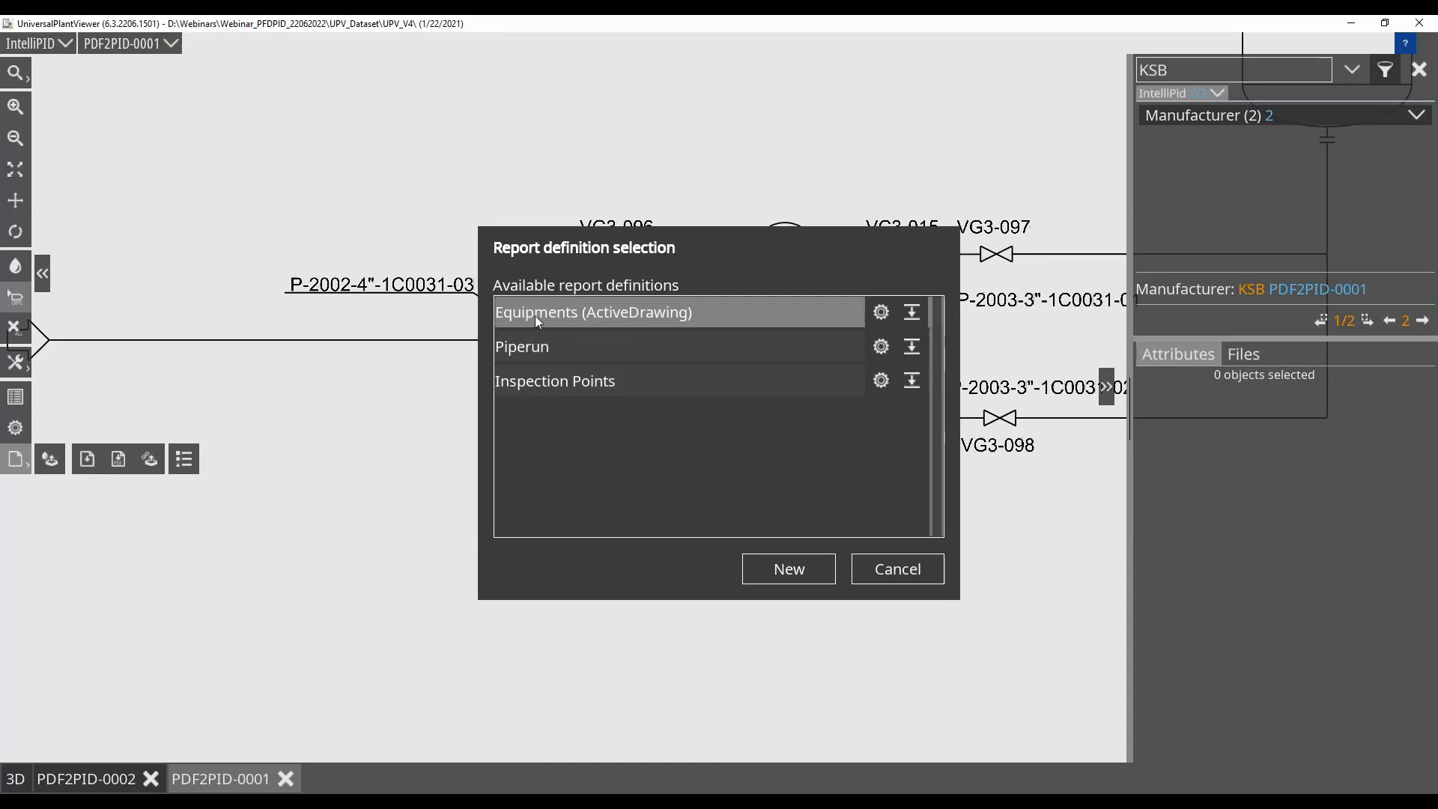
{"action": "double_click", "coordinate": [534, 316]}
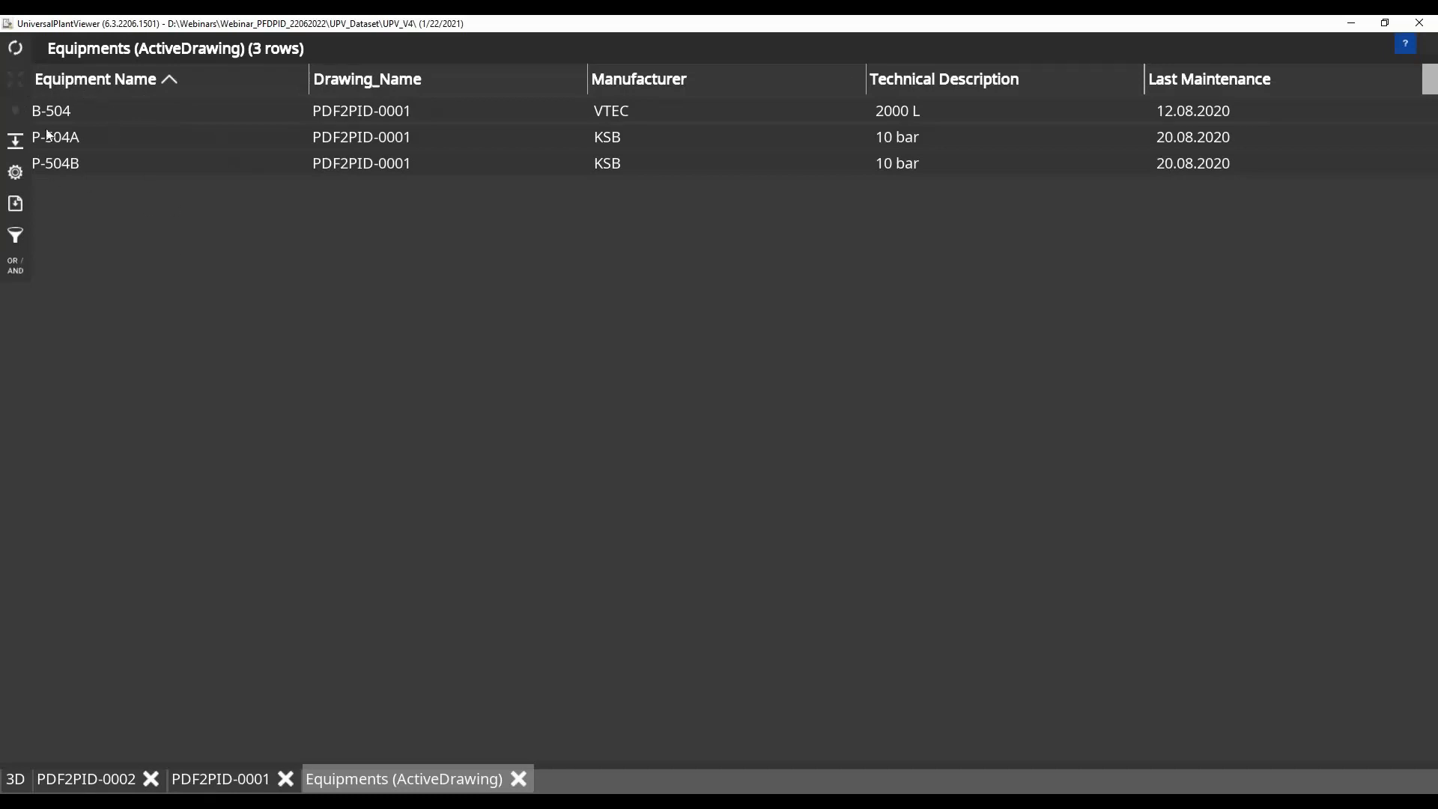
{"action": "left_click", "coordinate": [17, 174]}
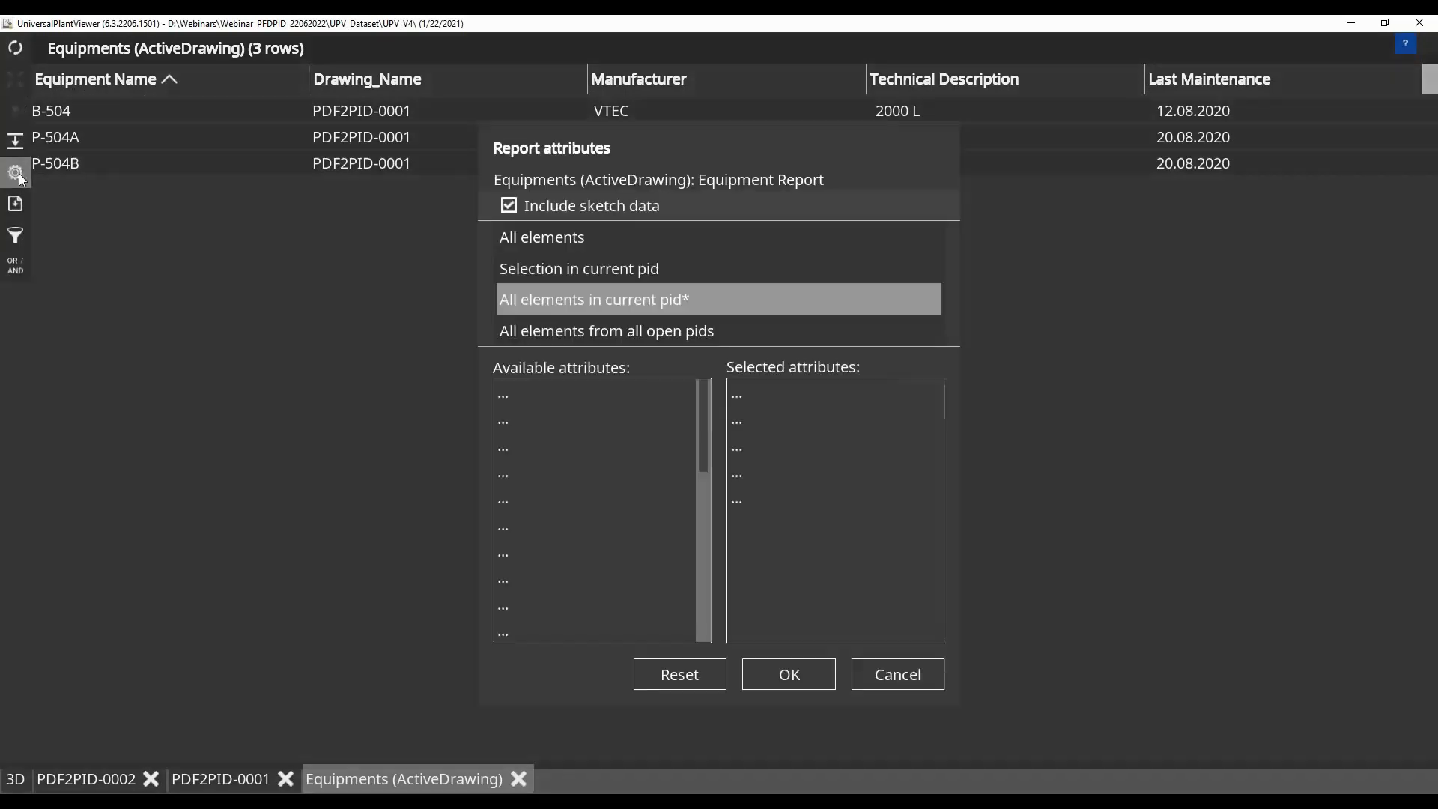
{"action": "left_click", "coordinate": [544, 240]}
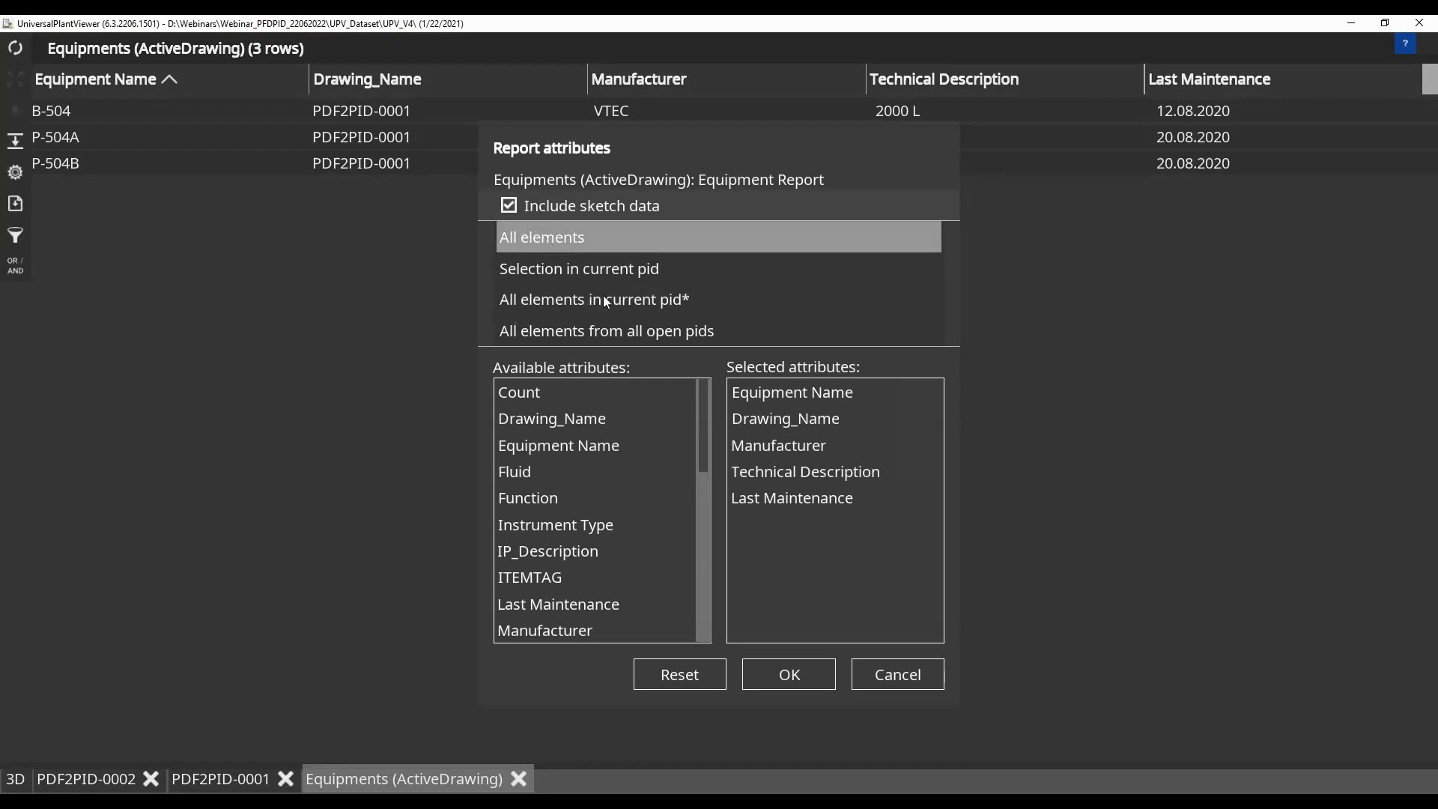
{"action": "left_click", "coordinate": [810, 676]}
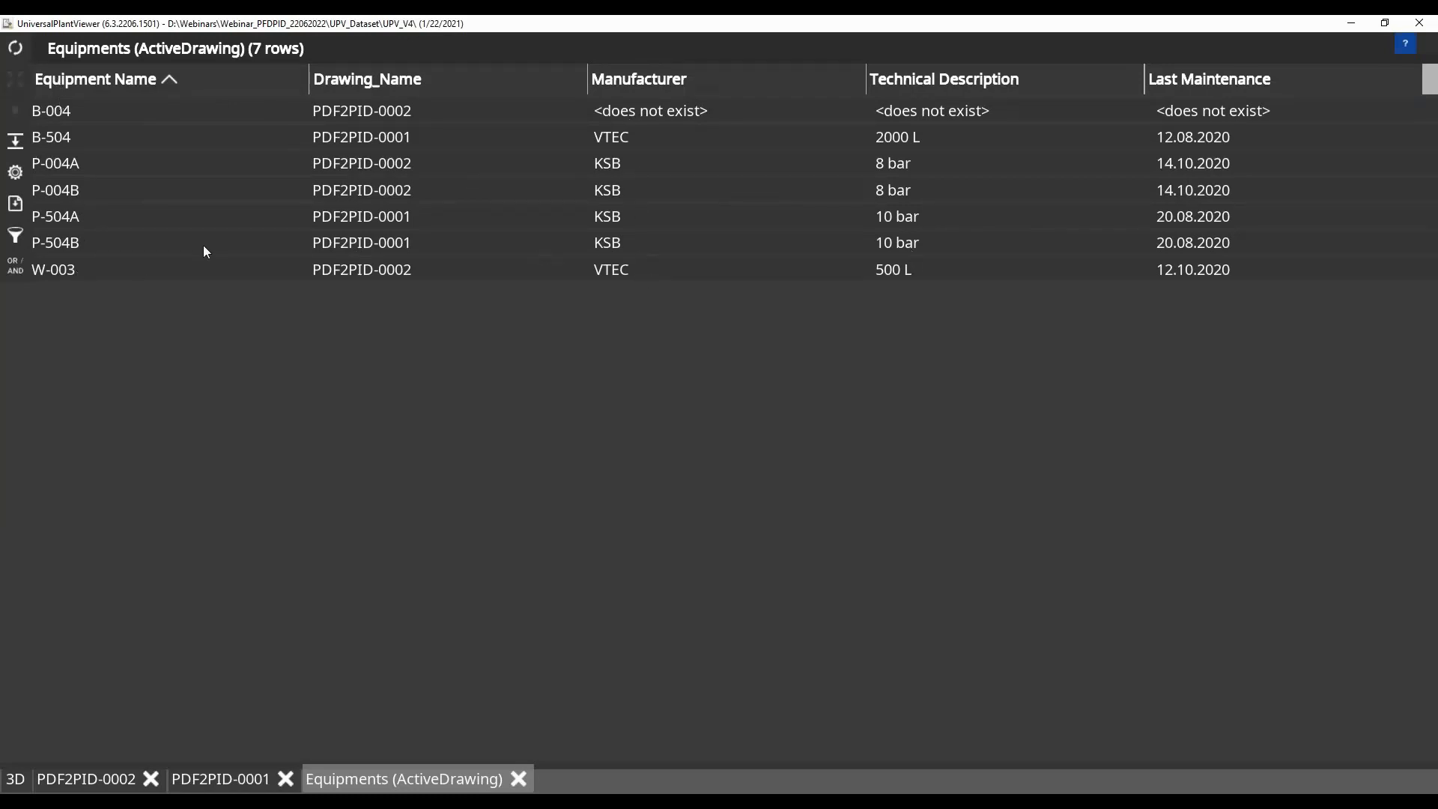
Locate vessel B-504 on its drawing from the equipment report and view its surroundings
{"action": "left_click", "coordinate": [67, 141]}
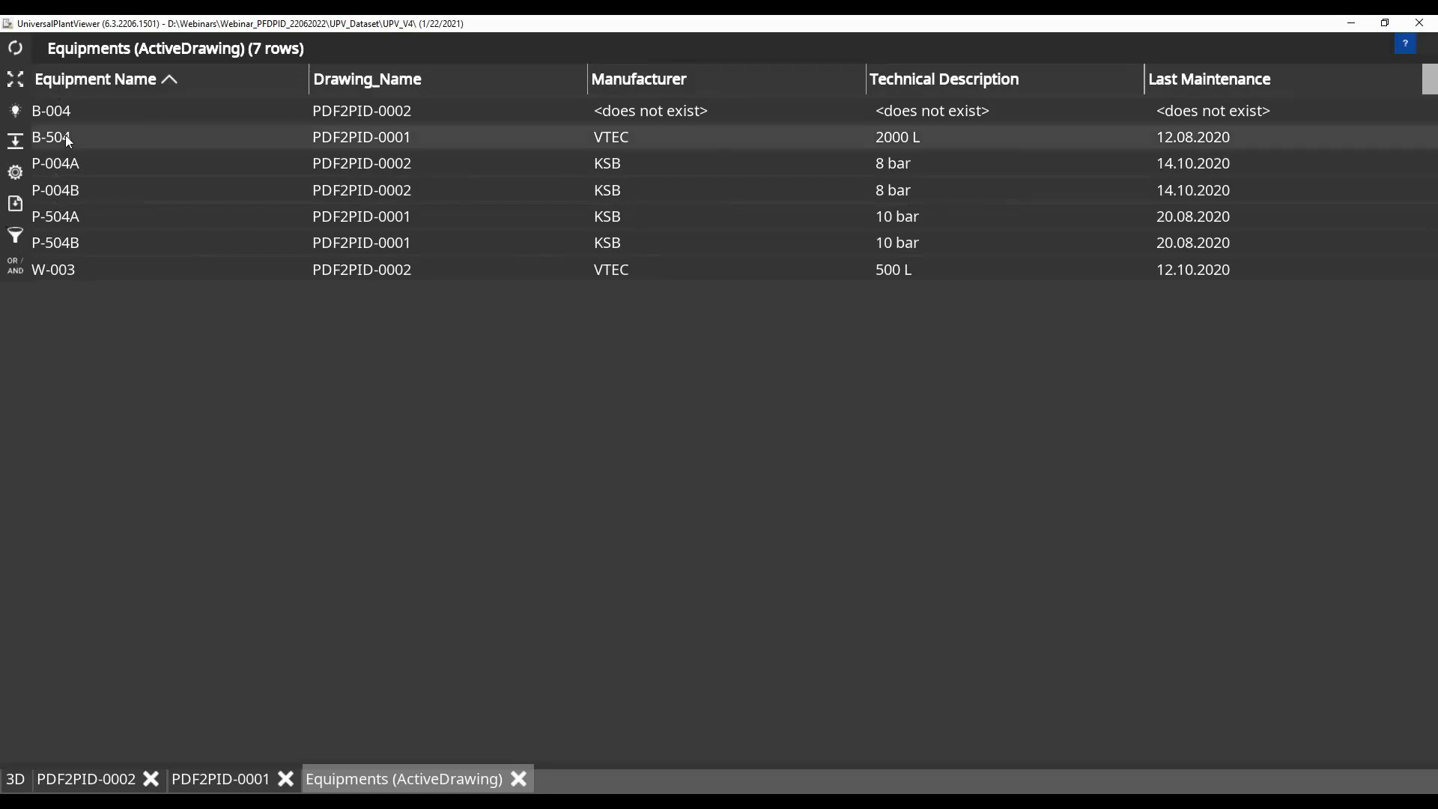
{"action": "left_click", "coordinate": [15, 78]}
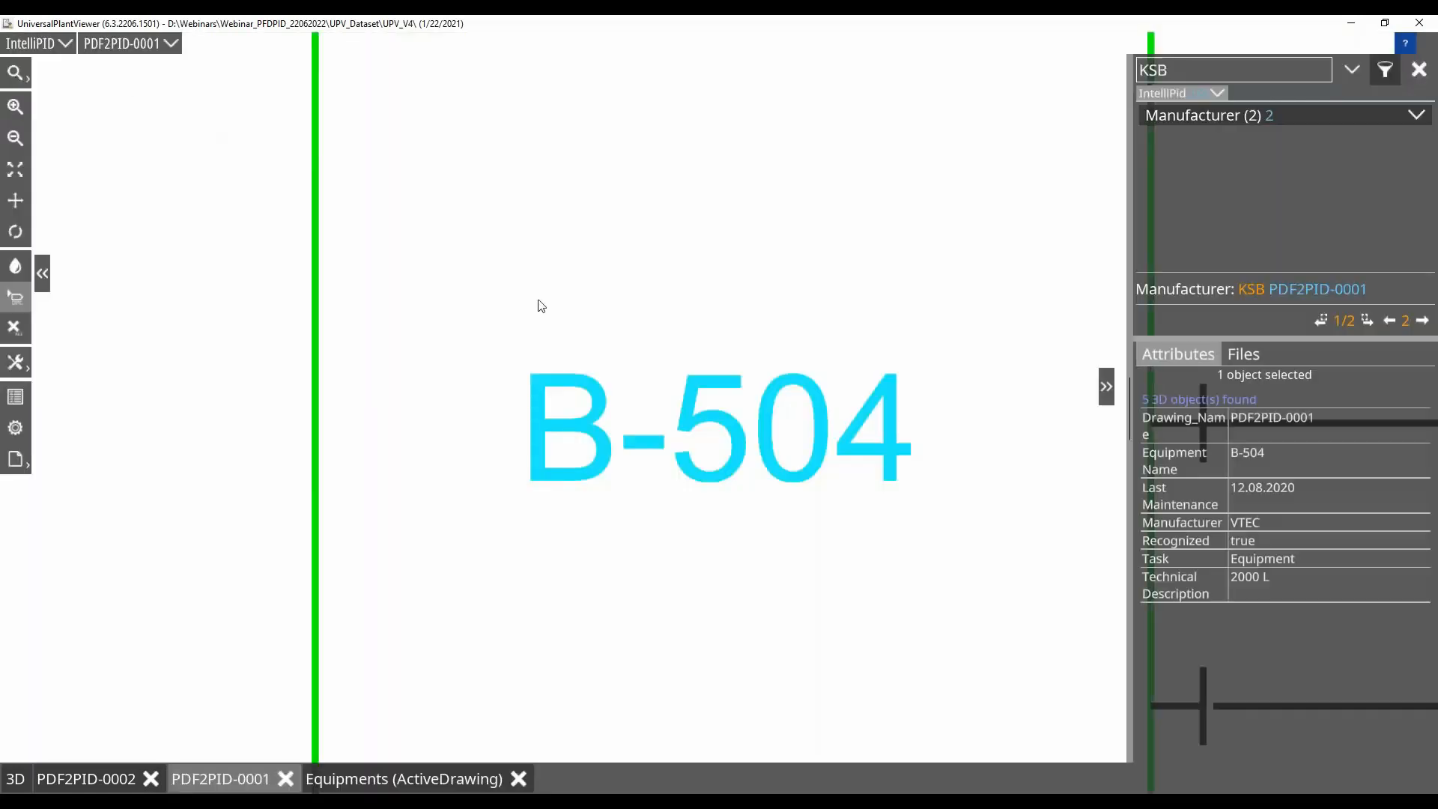
{"action": "scroll", "coordinate": [710, 406], "scroll_direction": "down", "scroll_amount": 3}
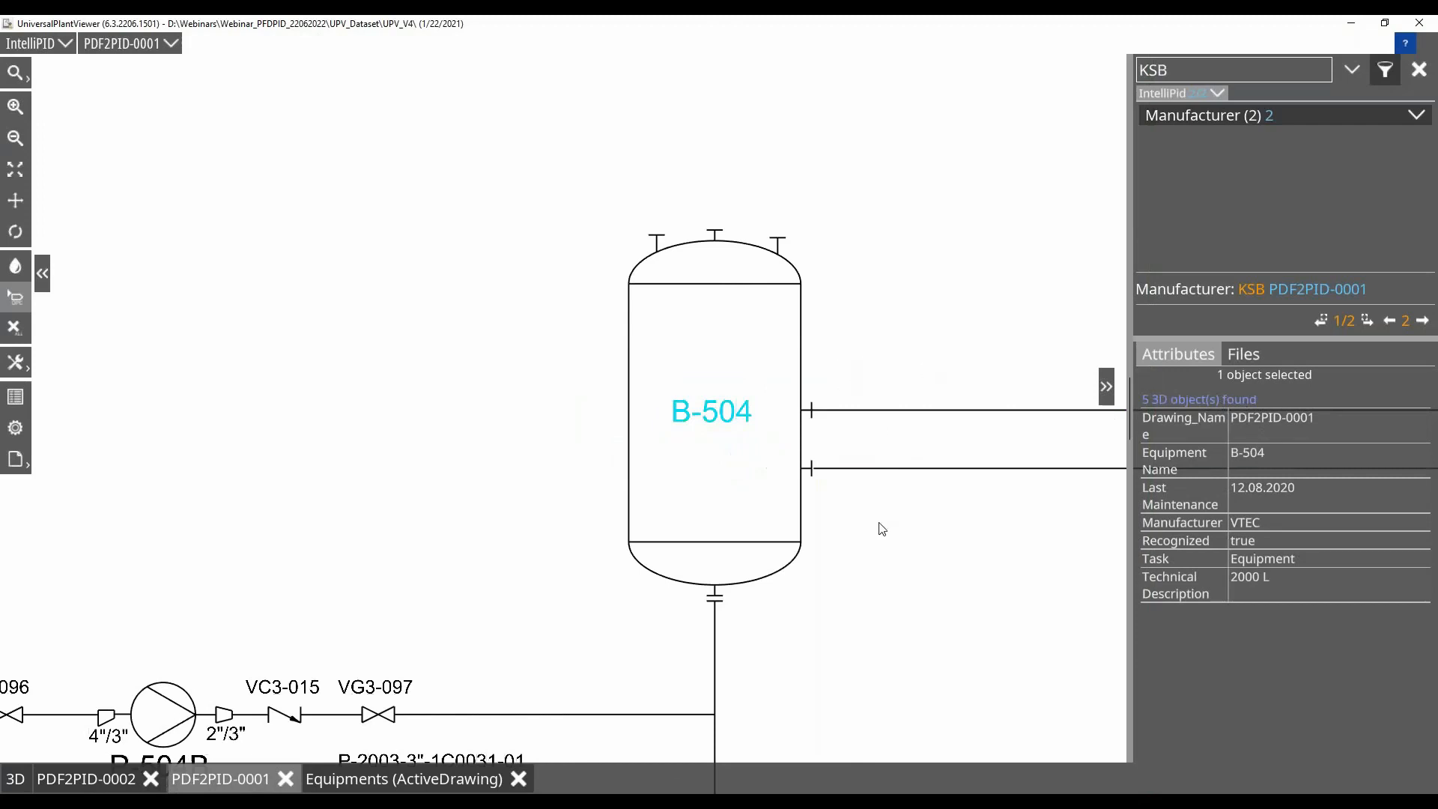
{"action": "scroll", "coordinate": [879, 523], "scroll_direction": "down", "scroll_amount": 2}
{"action": "left_click_drag", "start_coordinate": [556, 435], "coordinate": [566, 219]}
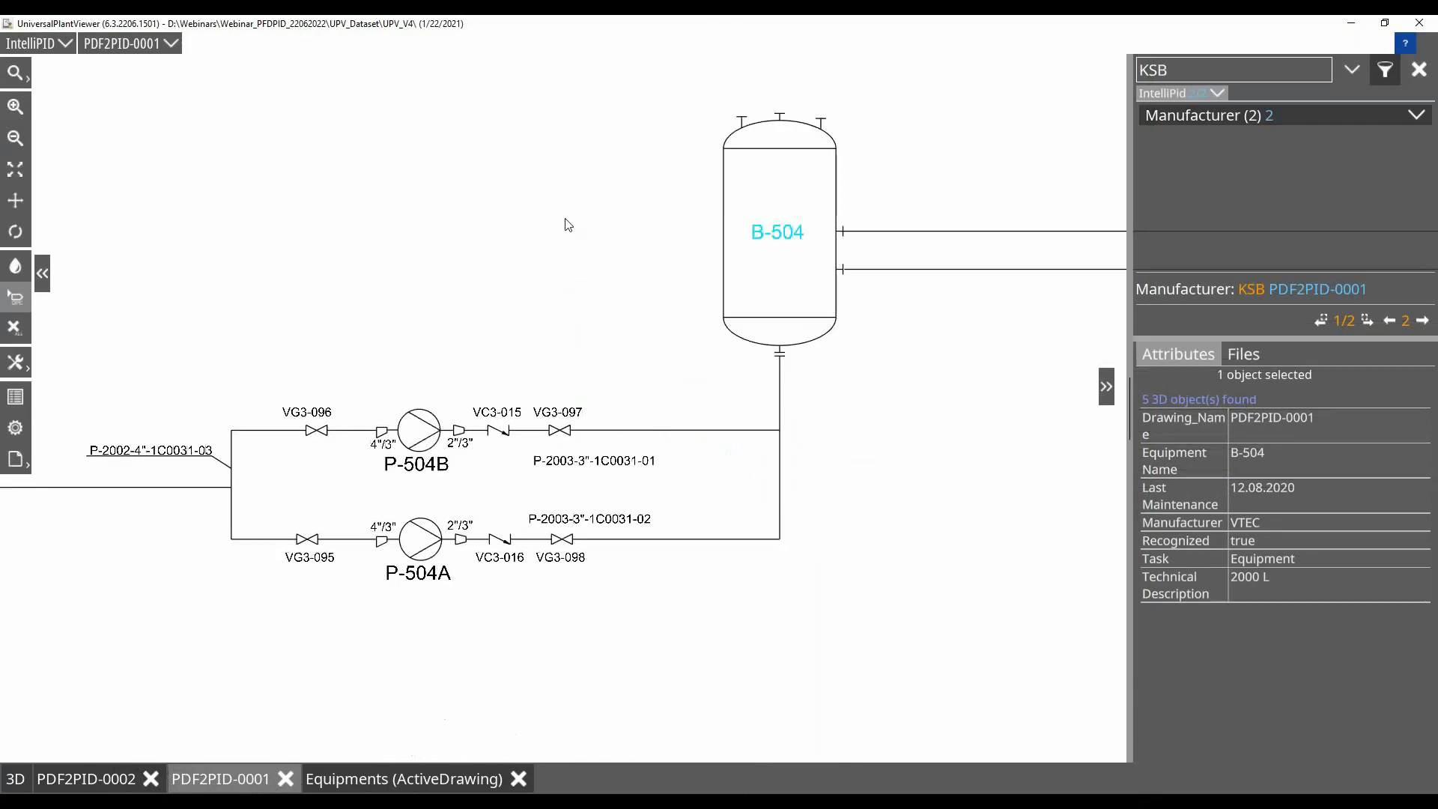
Close the equipment report and drawing PDF2PID-0001, and clear the KSB search
{"action": "left_click", "coordinate": [522, 779]}
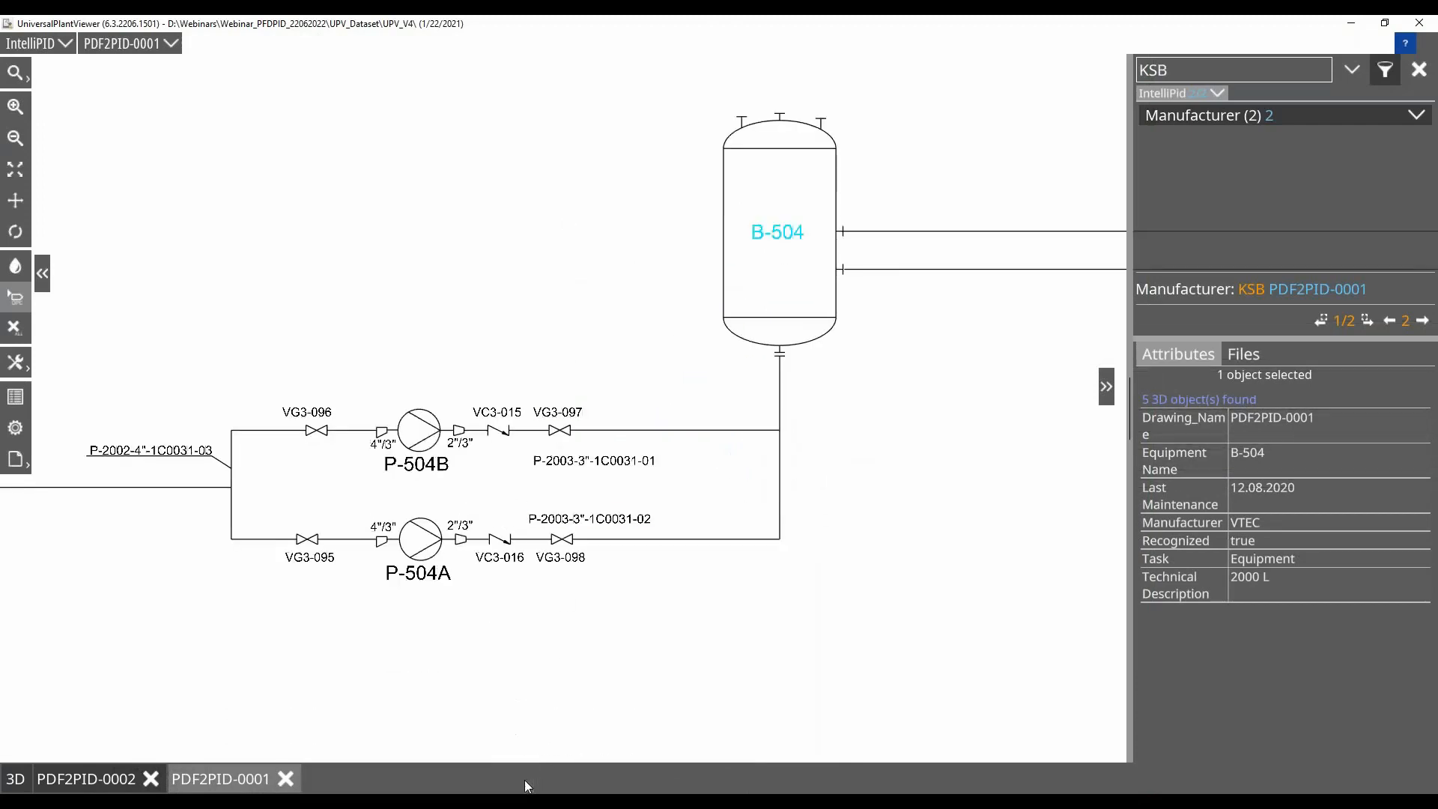
{"action": "left_click", "coordinate": [286, 779]}
{"action": "scroll", "coordinate": [638, 365], "scroll_direction": "down", "scroll_amount": 2}
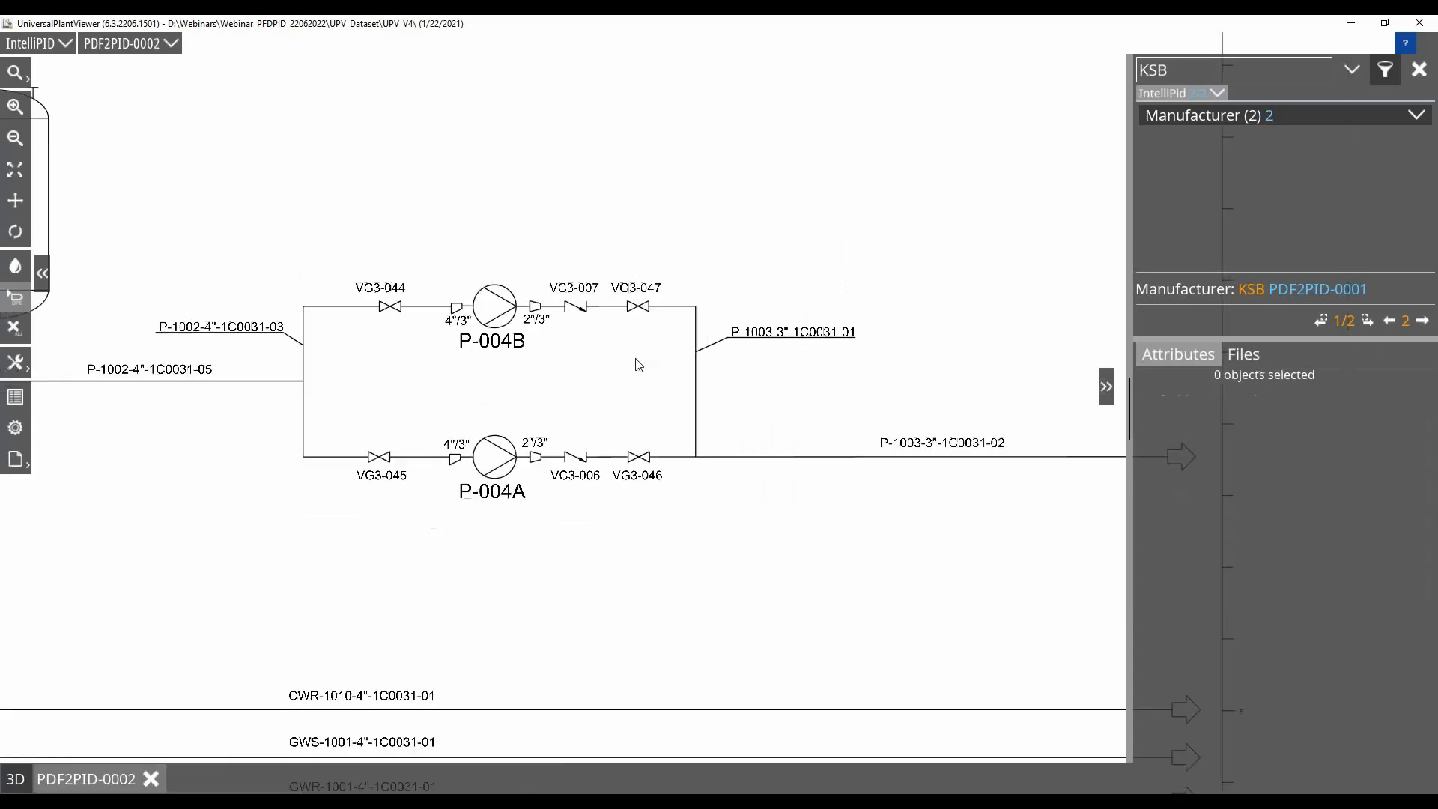
{"action": "scroll", "coordinate": [639, 365], "scroll_direction": "down", "scroll_amount": 1}
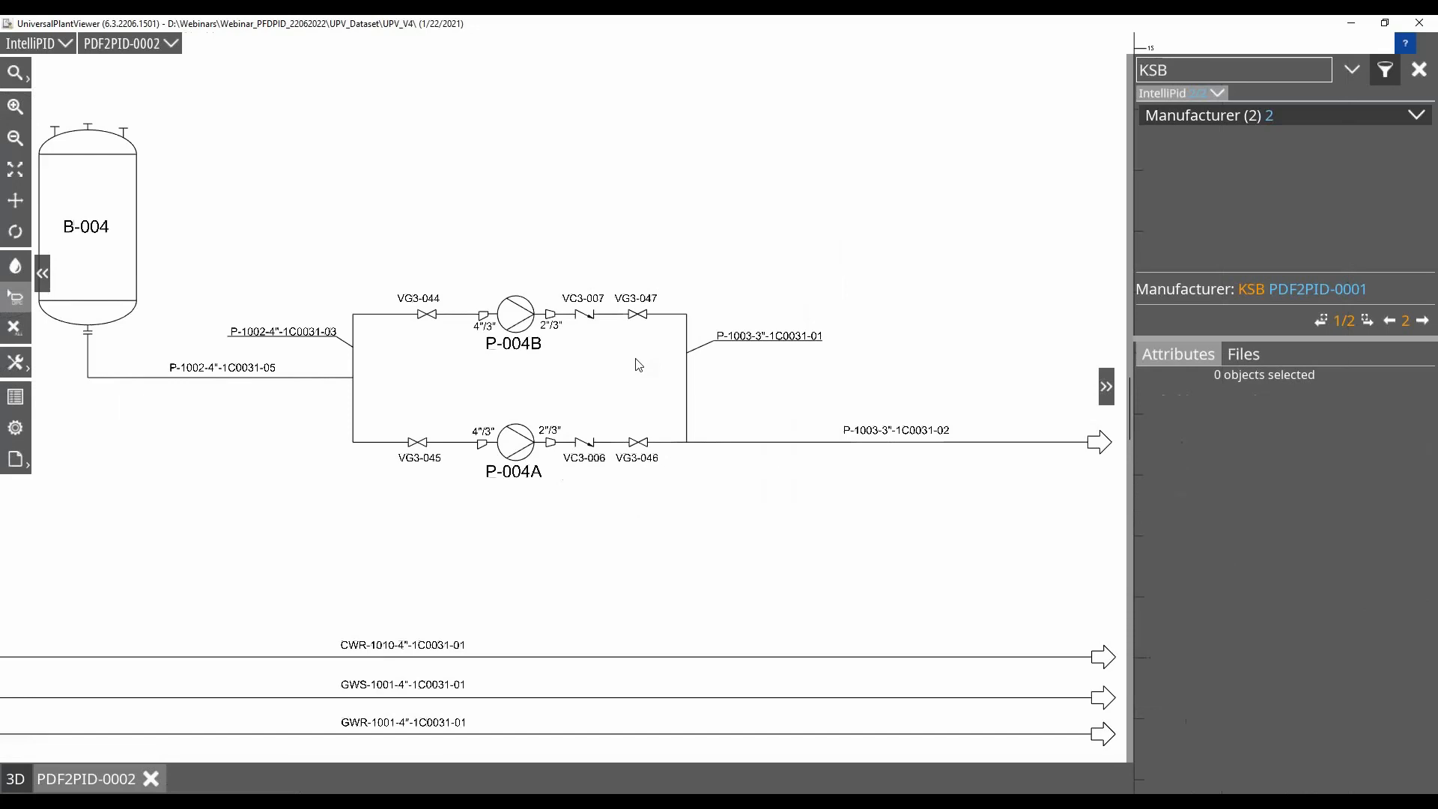
{"action": "left_click", "coordinate": [1418, 69]}
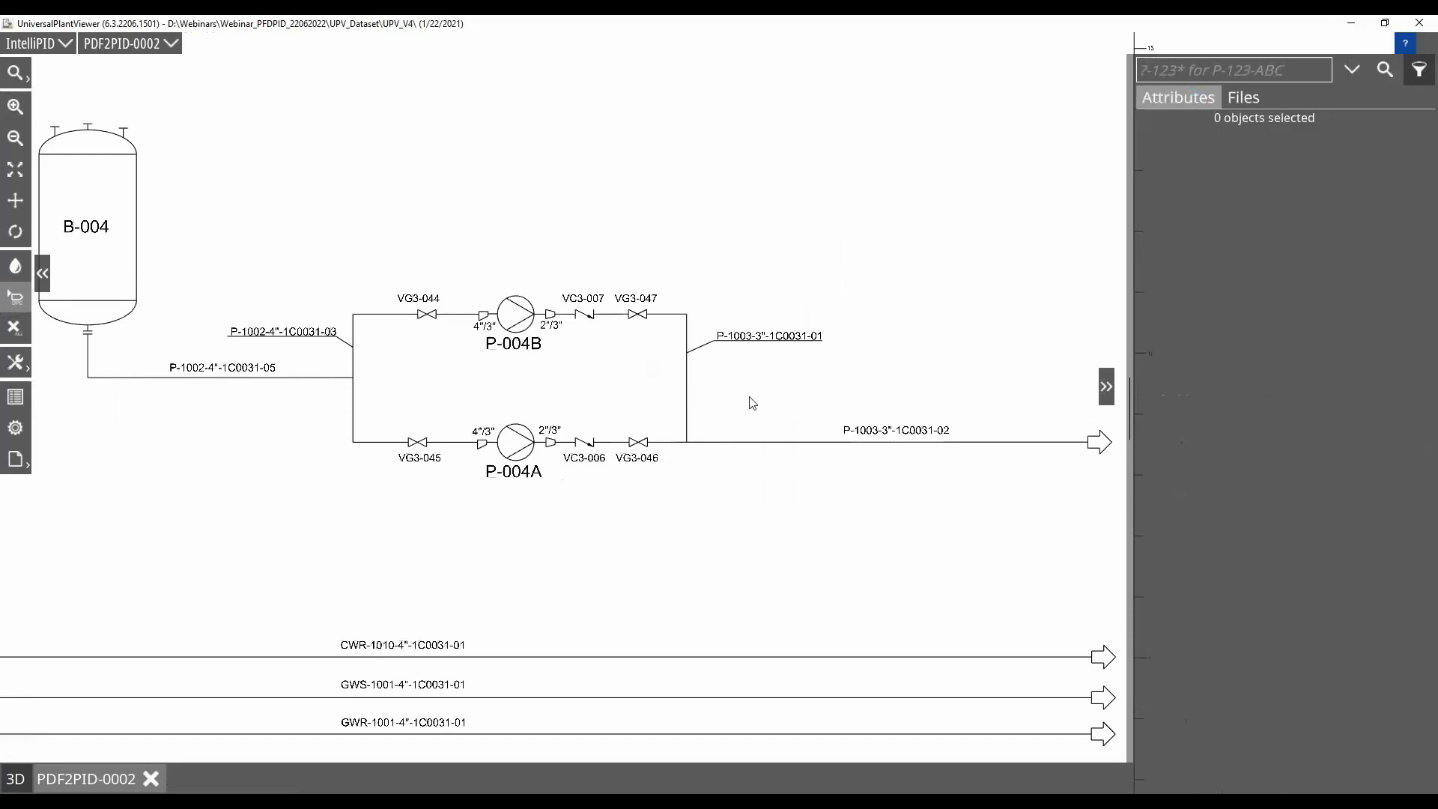
Create a new markup for drawing PDF2PID-0002 under Model, keeping the default name Markup
{"action": "scroll", "coordinate": [507, 533], "scroll_direction": "down", "scroll_amount": 1}
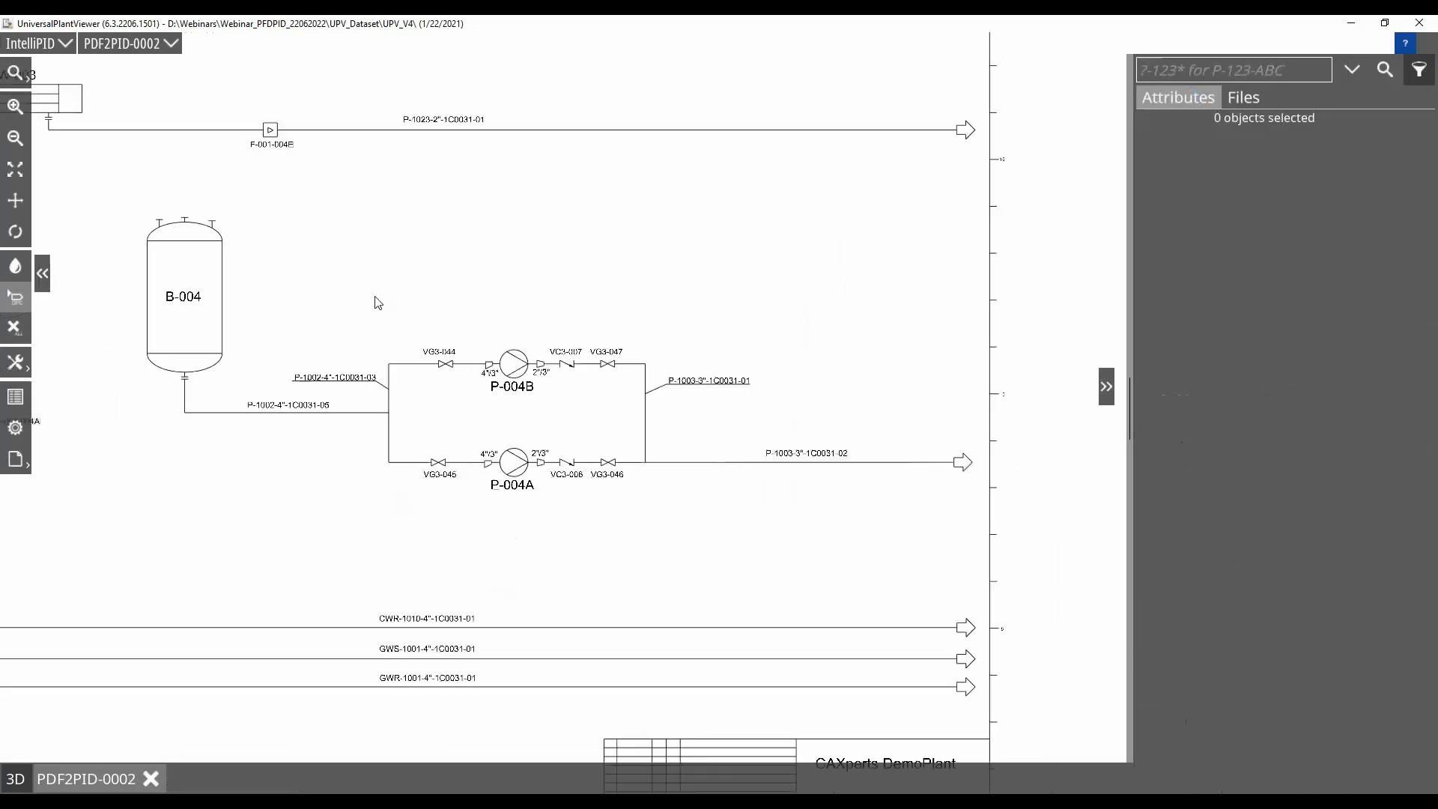
{"action": "left_click_drag", "start_coordinate": [377, 302], "coordinate": [571, 321]}
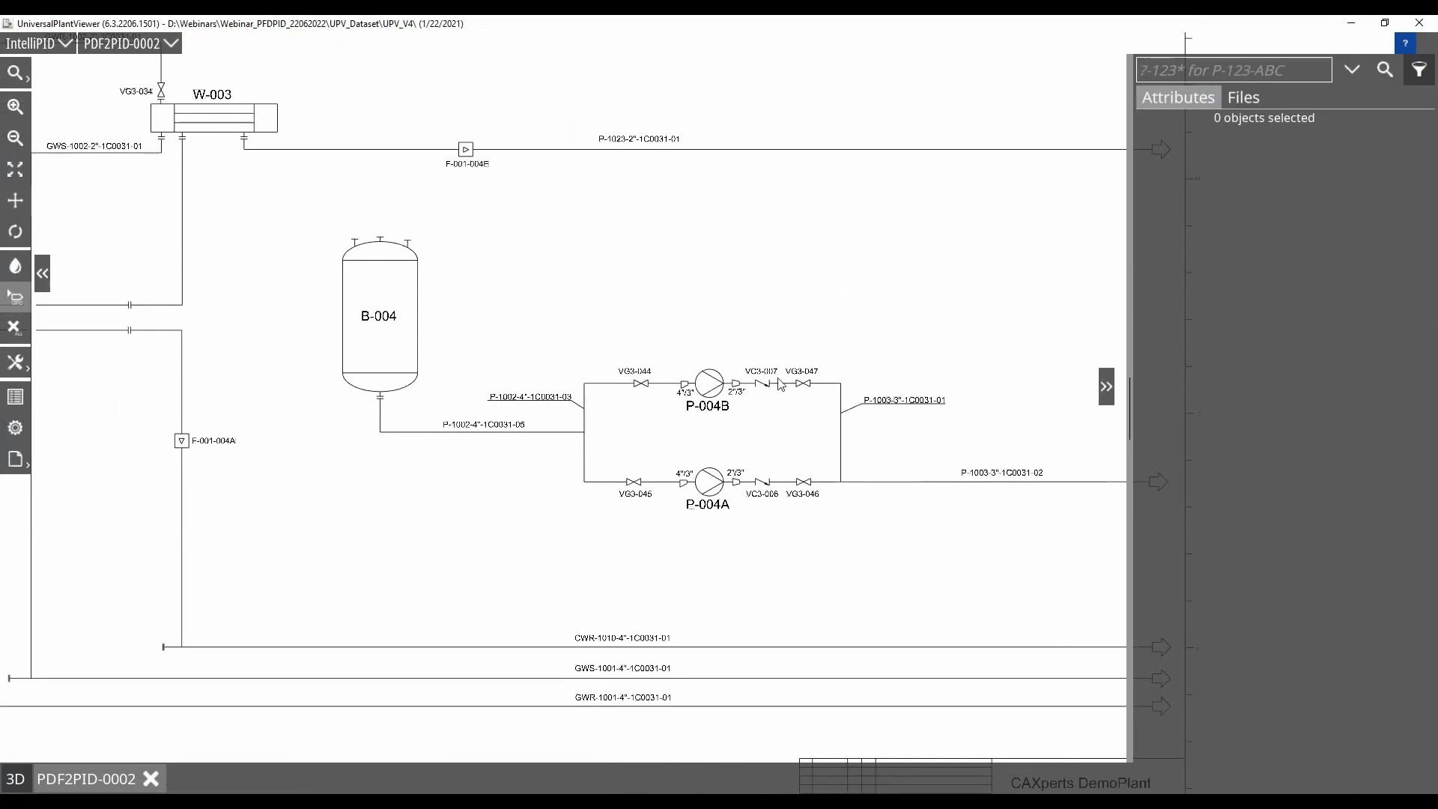
{"action": "scroll", "coordinate": [738, 455], "scroll_direction": "up", "scroll_amount": 3}
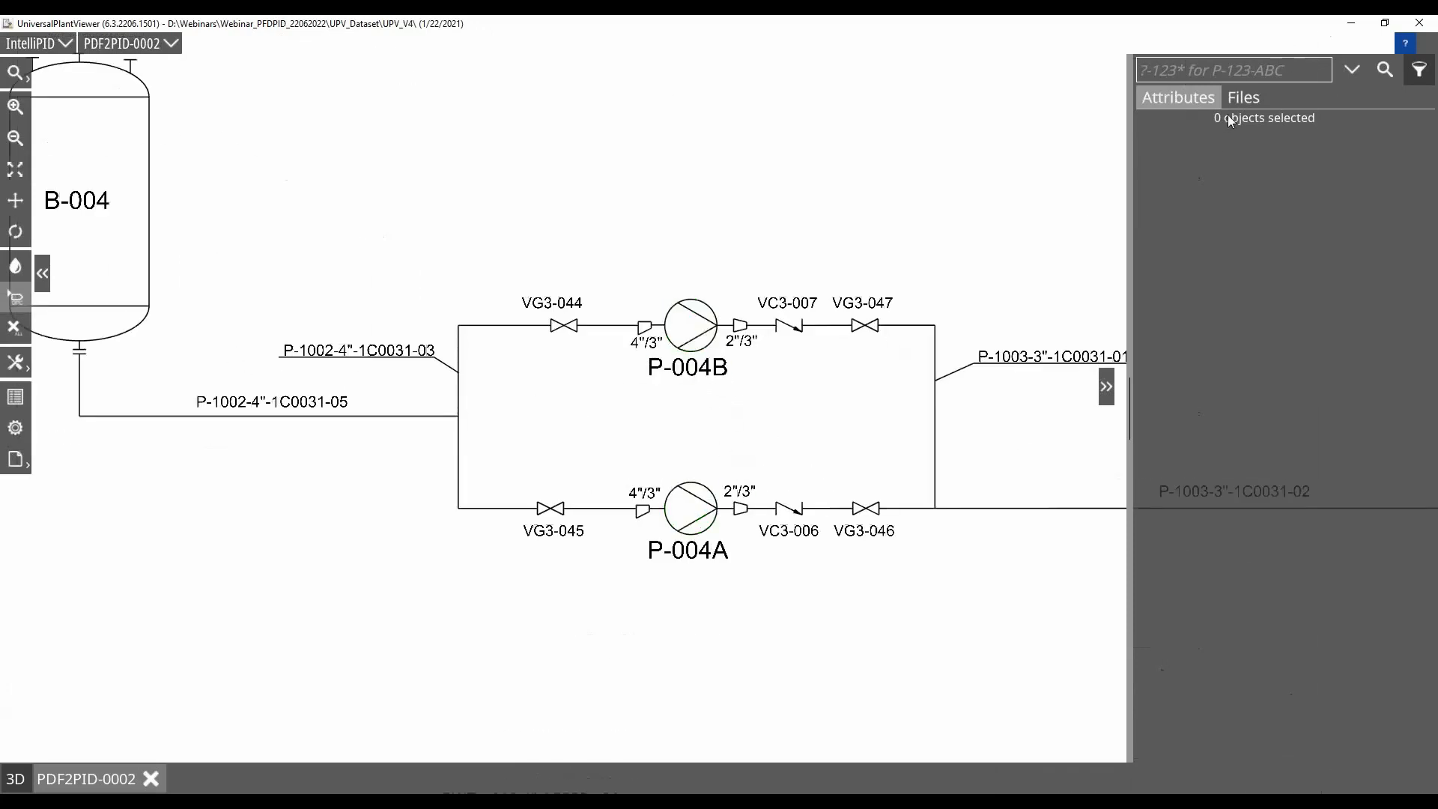
{"action": "left_click", "coordinate": [1248, 97]}
{"action": "left_click", "coordinate": [1178, 127]}
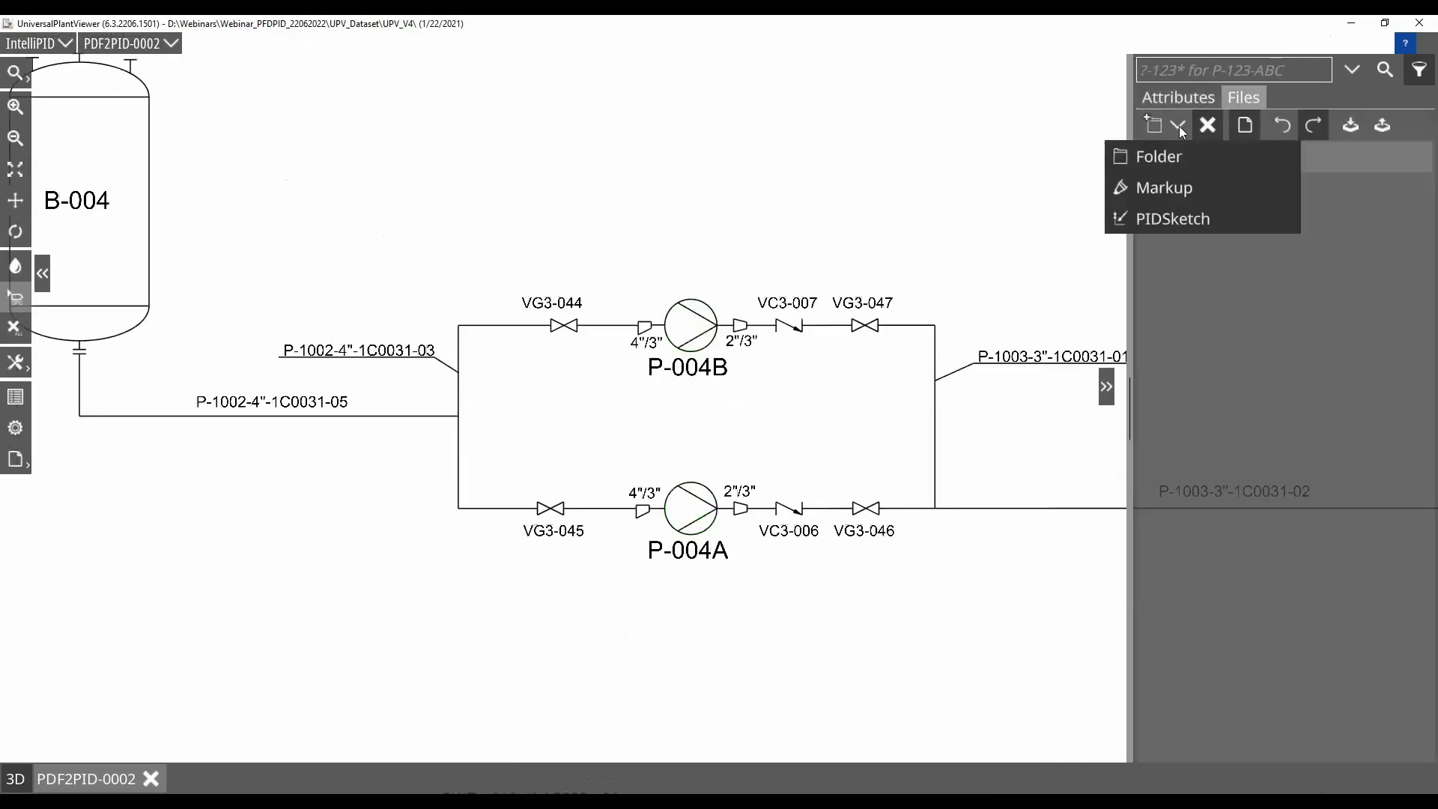
{"action": "left_click", "coordinate": [1188, 190]}
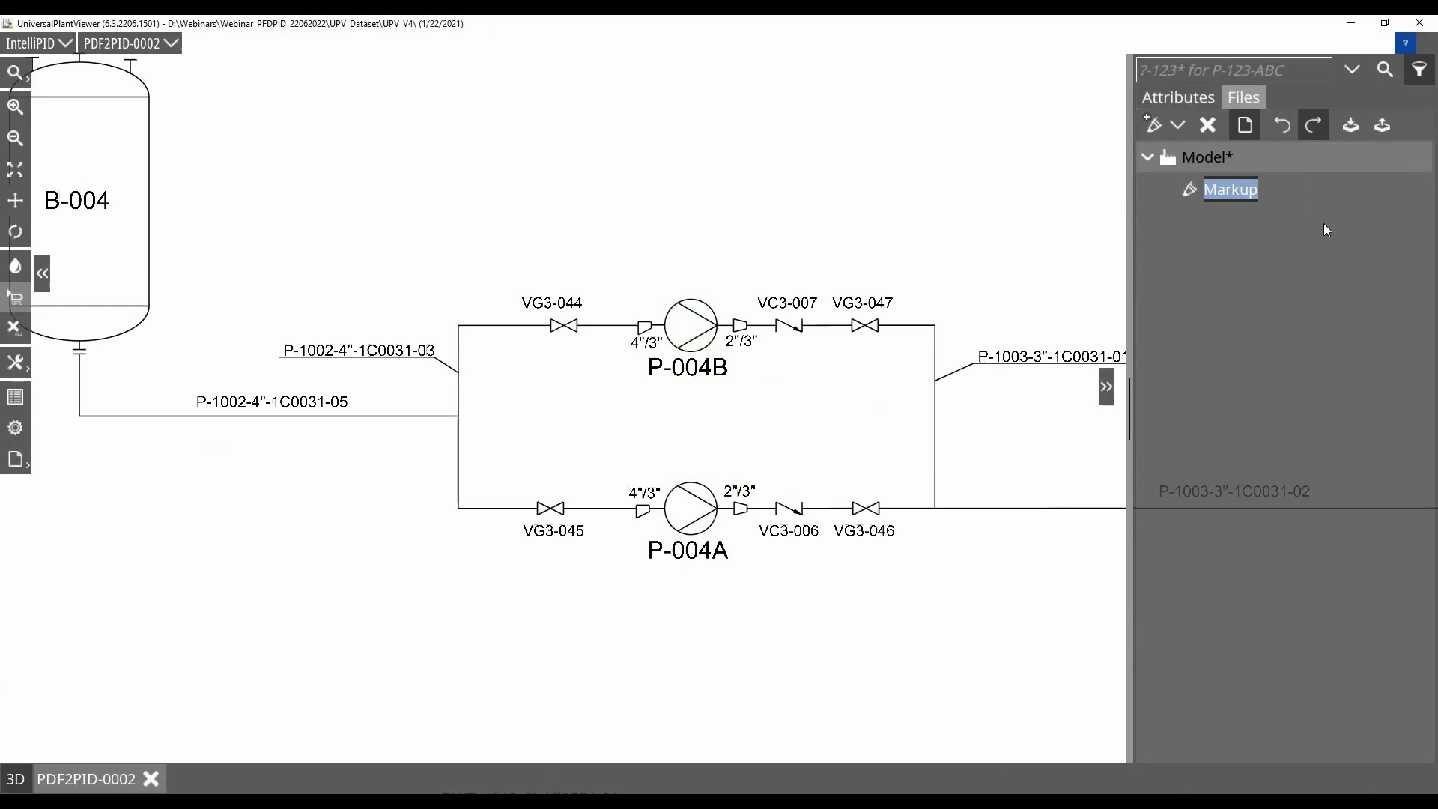
{"action": "mouse_move", "coordinate": [1394, 194]}
{"action": "left_click", "coordinate": [1390, 190]}
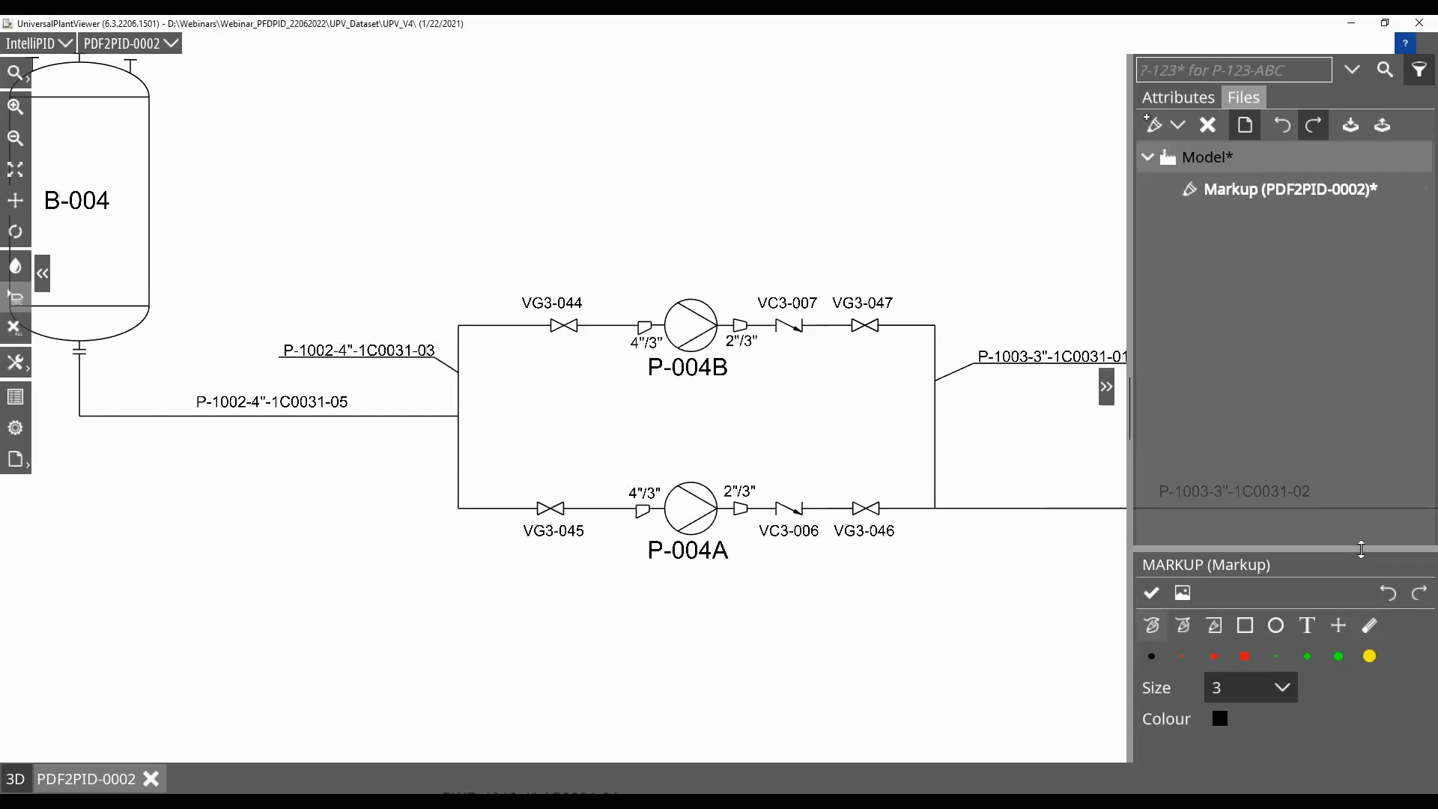
Set the markup pen to red with size 5 and circle valve VG3-046 freehand
{"action": "left_click_drag", "start_coordinate": [1359, 550], "coordinate": [1360, 476]}
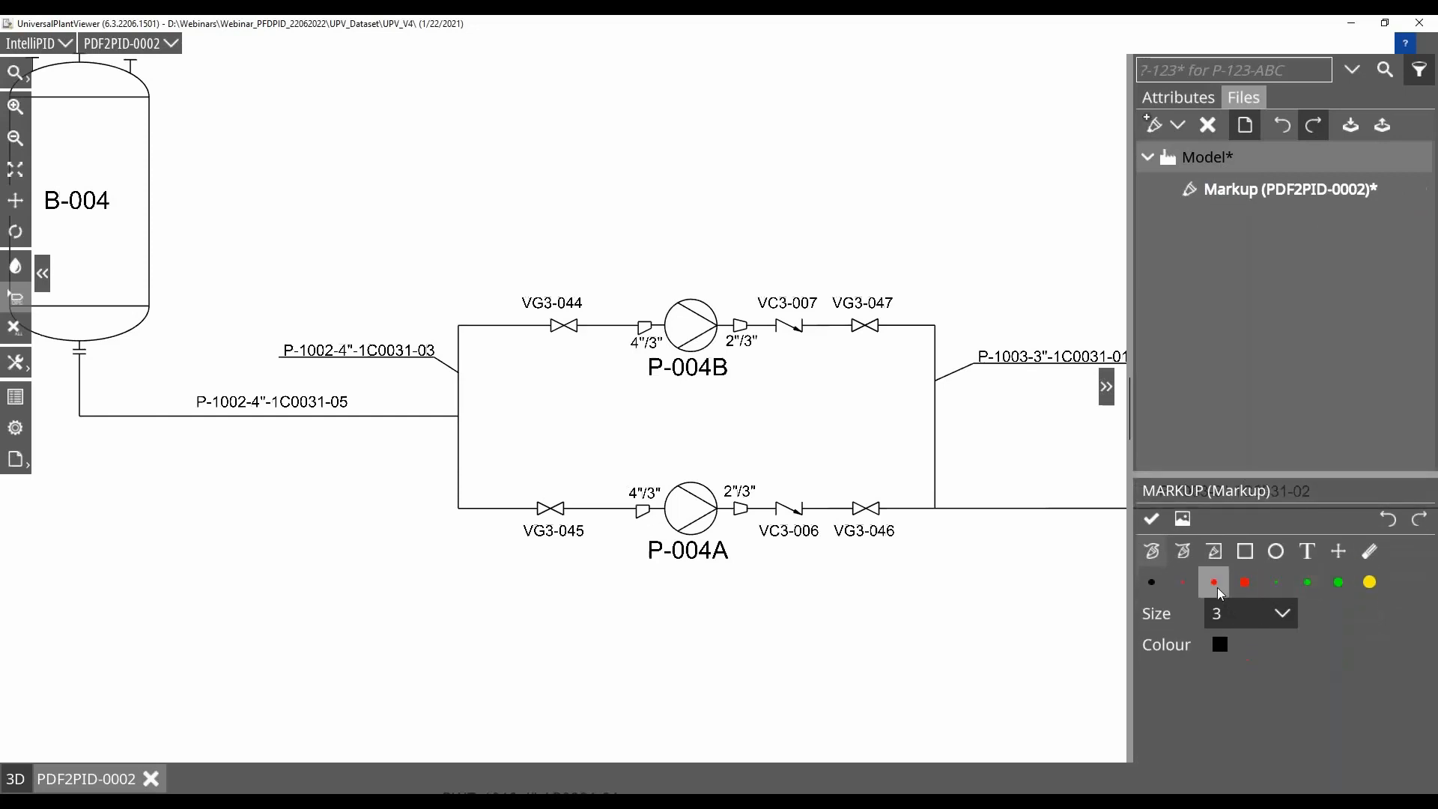
{"action": "left_click", "coordinate": [1214, 582]}
{"action": "left_click", "coordinate": [1220, 616]}
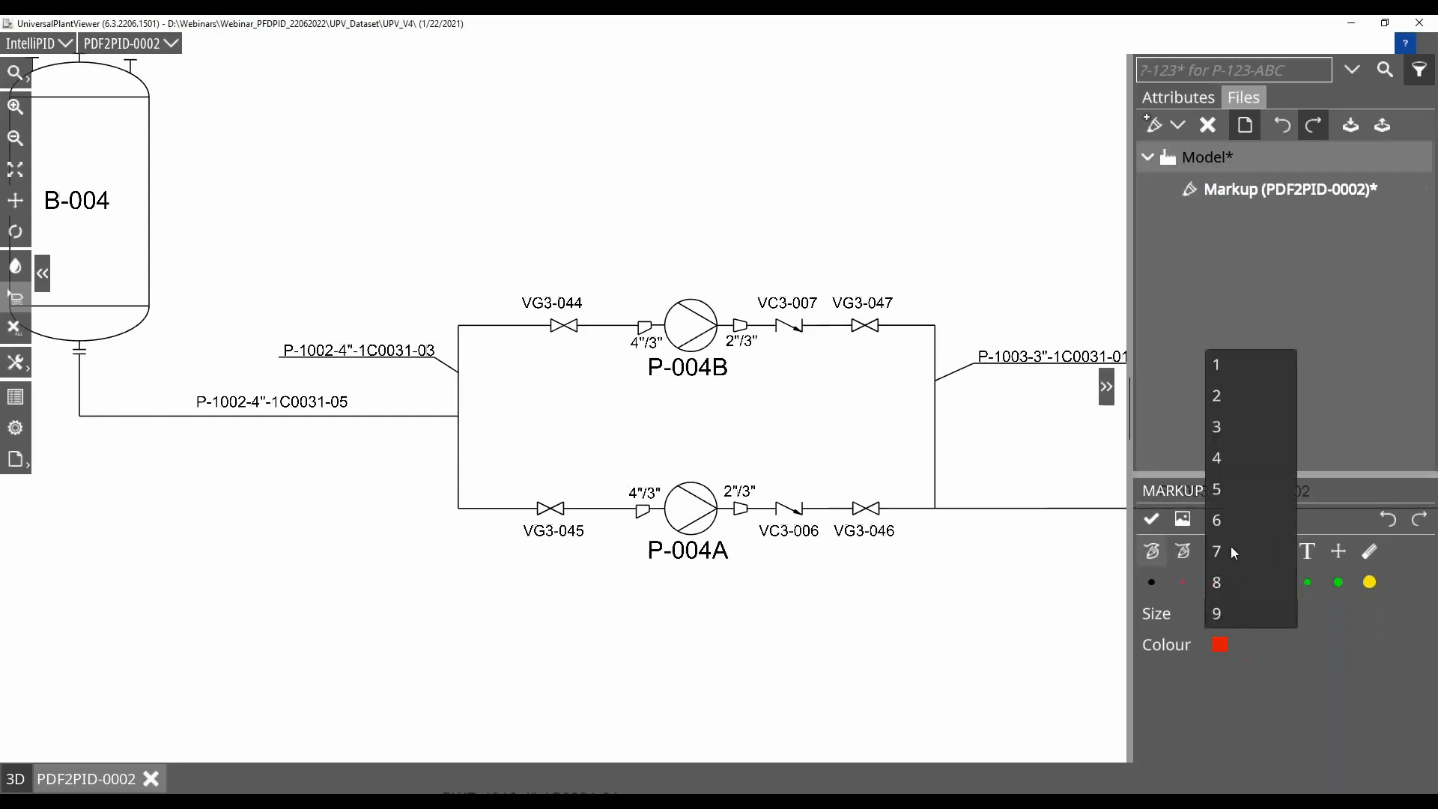
{"action": "left_click", "coordinate": [1220, 491]}
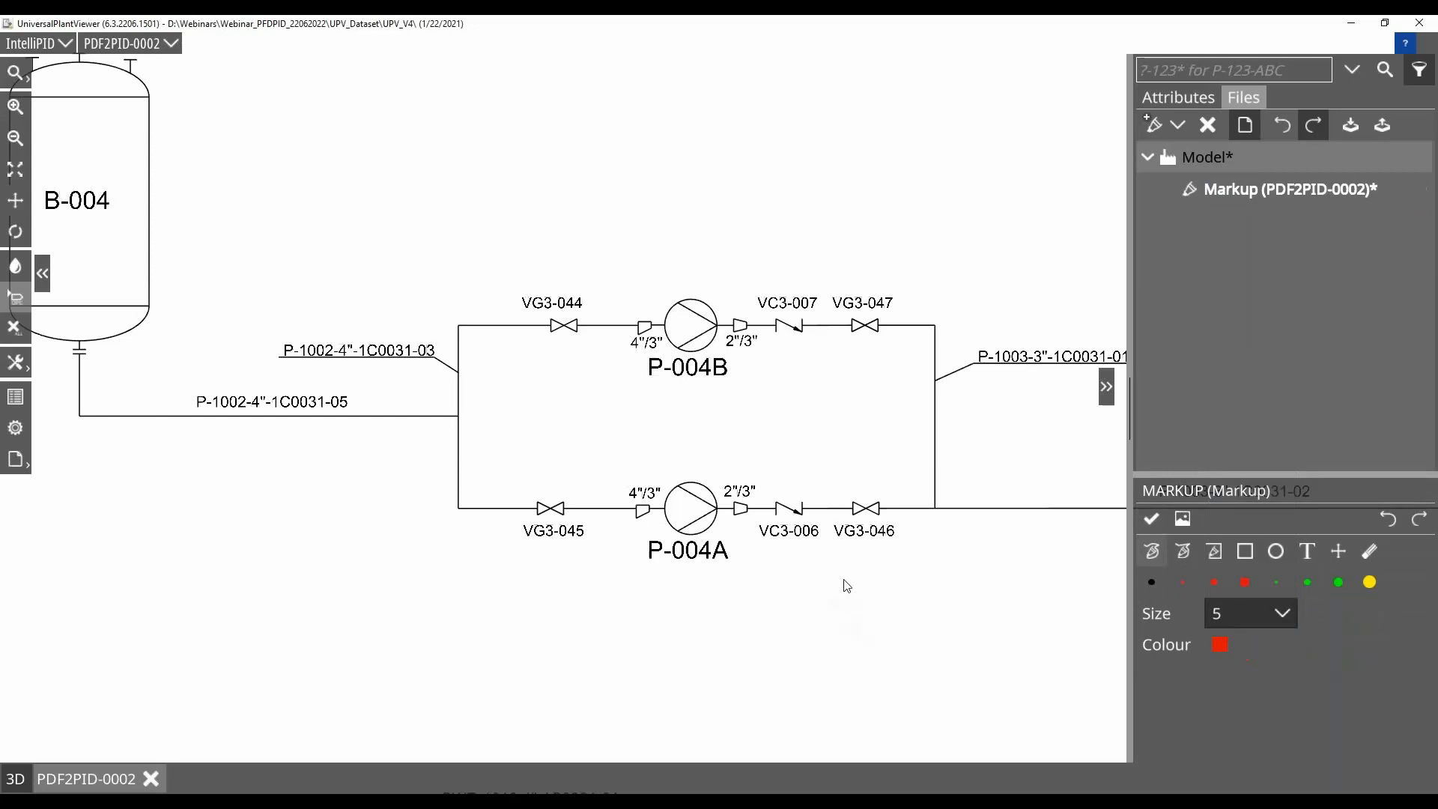
{"action": "mouse_move", "coordinate": [844, 566]}
{"action": "left_mouse_down"}
{"action": "mouse_move", "coordinate": [889, 458]}
{"action": "mouse_move", "coordinate": [919, 562]}
{"action": "mouse_move", "coordinate": [861, 576]}
{"action": "mouse_move", "coordinate": [845, 563]}
{"action": "left_mouse_up"}
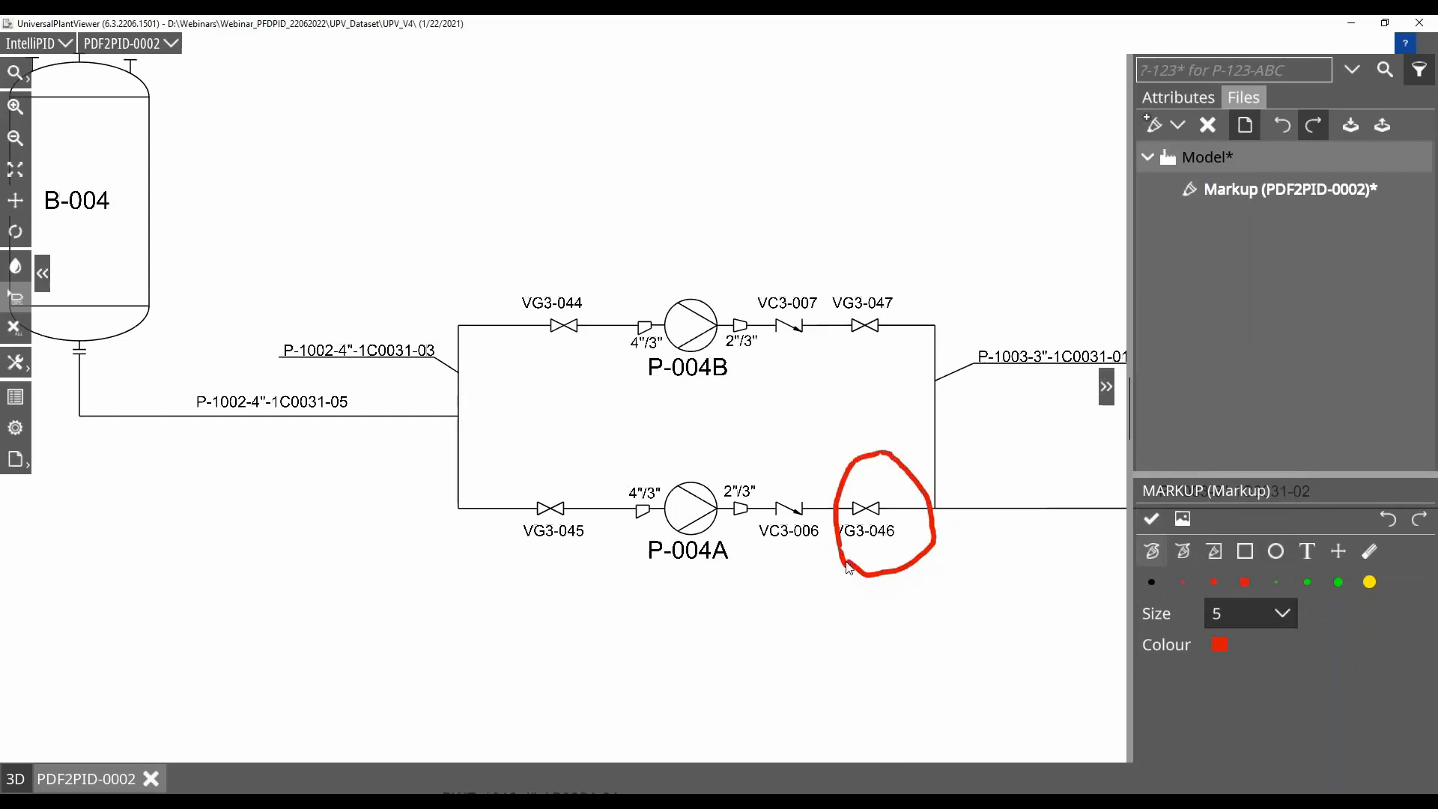
Add the red text note "delete" below the circled valve VG3-046
{"action": "left_click", "coordinate": [1308, 551]}
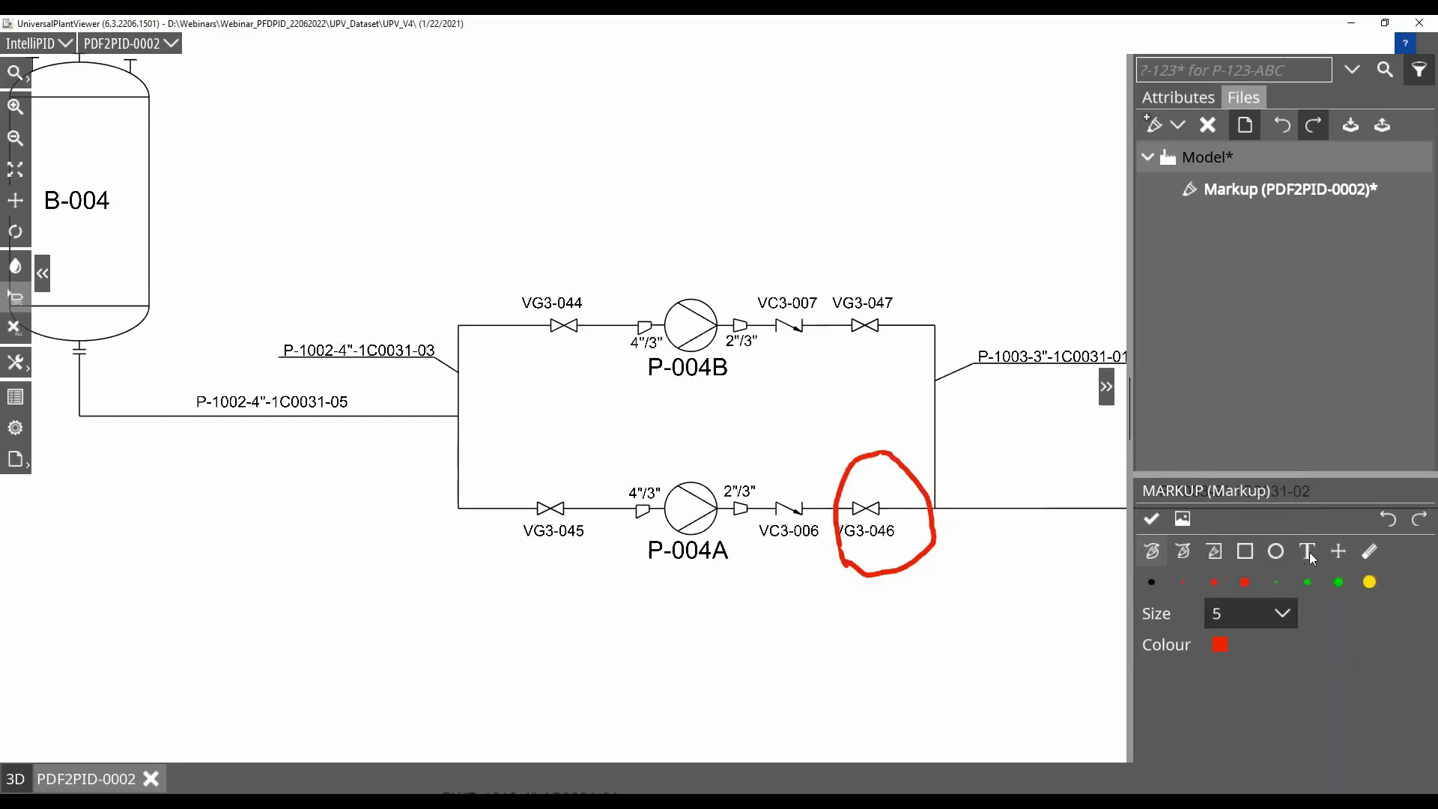
{"action": "left_click", "coordinate": [868, 612]}
{"action": "type", "text": "delete"}
Move the red circle to enclose VG3-046 and its label, move the "delete" note closer to the valve, and finish the markup
{"action": "left_click", "coordinate": [1339, 552]}
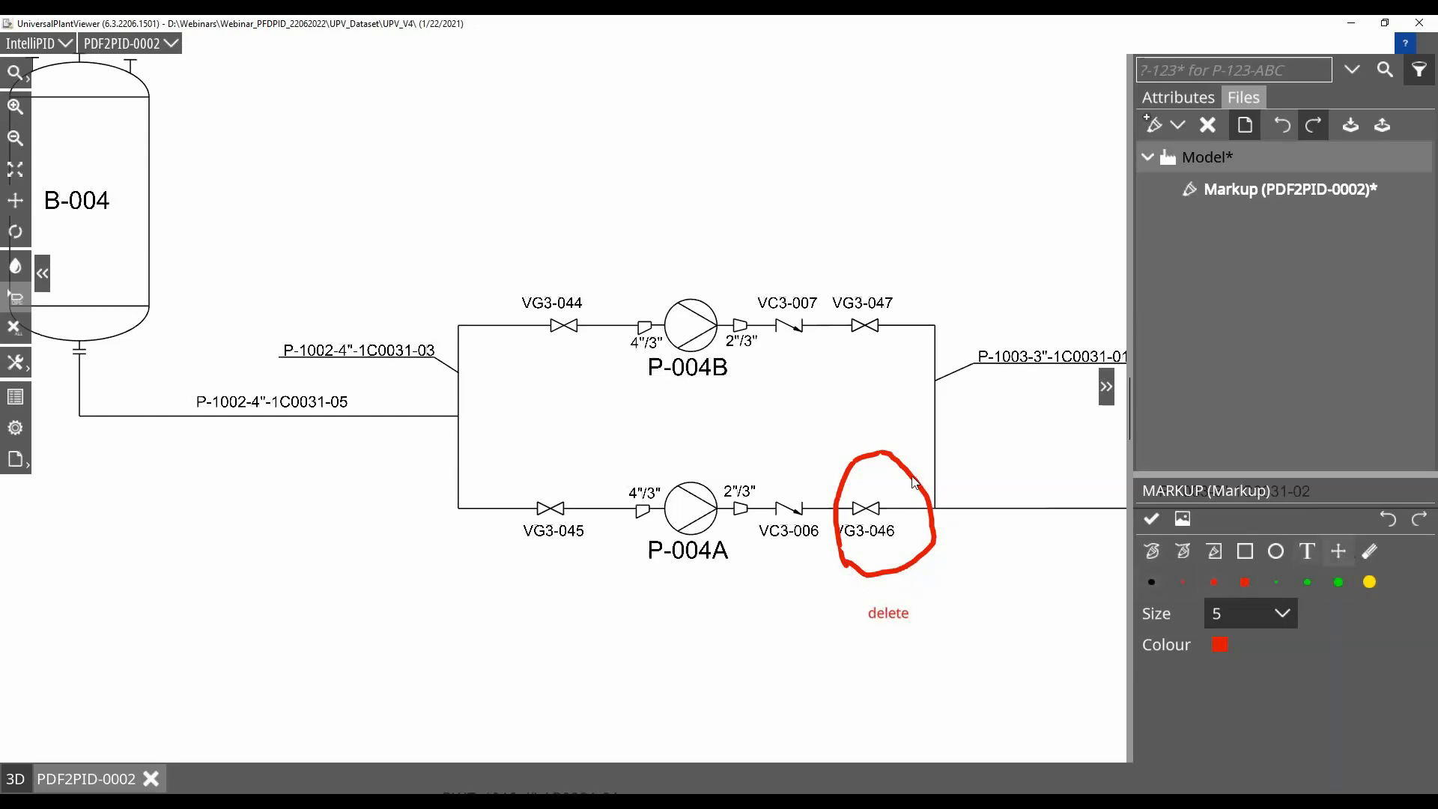
{"action": "left_click_drag", "start_coordinate": [913, 481], "coordinate": [899, 483]}
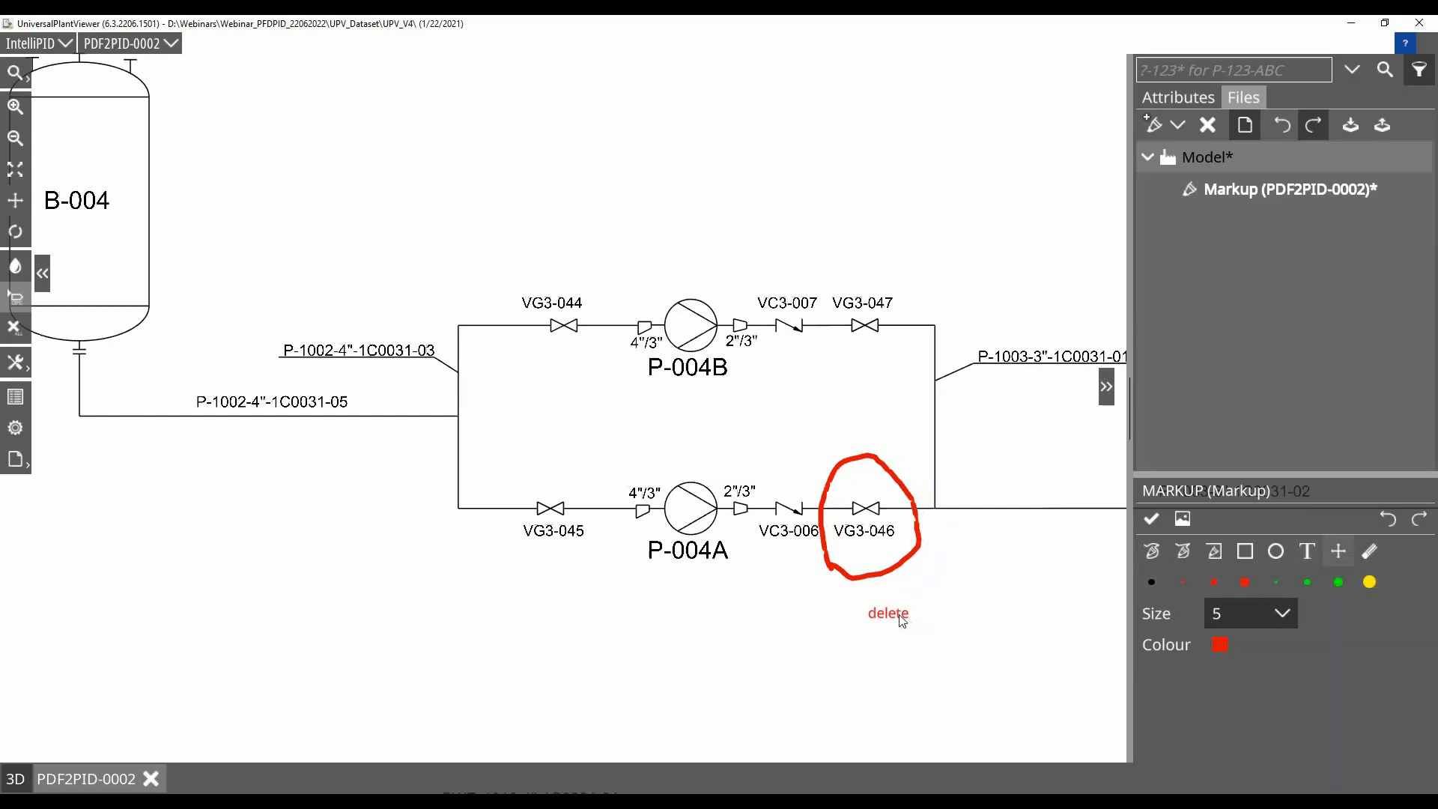
{"action": "left_click_drag", "start_coordinate": [903, 620], "coordinate": [876, 563]}
{"action": "left_click", "coordinate": [1152, 519]}
Create a second markup under Model for the area around vessel B-004 and open it for editing
{"action": "scroll", "coordinate": [313, 223], "scroll_direction": "down", "scroll_amount": 2}
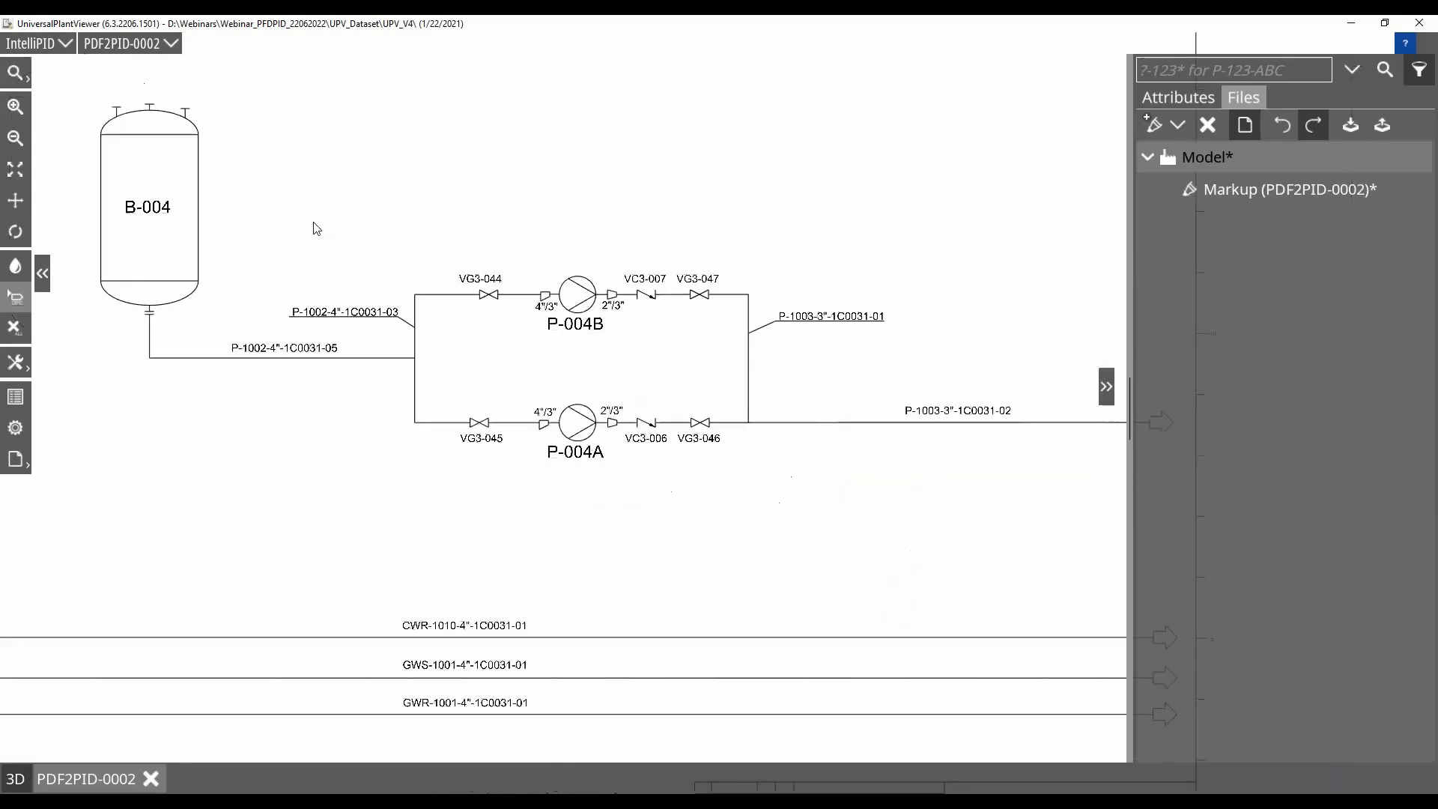
{"action": "left_click_drag", "start_coordinate": [288, 200], "coordinate": [496, 413]}
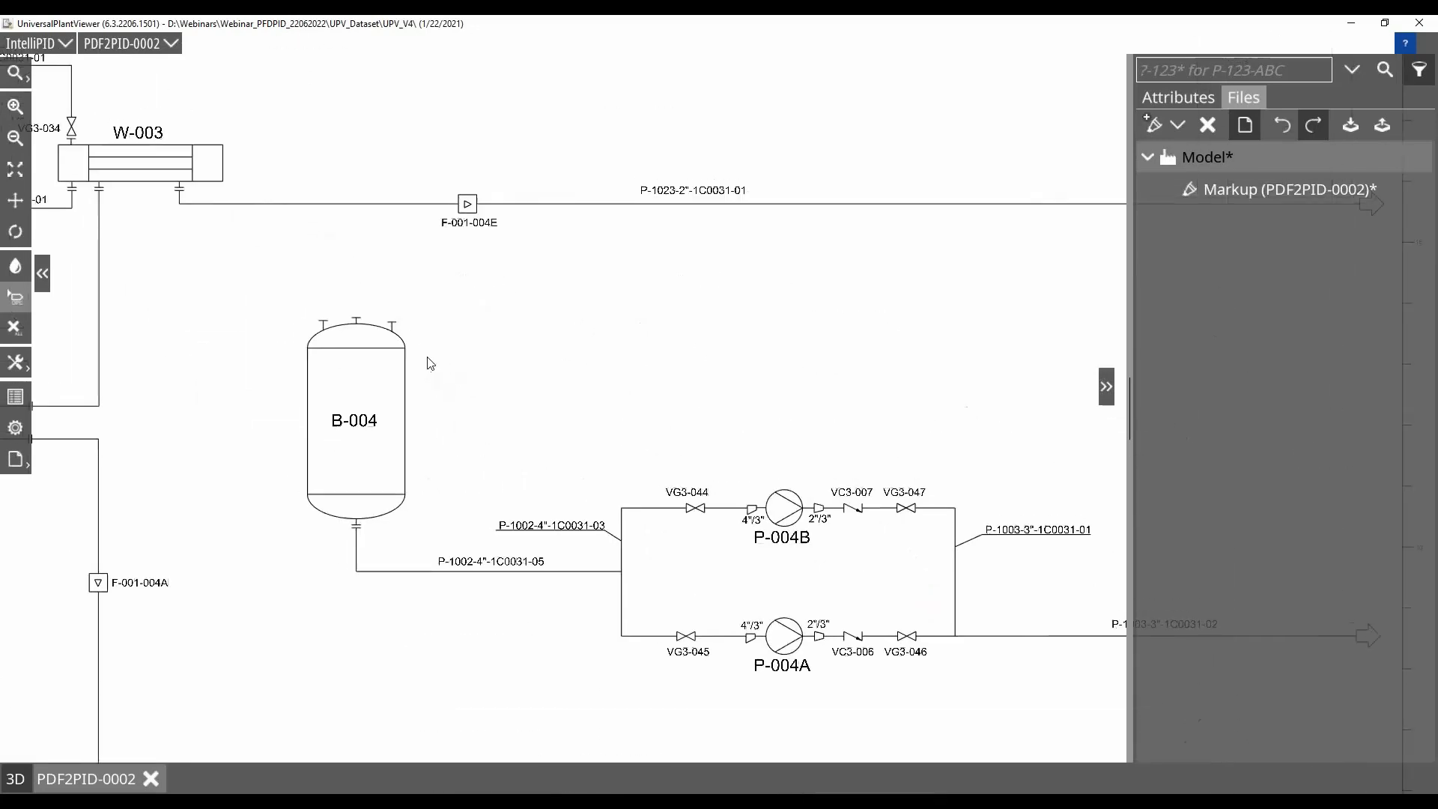
{"action": "scroll", "coordinate": [428, 357], "scroll_direction": "up", "scroll_amount": 2}
{"action": "scroll", "coordinate": [428, 357], "scroll_direction": "up", "scroll_amount": 1}
{"action": "left_click_drag", "start_coordinate": [431, 360], "coordinate": [579, 495]}
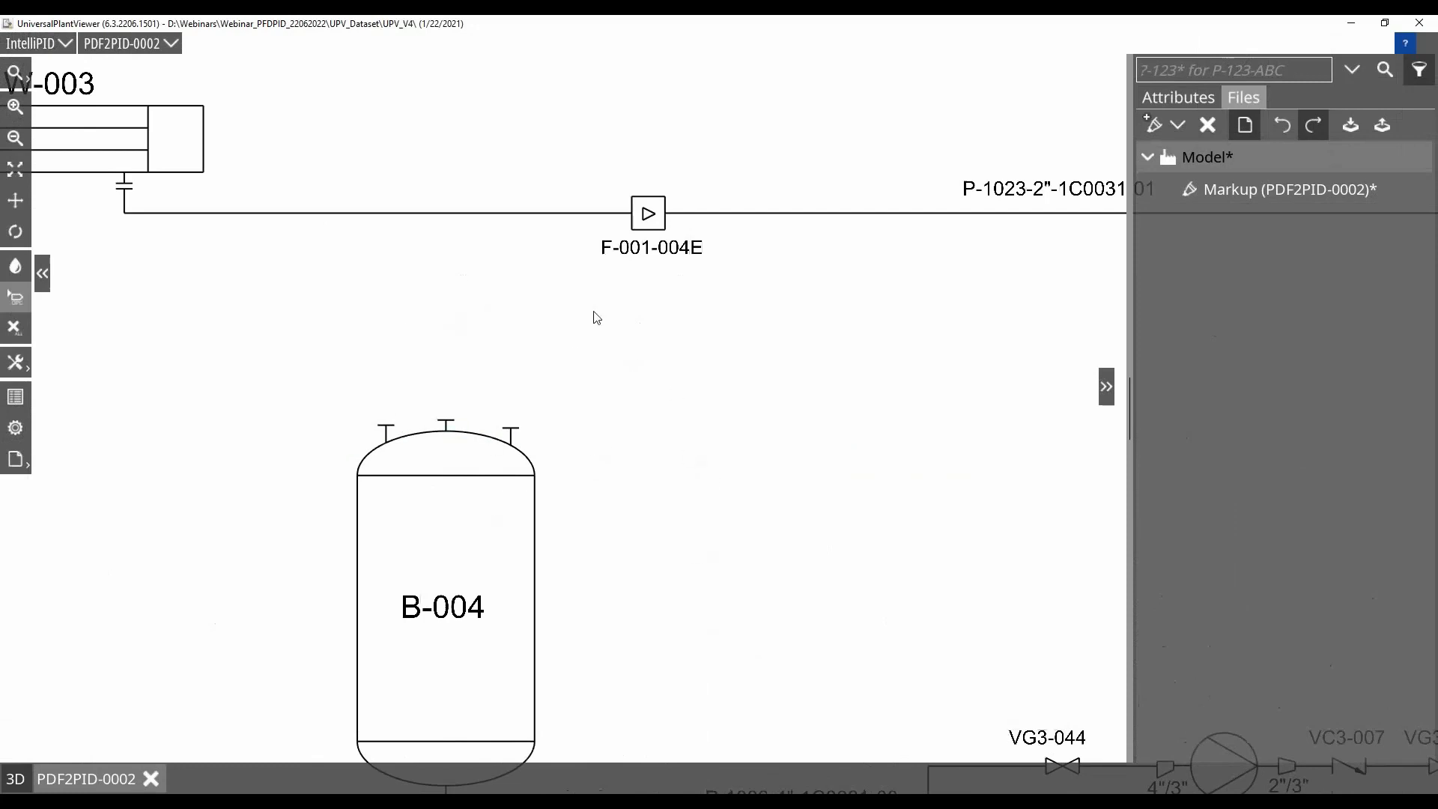
{"action": "left_click", "coordinate": [1178, 124]}
{"action": "left_click", "coordinate": [1174, 191]}
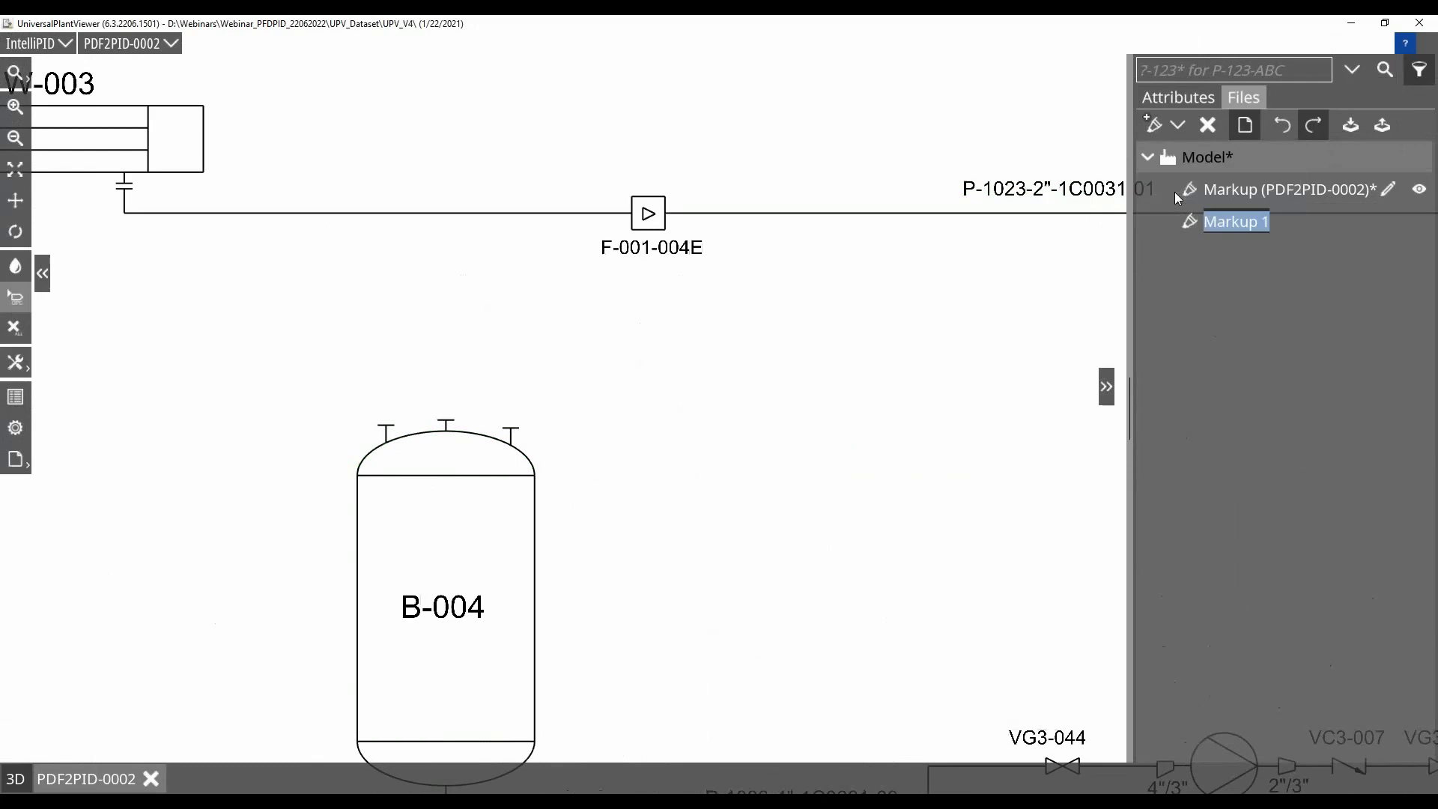
{"action": "left_click", "coordinate": [1383, 231]}
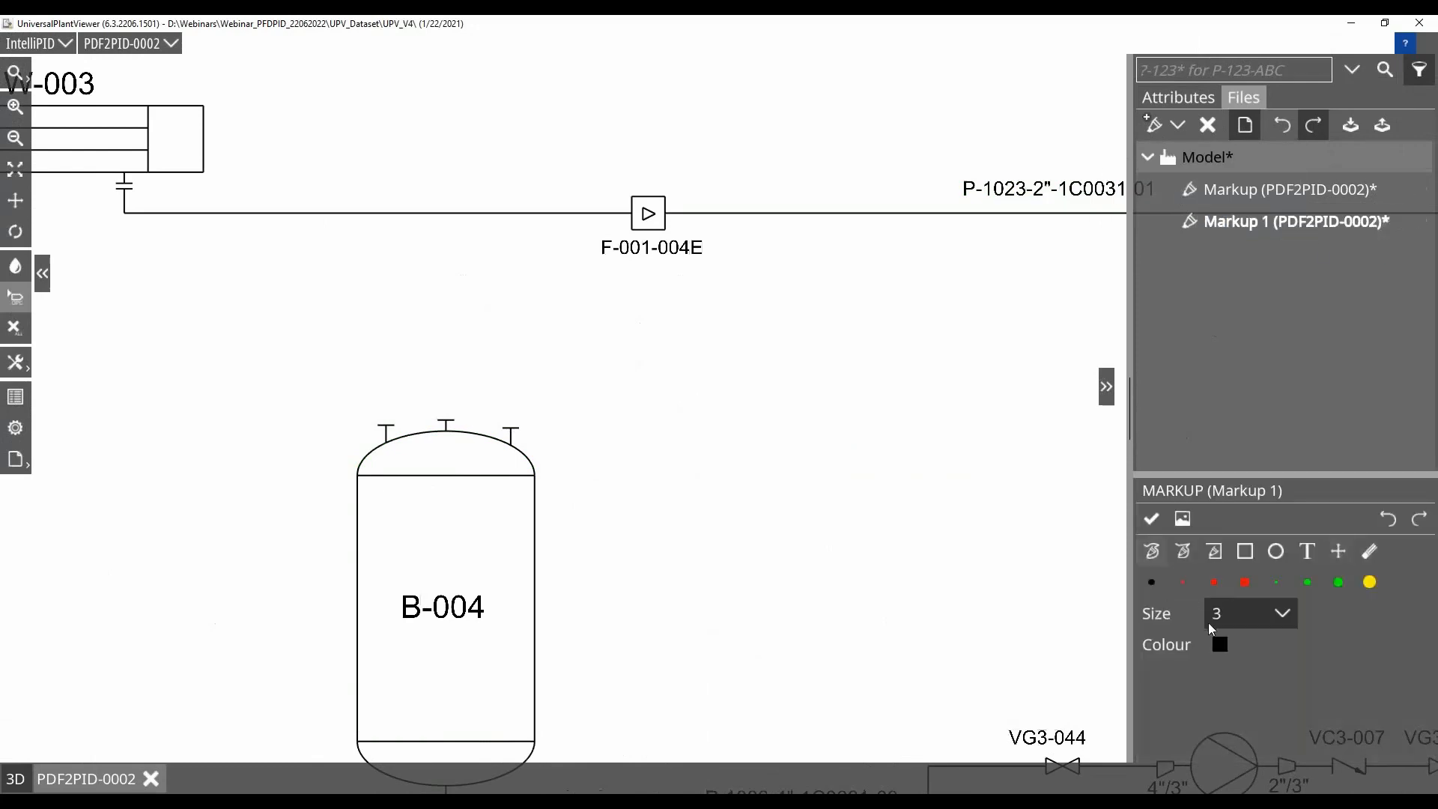
Set the markup pen to blue with size 5 and draw a freehand circle over the upper-right shoulder of vessel B-004
{"action": "left_click", "coordinate": [1220, 647]}
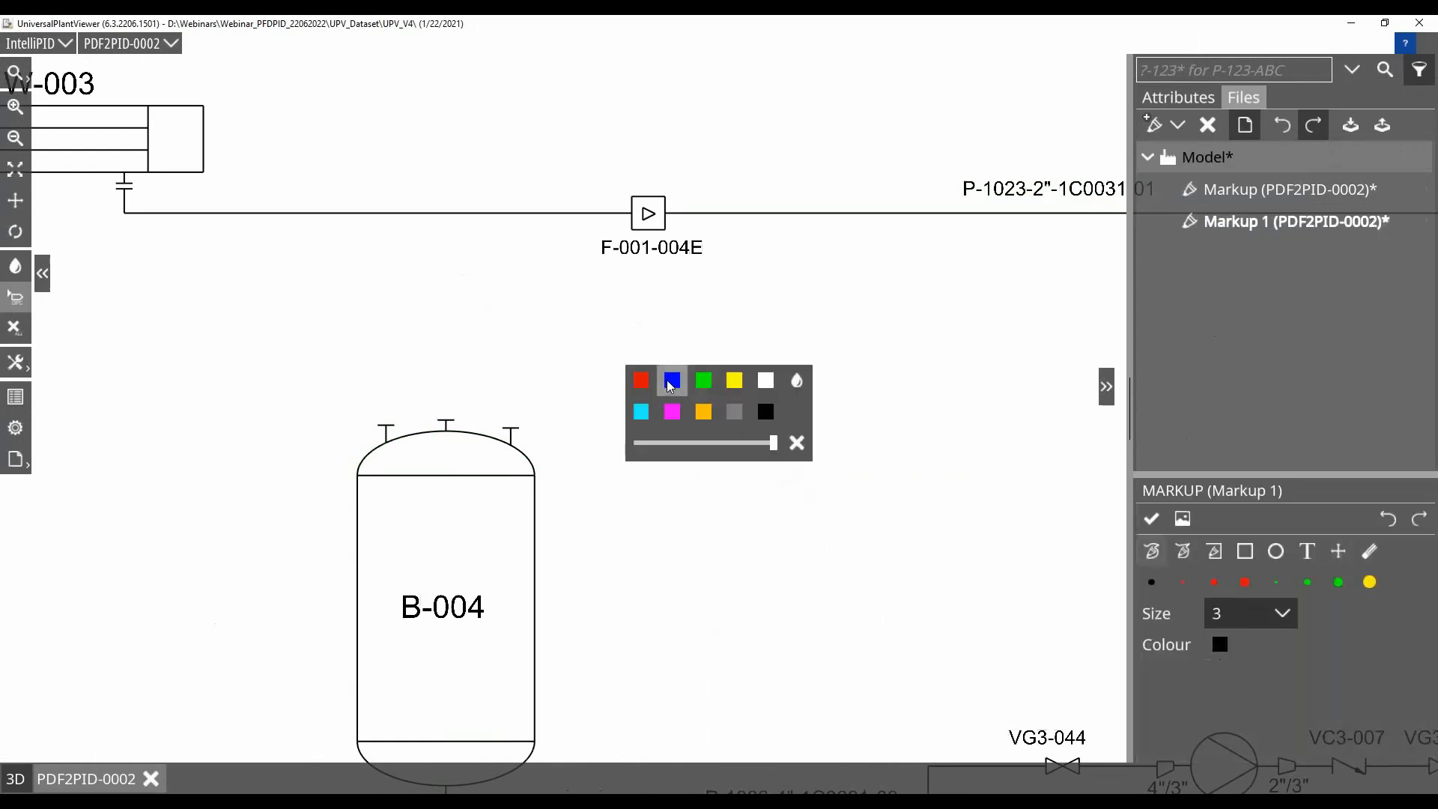
{"action": "left_click", "coordinate": [671, 380]}
{"action": "left_click", "coordinate": [1220, 617]}
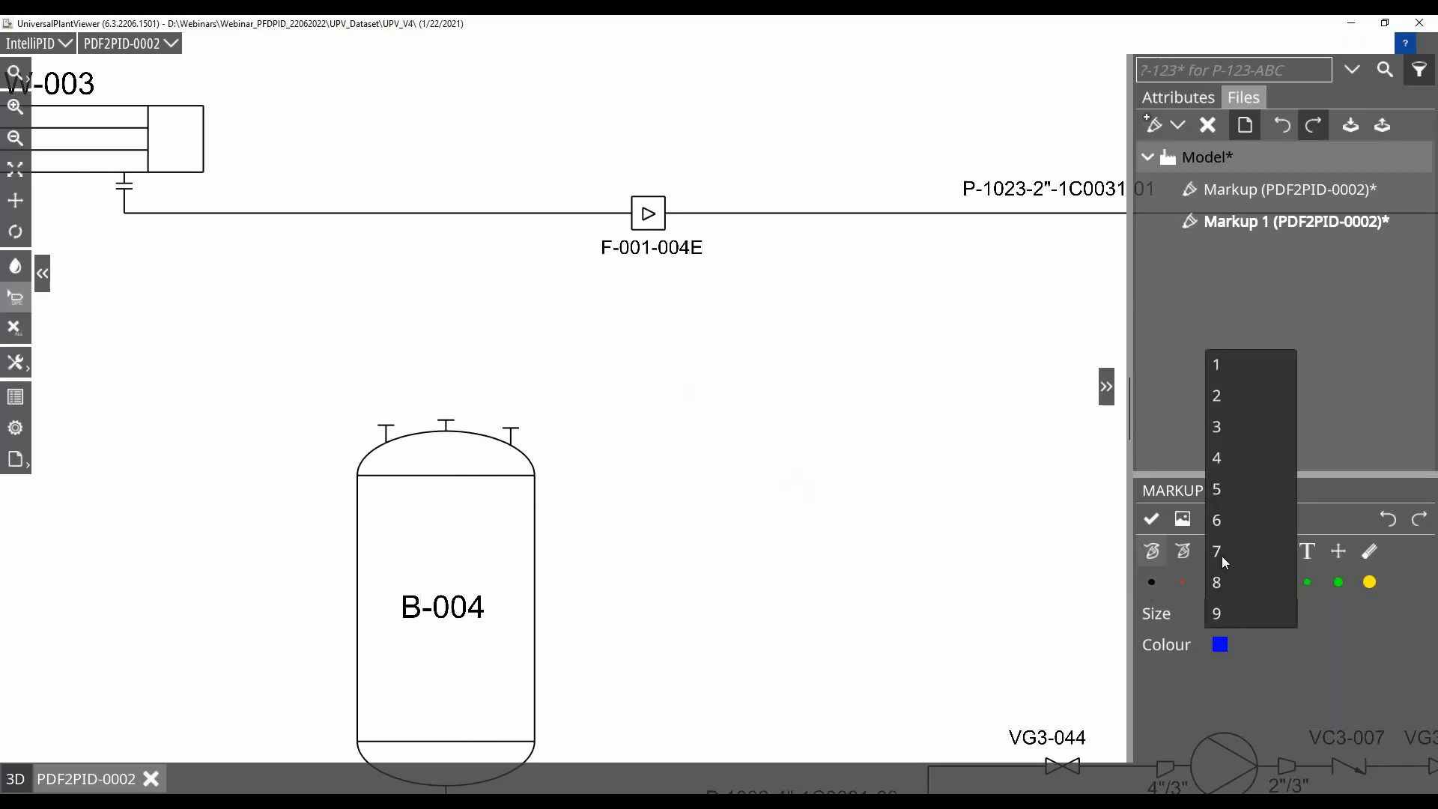
{"action": "left_click", "coordinate": [1219, 494]}
{"action": "mouse_move", "coordinate": [462, 508]}
{"action": "left_mouse_down"}
{"action": "mouse_move", "coordinate": [473, 458]}
{"action": "mouse_move", "coordinate": [656, 414]}
{"action": "mouse_move", "coordinate": [498, 520]}
{"action": "mouse_move", "coordinate": [460, 507]}
{"action": "left_mouse_up"}
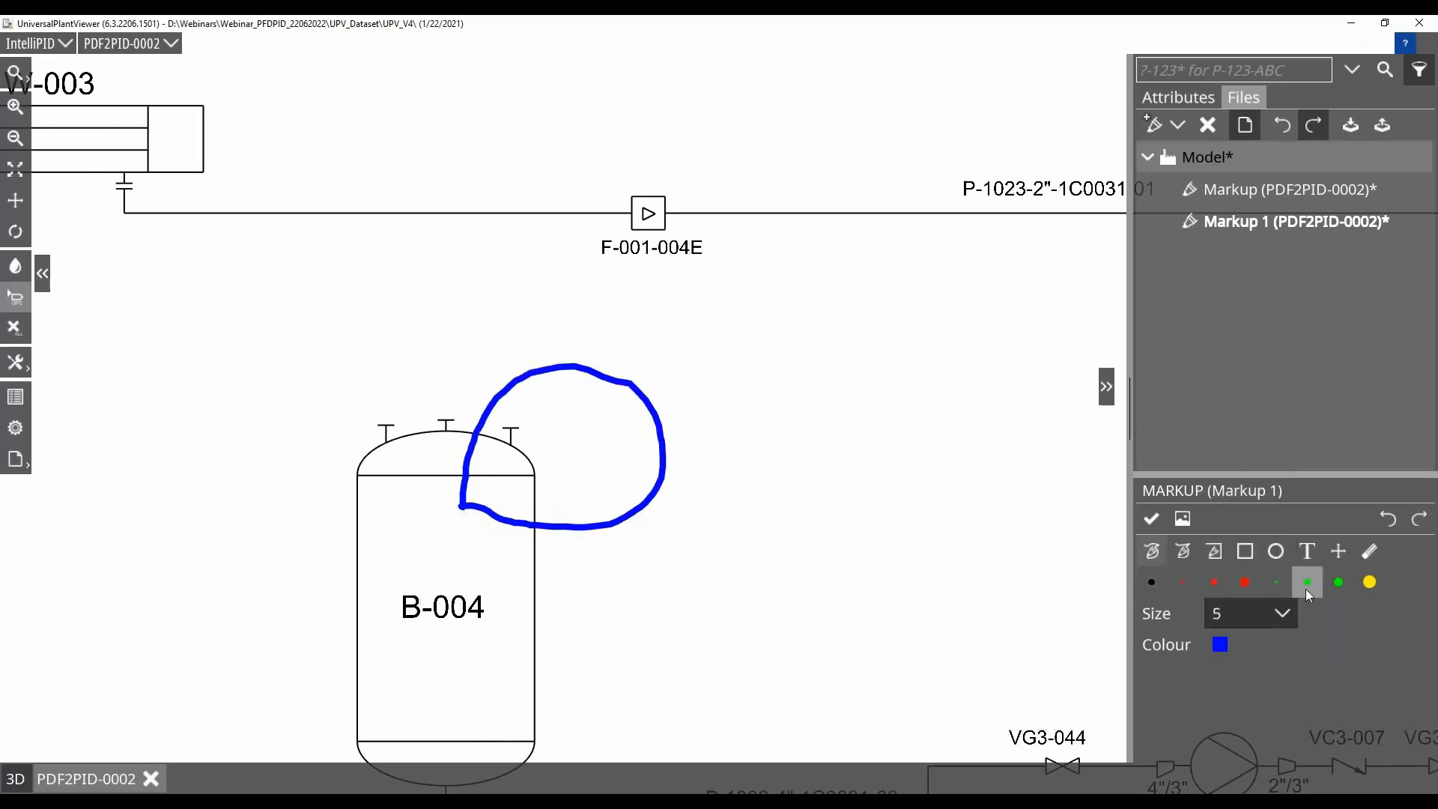
Add the blue text note "place PSV" inside the circle at vessel B-004 and finish the markup
{"action": "left_click", "coordinate": [1315, 557]}
{"action": "left_click", "coordinate": [553, 425]}
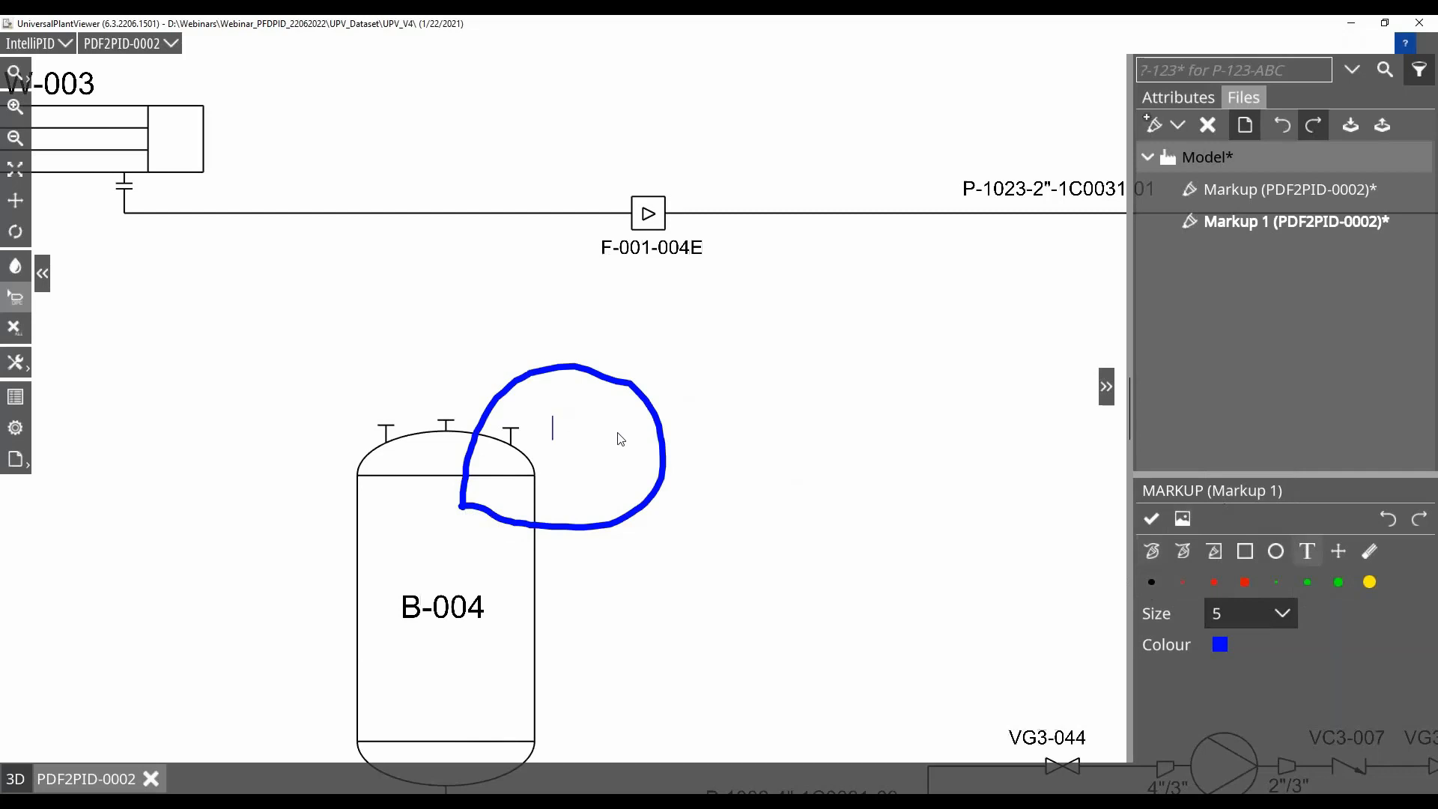
{"action": "type", "text": "place PSV"}
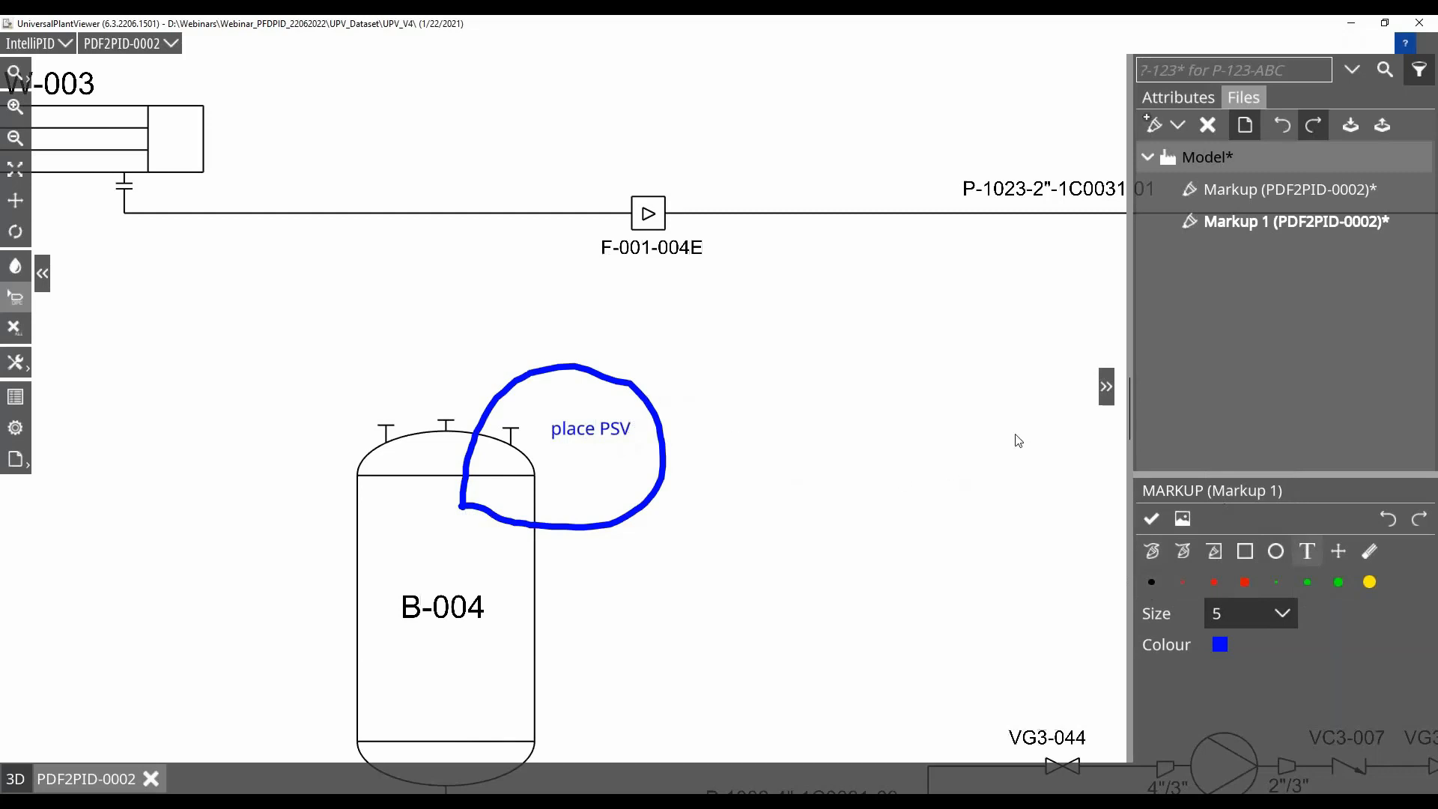
{"action": "left_click", "coordinate": [1151, 519]}
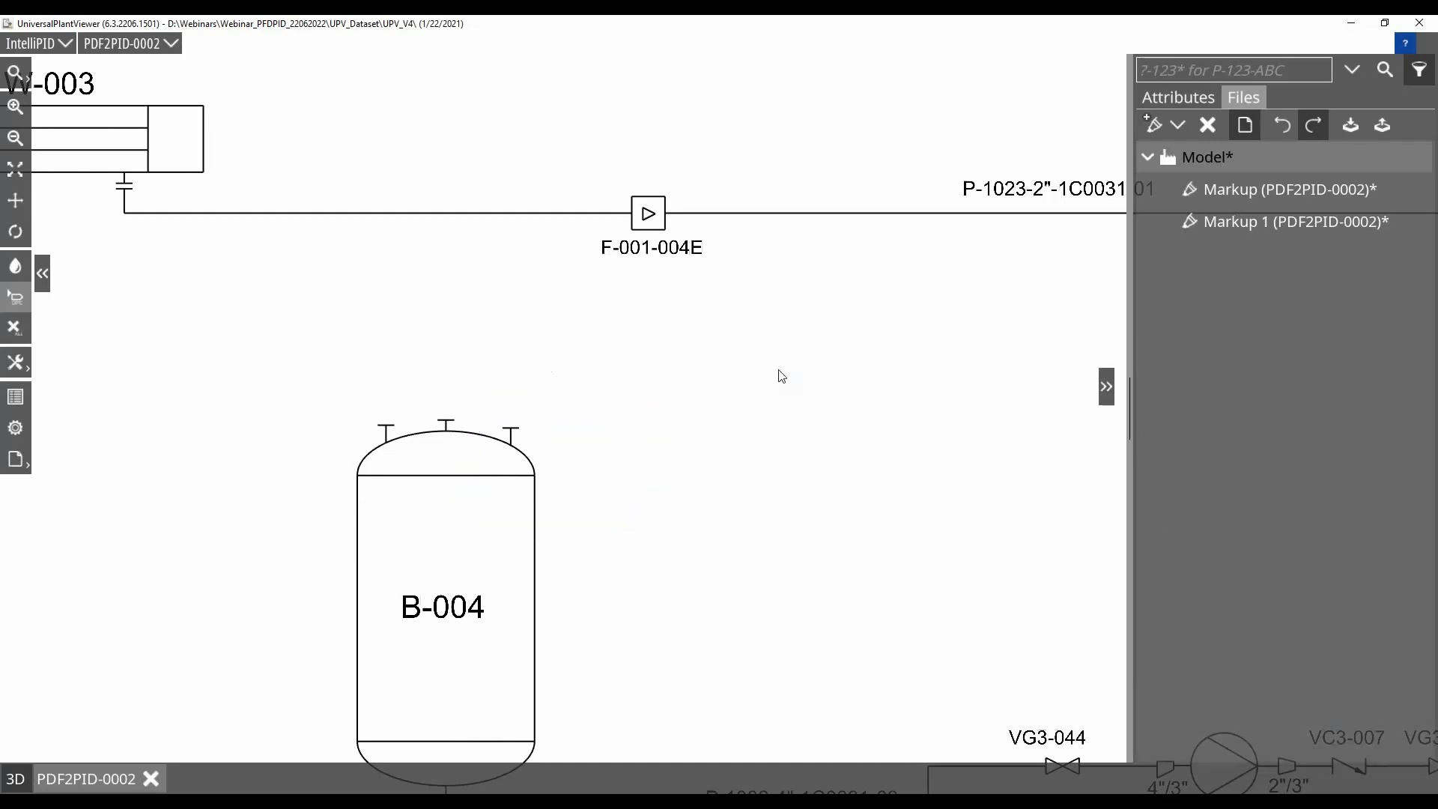
Create a third markup under Model with W-003 and its outlet line in view, and open it for editing
{"action": "scroll", "coordinate": [781, 375], "scroll_direction": "down", "scroll_amount": 3}
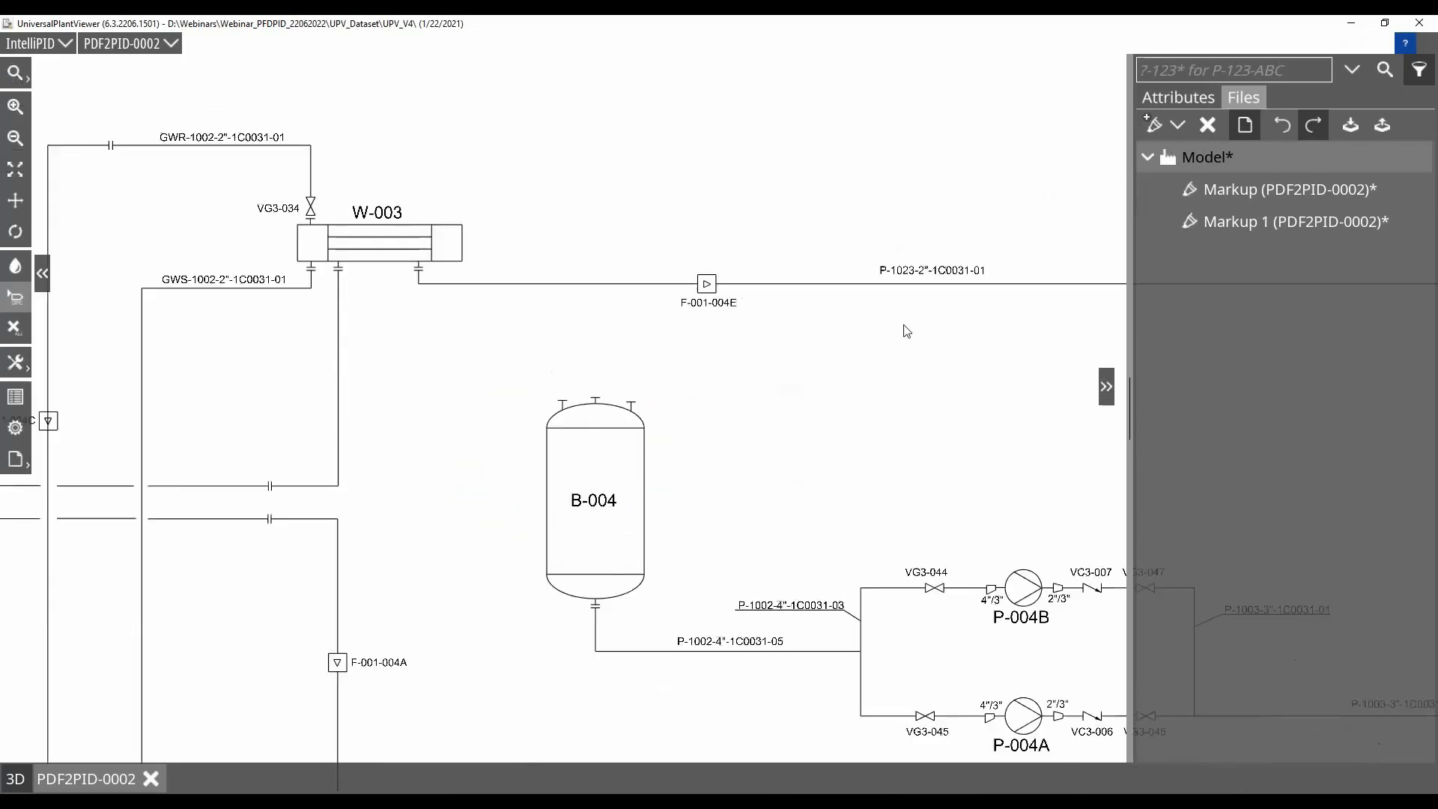
{"action": "left_click", "coordinate": [1178, 124]}
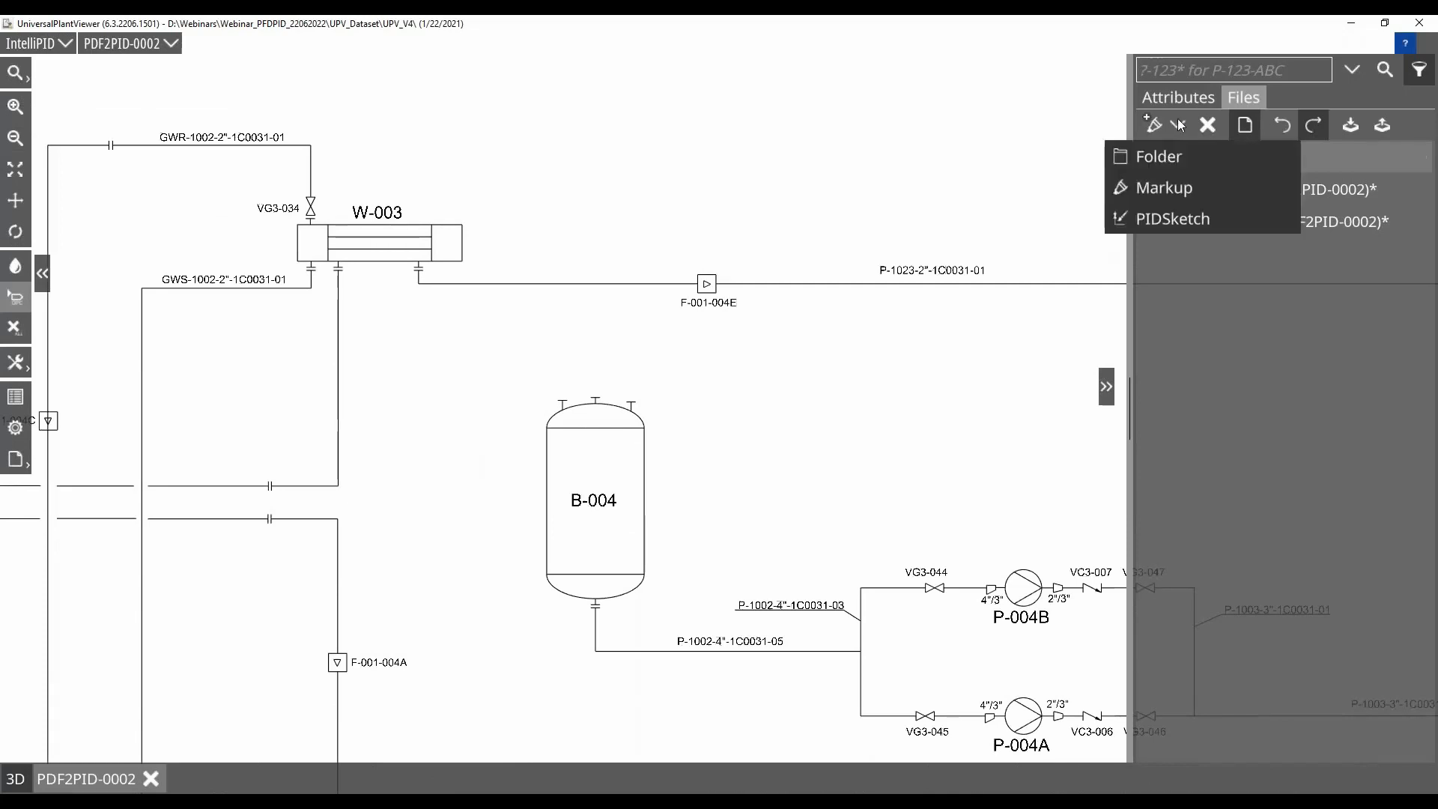
{"action": "left_click", "coordinate": [1186, 189]}
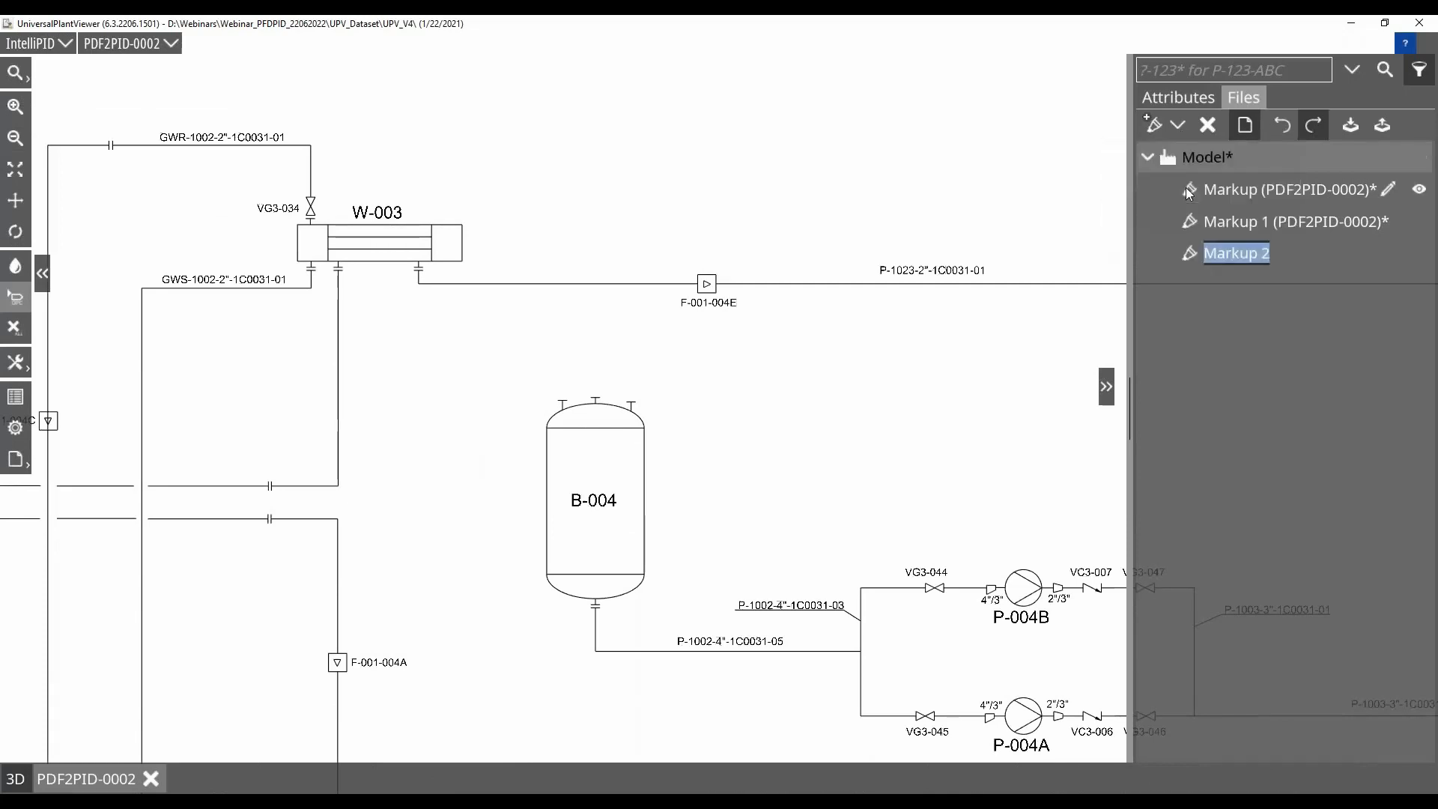
{"action": "left_click", "coordinate": [1386, 254]}
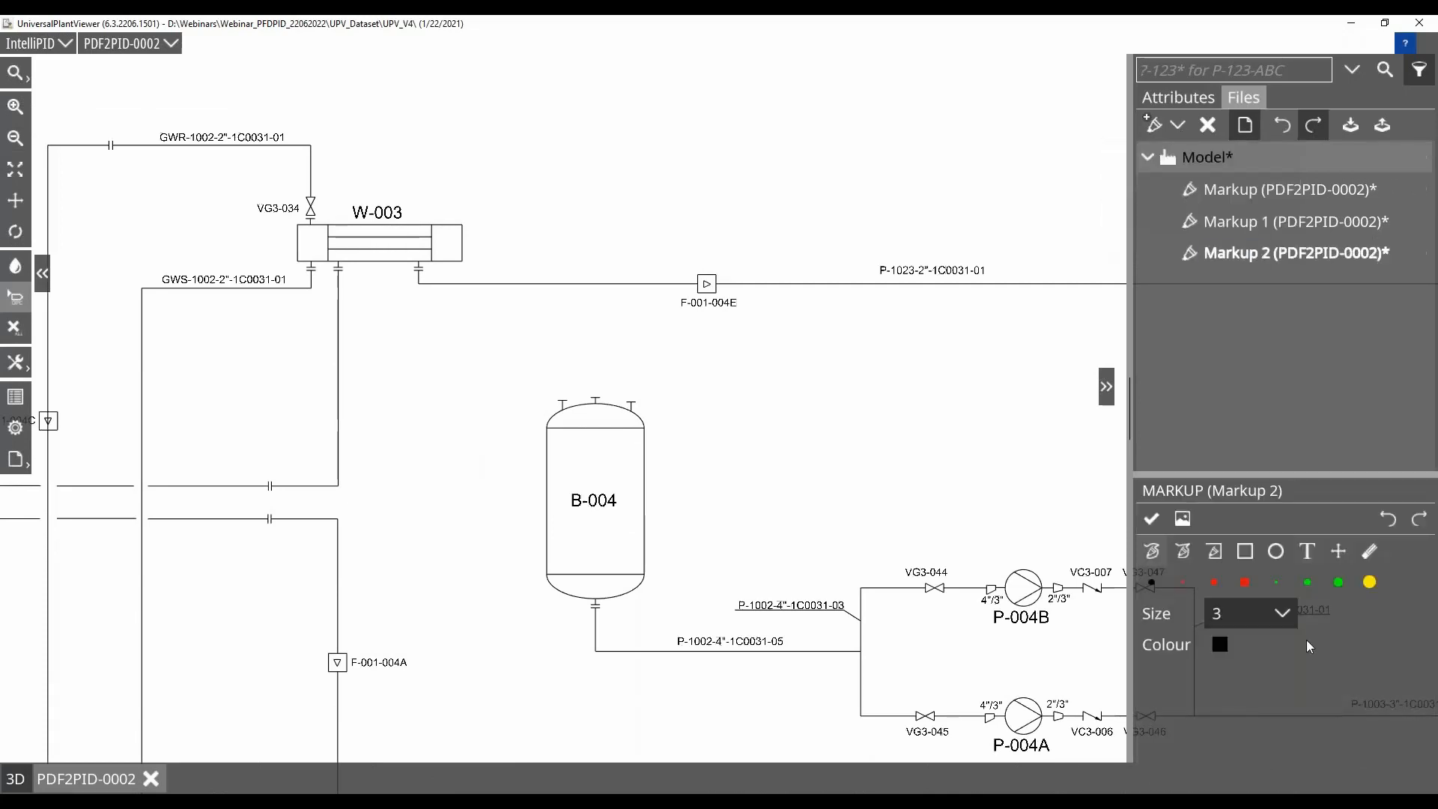
Trace line P-1023-2"-1C0031-01 from exchanger W-003 past F-001-004E with a green orthogonal line of size 6, and finish the markup
{"action": "left_click", "coordinate": [1306, 583]}
{"action": "left_click", "coordinate": [1229, 618]}
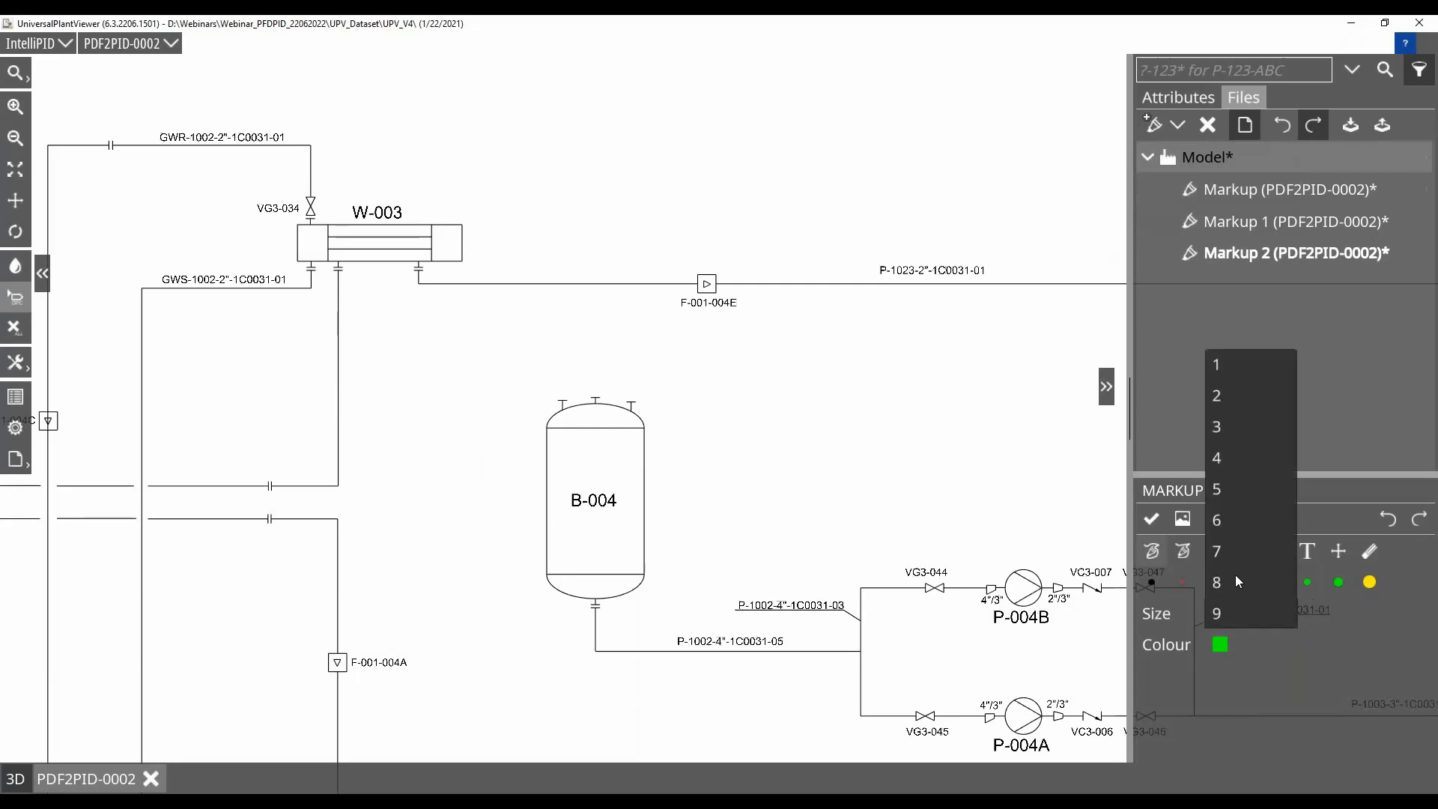
{"action": "left_click", "coordinate": [1220, 519]}
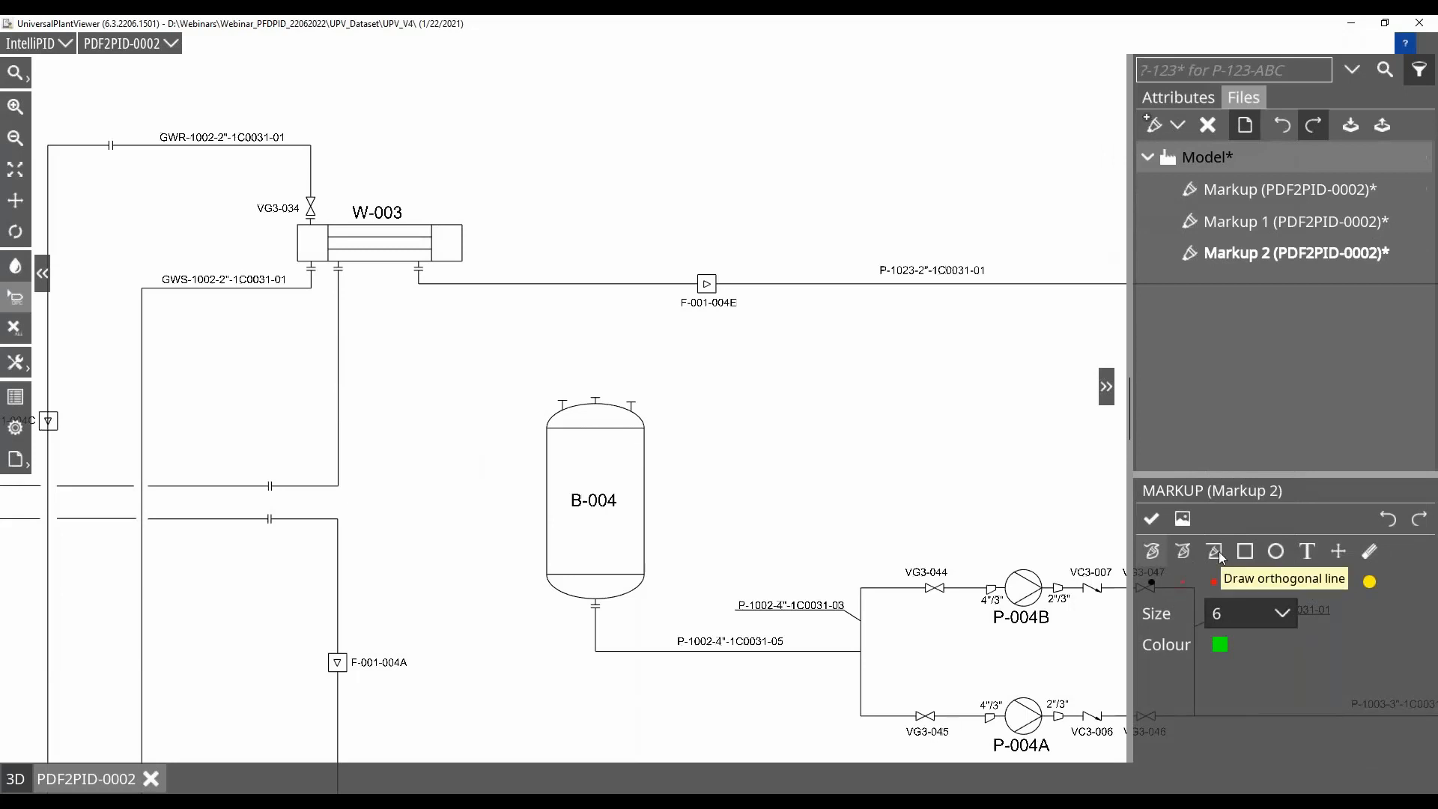
{"action": "left_click", "coordinate": [1218, 550]}
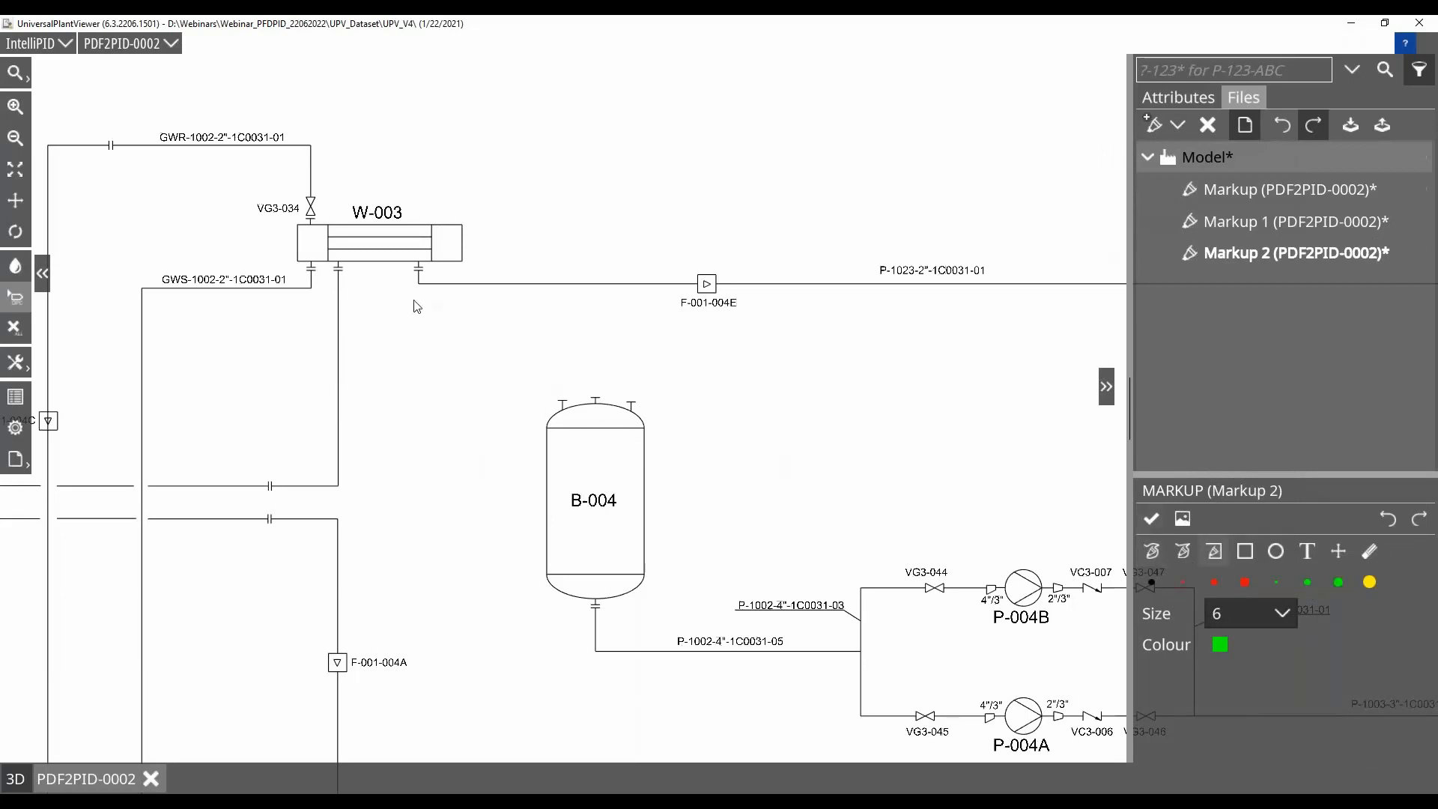
{"action": "mouse_move", "coordinate": [417, 271]}
{"action": "left_mouse_down"}
{"action": "mouse_move", "coordinate": [420, 284]}
{"action": "mouse_move", "coordinate": [1066, 289]}
{"action": "left_mouse_up"}
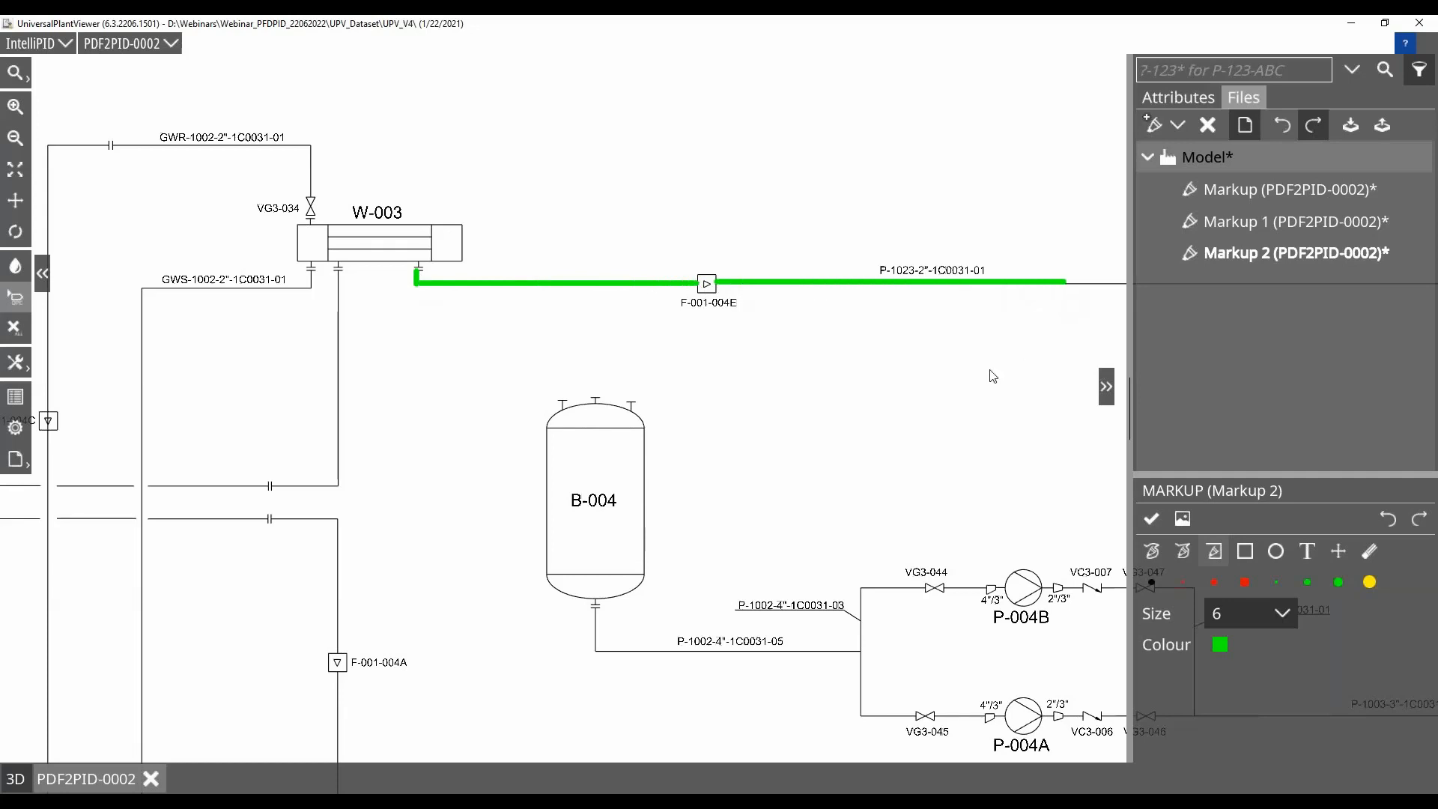
{"action": "scroll", "coordinate": [968, 395], "scroll_direction": "down", "scroll_amount": 1}
{"action": "scroll", "coordinate": [968, 396], "scroll_direction": "up", "scroll_amount": 2}
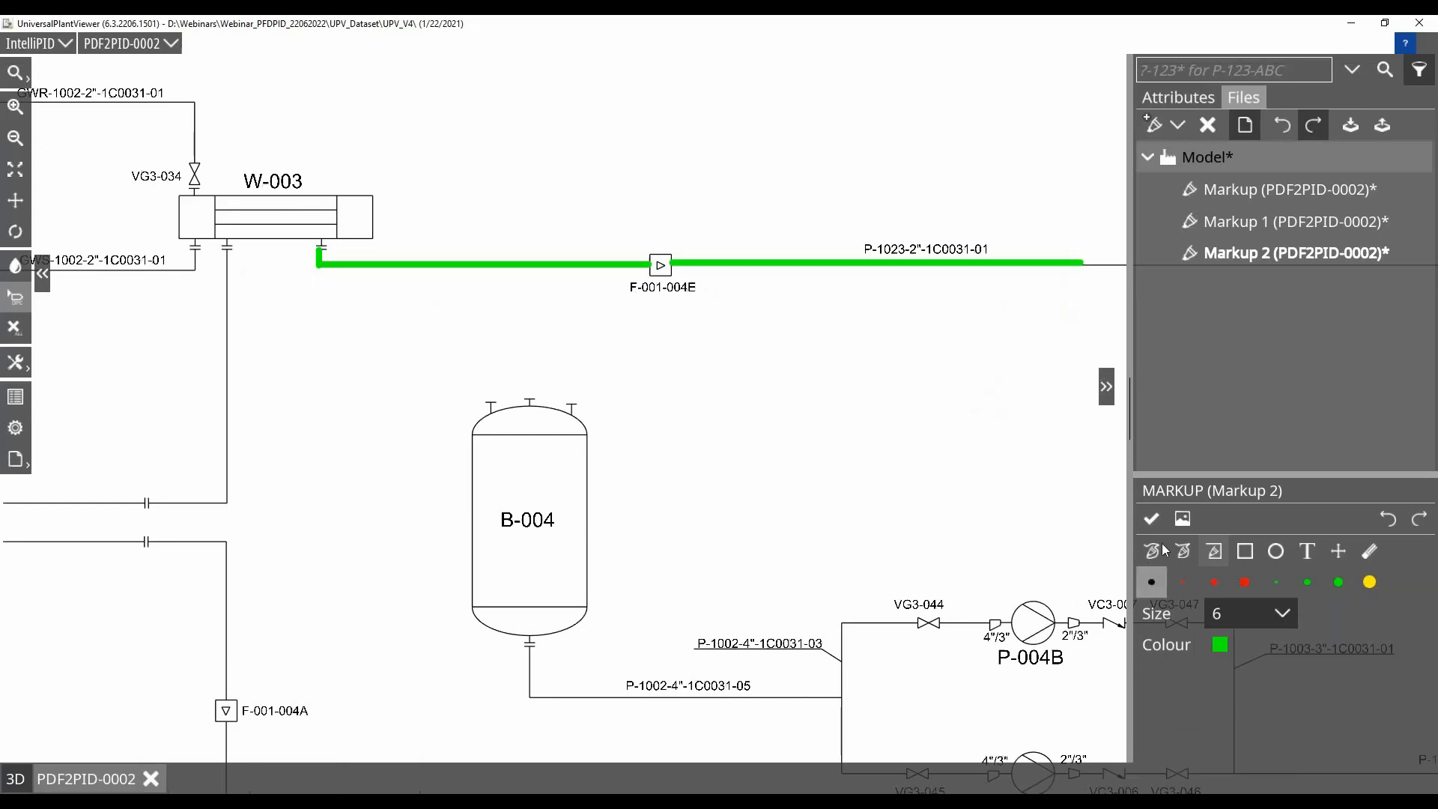
{"action": "left_click", "coordinate": [1155, 519]}
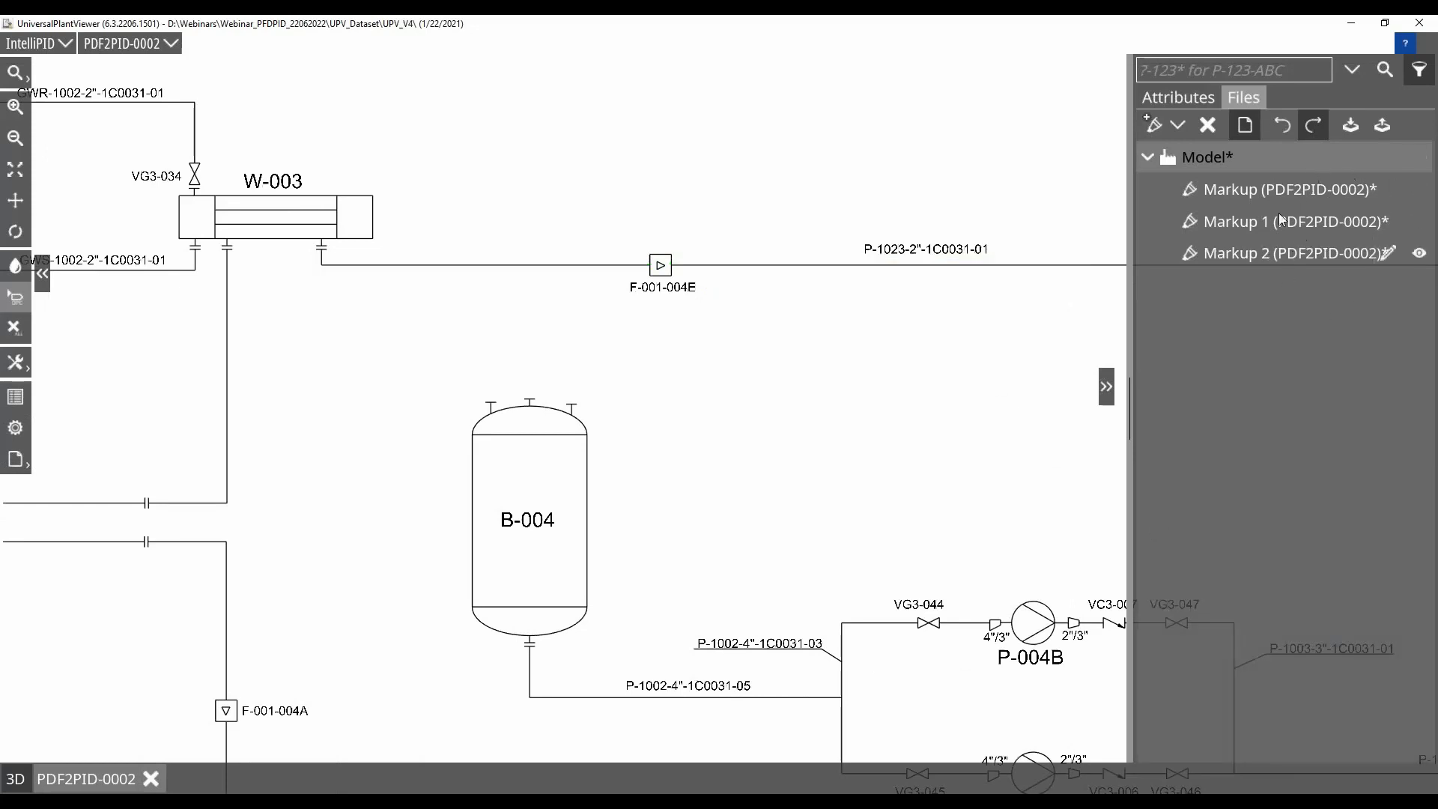
Display the three markups one after another, including Markup 2 in edit mode, and close its editor
{"action": "left_click", "coordinate": [1419, 190]}
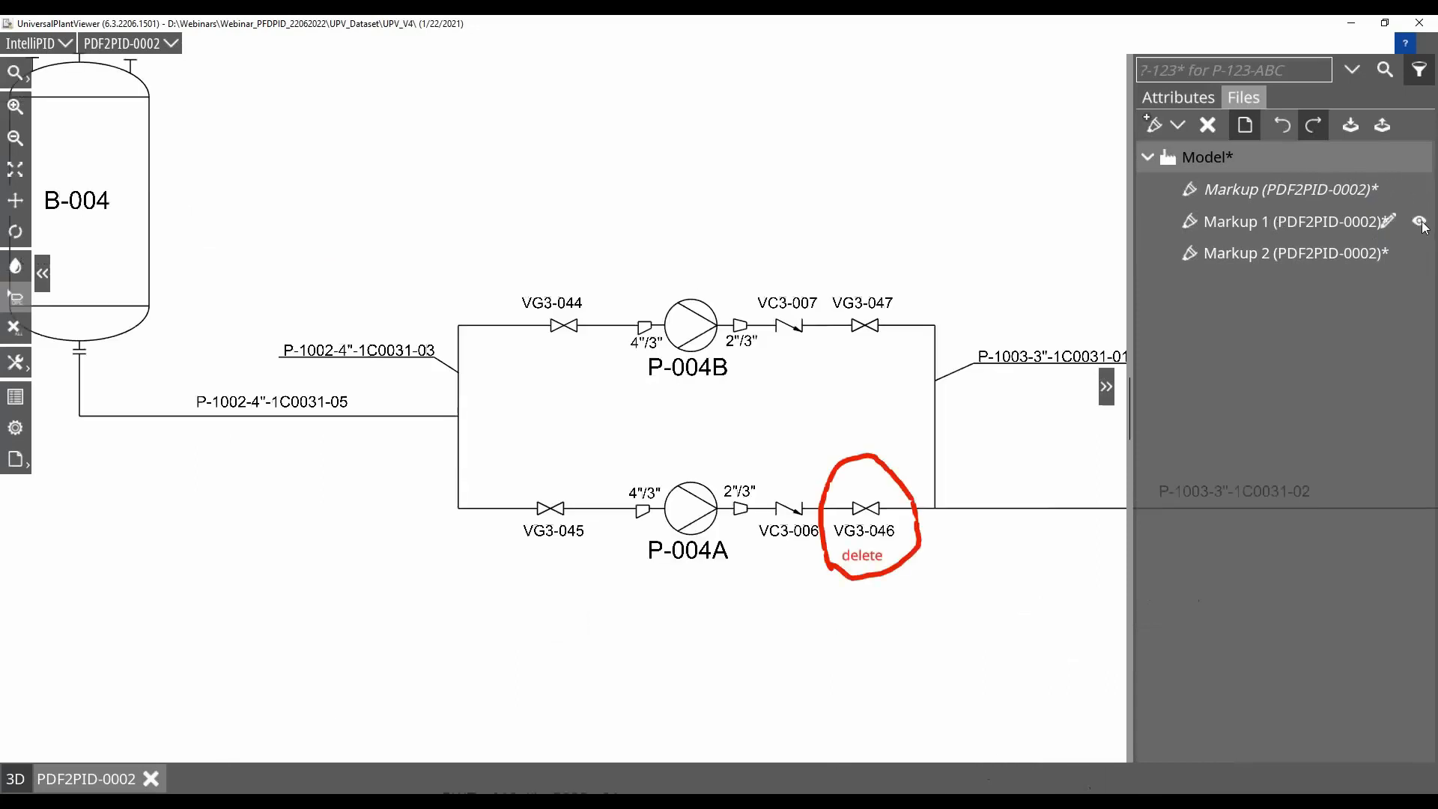
{"action": "left_click", "coordinate": [1421, 224]}
{"action": "left_click", "coordinate": [1420, 254]}
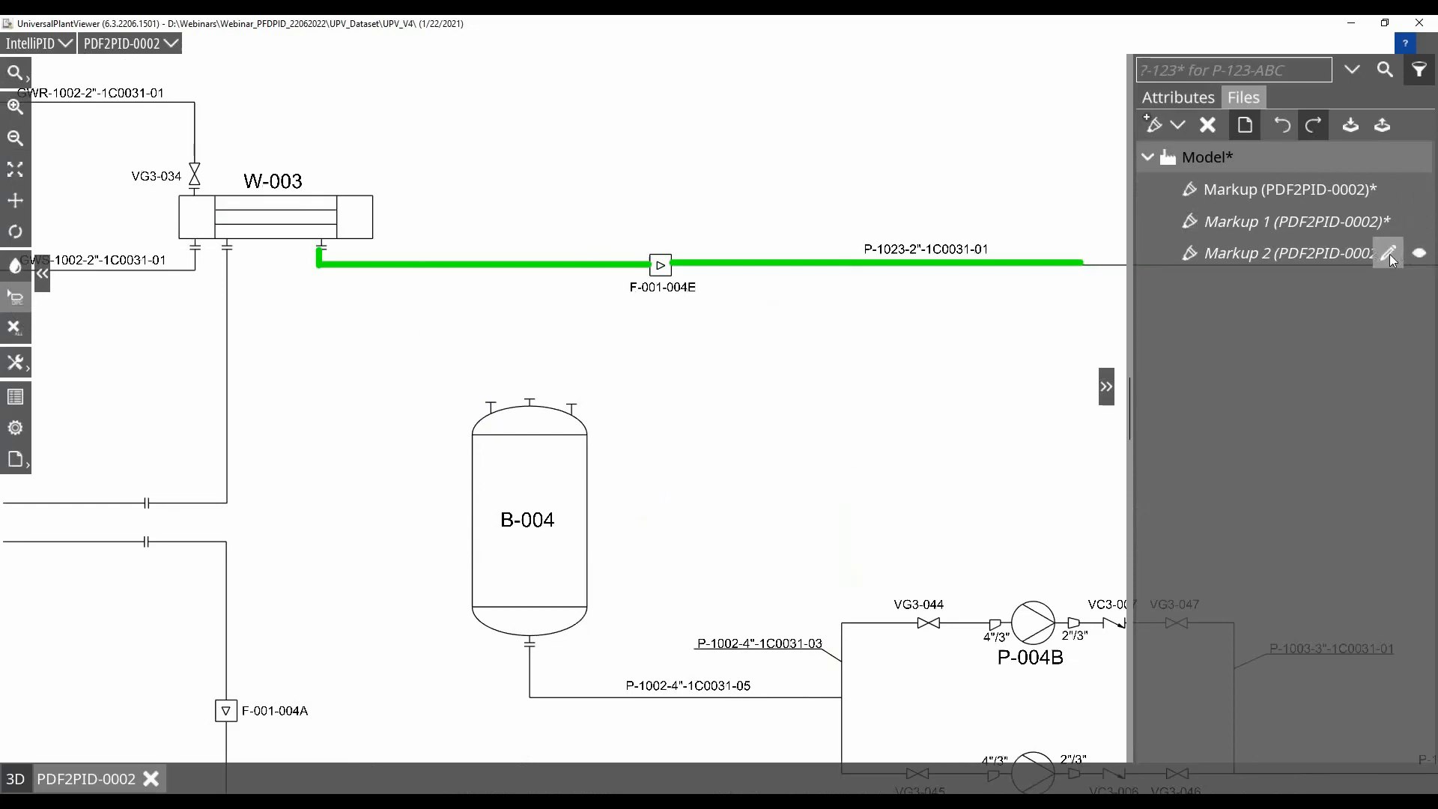
{"action": "left_click", "coordinate": [1390, 254]}
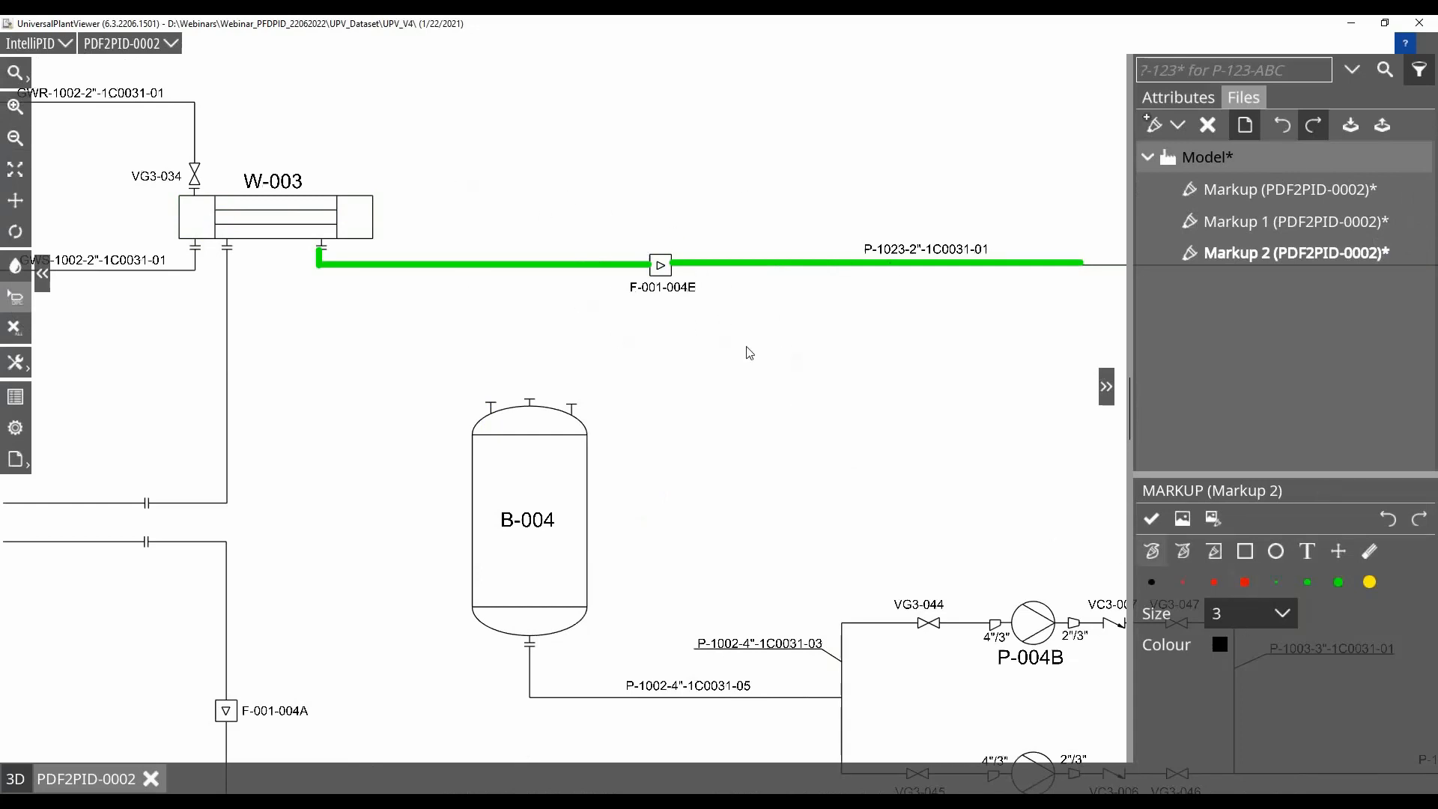
{"action": "left_click", "coordinate": [1151, 518]}
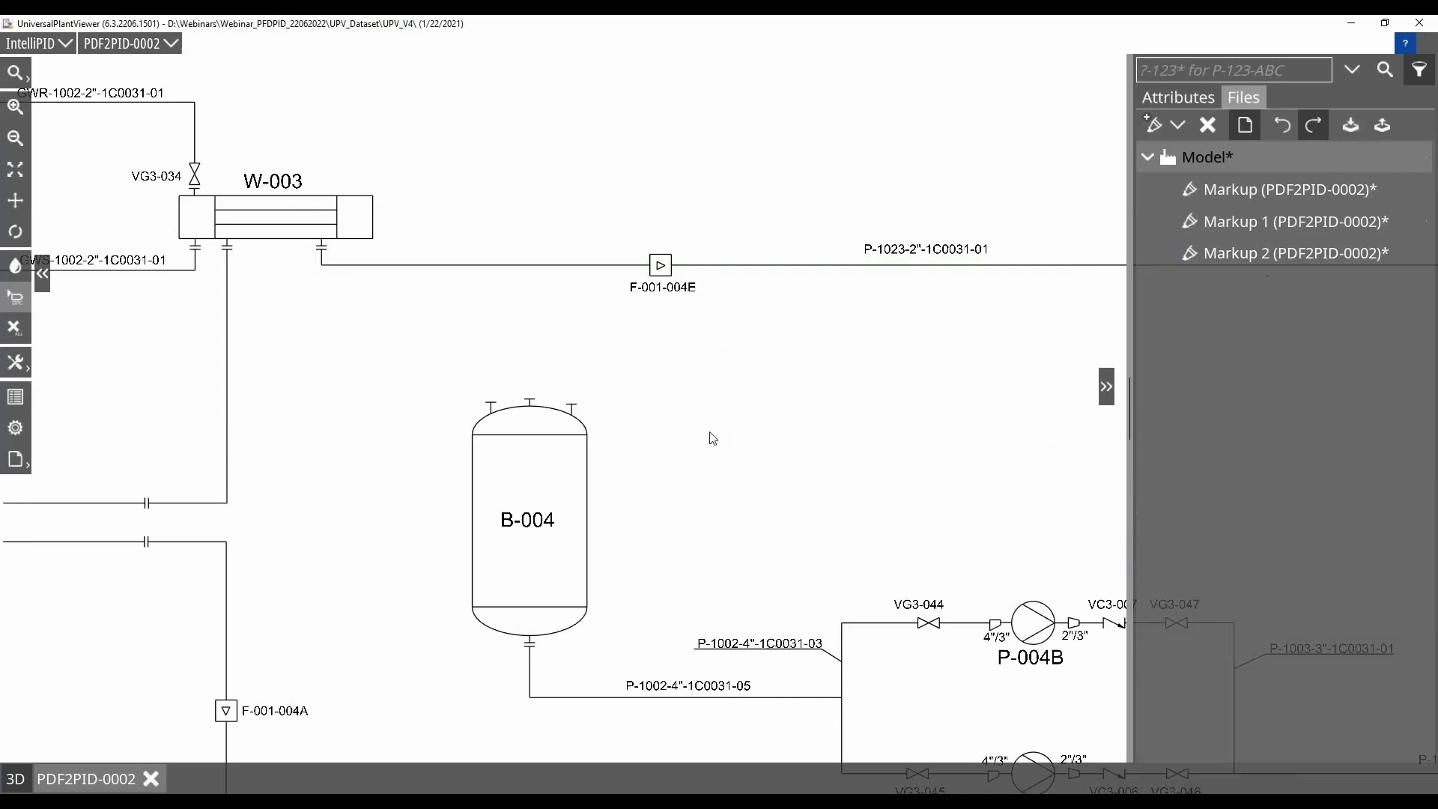
Create a PIDSketch under Model for drawing PDF2PID-0002 with the pump loop in view, and open it for editing
{"action": "scroll", "coordinate": [713, 438], "scroll_direction": "down", "scroll_amount": 3}
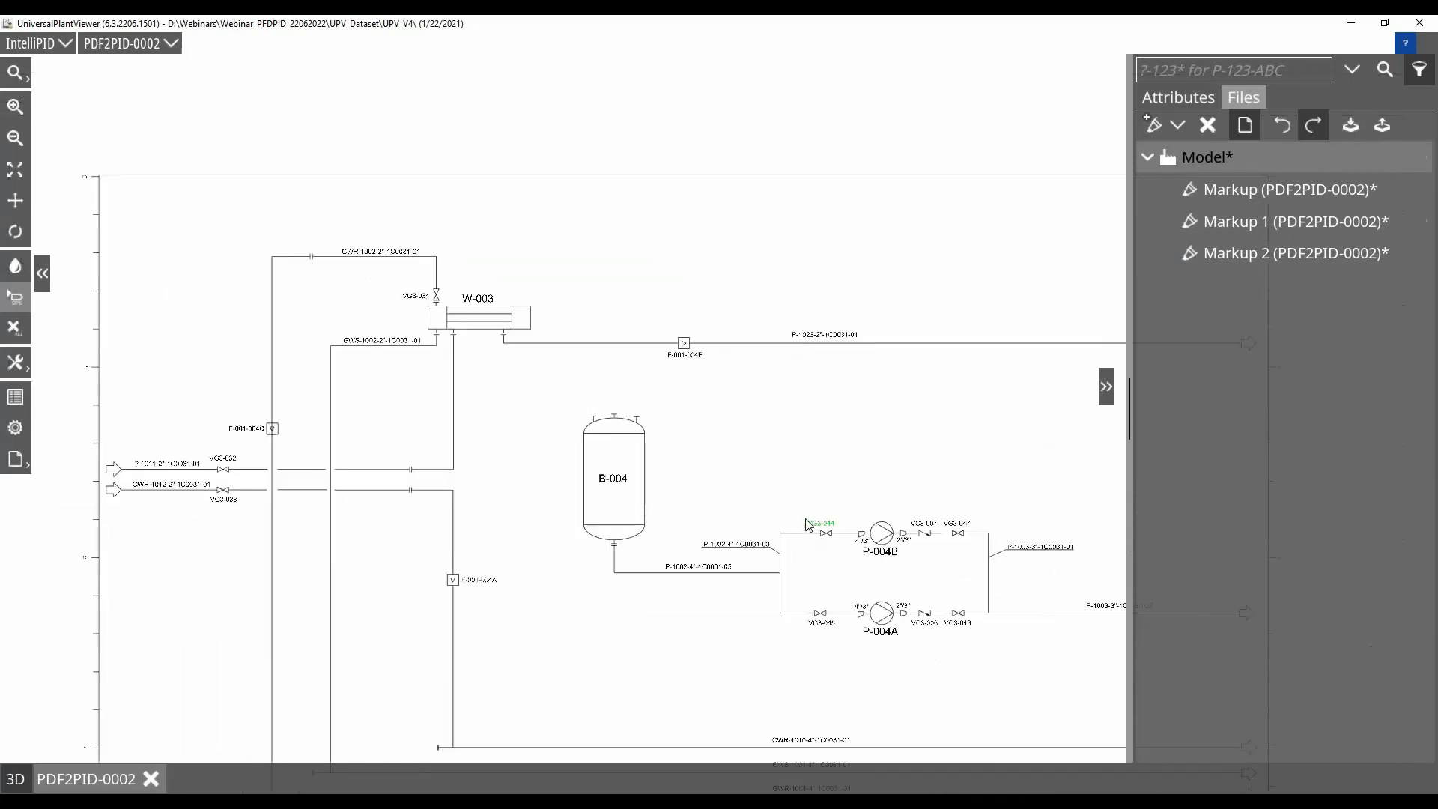
{"action": "scroll", "coordinate": [806, 519], "scroll_direction": "up", "scroll_amount": 2}
{"action": "left_click_drag", "start_coordinate": [811, 485], "coordinate": [623, 360]}
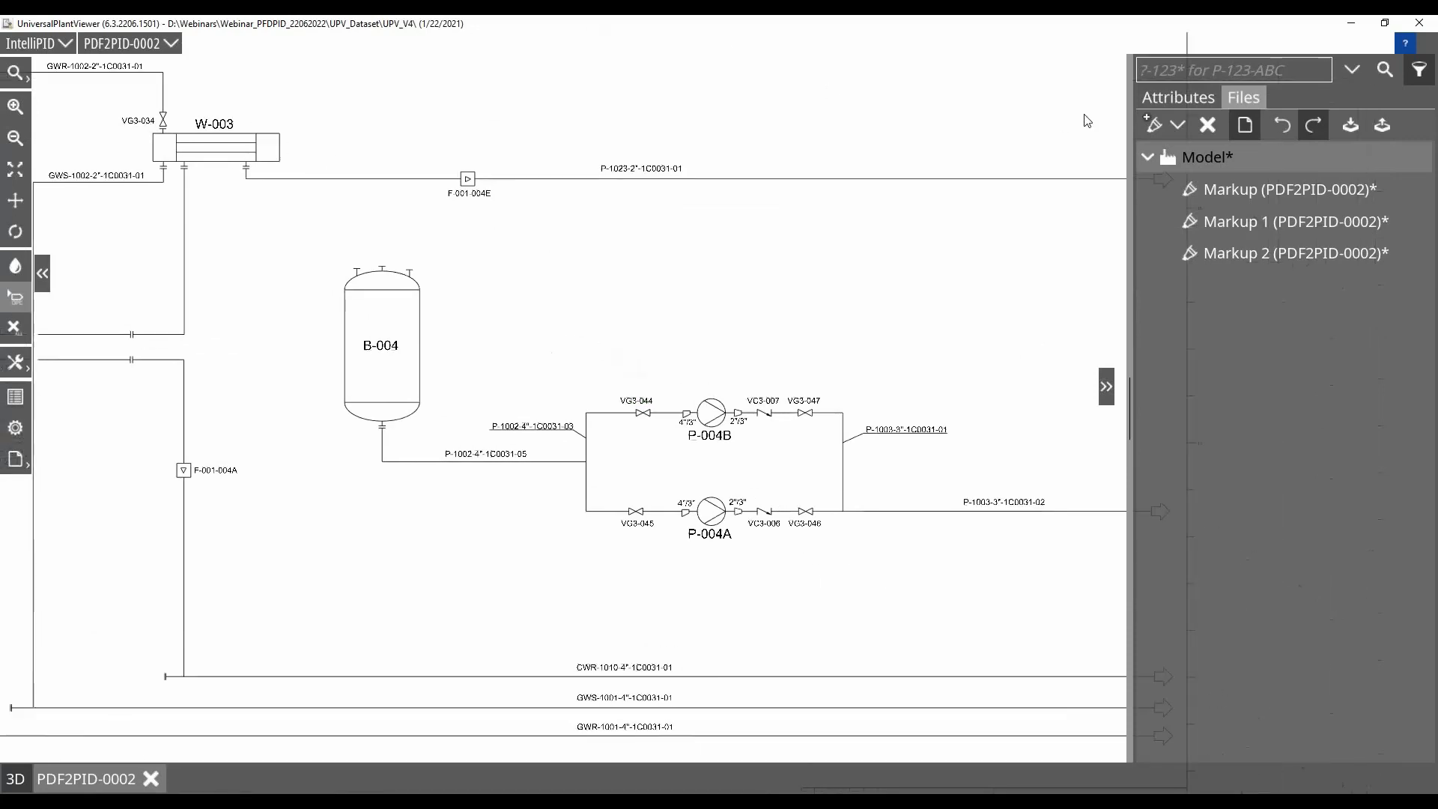
{"action": "left_click", "coordinate": [1181, 123]}
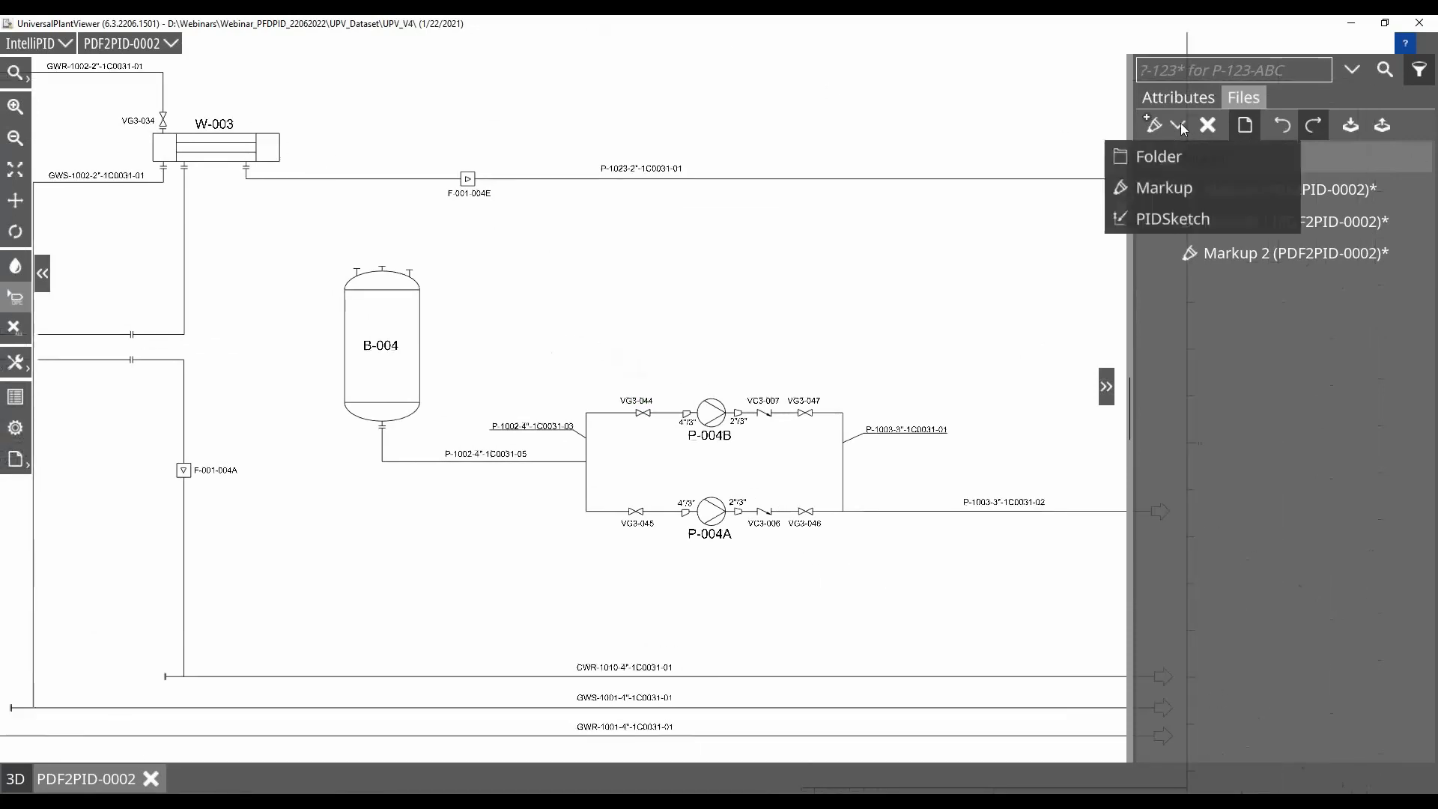
{"action": "left_click", "coordinate": [1179, 218]}
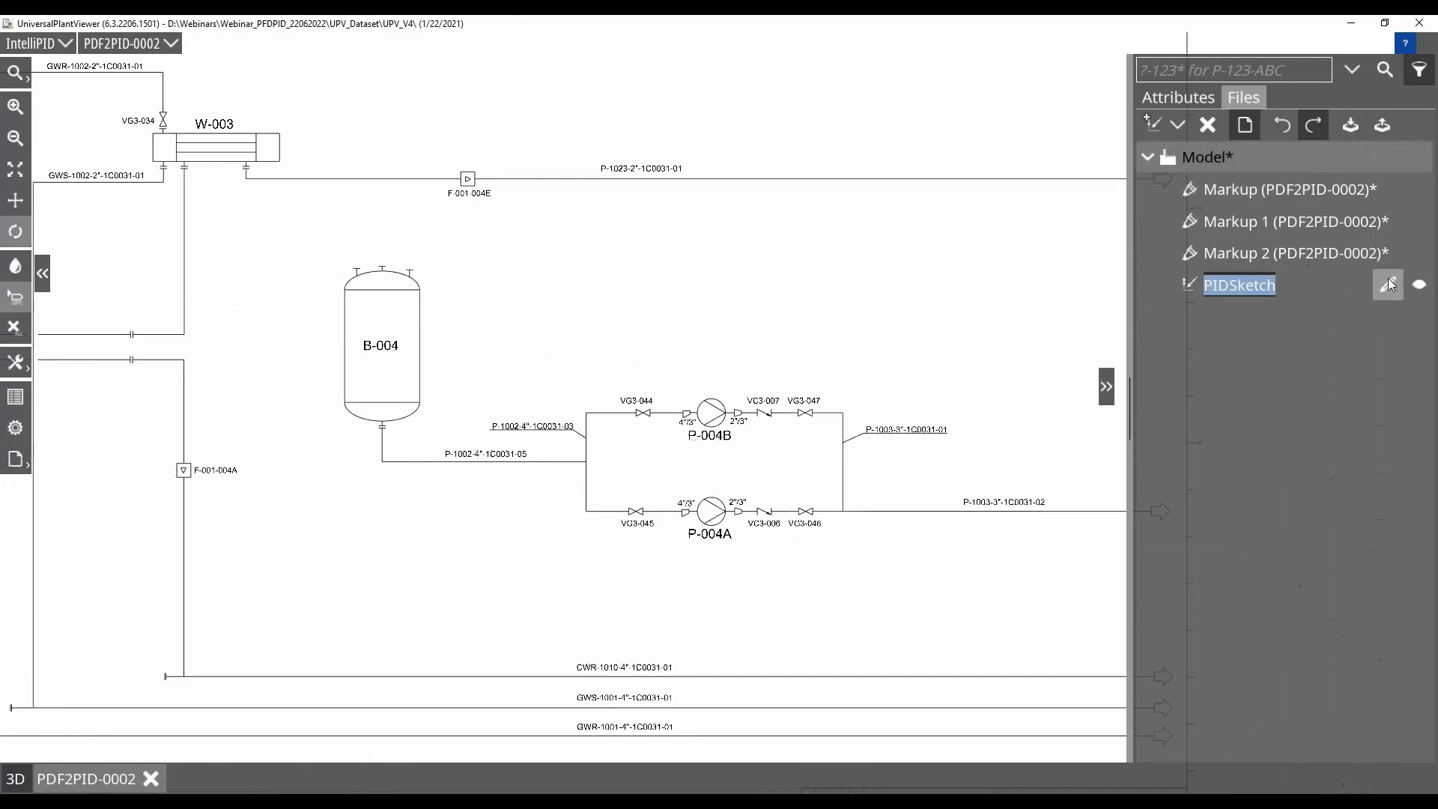
{"action": "left_click", "coordinate": [1387, 283]}
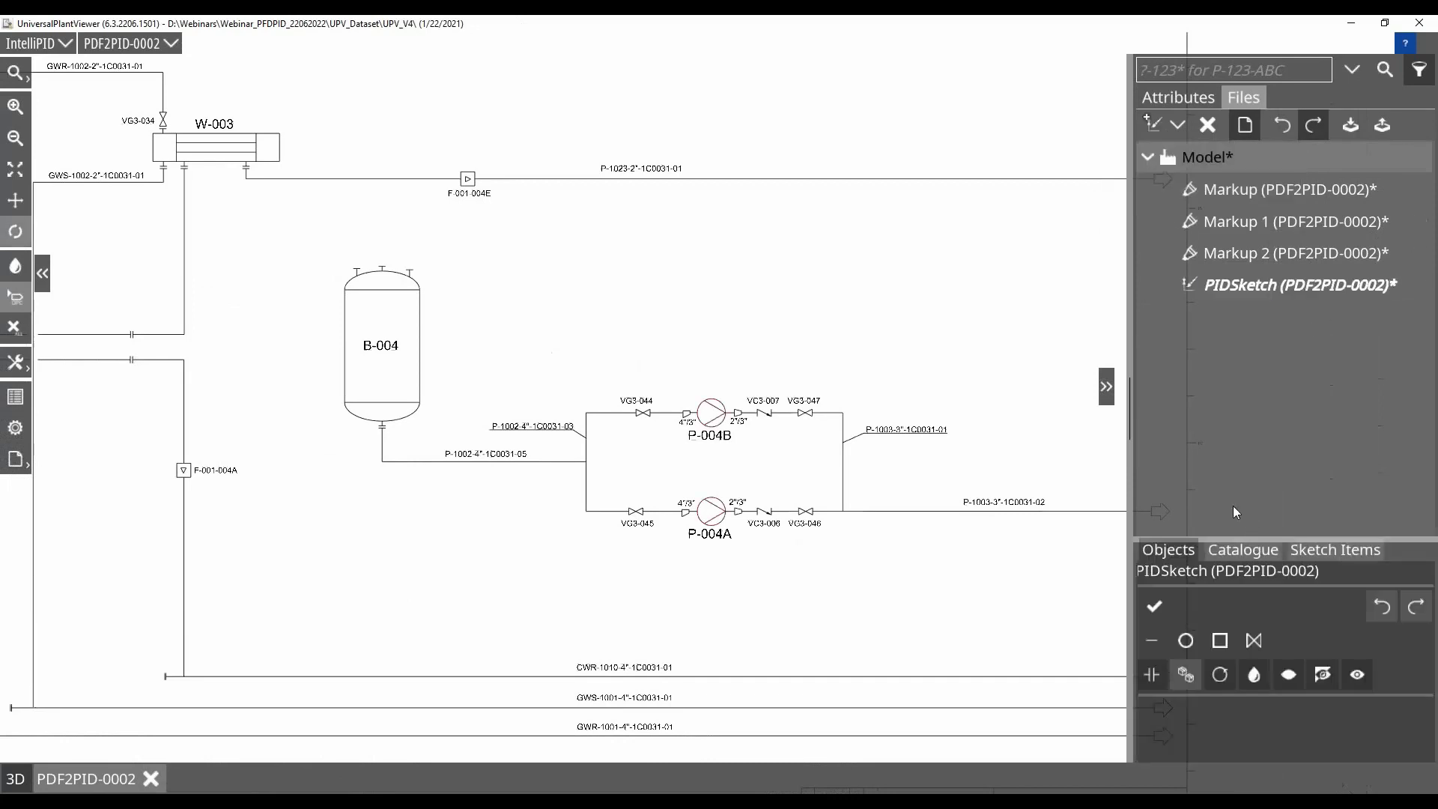
Set the sketch colour to red and draw a pipe from the loop's inlet corner near VG3-044 up and across above P-004B
{"action": "scroll", "coordinate": [767, 474], "scroll_direction": "up", "scroll_amount": 3}
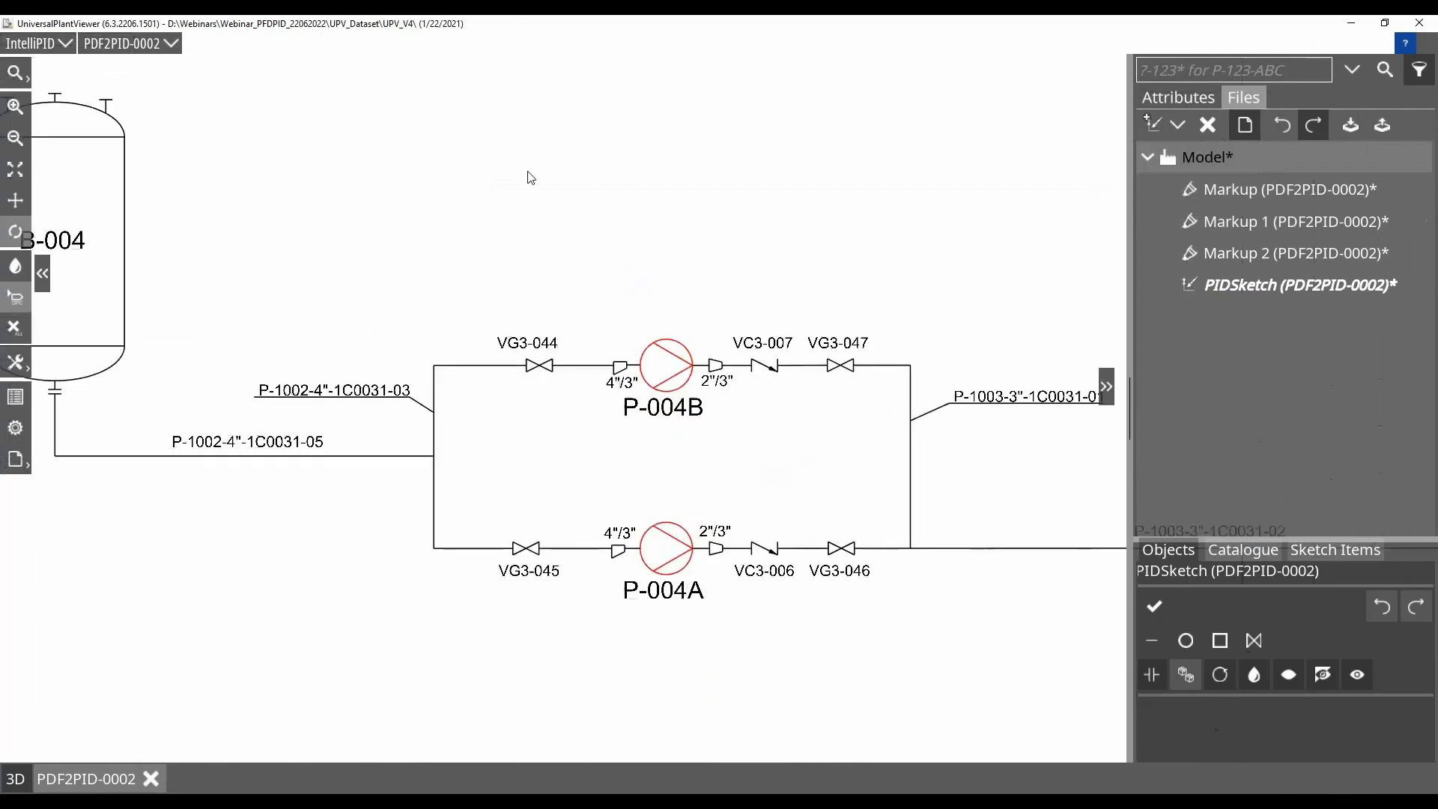
{"action": "left_click", "coordinate": [1255, 675]}
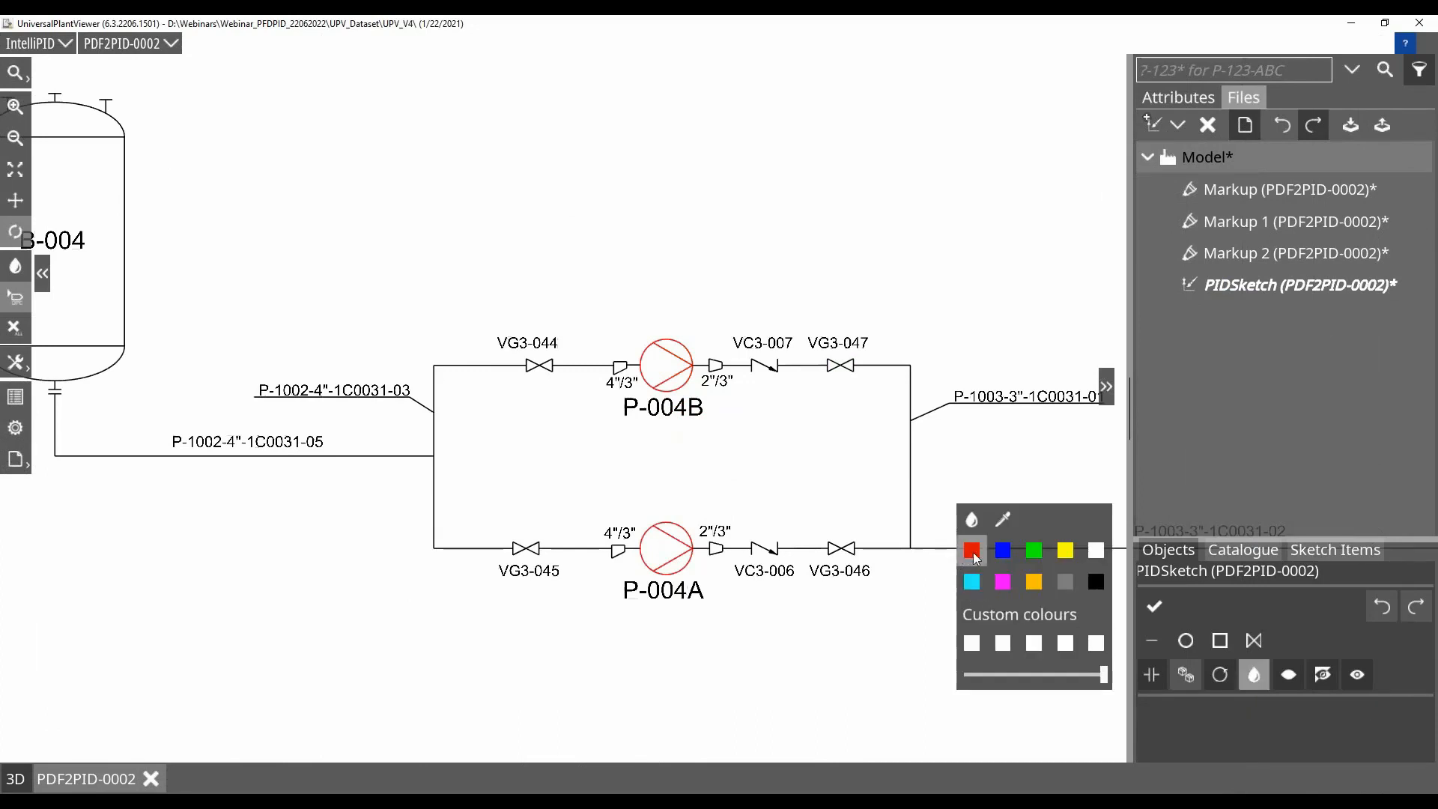
{"action": "left_click", "coordinate": [972, 552]}
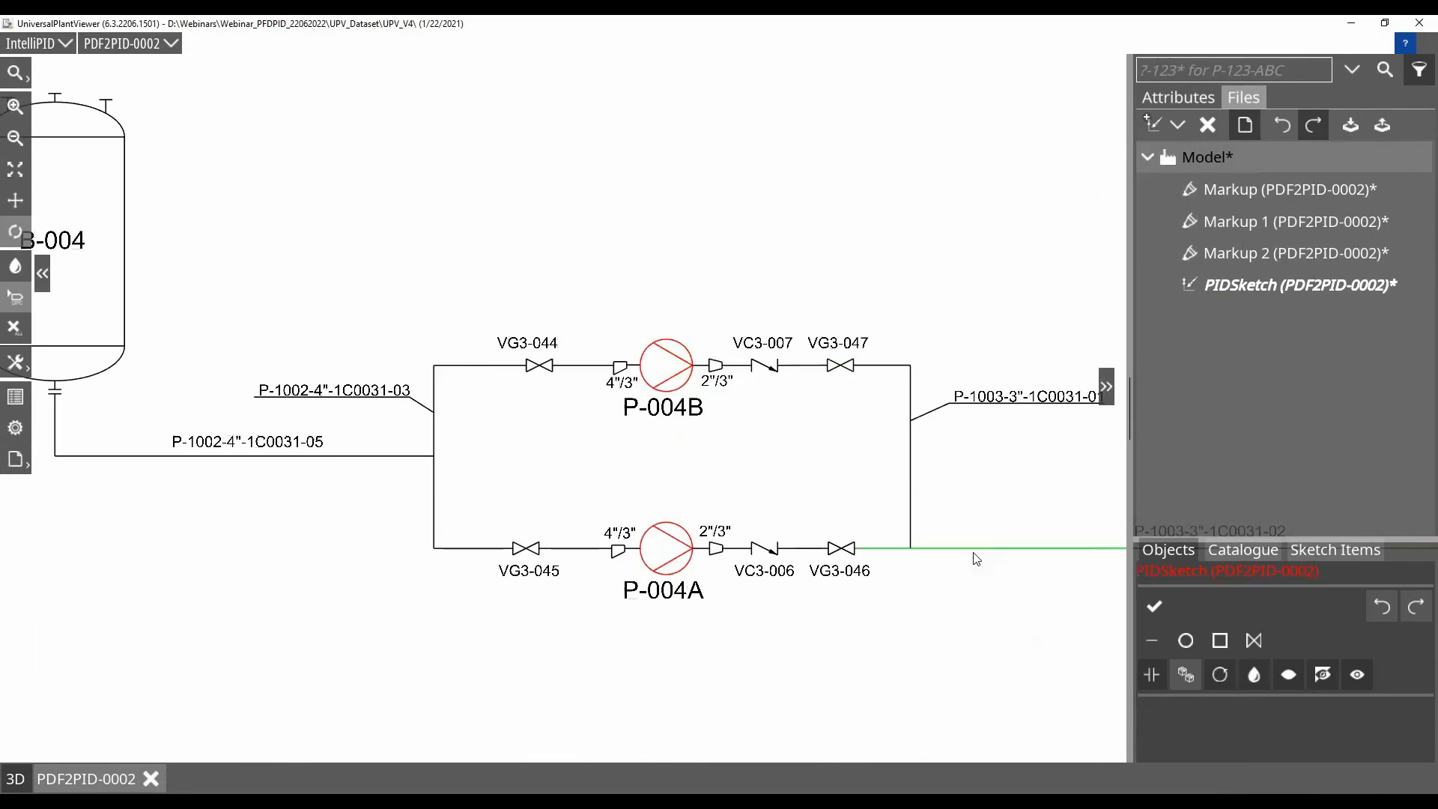
{"action": "left_click", "coordinate": [1154, 643]}
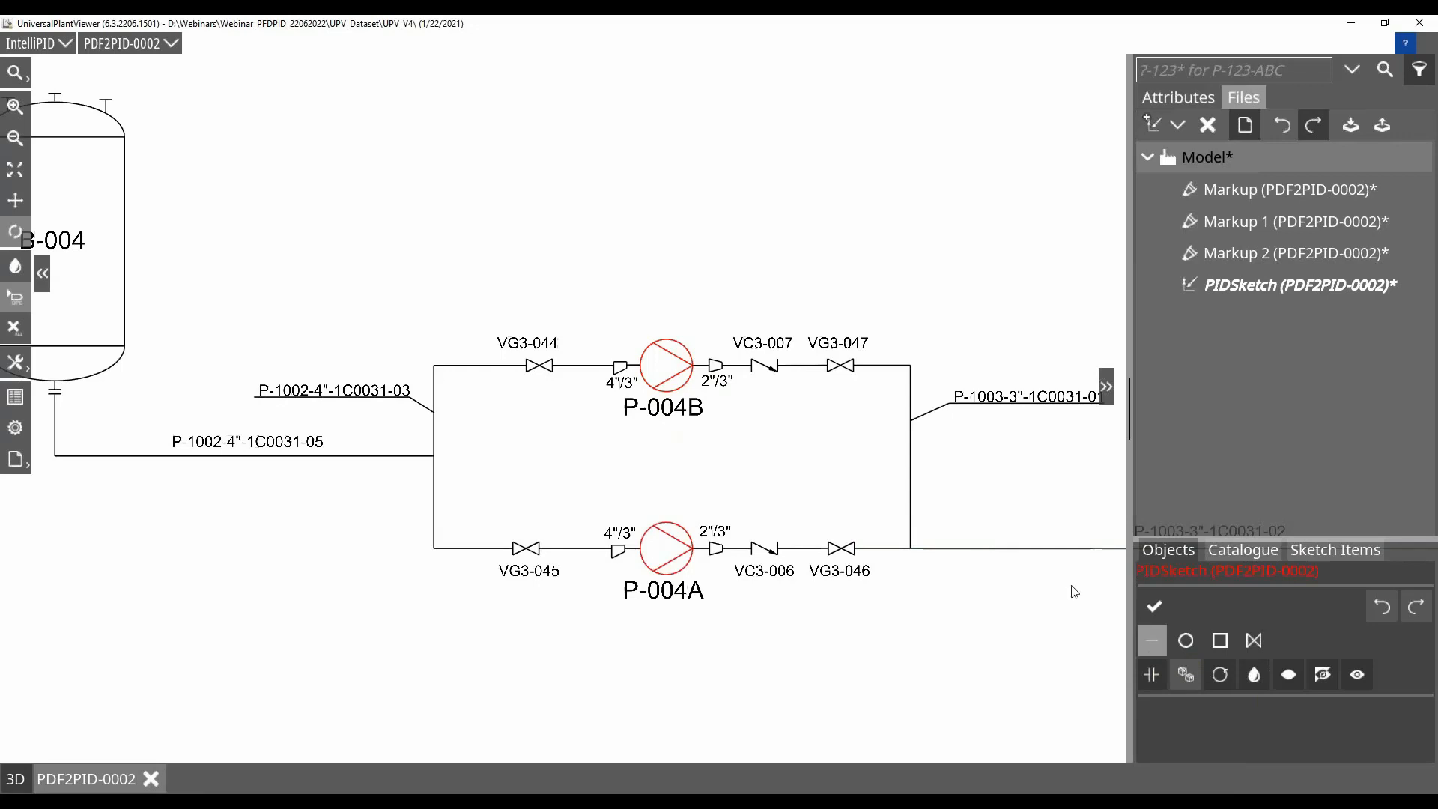
{"action": "left_click", "coordinate": [434, 366]}
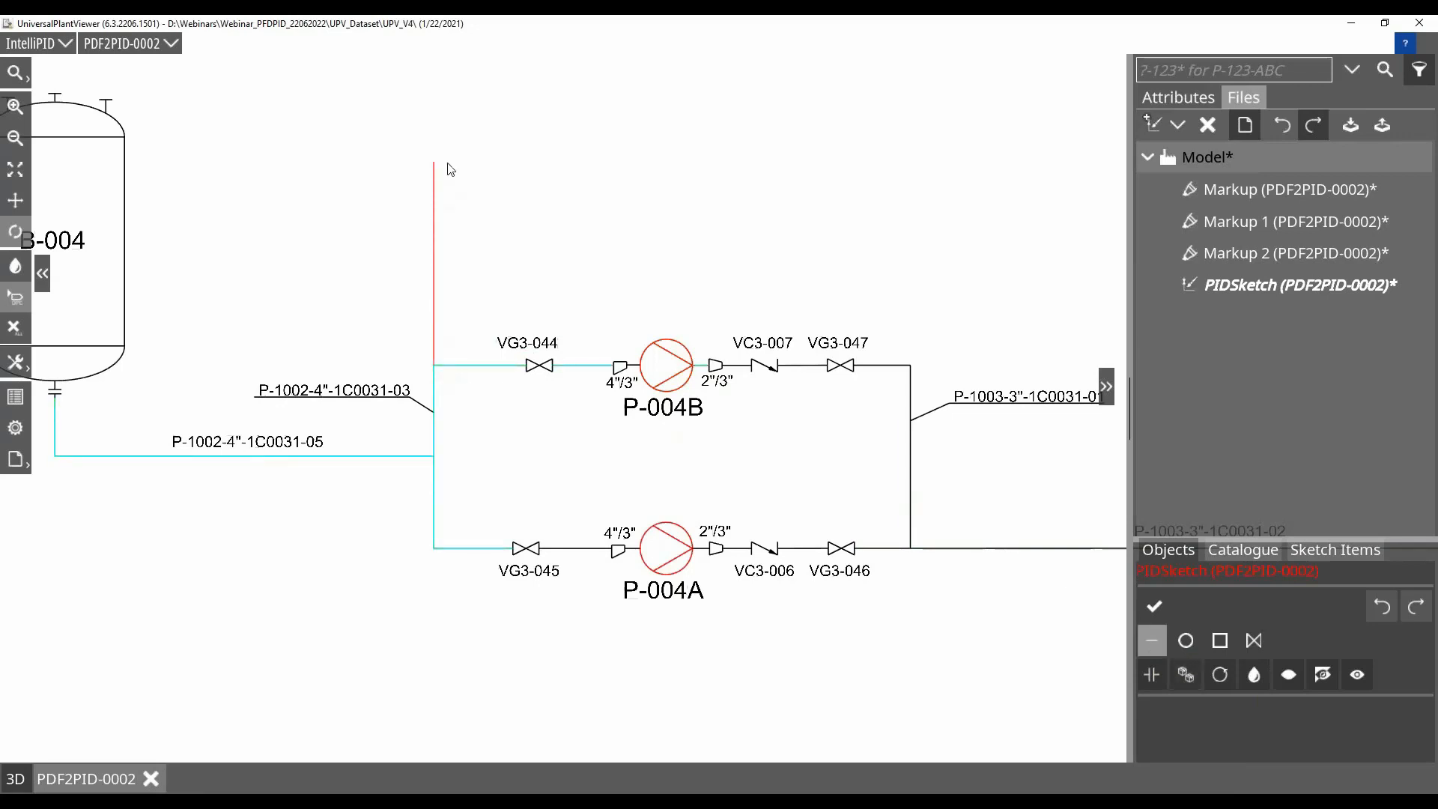
{"action": "left_click", "coordinate": [846, 161]}
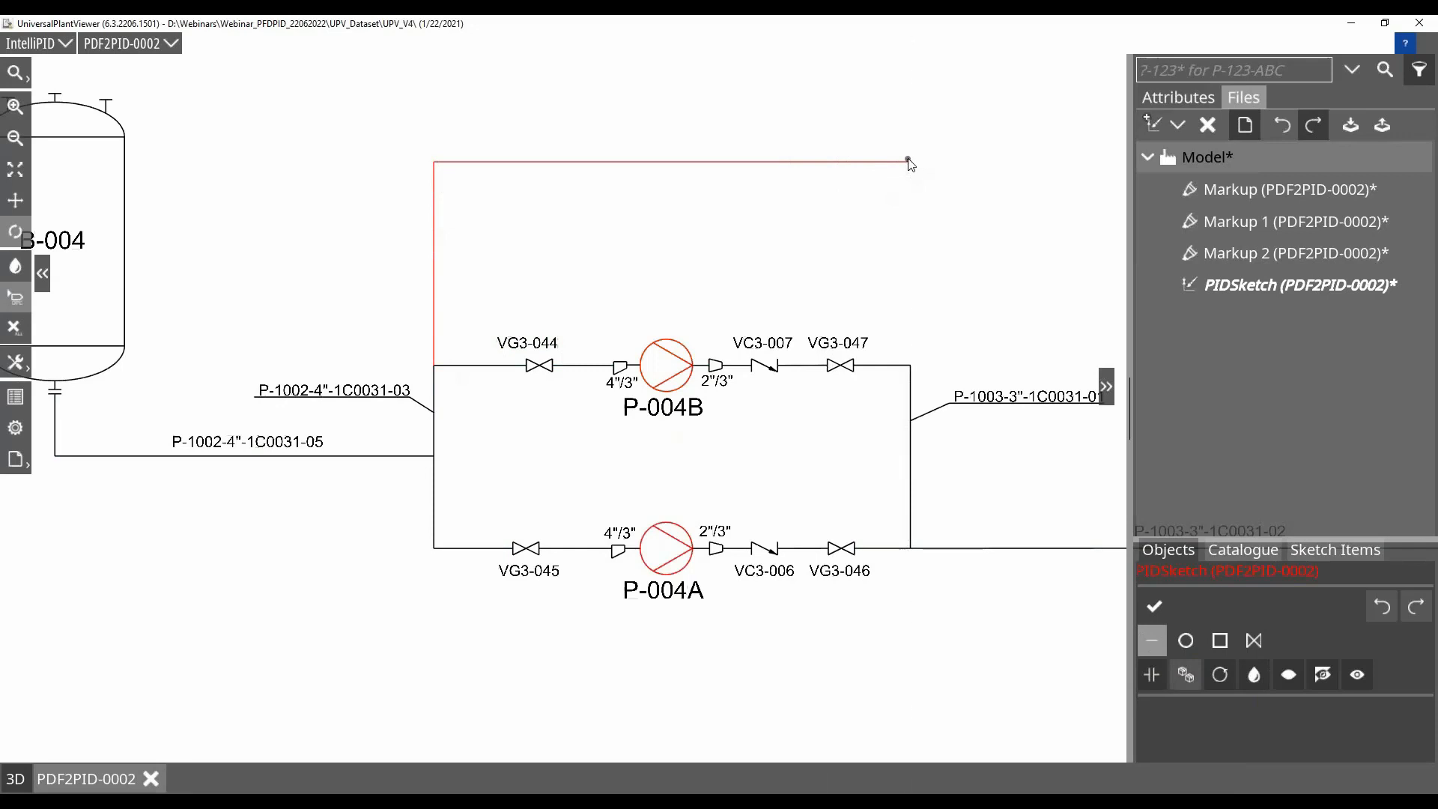
{"action": "double_click", "coordinate": [908, 162]}
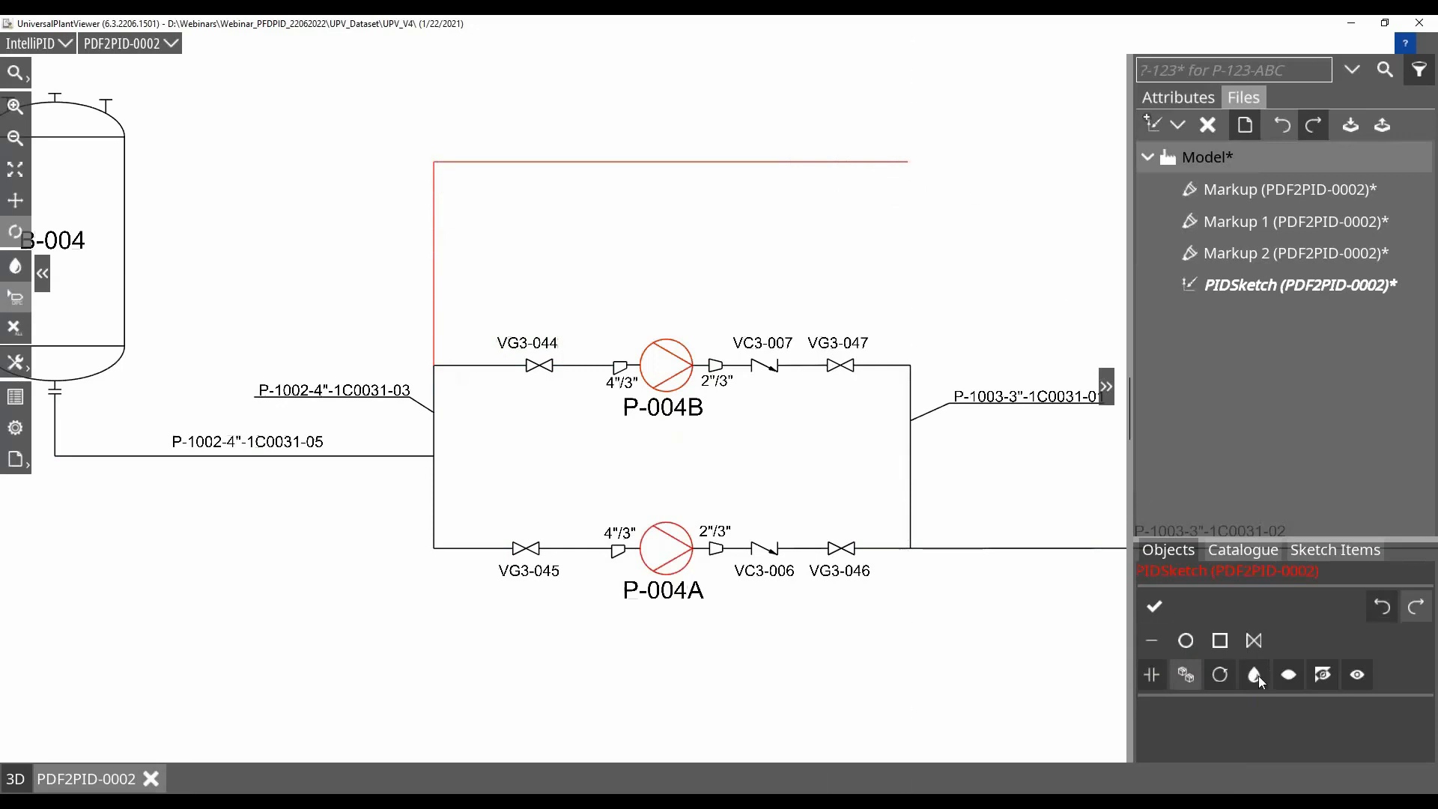
Insert a valve in the red pipe's vertical leg and a Diaphragm Pump from the catalogue in its horizontal run above P-004B
{"action": "left_click", "coordinate": [1254, 641]}
{"action": "left_click", "coordinate": [434, 252]}
{"action": "left_click", "coordinate": [1255, 551]}
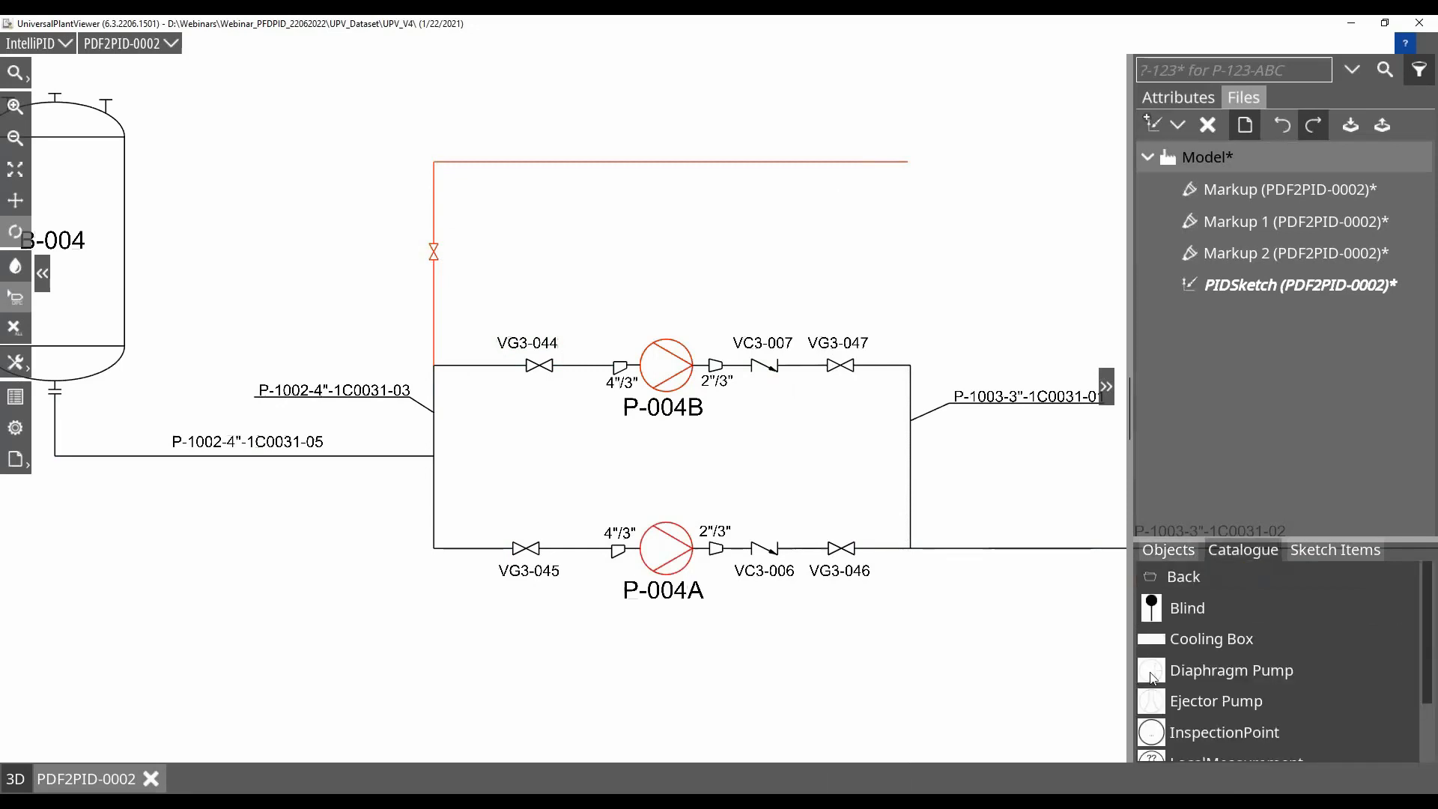
{"action": "left_click_drag", "start_coordinate": [1139, 678], "coordinate": [659, 169]}
Set the diaphragm pump's Scale attribute to 1.25
{"action": "left_click", "coordinate": [1164, 100]}
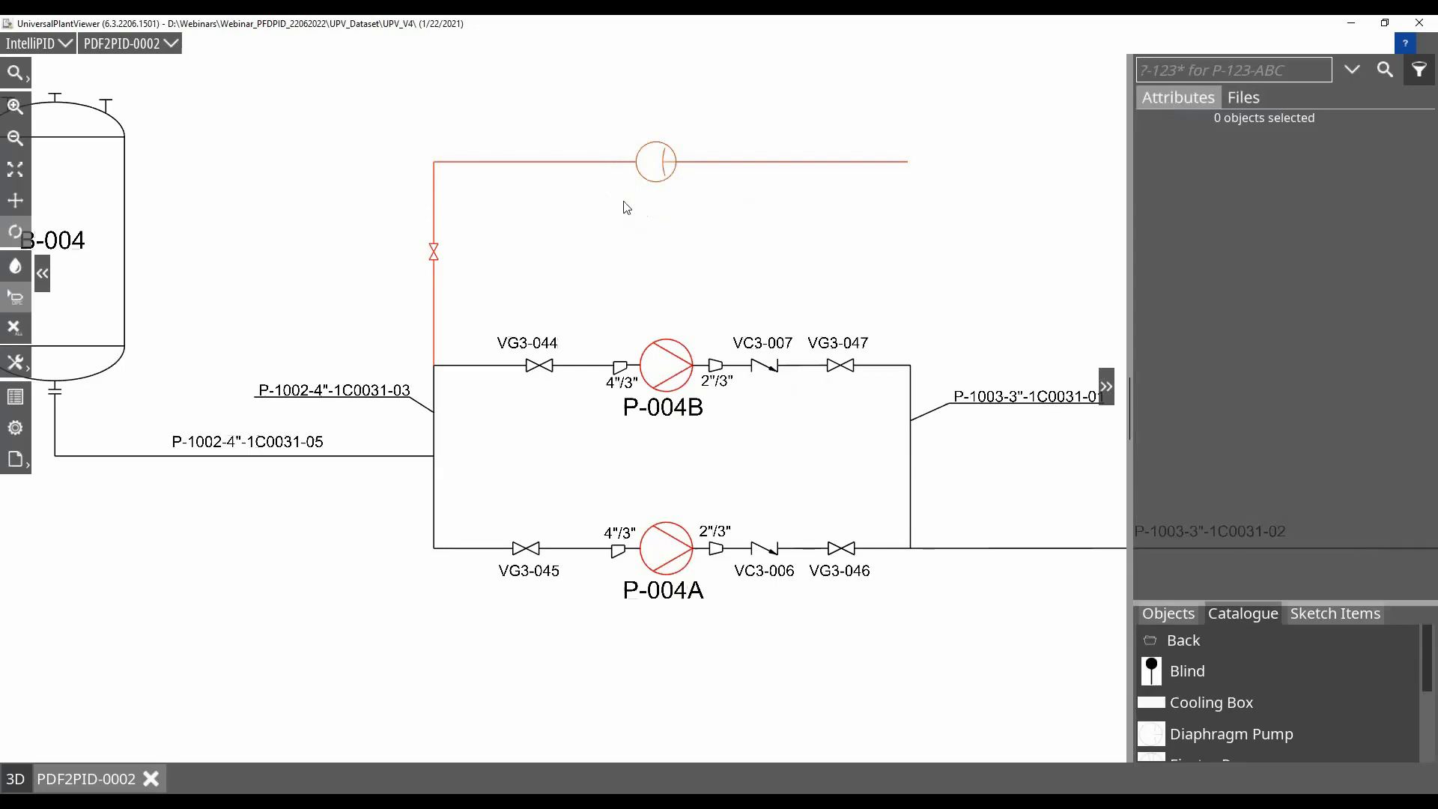
{"action": "left_click", "coordinate": [648, 180]}
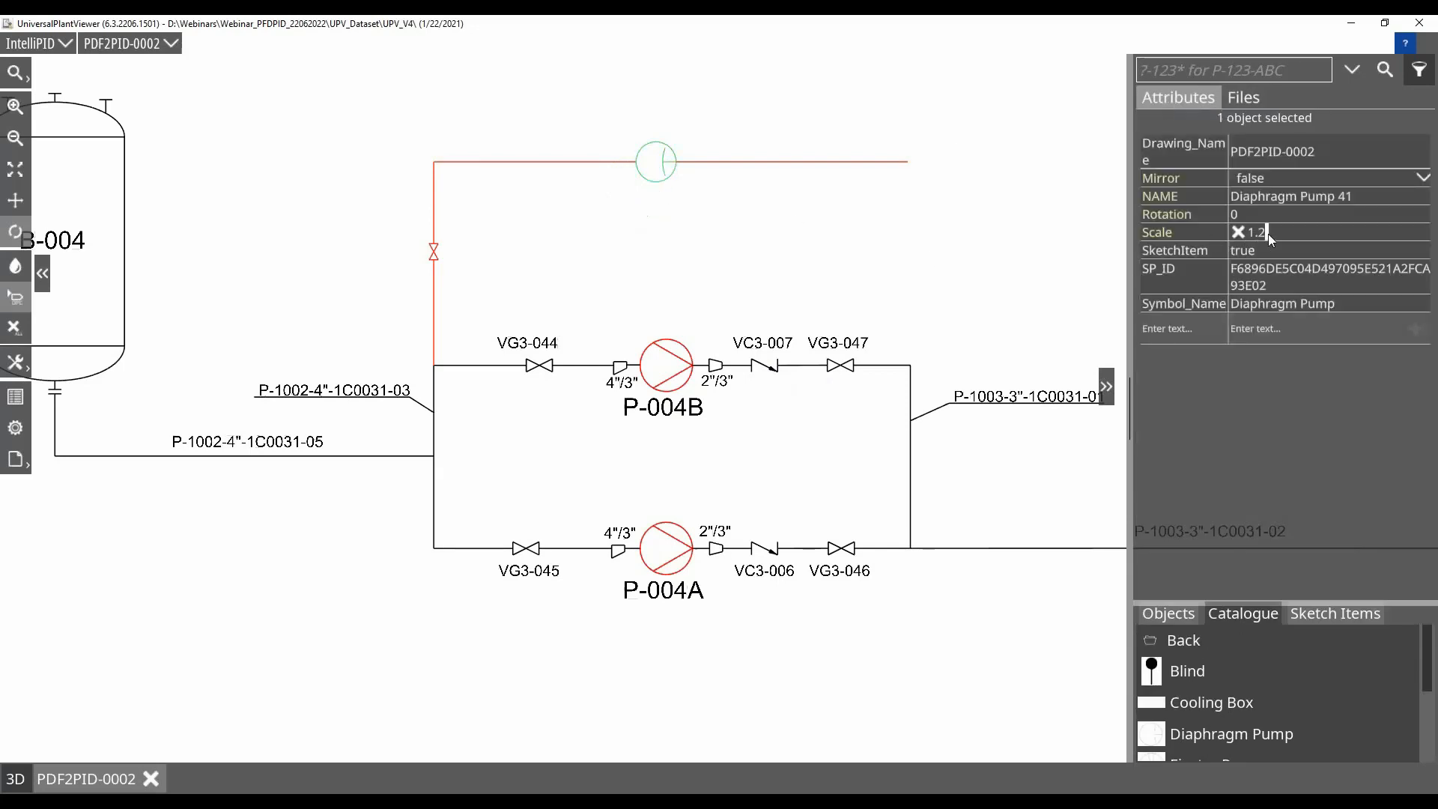
{"action": "type", "text": "5"}
{"action": "key", "text": "Return"}
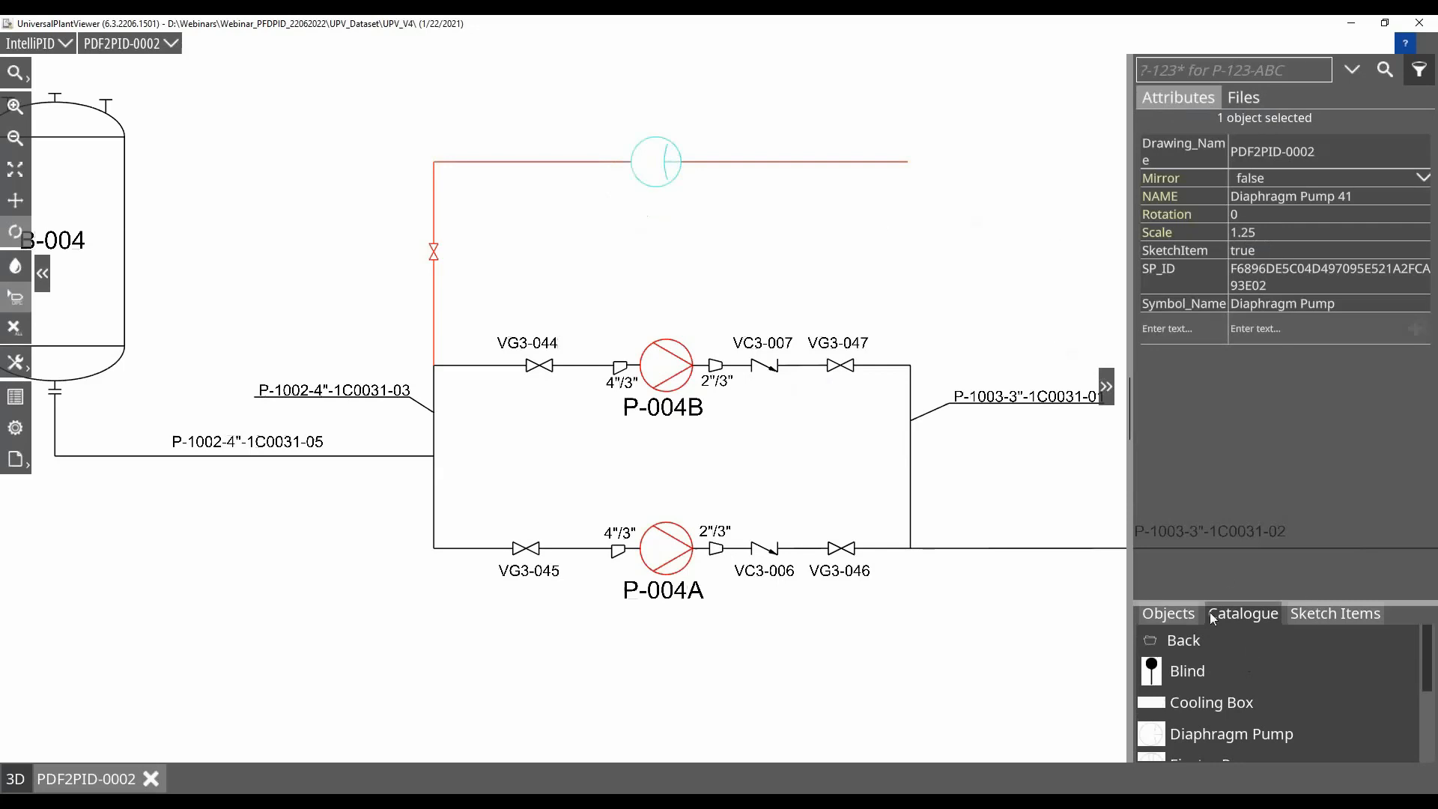
Insert a second valve in the red pipe's horizontal run between the diaphragm pump and the open end
{"action": "left_click", "coordinate": [1169, 613]}
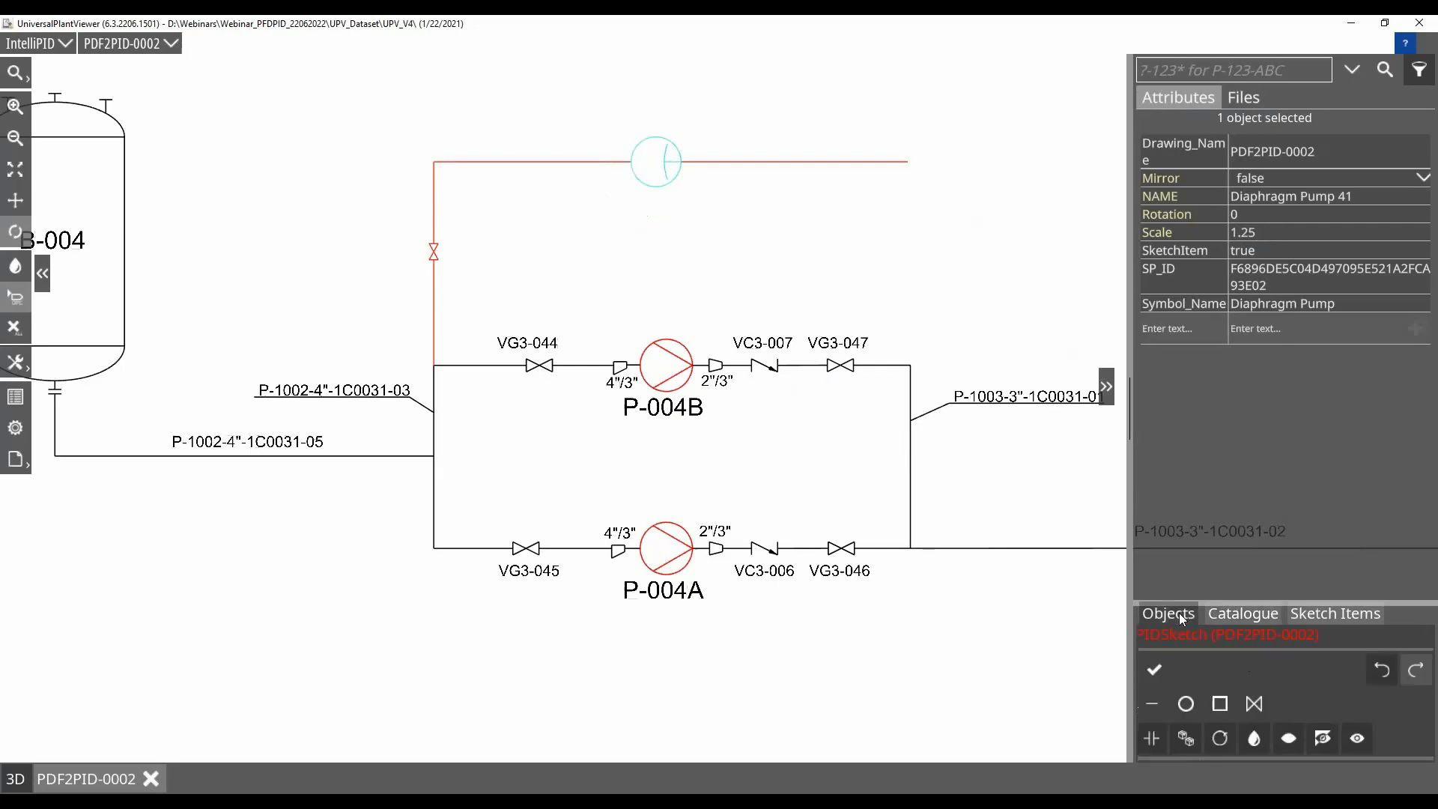
{"action": "left_click", "coordinate": [1254, 704]}
{"action": "left_click", "coordinate": [792, 163]}
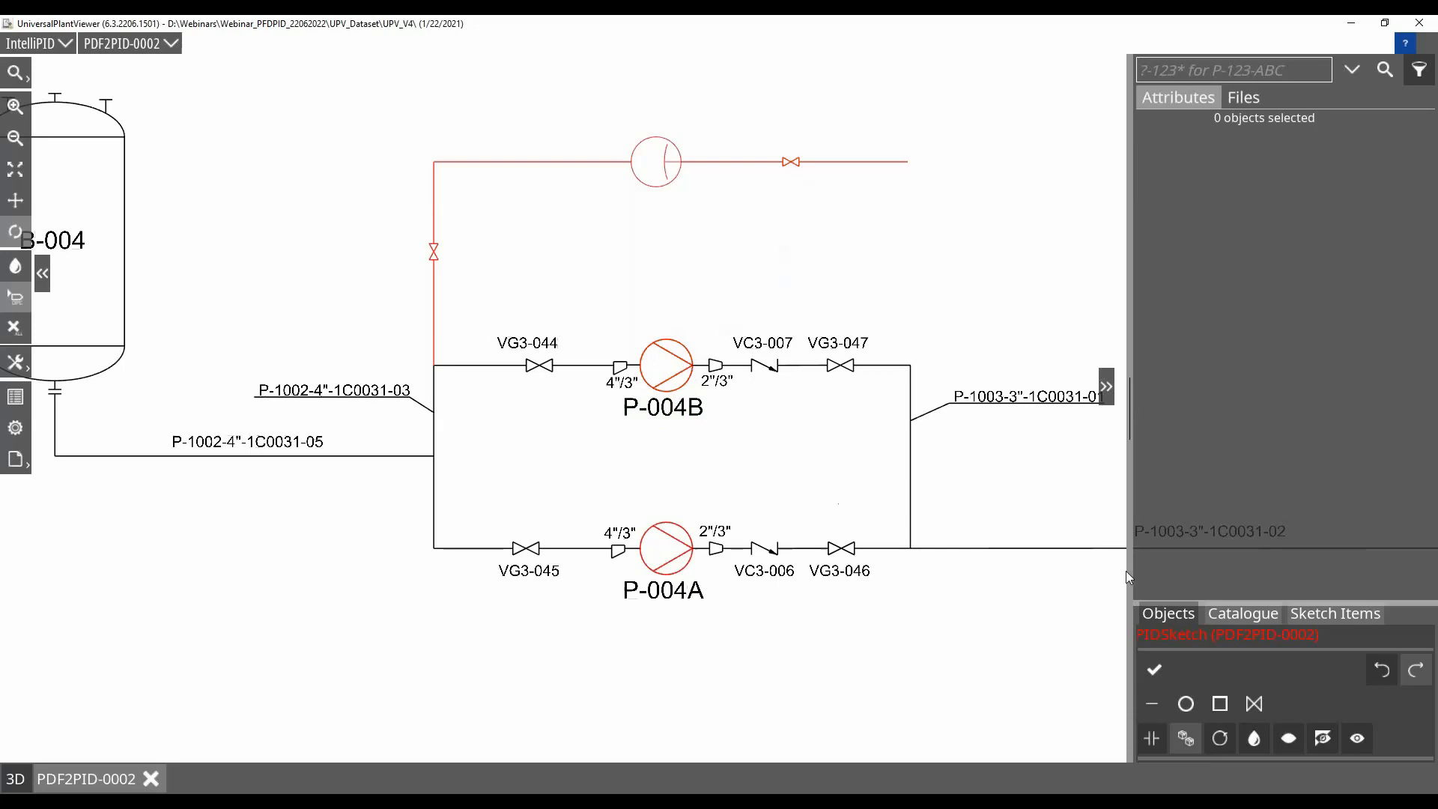
Copy the P-004B pump symbol into the free space above it, and delete the copy
{"action": "left_click", "coordinate": [664, 365]}
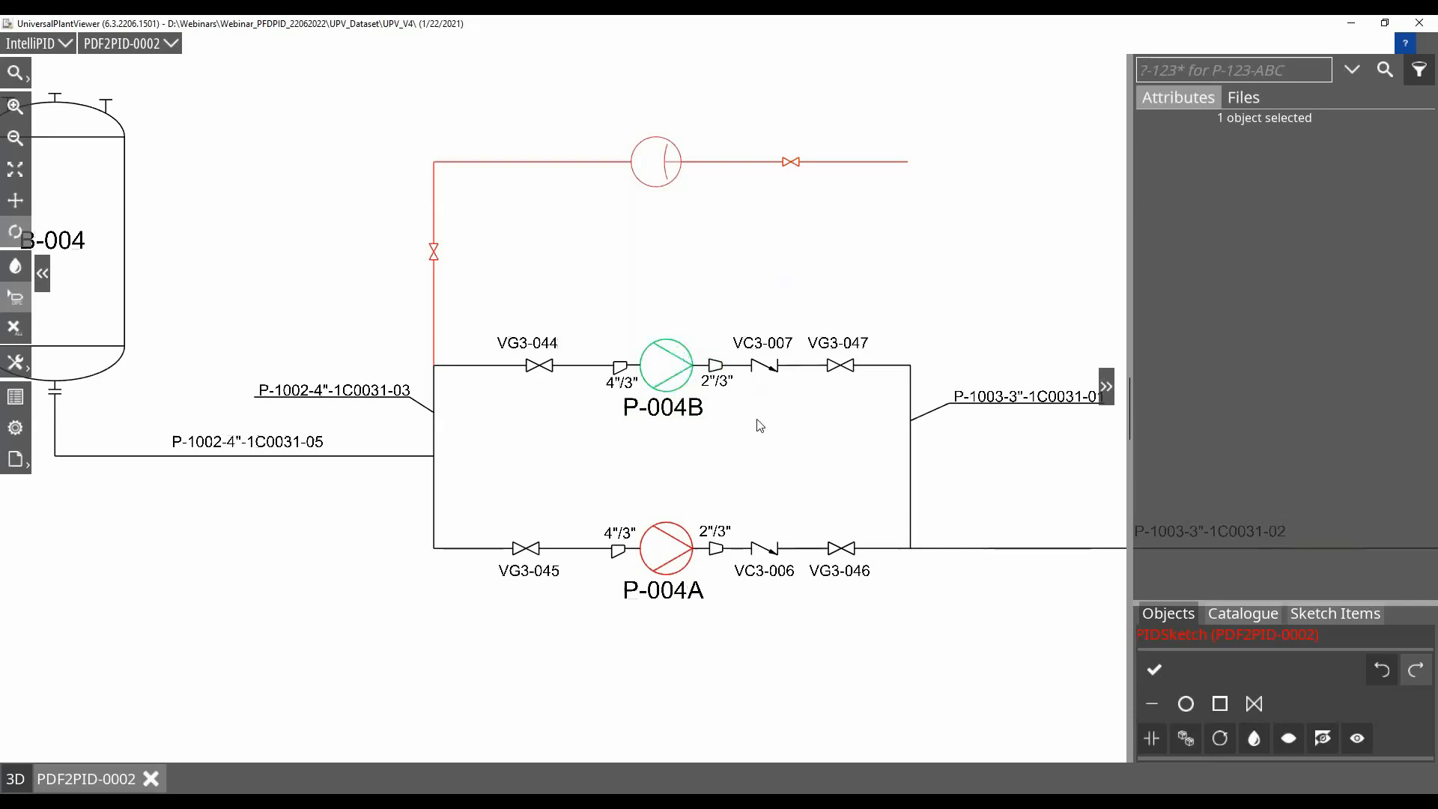
{"action": "left_click", "coordinate": [1184, 736]}
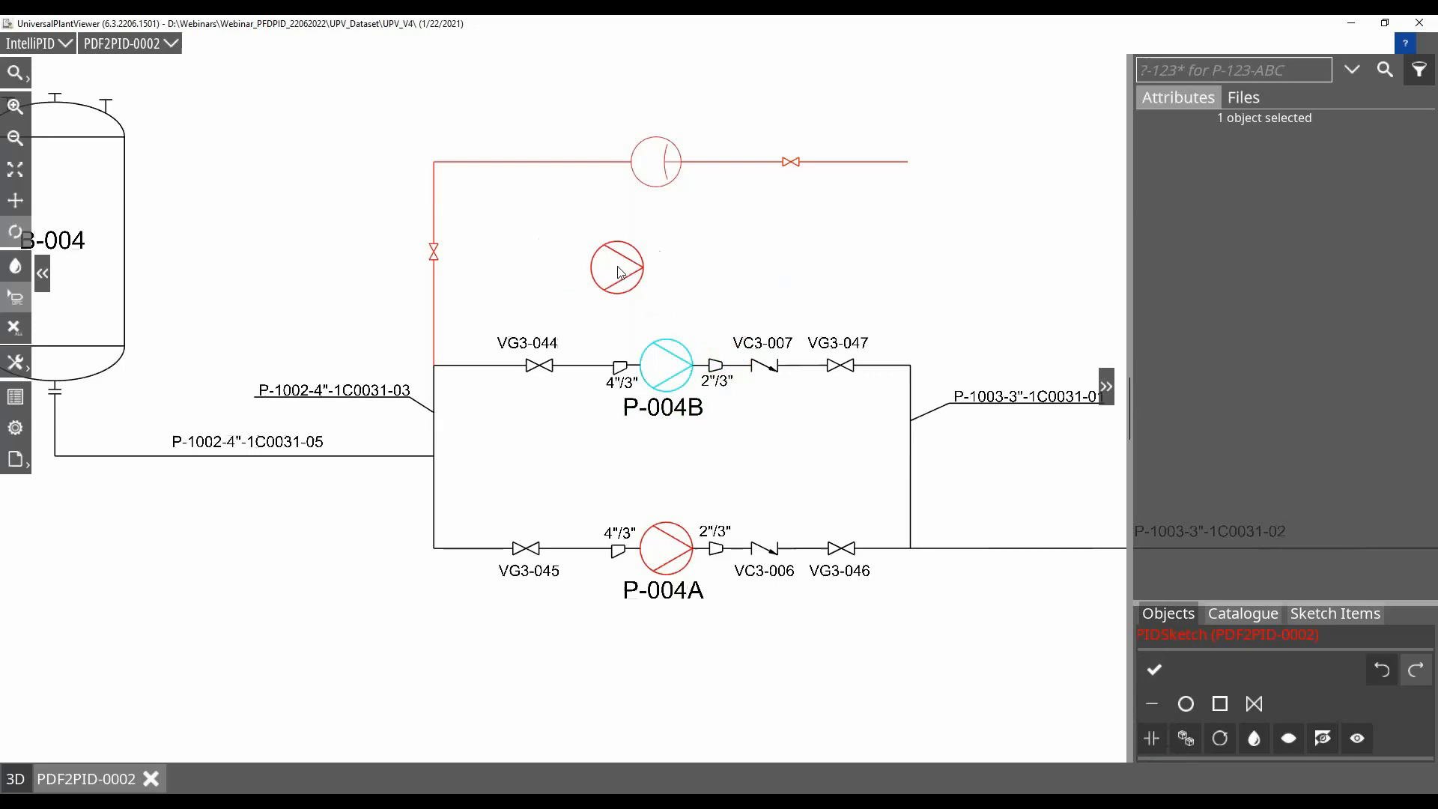
{"action": "left_click", "coordinate": [637, 270]}
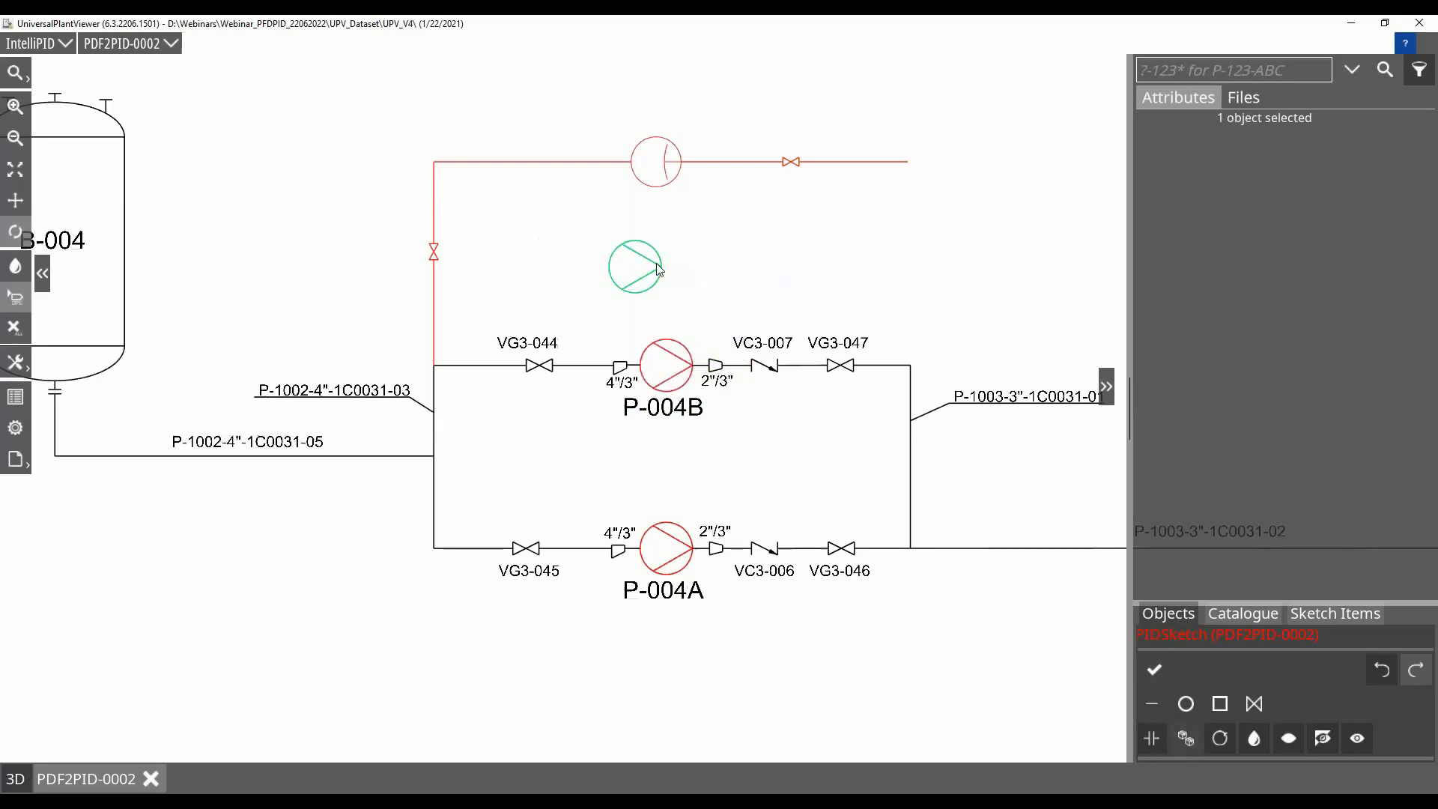
{"action": "key", "text": "Delete"}
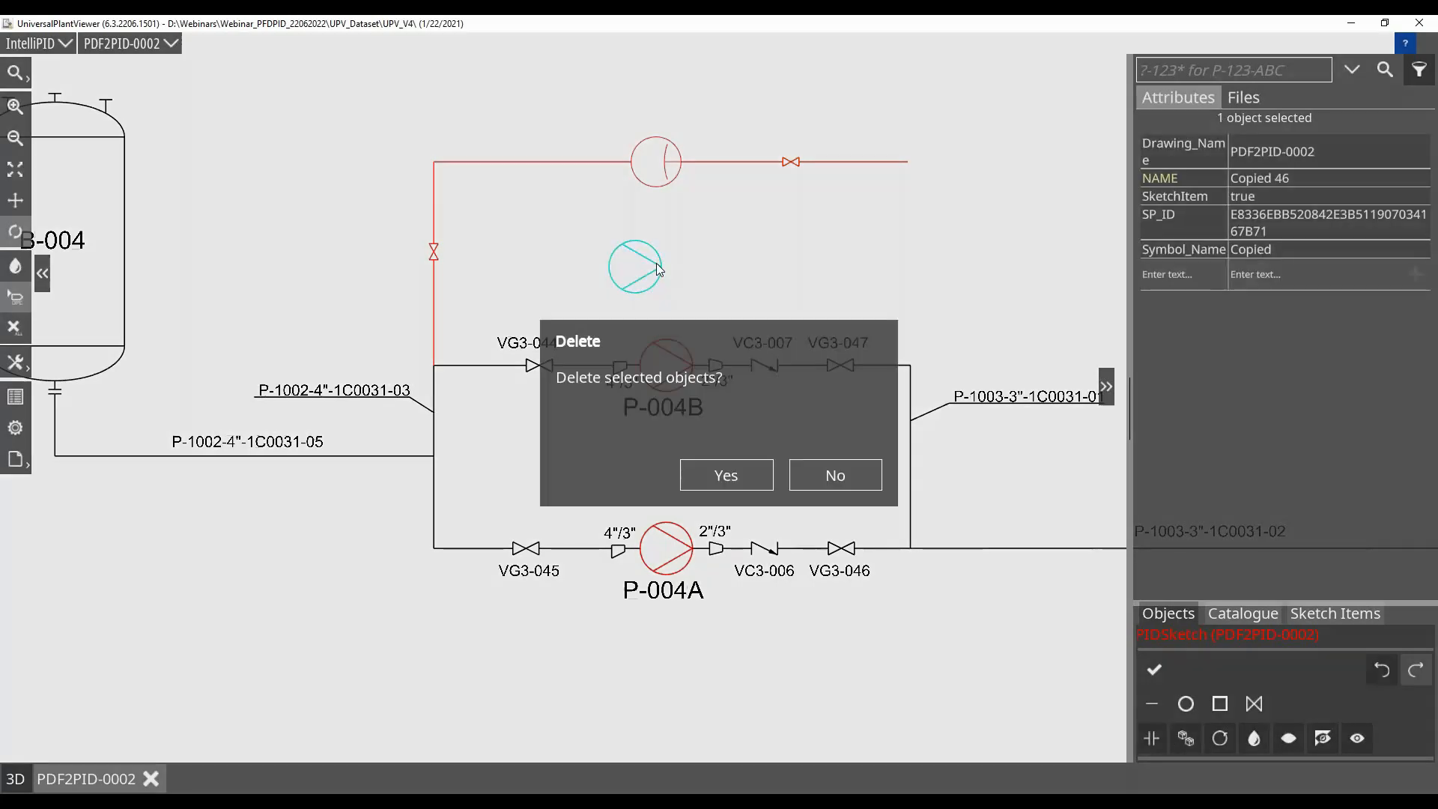
{"action": "left_click", "coordinate": [727, 476]}
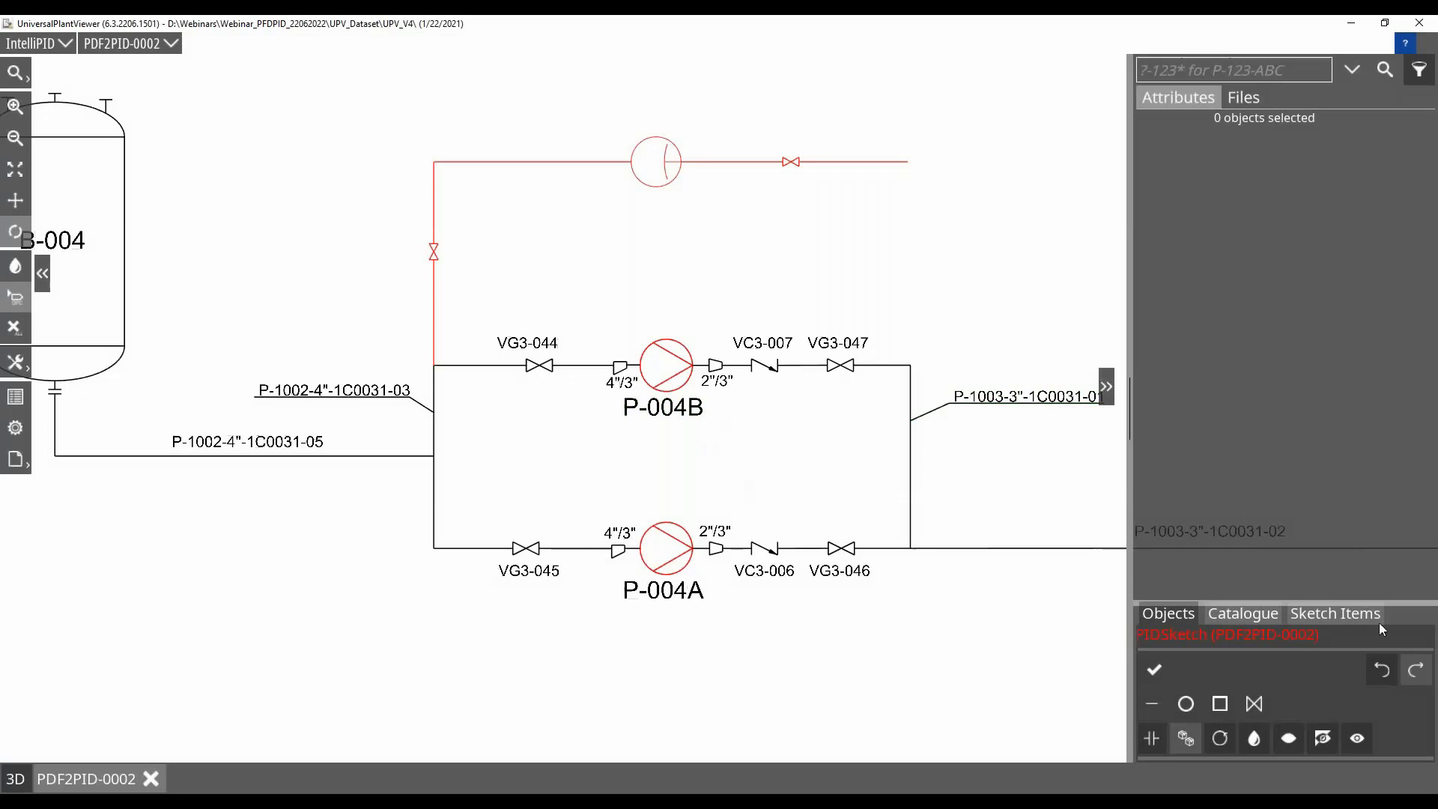
Hide the label P-1003-3"-1C0031-01 with its leader line, show it again, and clear the selection
{"action": "left_click_drag", "start_coordinate": [1415, 605], "coordinate": [1401, 509]}
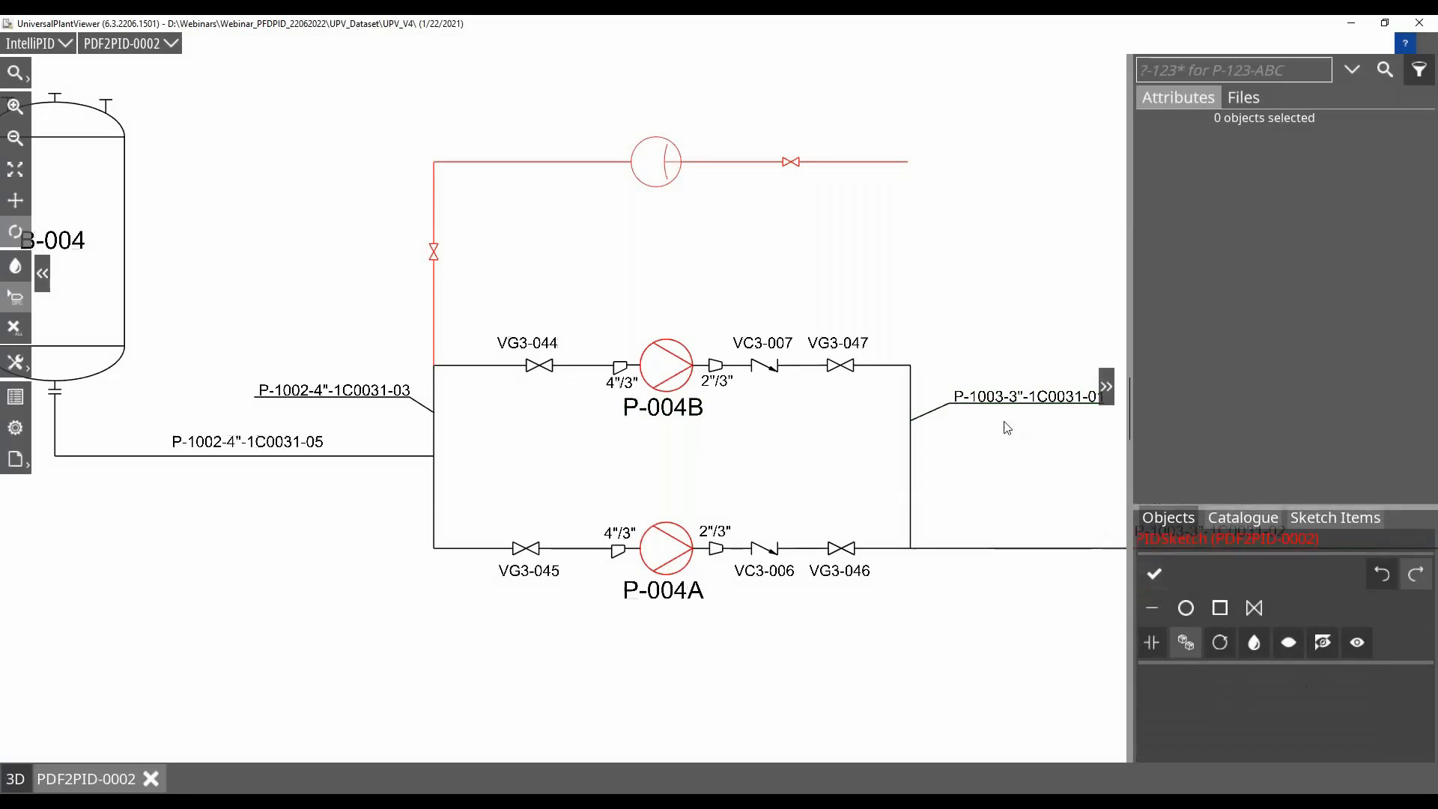
{"action": "left_click", "coordinate": [955, 403]}
{"action": "left_click", "coordinate": [948, 406], "text": "ctrl"}
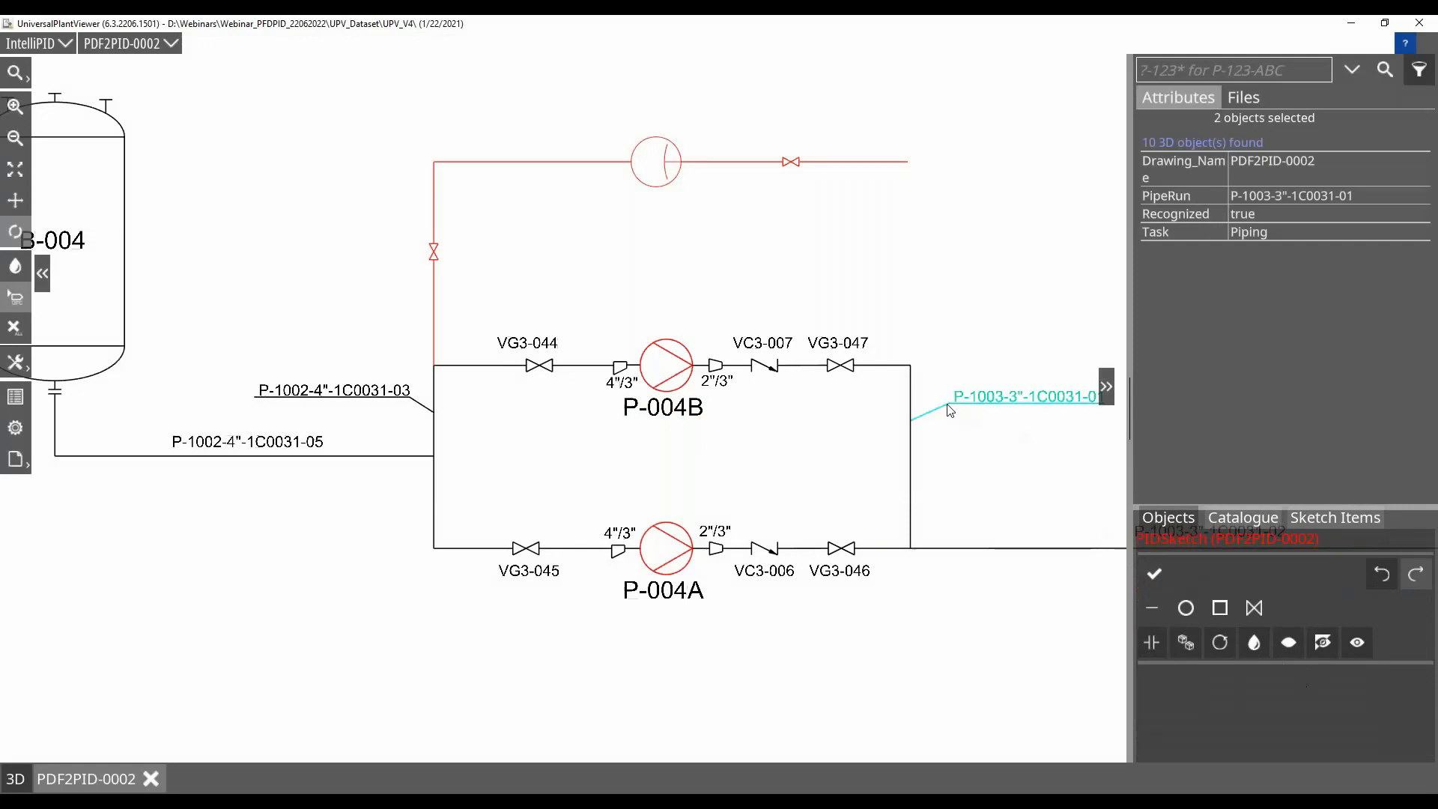
{"action": "left_click", "coordinate": [1297, 644]}
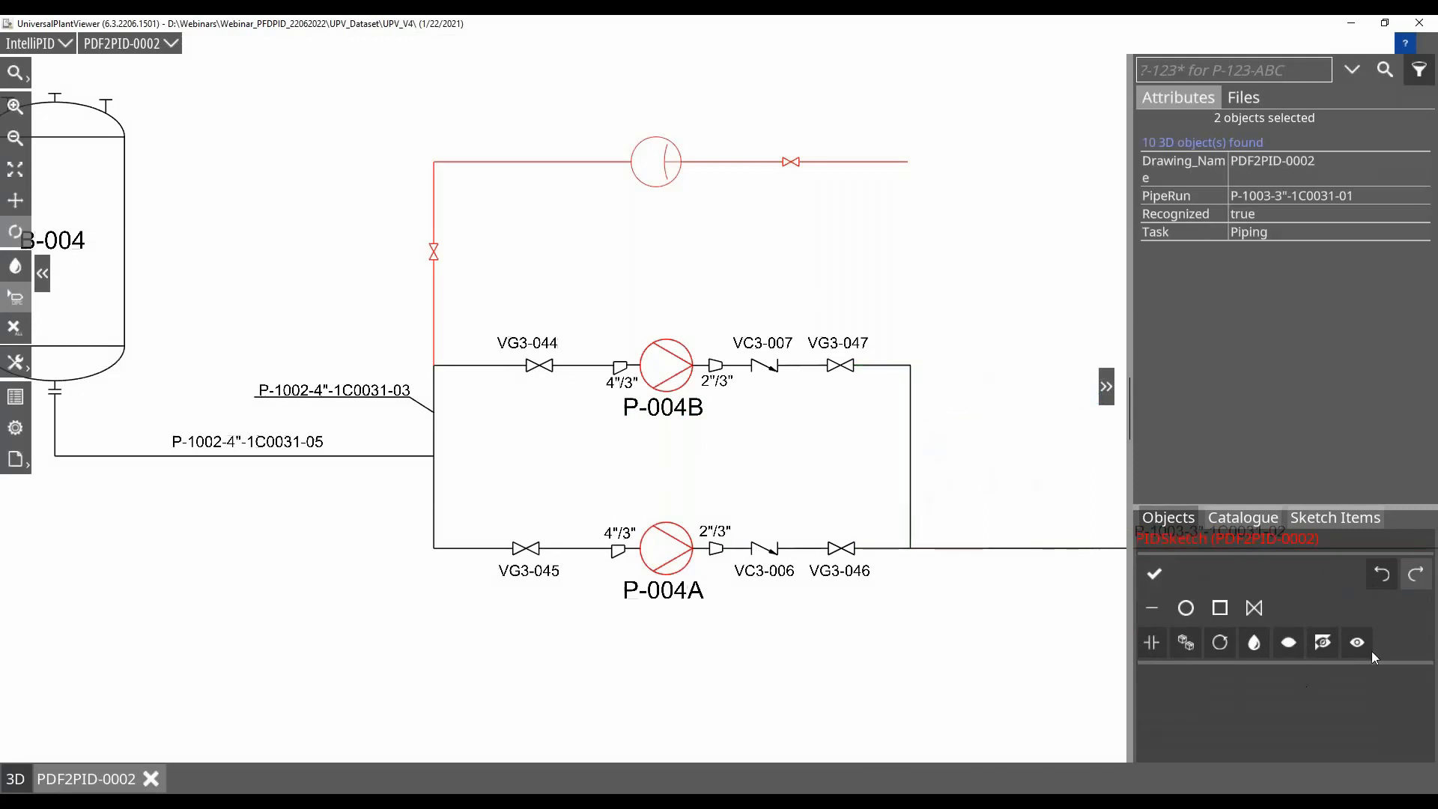
{"action": "left_click", "coordinate": [1324, 647]}
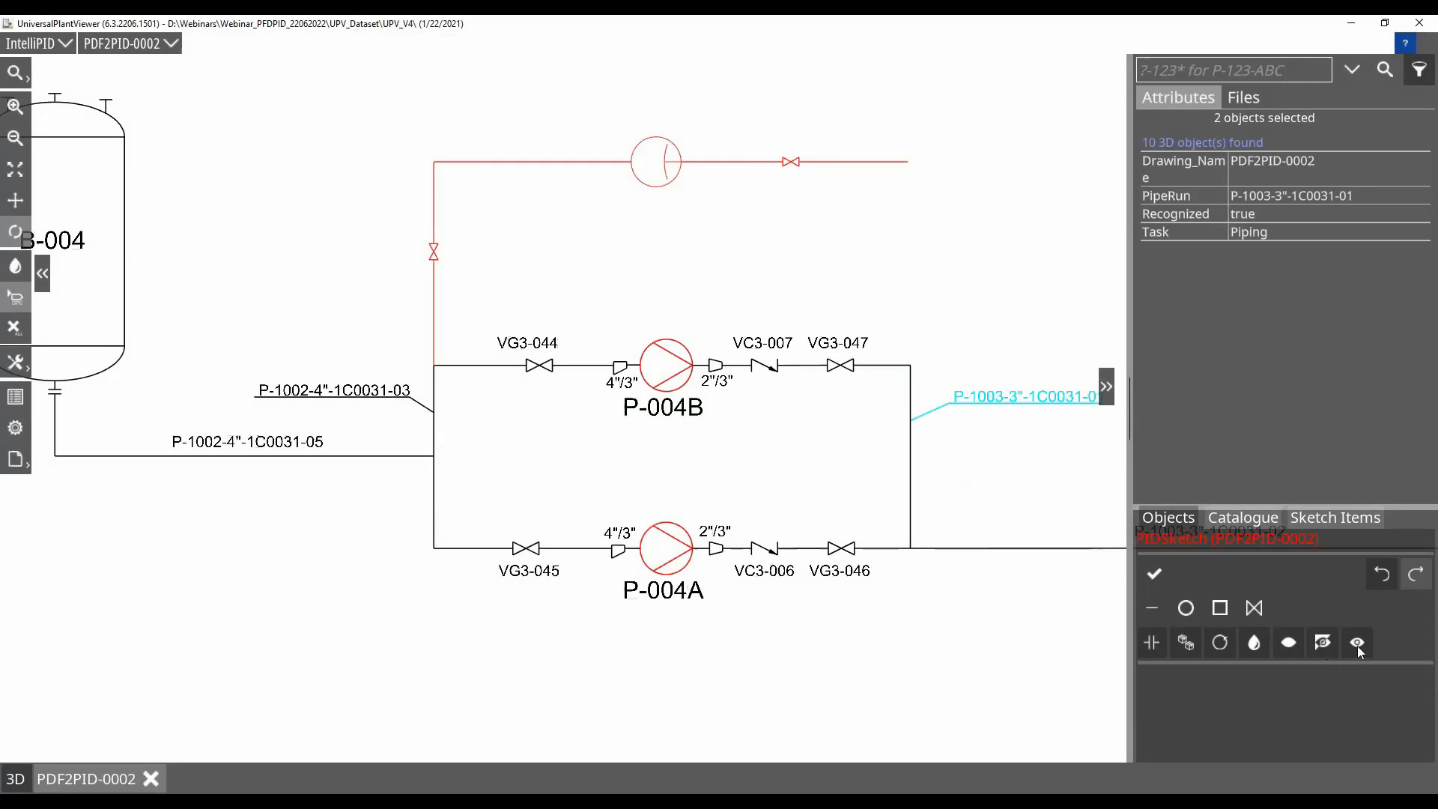
{"action": "left_click", "coordinate": [1070, 678]}
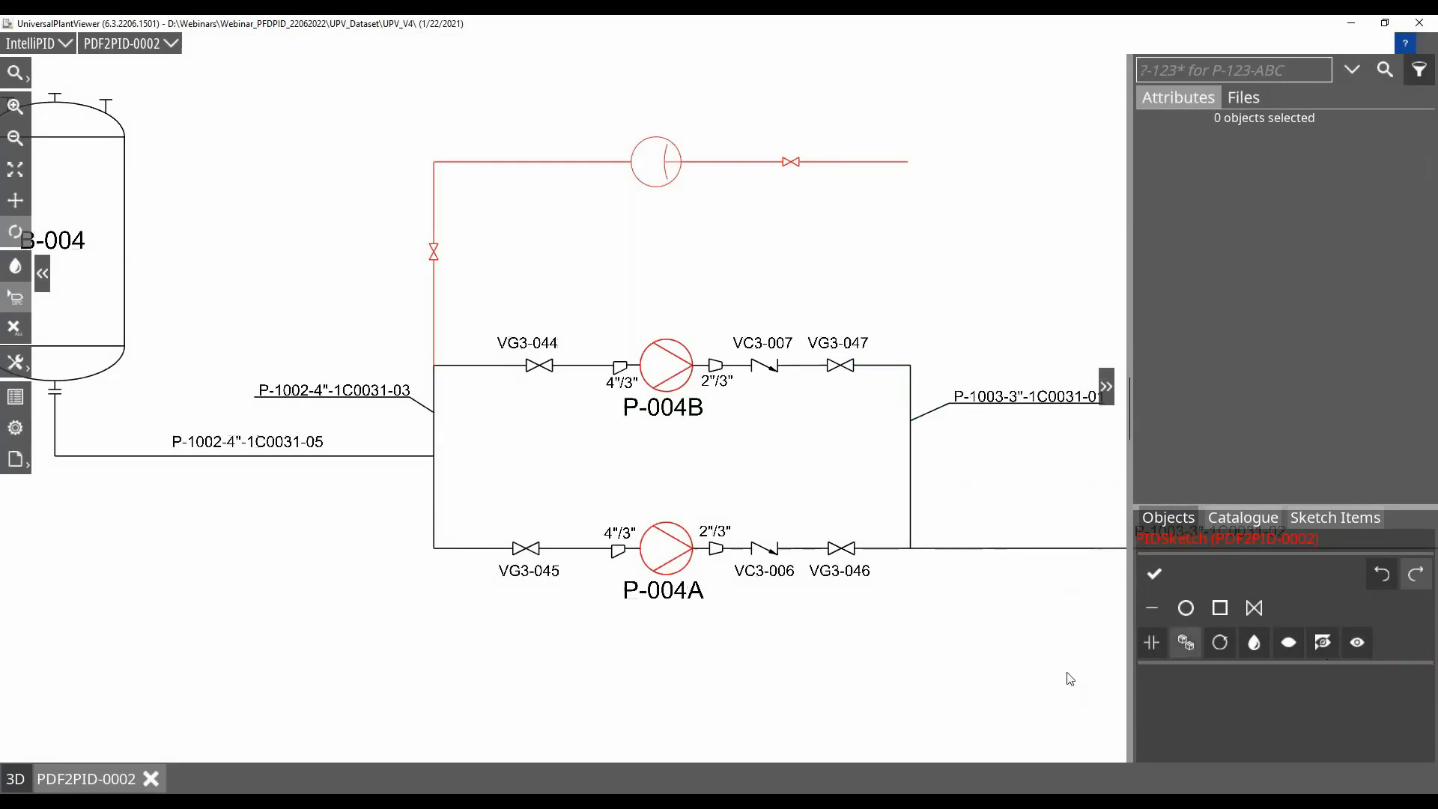
Place a LocalMeasurement symbol from the catalogue above the pipe corner beside VG3-047
{"action": "left_click", "coordinate": [1256, 520]}
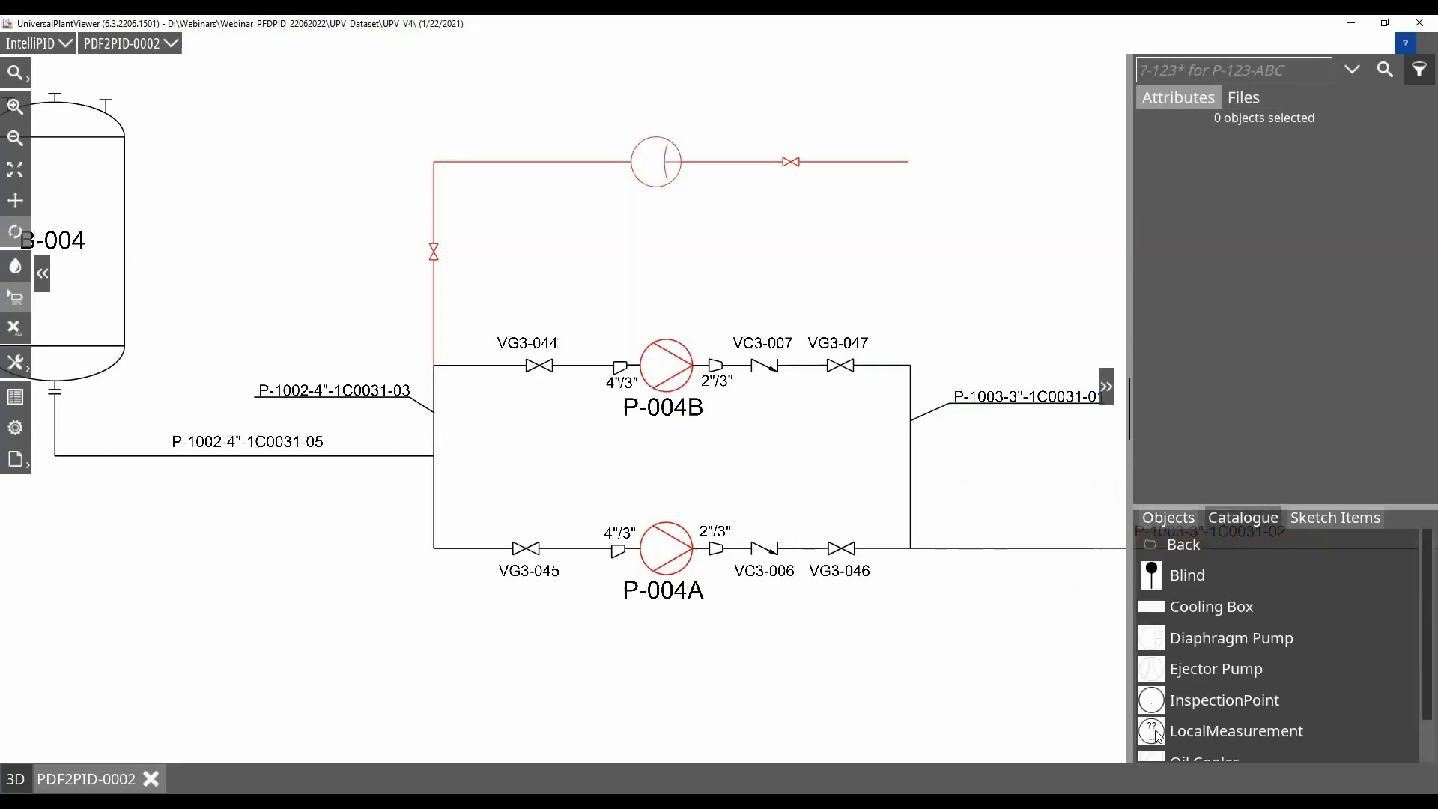
{"action": "left_click_drag", "start_coordinate": [1156, 736], "coordinate": [906, 322]}
{"action": "scroll", "coordinate": [907, 314], "scroll_direction": "up", "scroll_amount": 1}
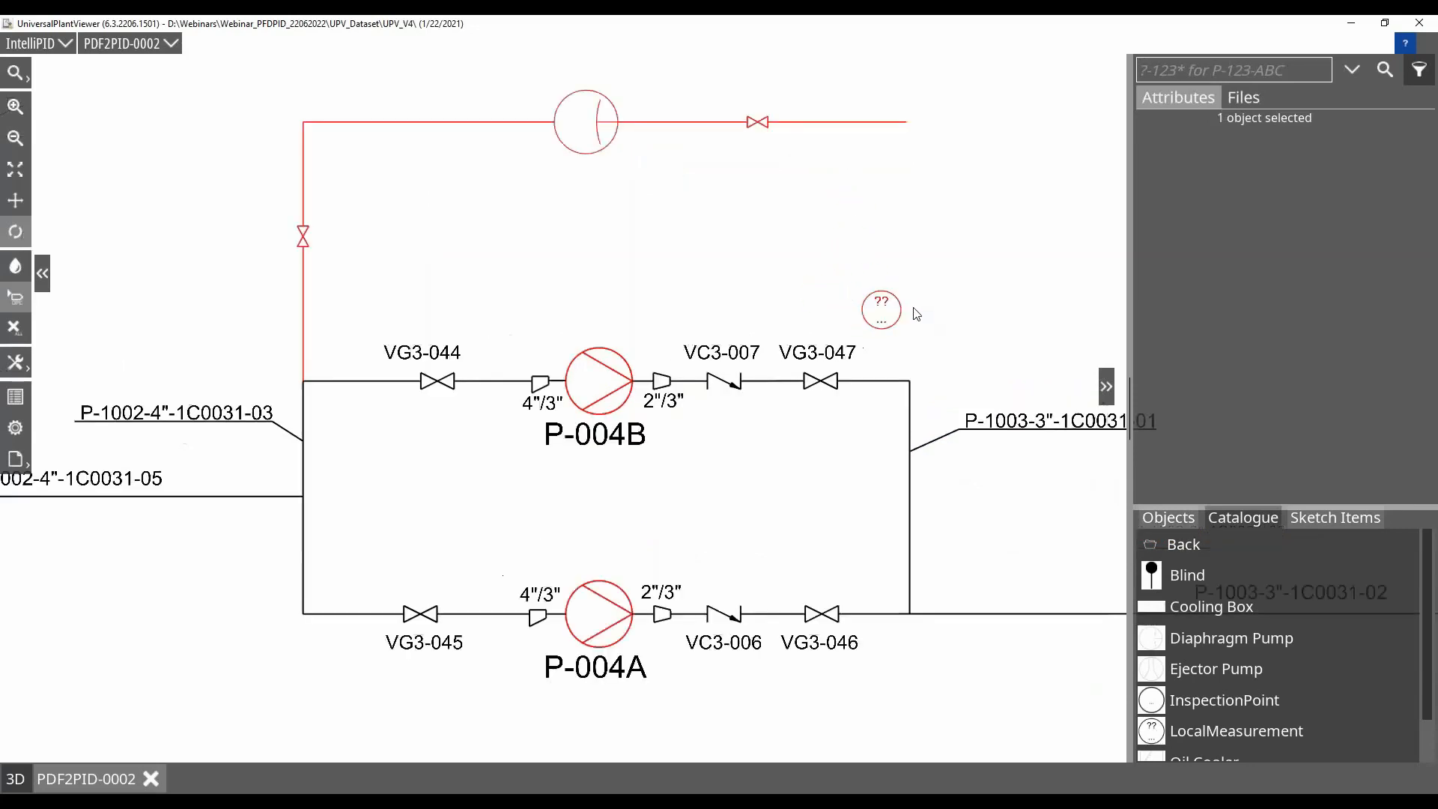
Set the local measurement's Function to FI and its Sequence to 123
{"action": "left_click", "coordinate": [903, 323]}
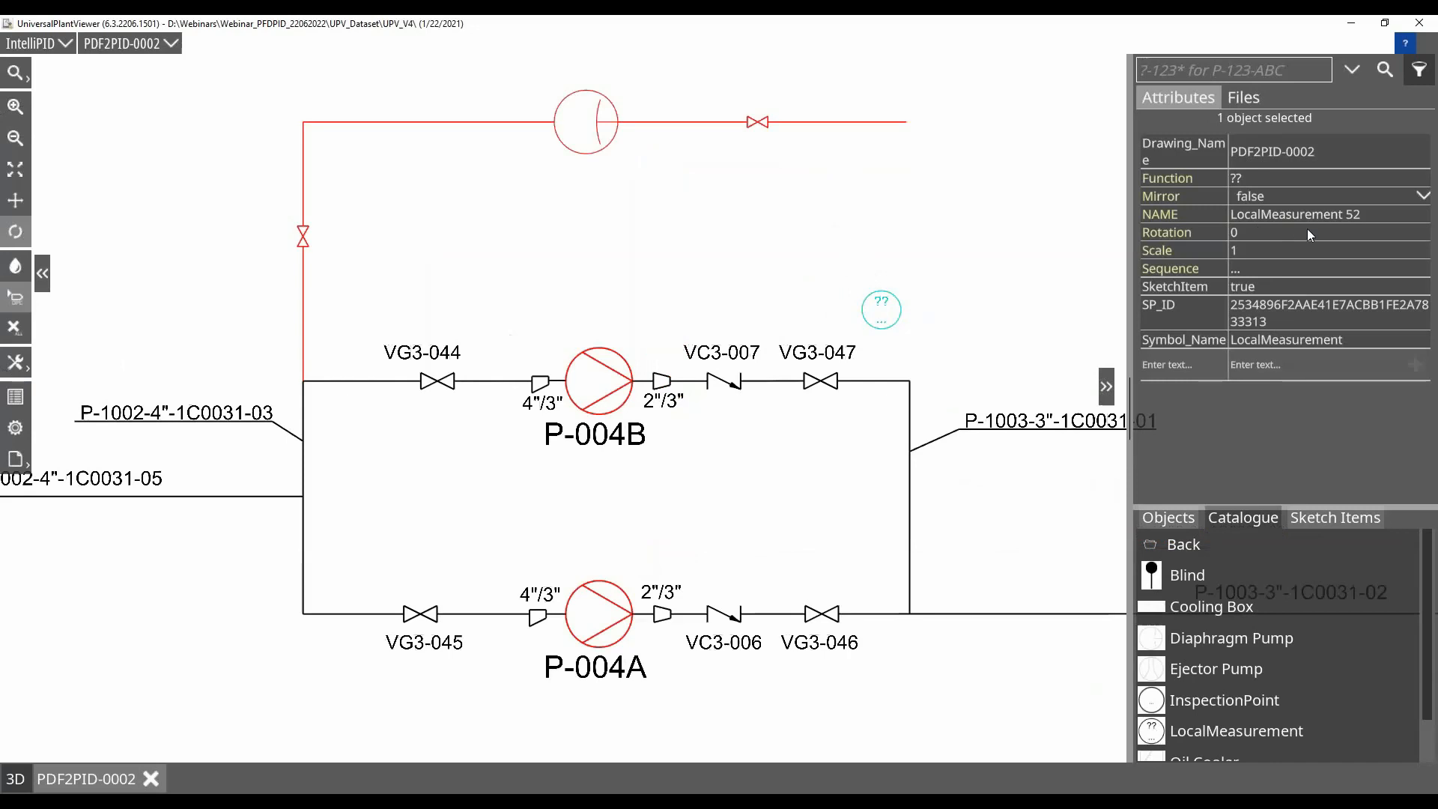
{"action": "left_click", "coordinate": [1265, 182]}
{"action": "type", "text": "FI"}
{"action": "left_click", "coordinate": [1265, 270]}
{"action": "type", "text": "123"}
{"action": "key", "text": "Return"}
{"action": "left_click", "coordinate": [953, 302]}
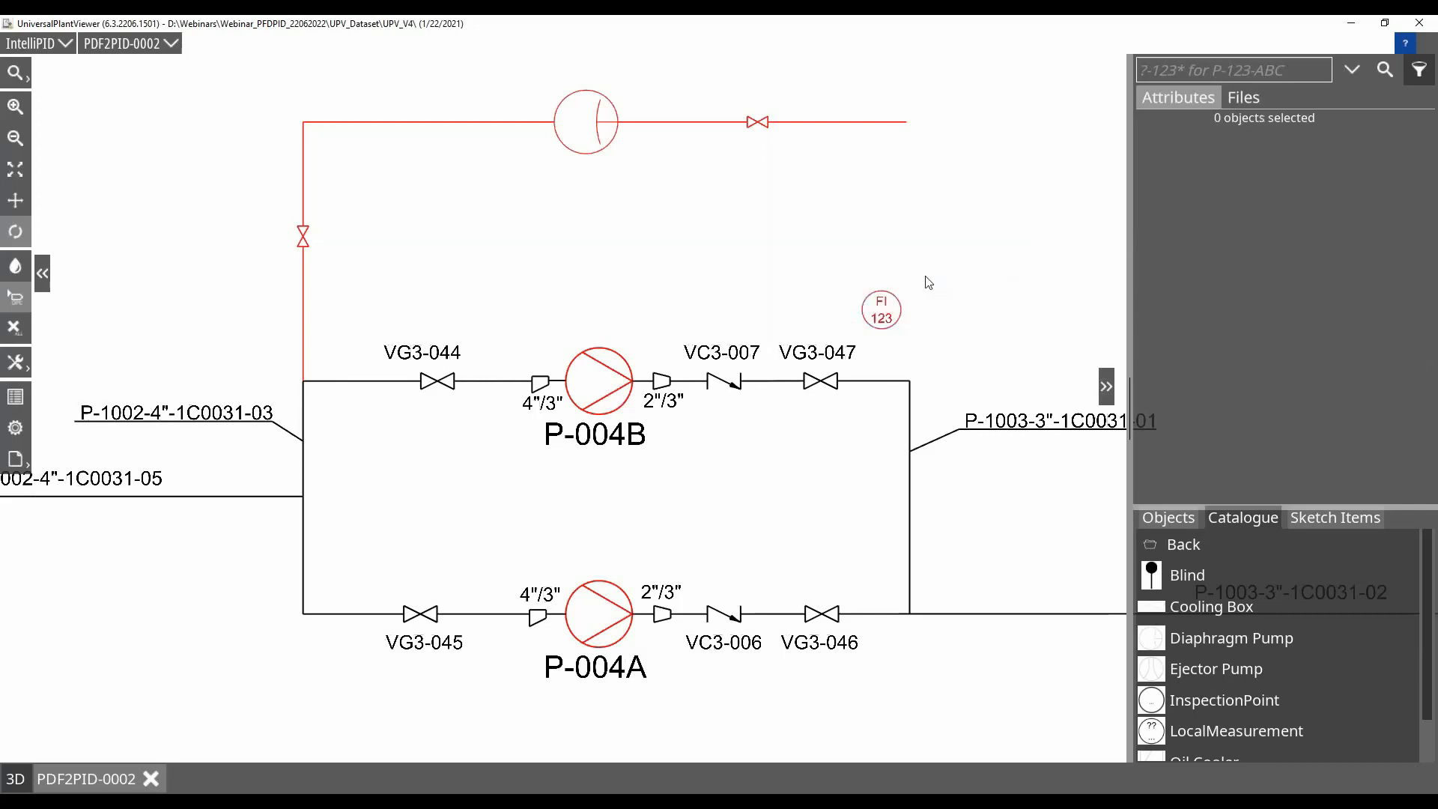
Connect the FI 123 measurement to the pipe after VG3-047 with a vertical line
{"action": "left_click", "coordinate": [1168, 518]}
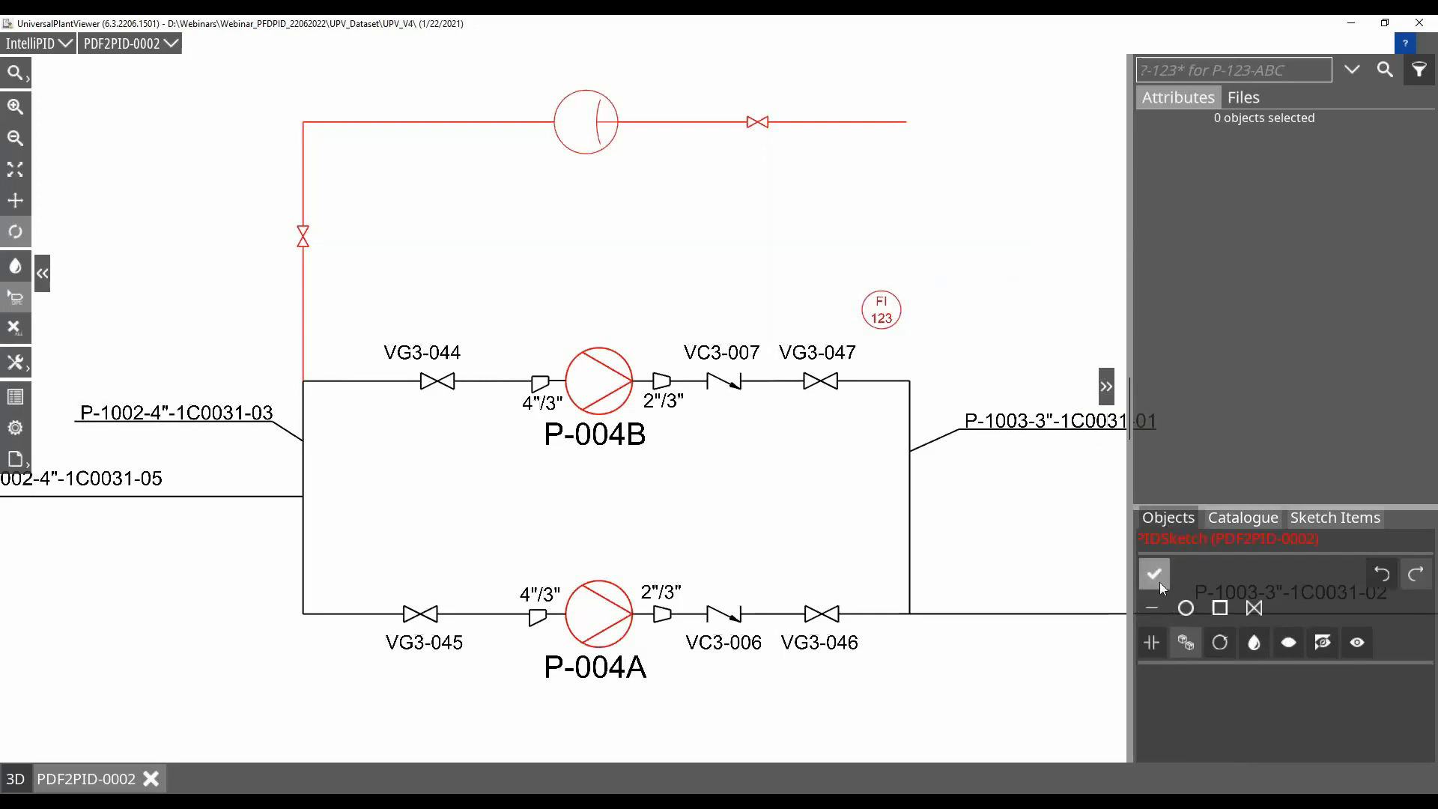
{"action": "left_click", "coordinate": [880, 319]}
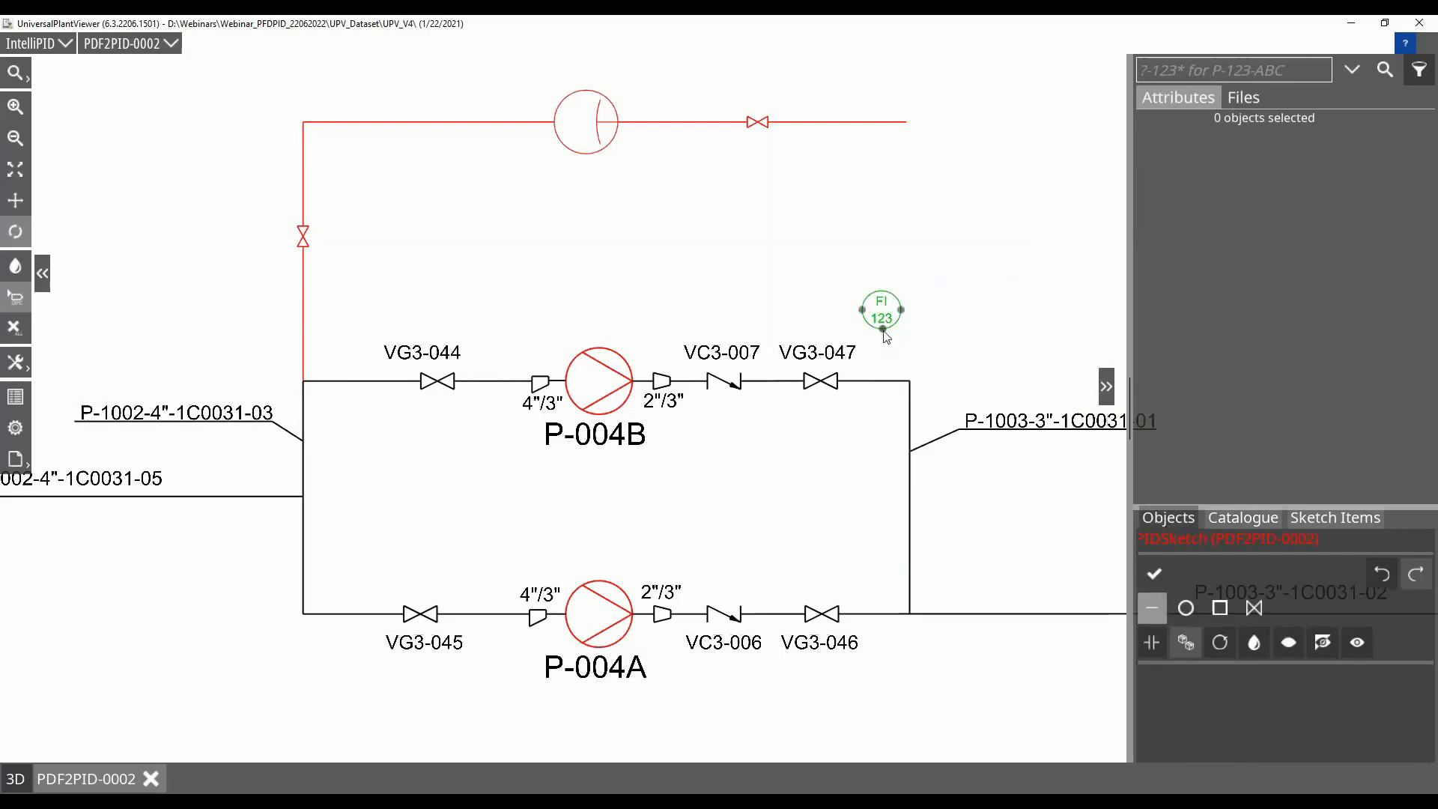
{"action": "left_click", "coordinate": [884, 380]}
{"action": "left_click", "coordinate": [889, 379]}
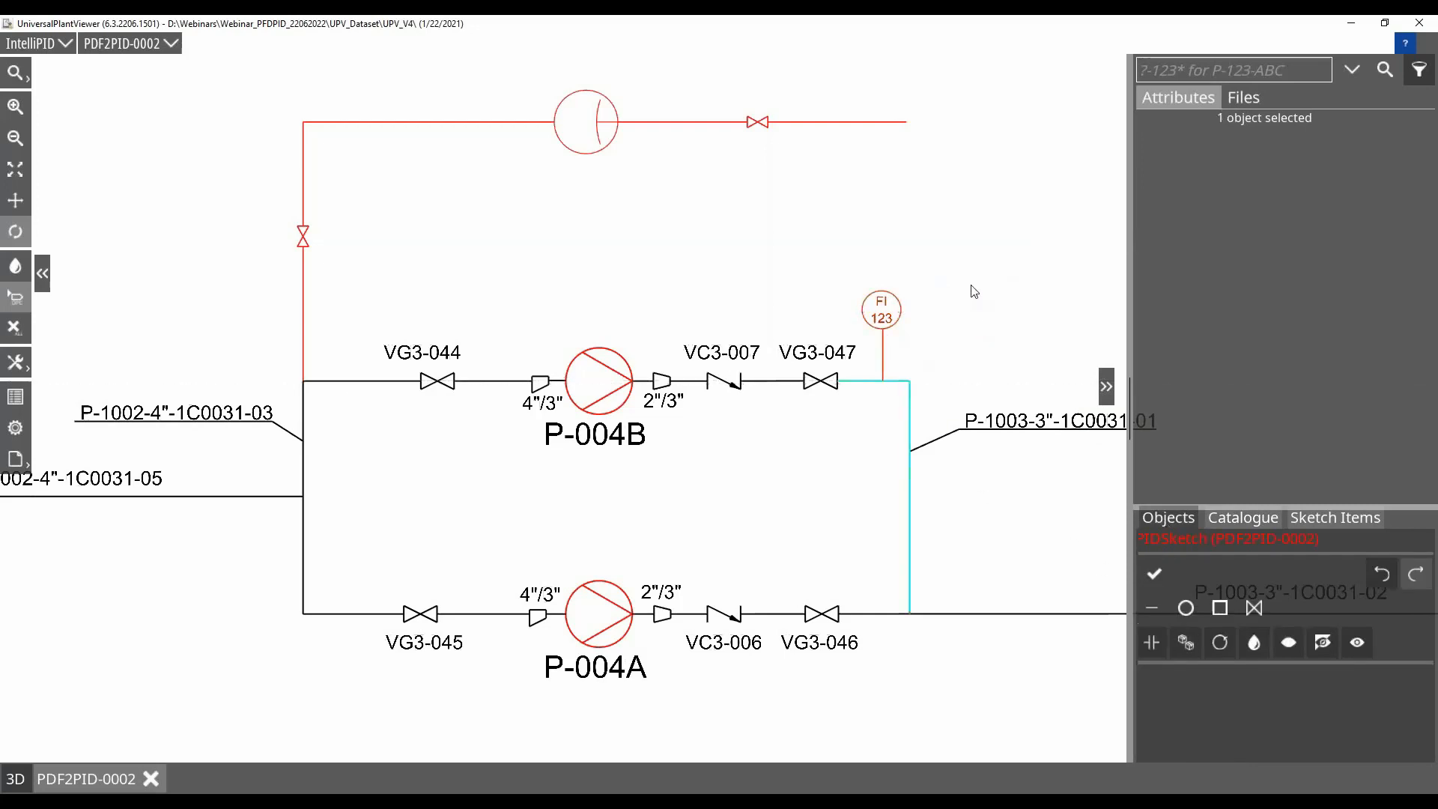
Move the red pipe's horizontal run, including its pump and valve, down closer to the P-004B line
{"action": "left_click", "coordinate": [440, 124]}
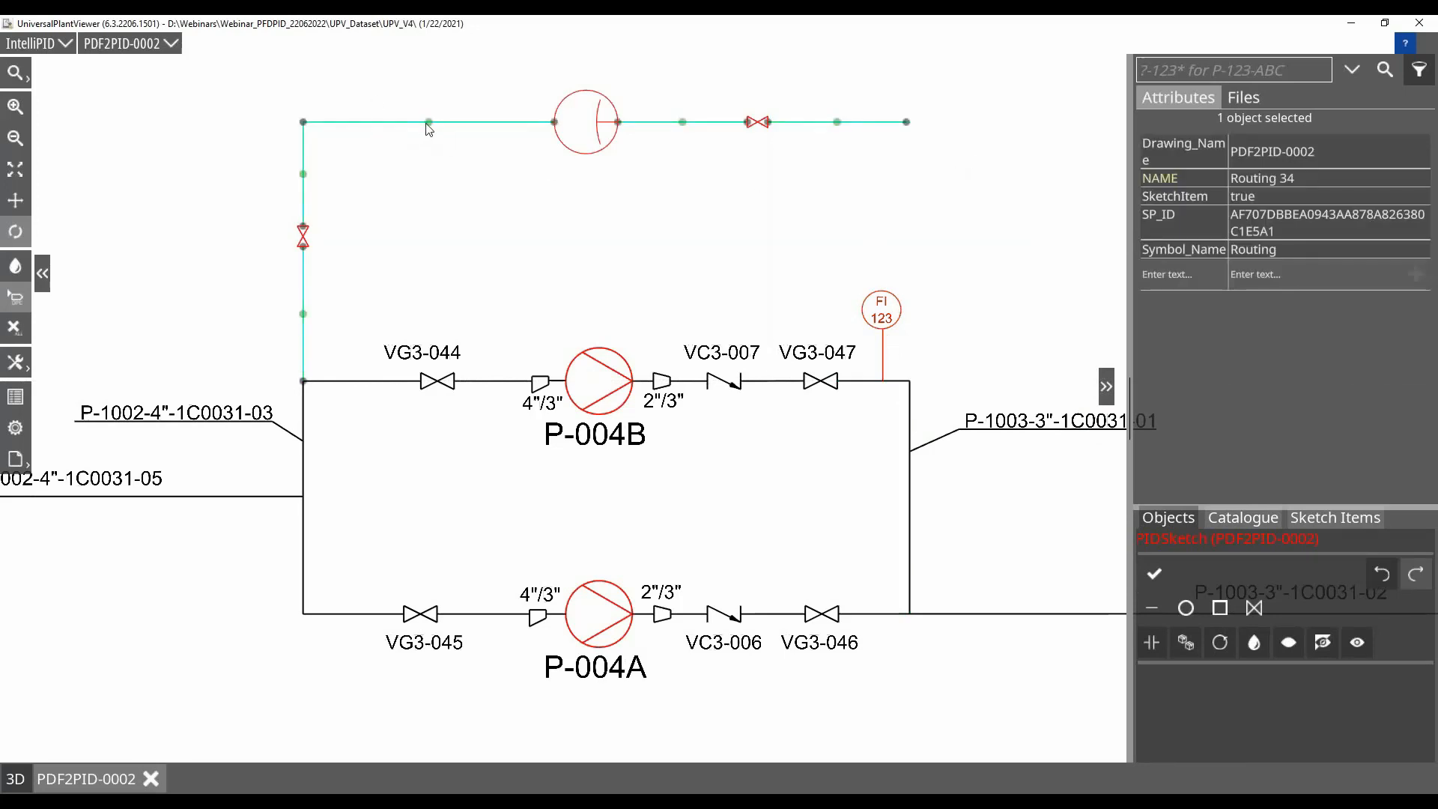
{"action": "left_click_drag", "start_coordinate": [427, 122], "coordinate": [448, 179]}
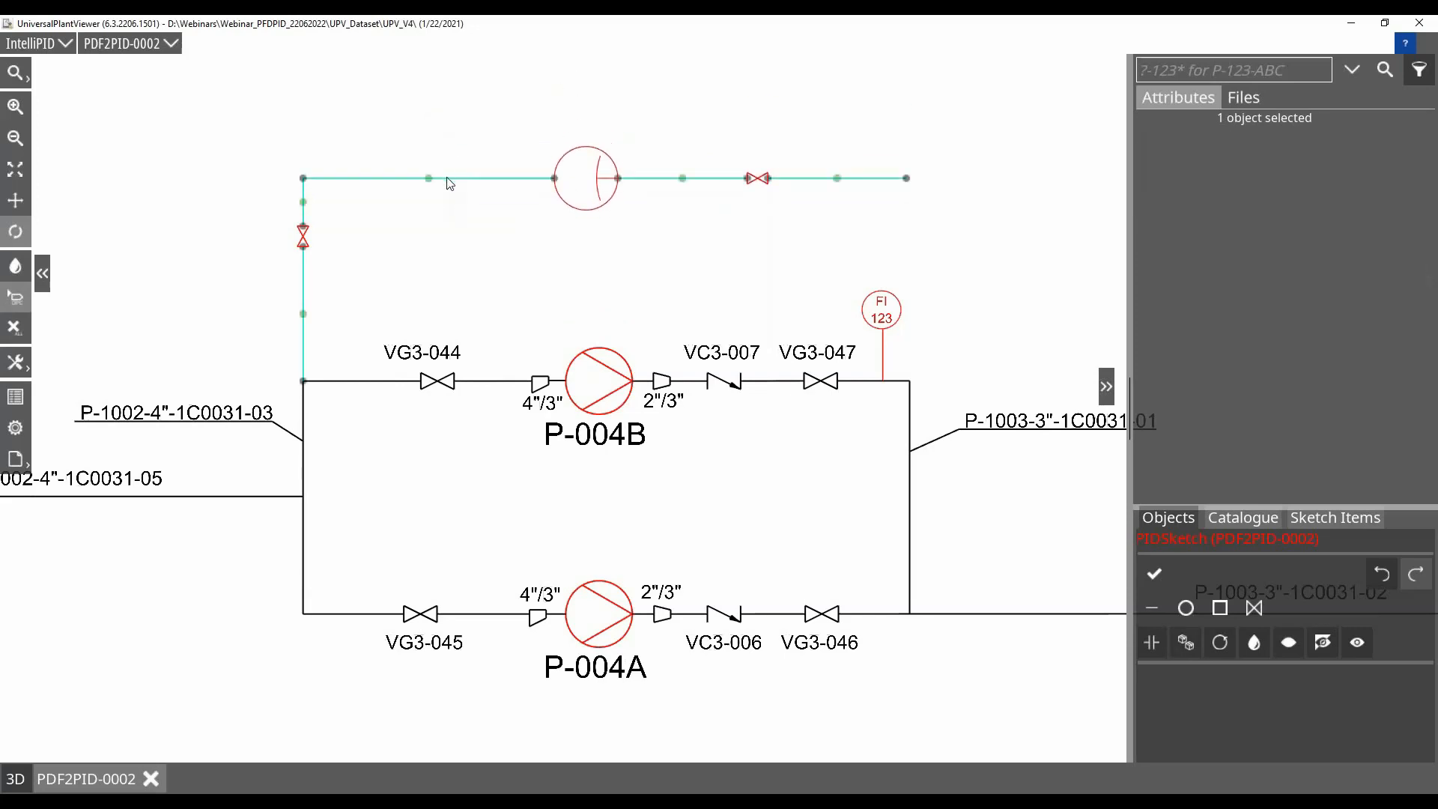
{"action": "left_click", "coordinate": [726, 275]}
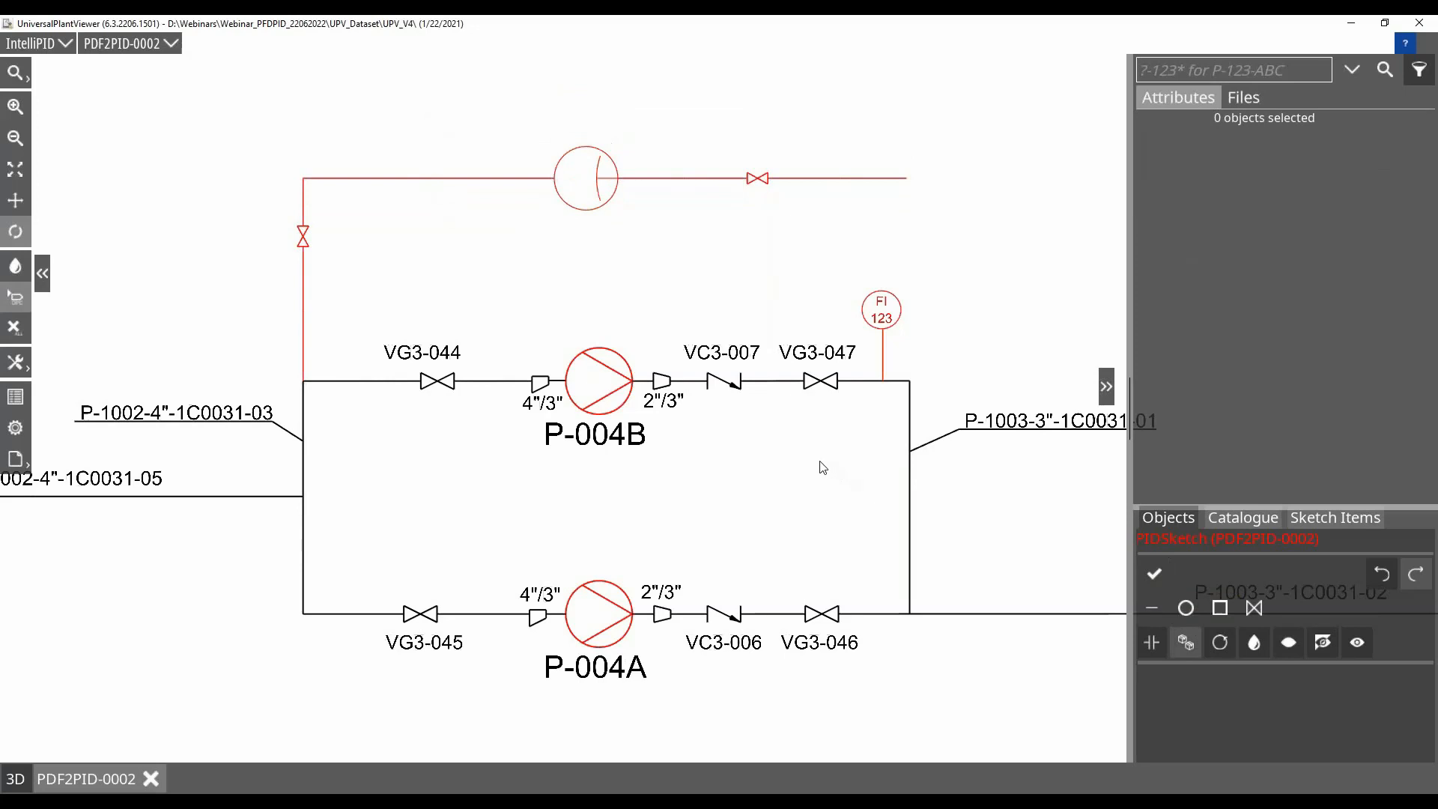
Export the current drawing PDF2PID-0002 with its colours as shown to D:\Export as PDF2PID-0002.pdf
{"action": "scroll", "coordinate": [821, 466], "scroll_direction": "down", "scroll_amount": 2}
{"action": "scroll", "coordinate": [821, 466], "scroll_direction": "down", "scroll_amount": 3}
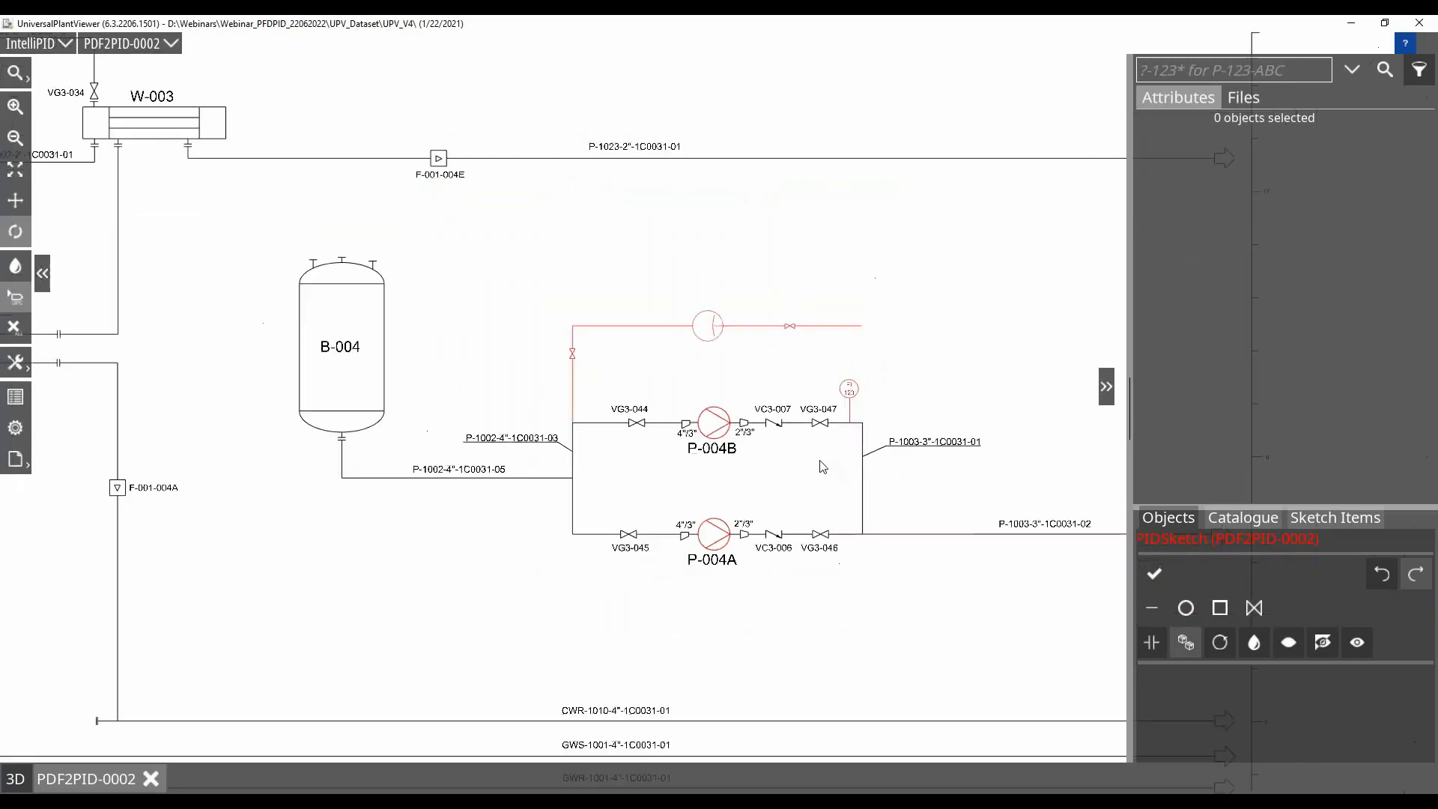
{"action": "left_click", "coordinate": [11, 463]}
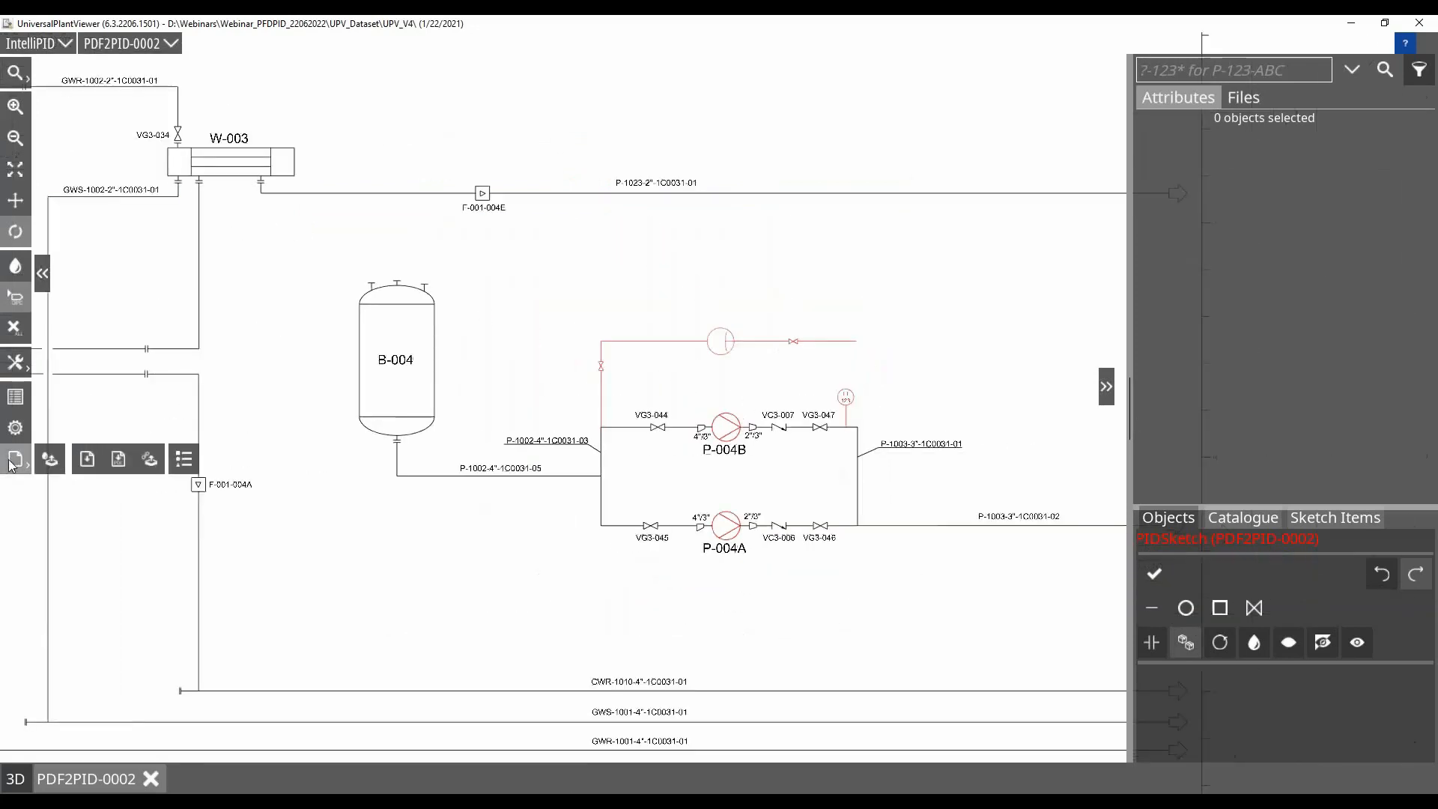
{"action": "left_click", "coordinate": [117, 463]}
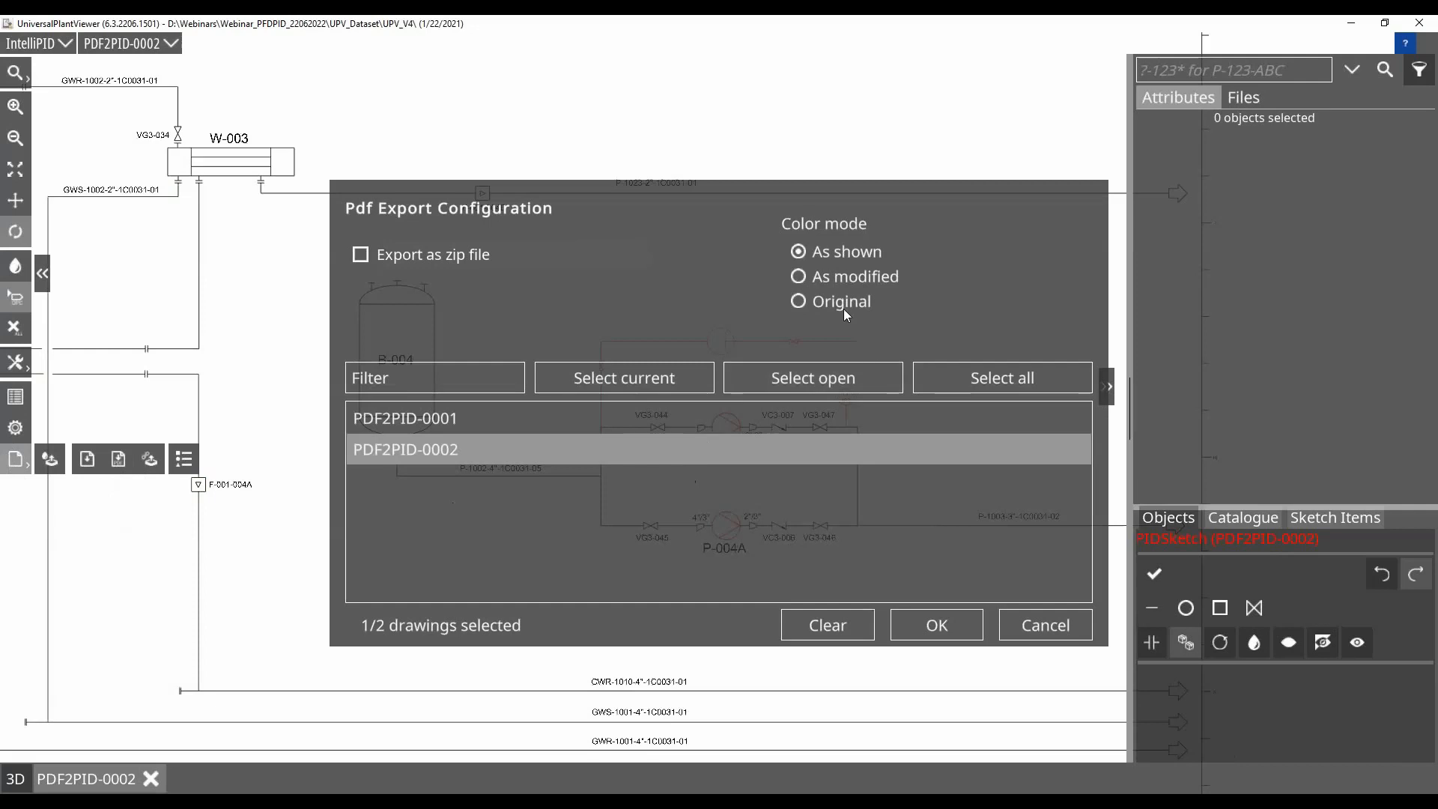
{"action": "left_click", "coordinate": [610, 384]}
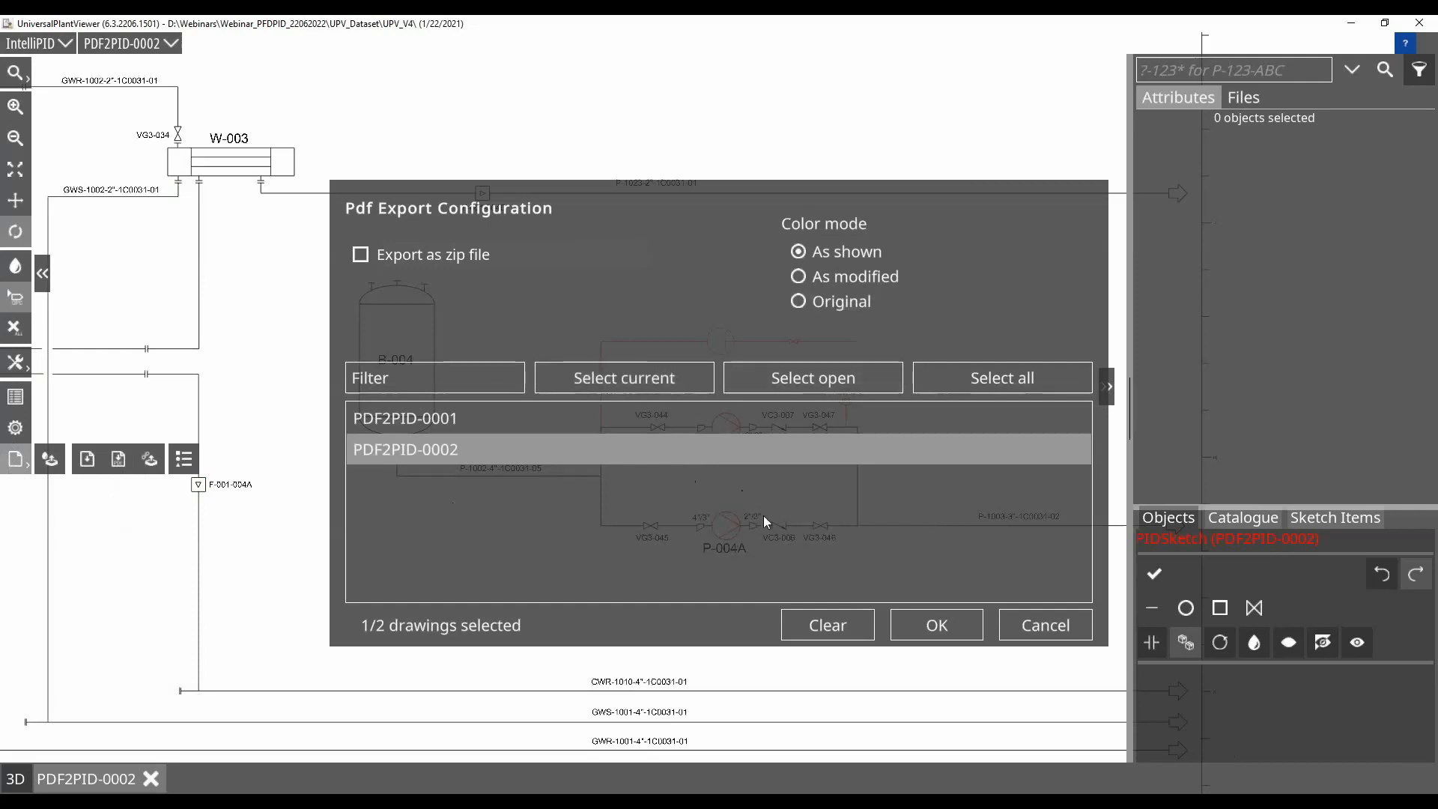
{"action": "left_click", "coordinate": [936, 629]}
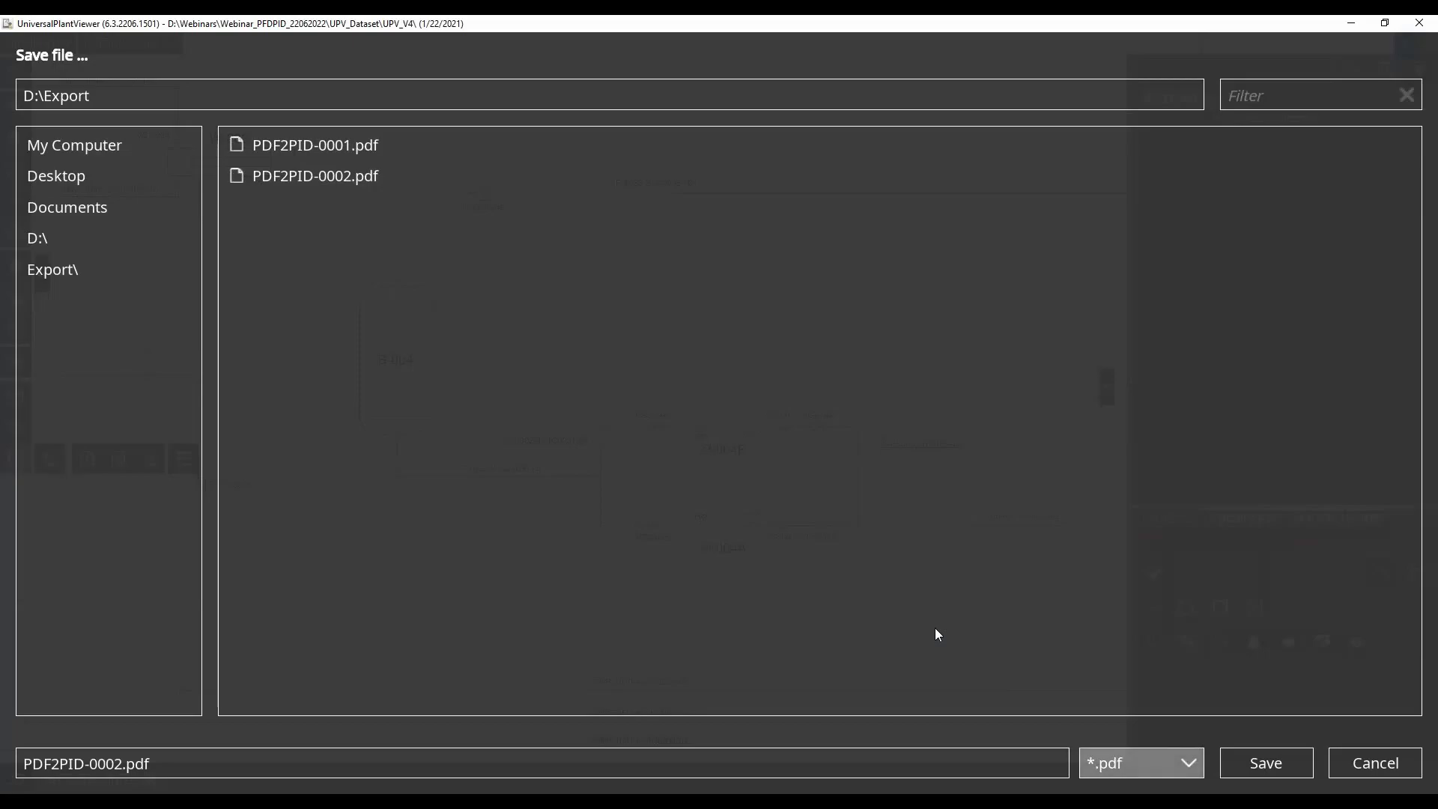
{"action": "left_click", "coordinate": [1268, 762]}
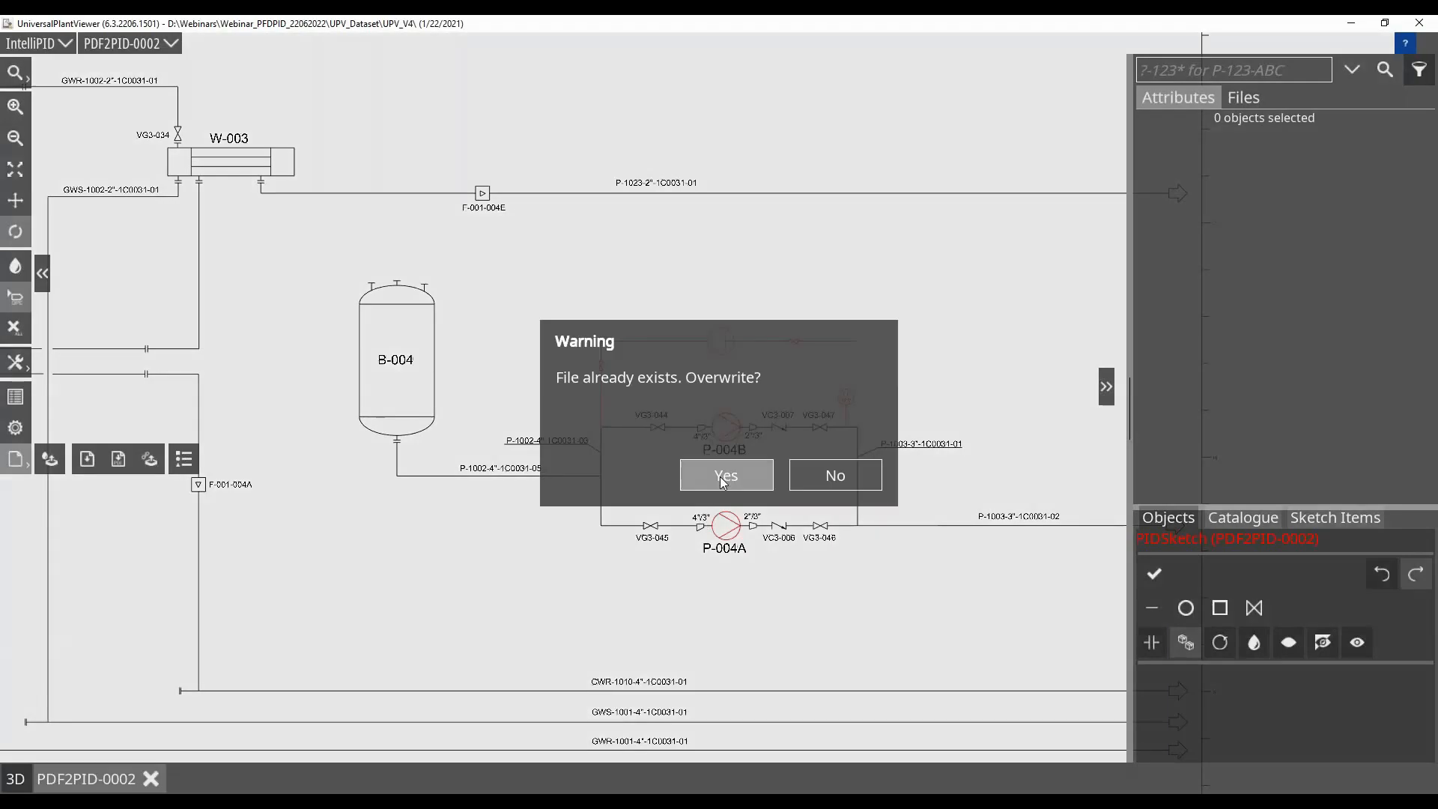
{"action": "left_click", "coordinate": [722, 475]}
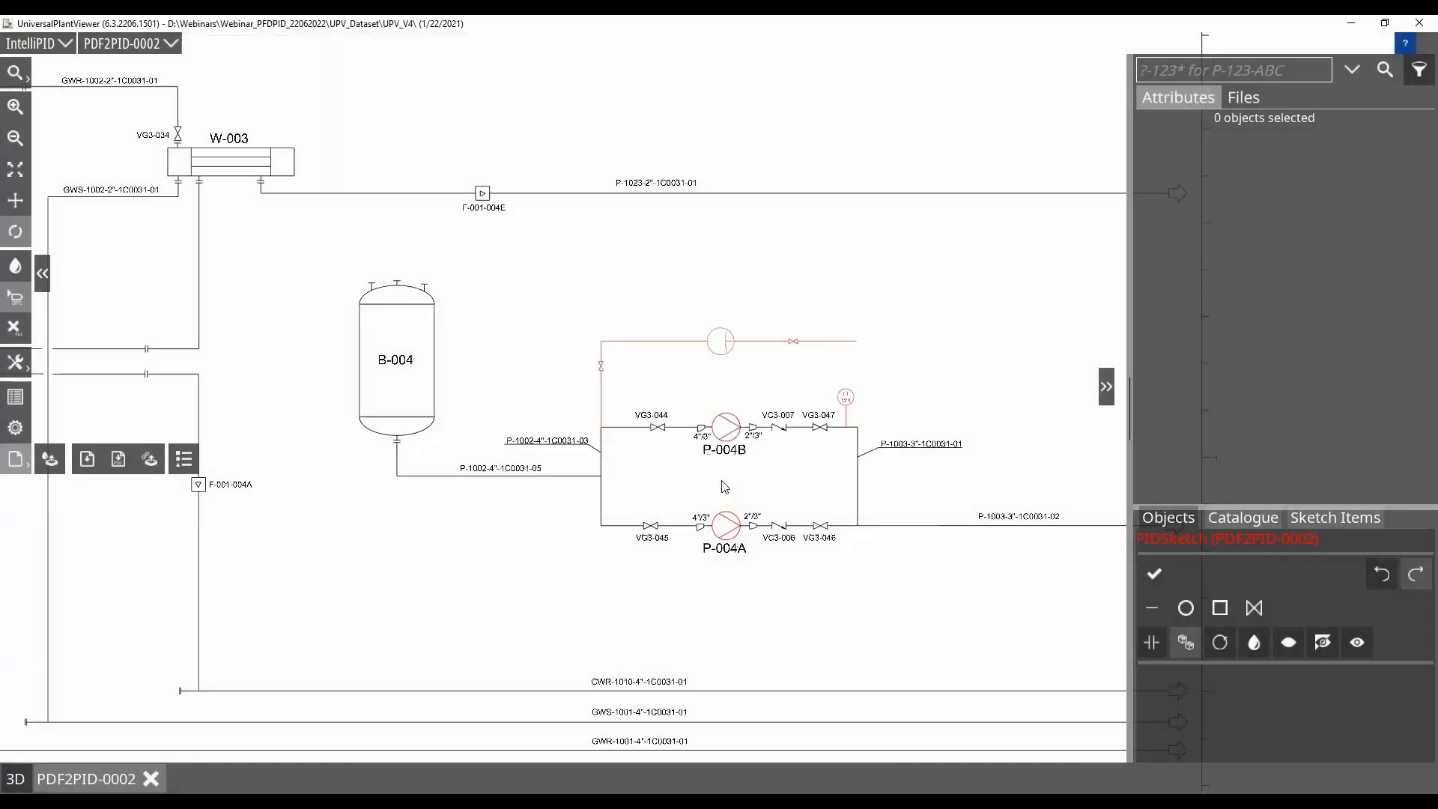
{"action": "left_click", "coordinate": [823, 474]}
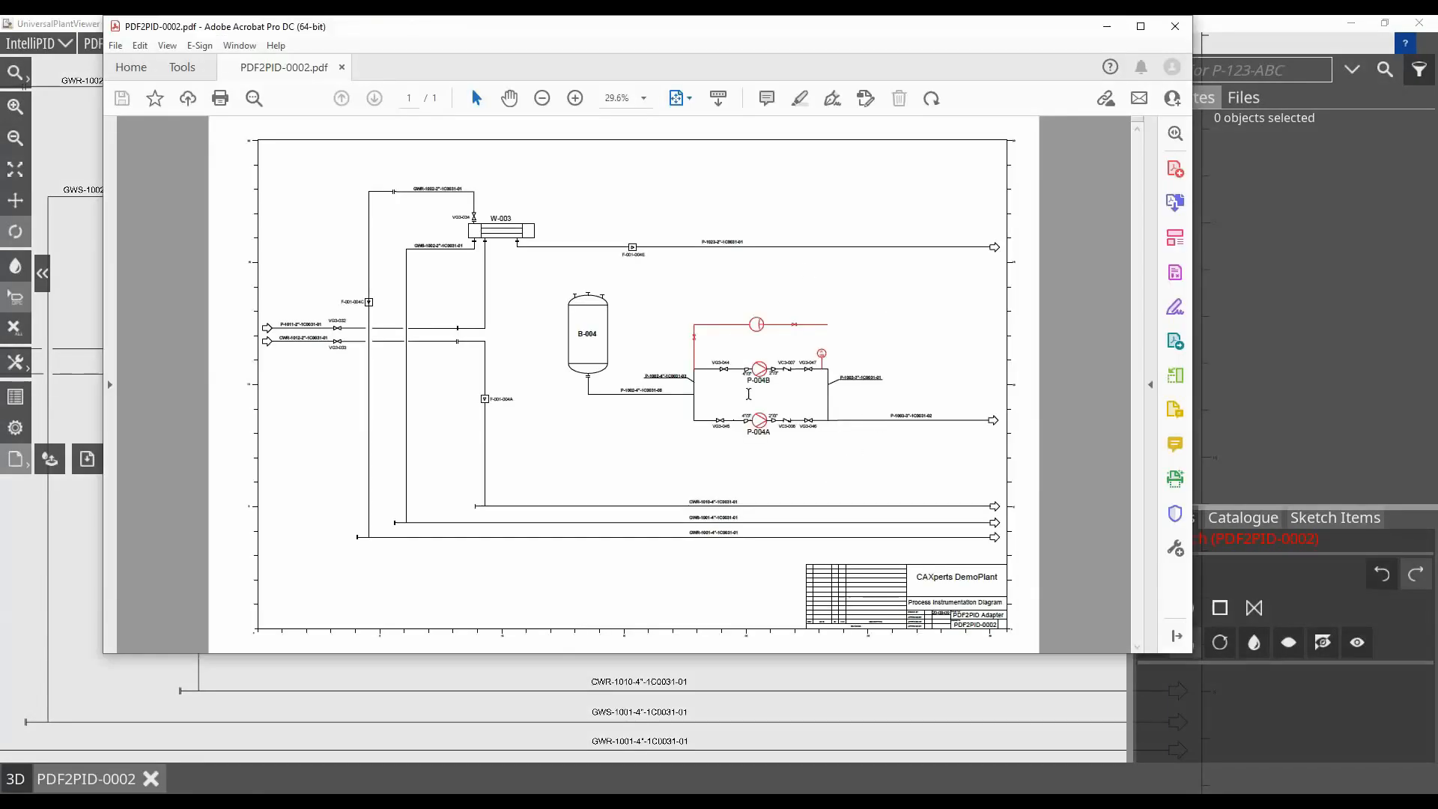
Examine the red sketch additions around pumps P-004A and P-004B in the exported PDF, and close it
{"action": "scroll", "coordinate": [748, 393], "scroll_direction": "up", "scroll_amount": 2, "text": "ctrl"}
{"action": "scroll", "coordinate": [757, 399], "scroll_direction": "up", "scroll_amount": 1, "text": "ctrl"}
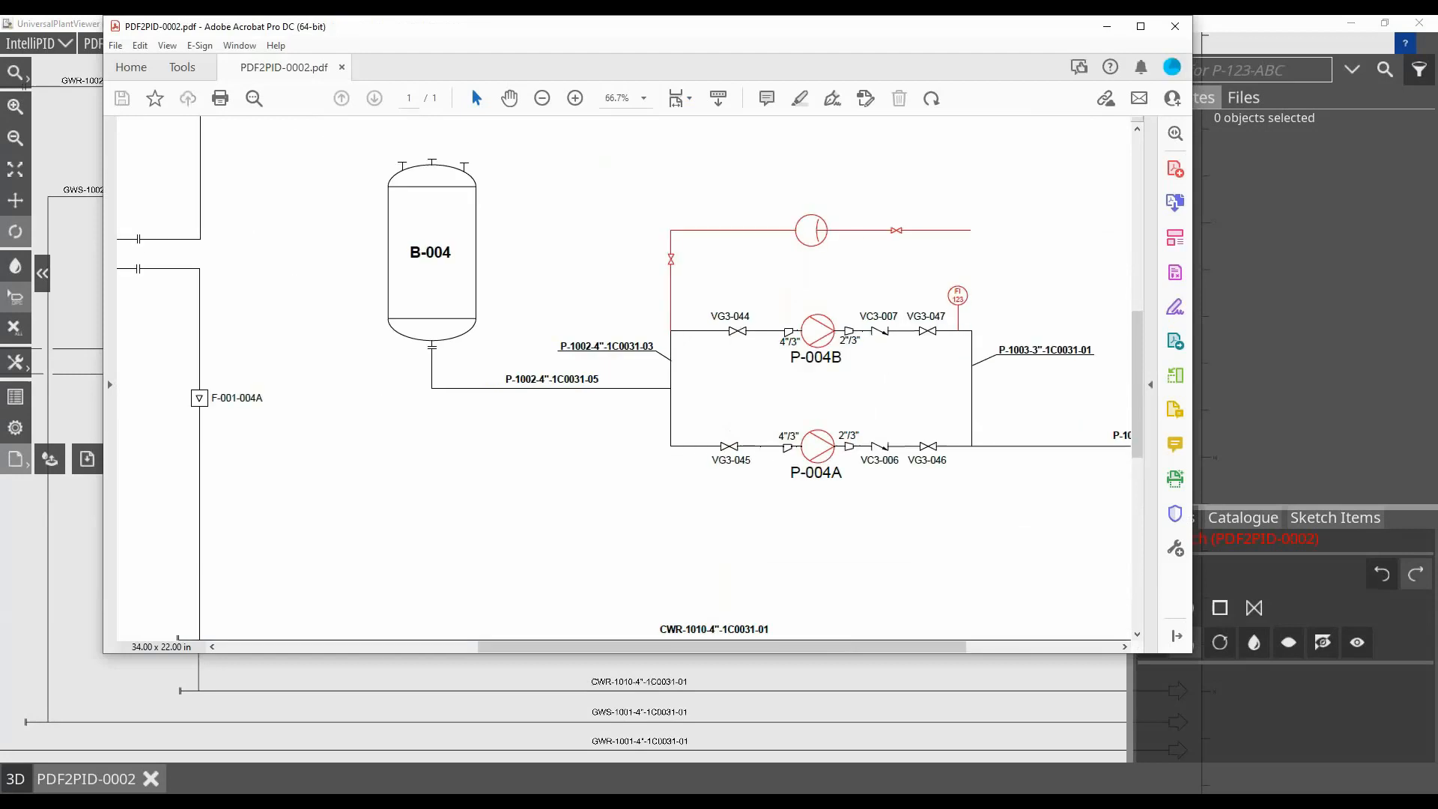
{"action": "left_click", "coordinate": [1175, 26]}
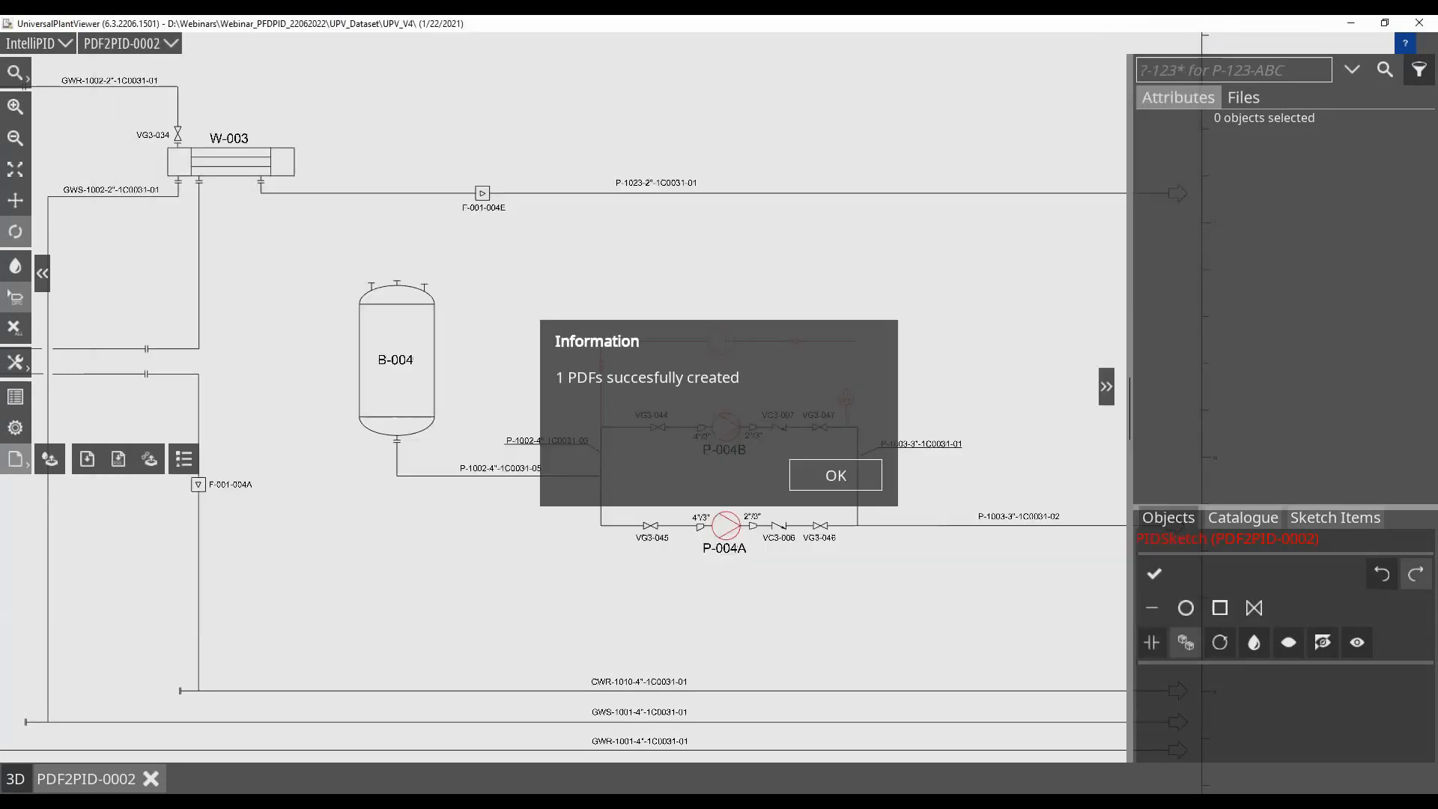
{"action": "left_click", "coordinate": [824, 479]}
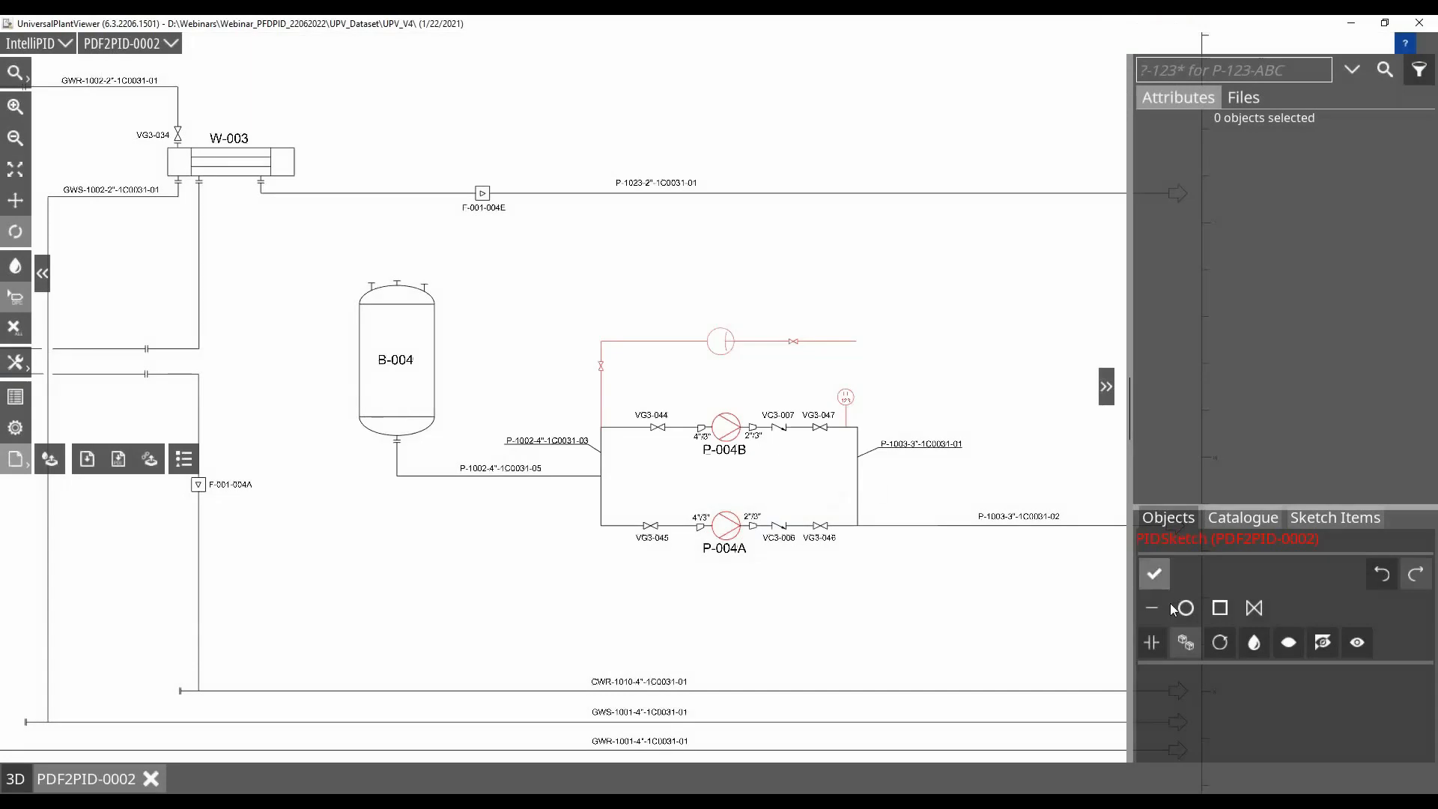
Finish editing the current PIDSketch and add a new PIDSketch named InspectionPlan to the model
{"action": "left_click", "coordinate": [1154, 577]}
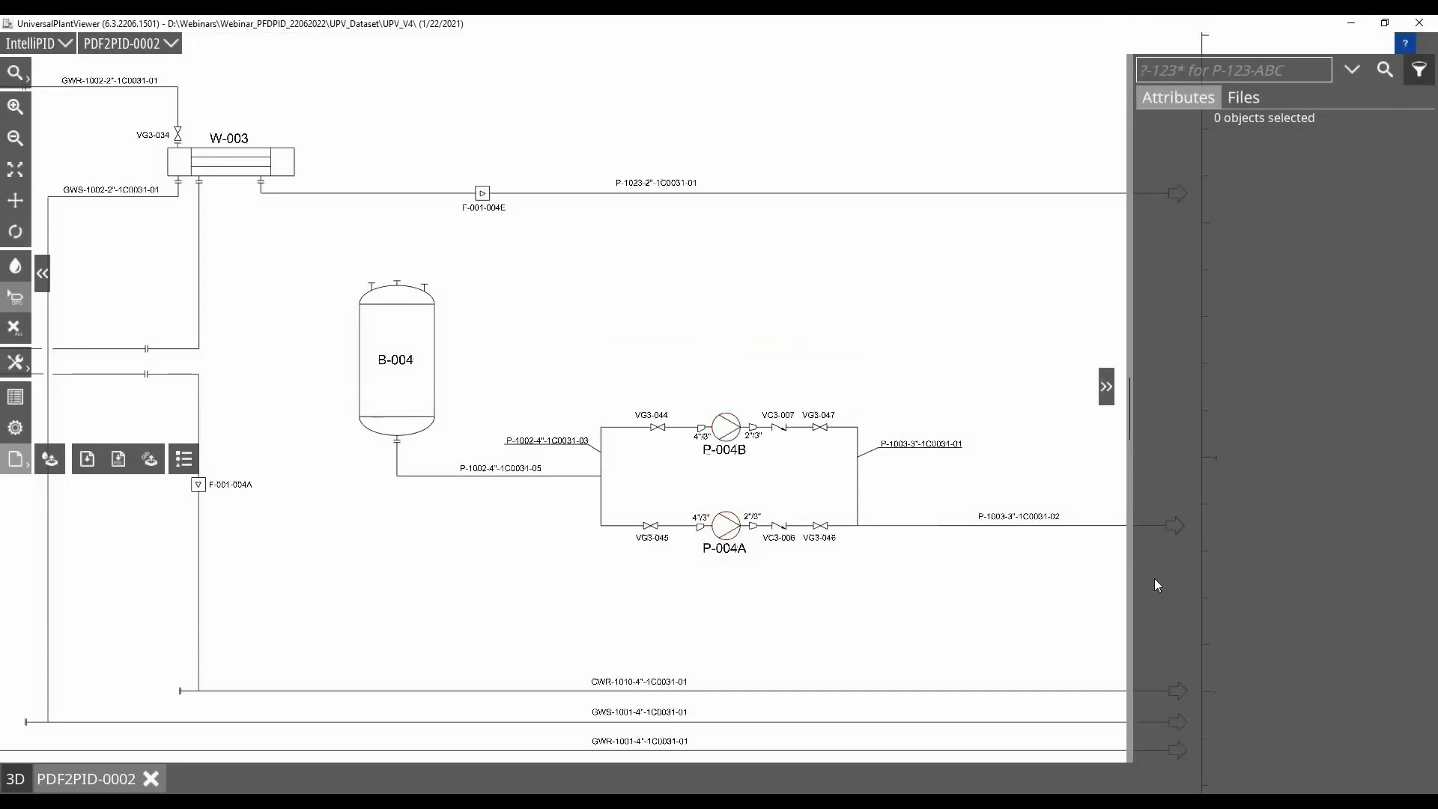
{"action": "scroll", "coordinate": [864, 405], "scroll_direction": "down", "scroll_amount": 2}
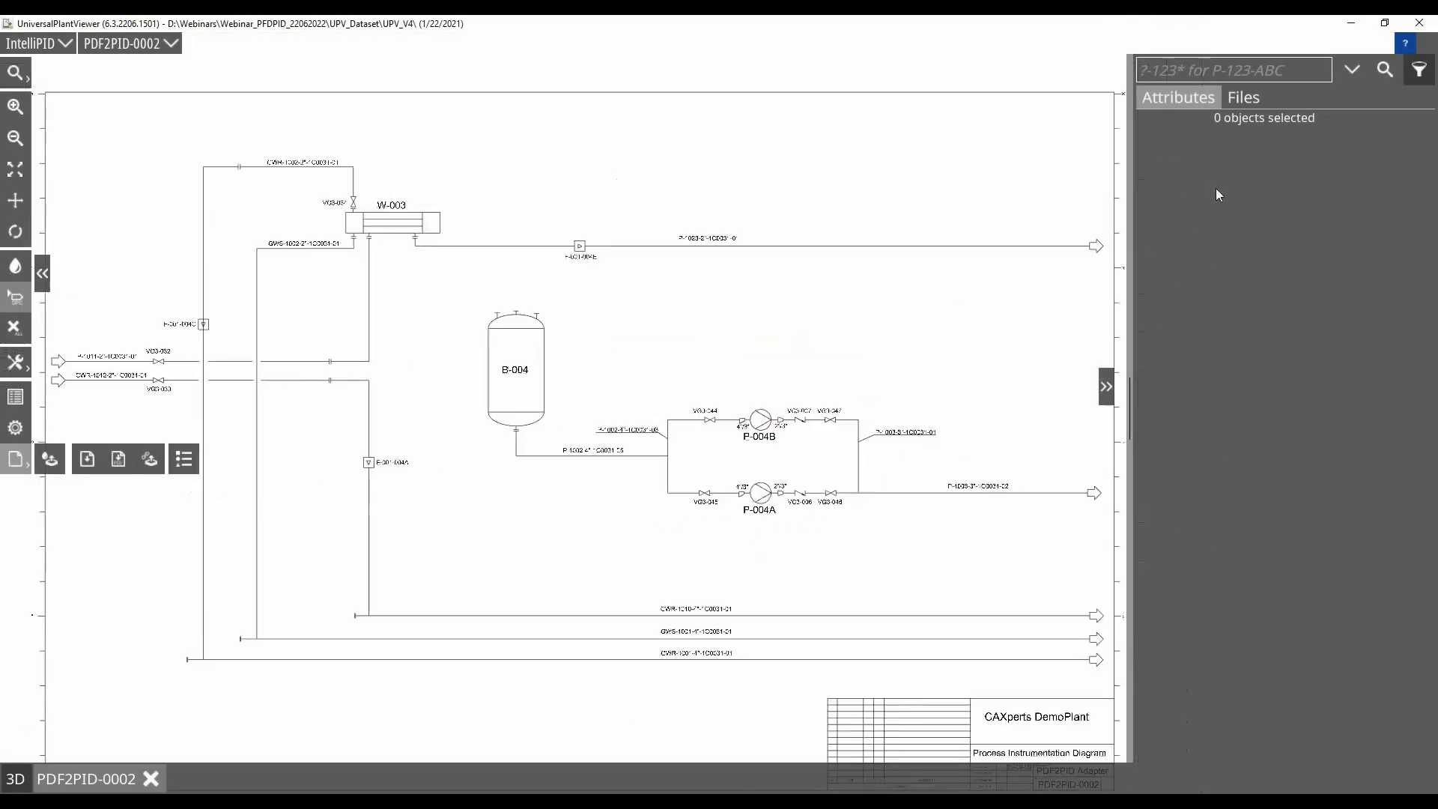
{"action": "left_click", "coordinate": [1243, 99]}
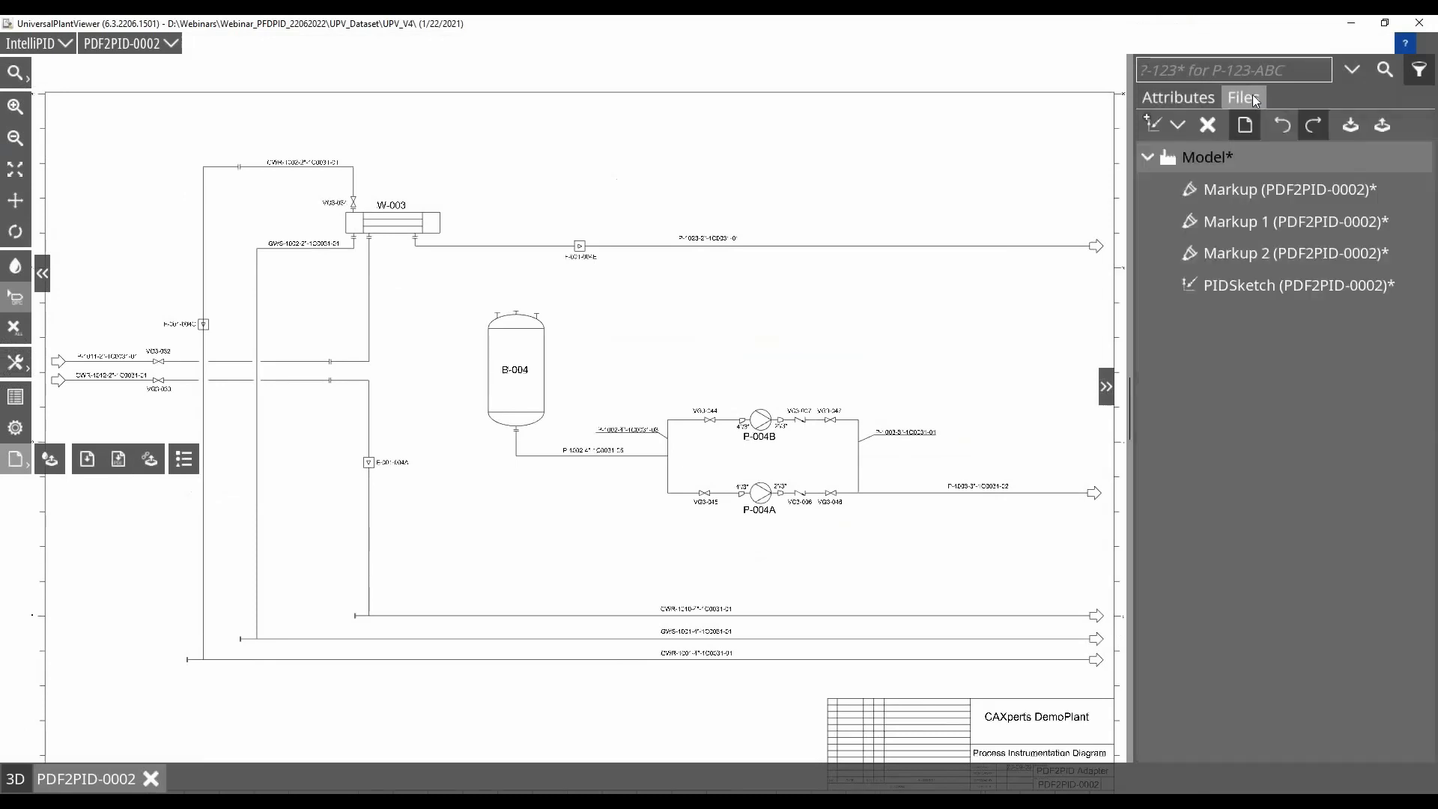
{"action": "left_click", "coordinate": [1178, 126]}
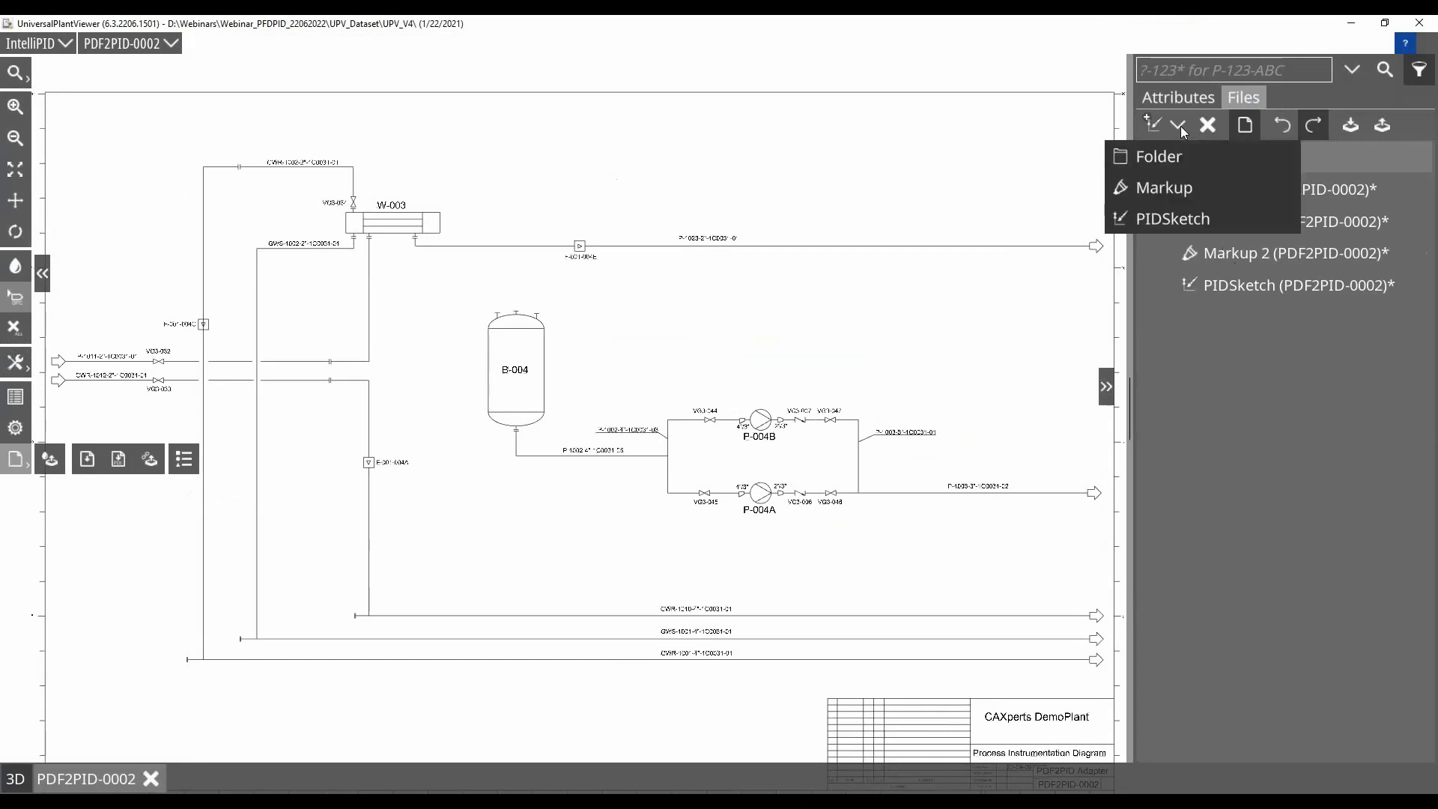
{"action": "left_click", "coordinate": [1171, 219]}
{"action": "type", "text": "In"}
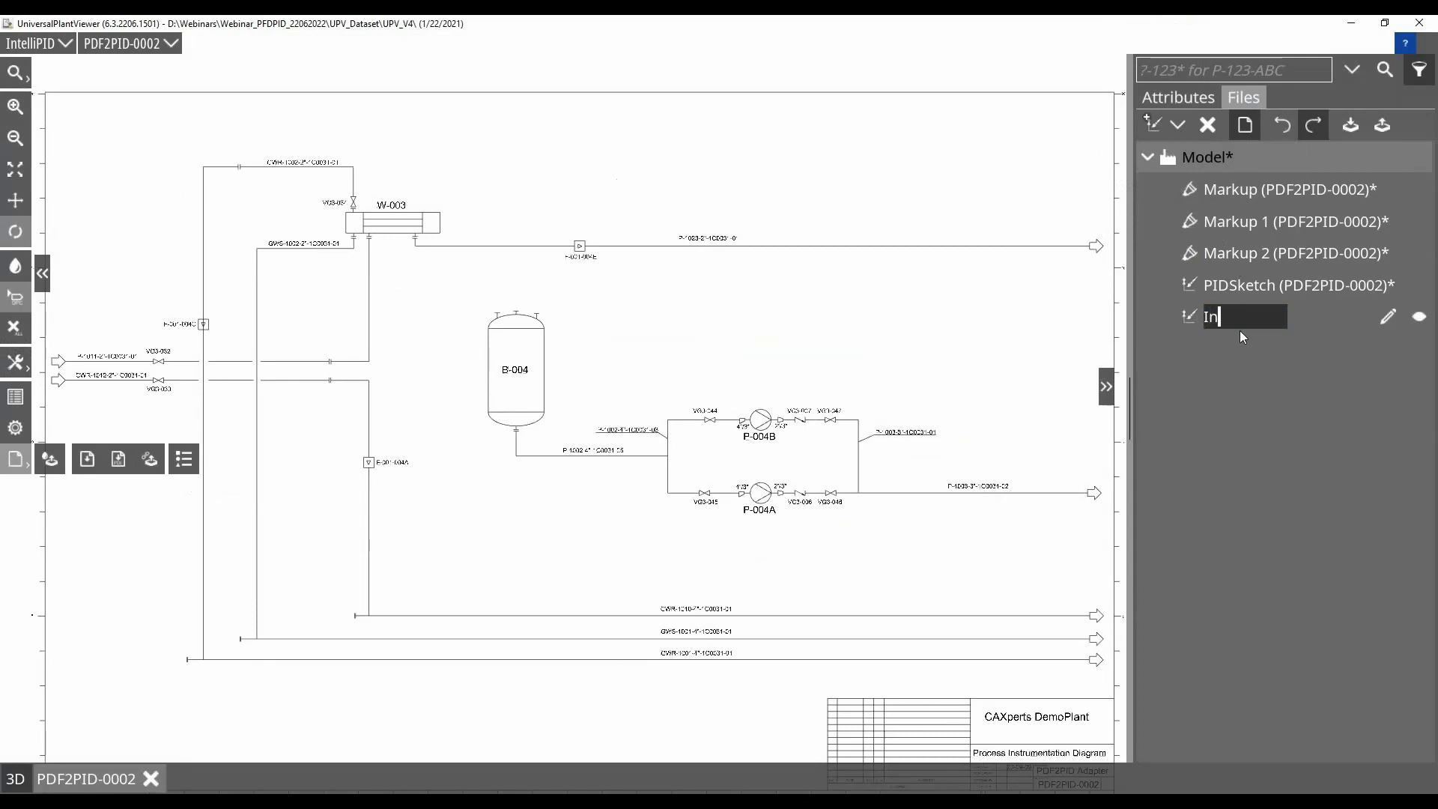
{"action": "type", "text": "spectionPlan"}
{"action": "key", "text": "Return"}
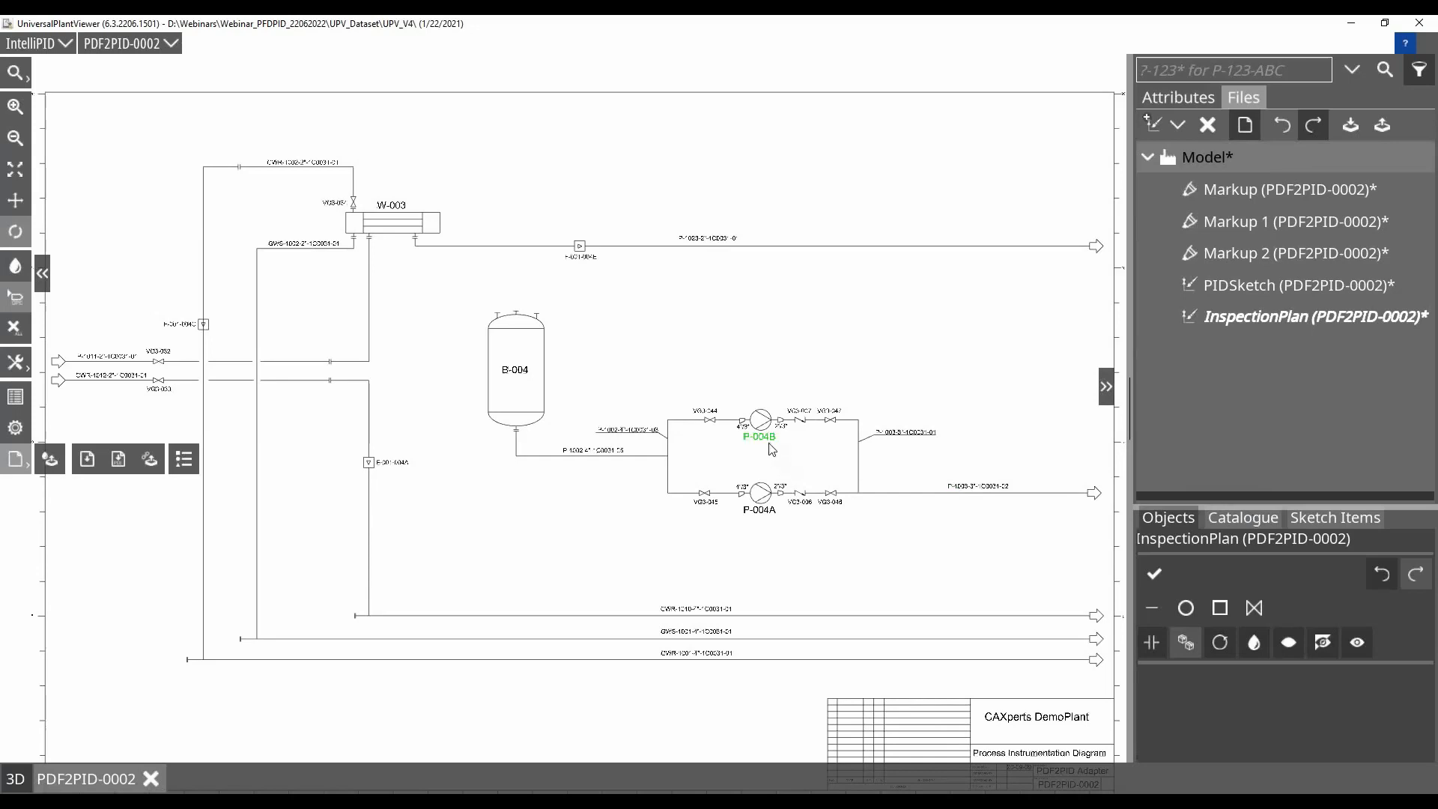
Place InspectionPoint symbols from the catalogue at valves VG3-044 and VG3-047 on the P-004B line
{"action": "scroll", "coordinate": [775, 451], "scroll_direction": "up", "scroll_amount": 5}
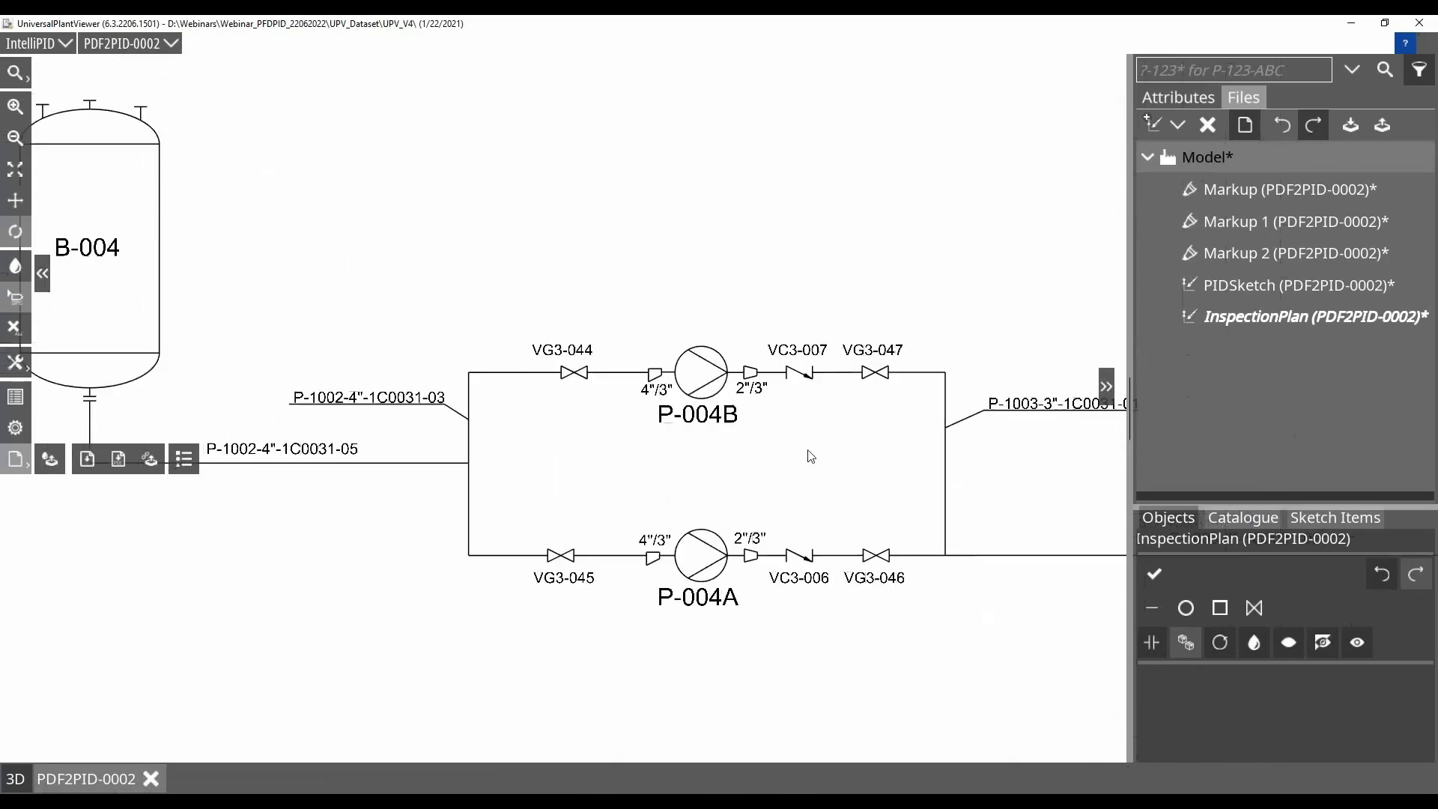
{"action": "scroll", "coordinate": [713, 493], "scroll_direction": "up", "scroll_amount": 3}
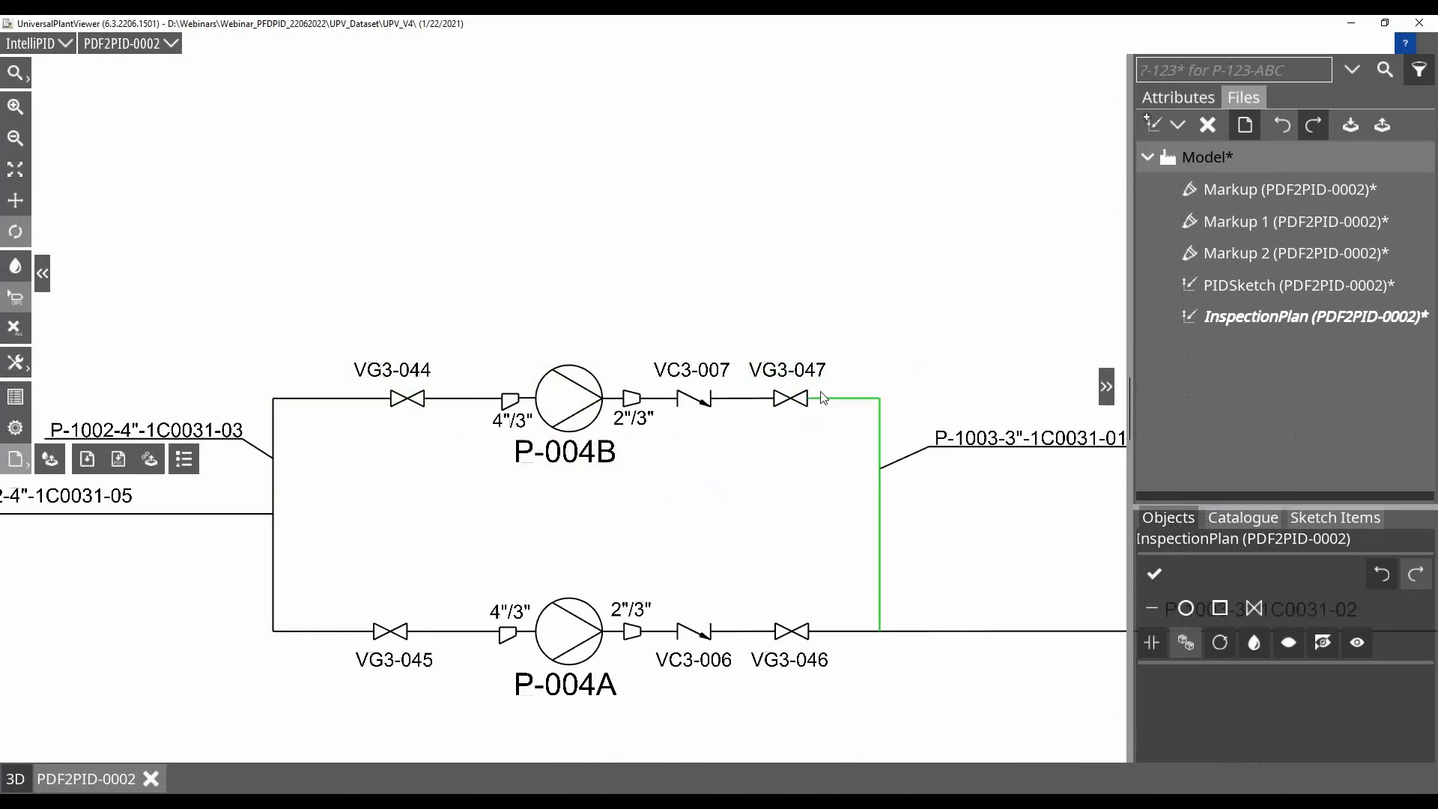
{"action": "left_click", "coordinate": [418, 402]}
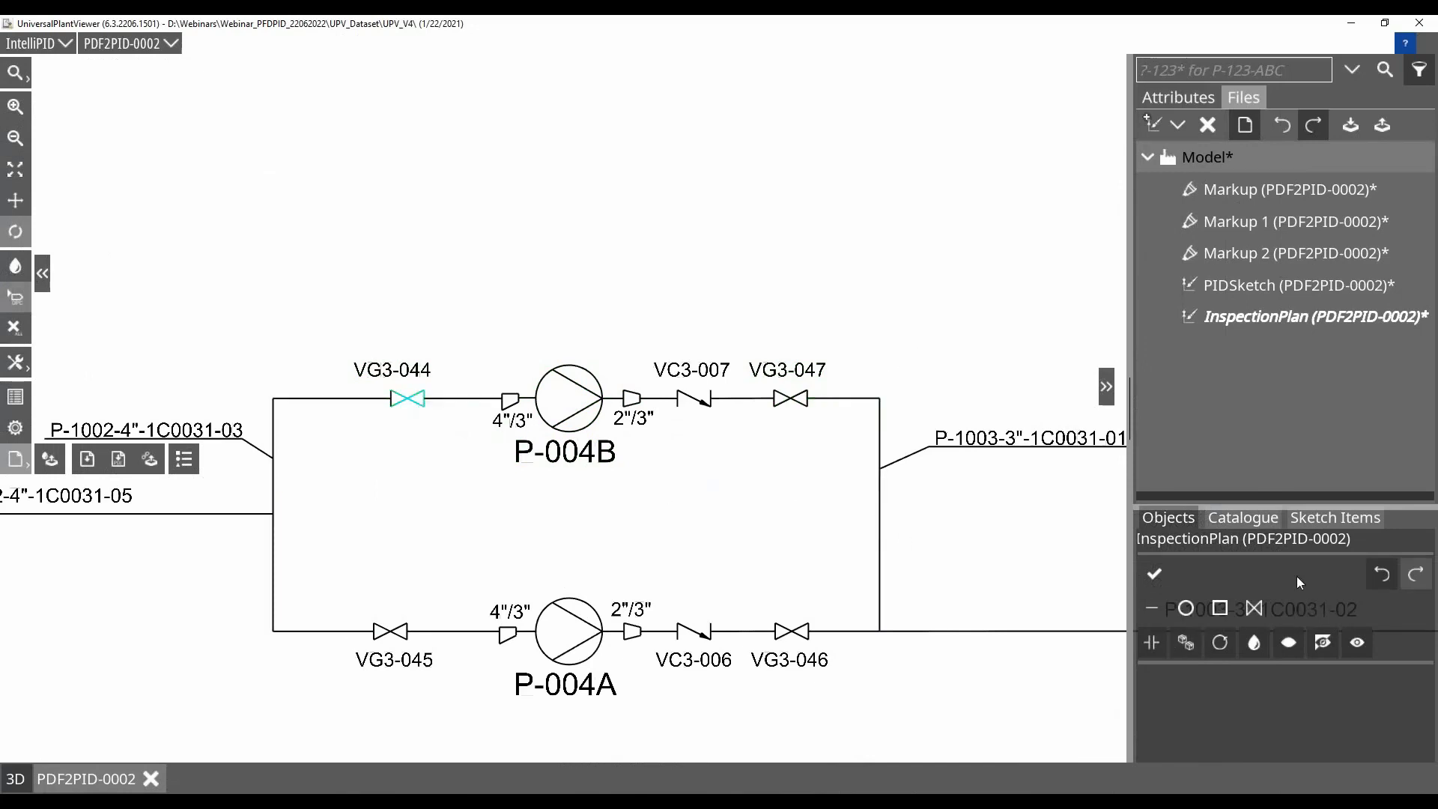
{"action": "left_click", "coordinate": [1265, 516]}
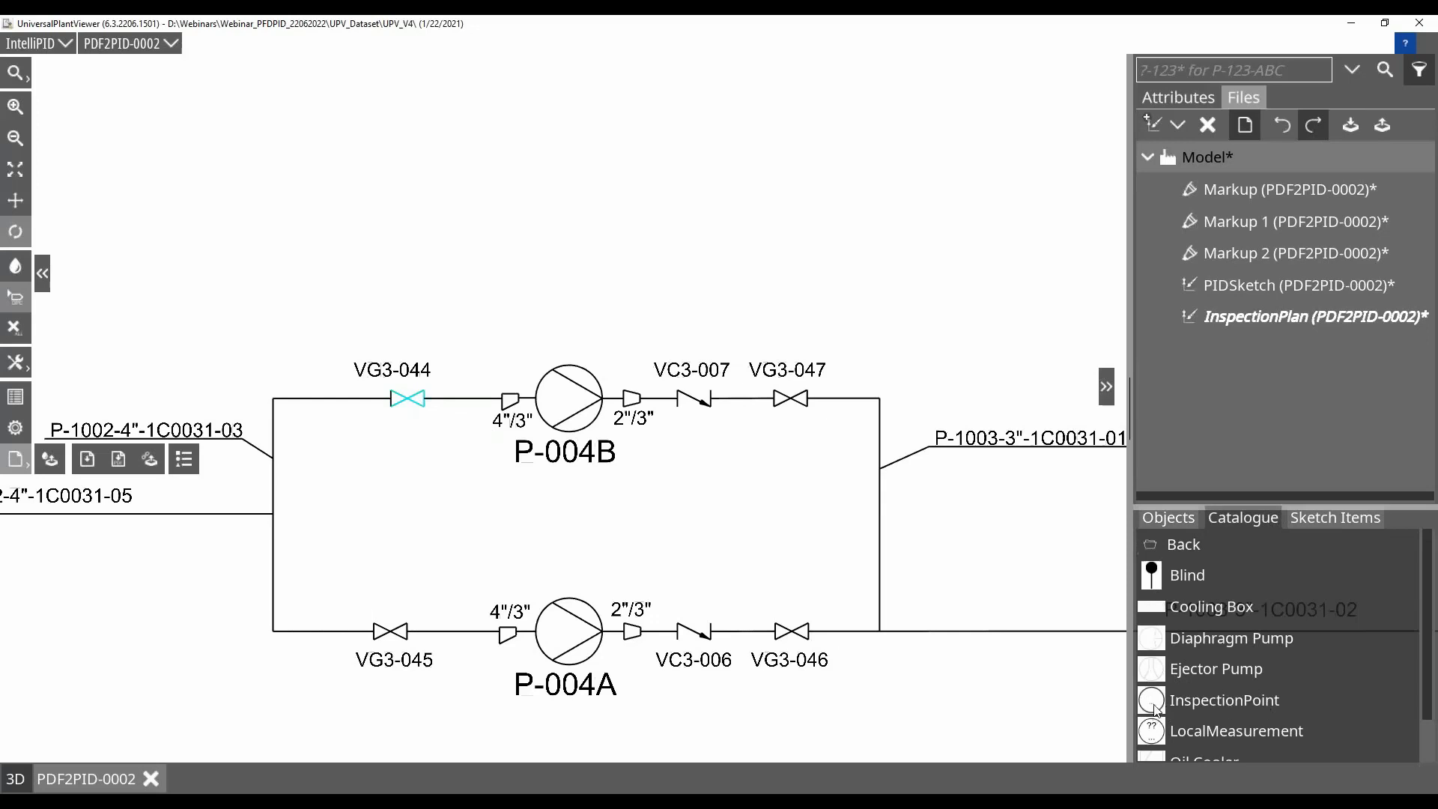
{"action": "left_click_drag", "start_coordinate": [1156, 707], "coordinate": [460, 354]}
{"action": "left_click_drag", "start_coordinate": [1166, 699], "coordinate": [868, 370]}
Set the VG3-047 inspection point's InspectionPoint number to 23 and its IP_Description to Closed
{"action": "left_click", "coordinate": [1178, 97]}
{"action": "scroll", "coordinate": [886, 365], "scroll_direction": "up", "scroll_amount": 3}
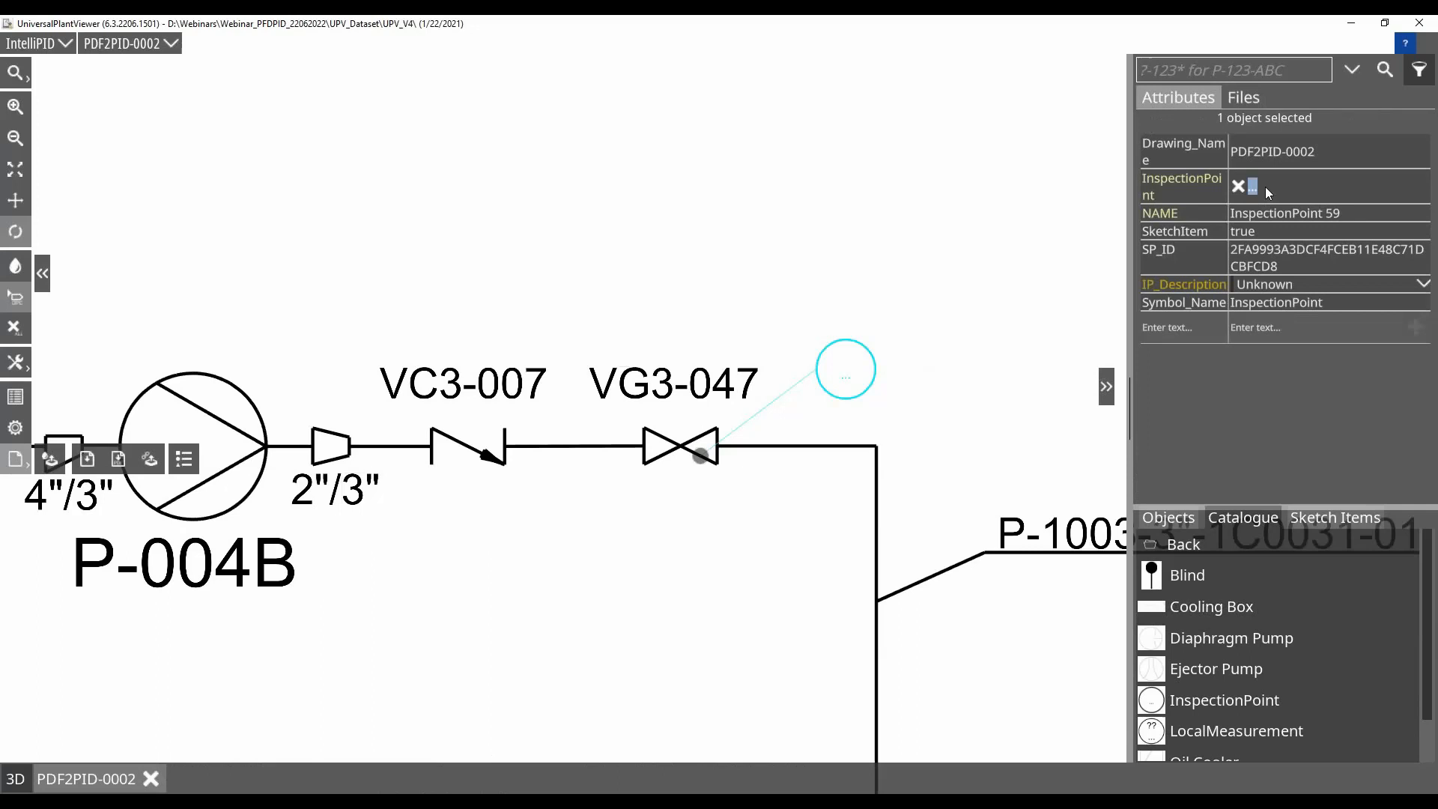
{"action": "type", "text": "23"}
{"action": "key", "text": "Return"}
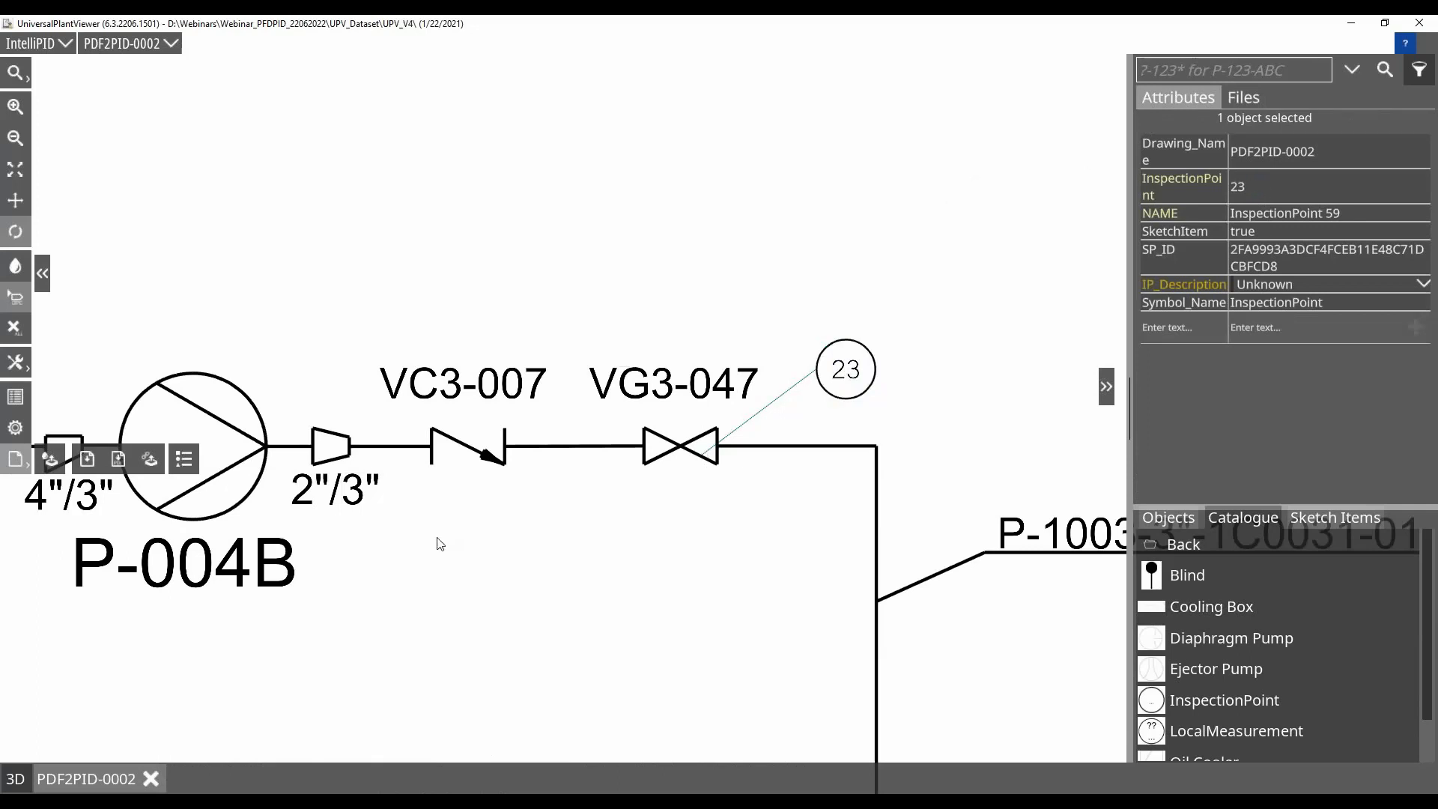
{"action": "scroll", "coordinate": [437, 538], "scroll_direction": "down", "scroll_amount": 2}
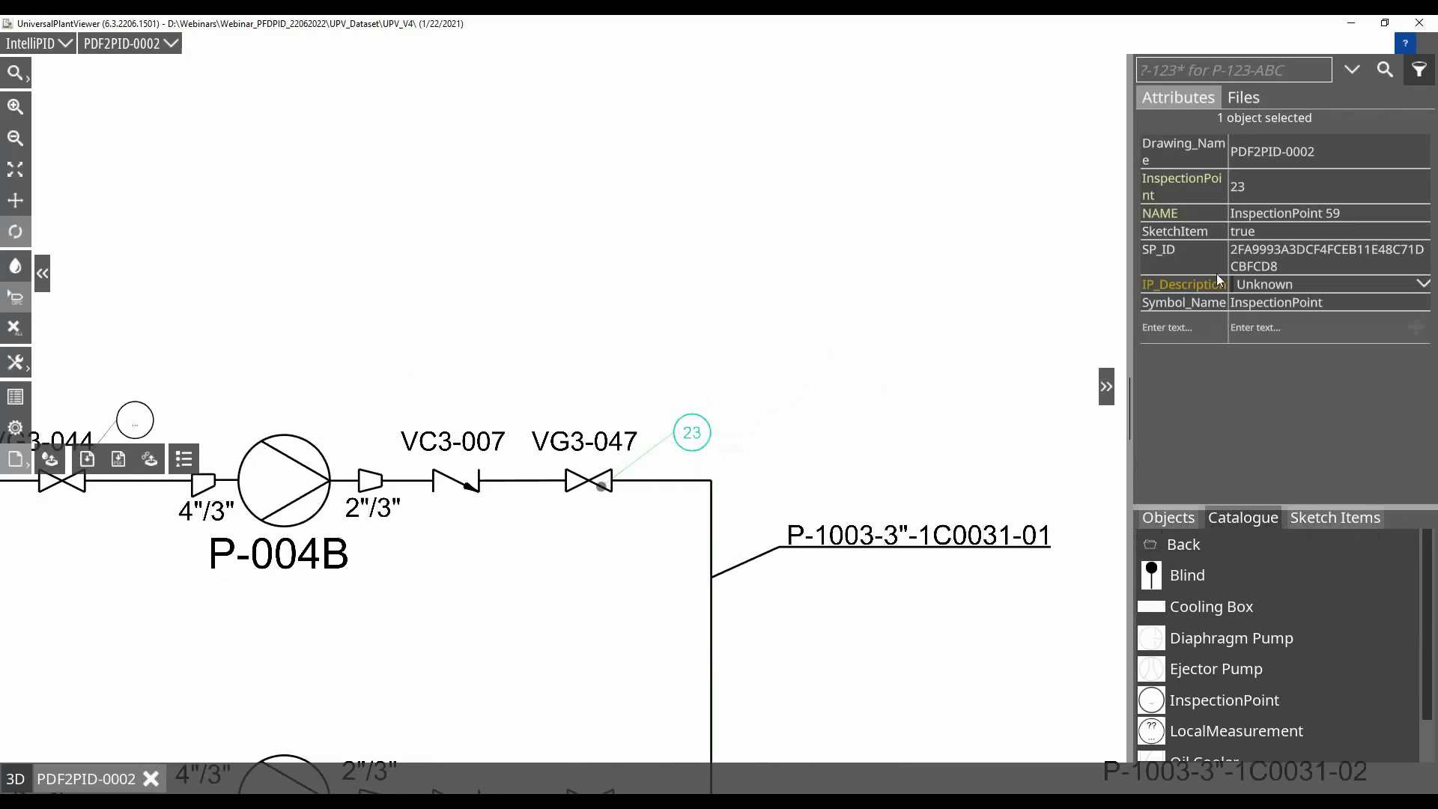
{"action": "left_click", "coordinate": [1408, 268]}
{"action": "left_click", "coordinate": [1423, 286]}
{"action": "left_click", "coordinate": [1424, 285]}
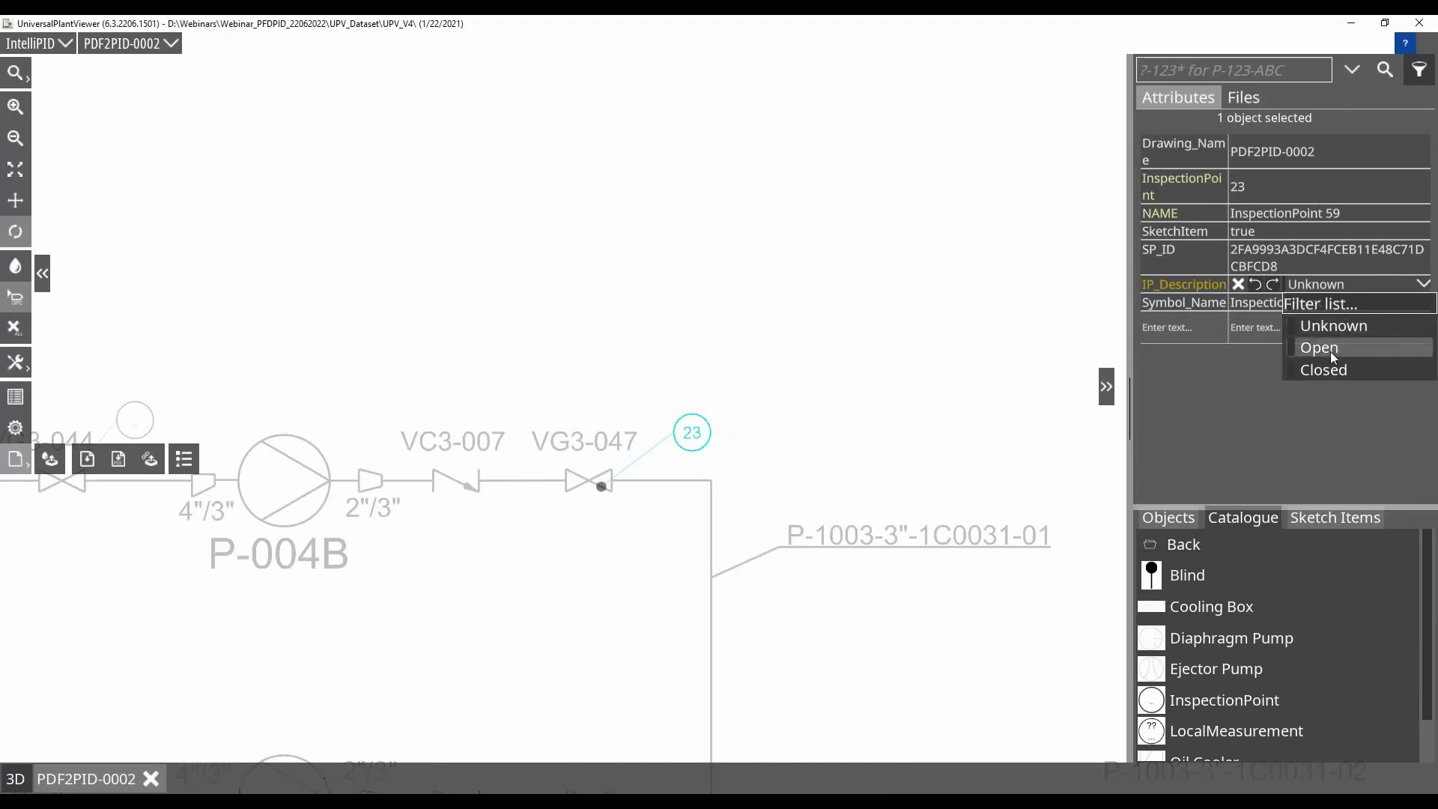
{"action": "left_click", "coordinate": [1324, 369]}
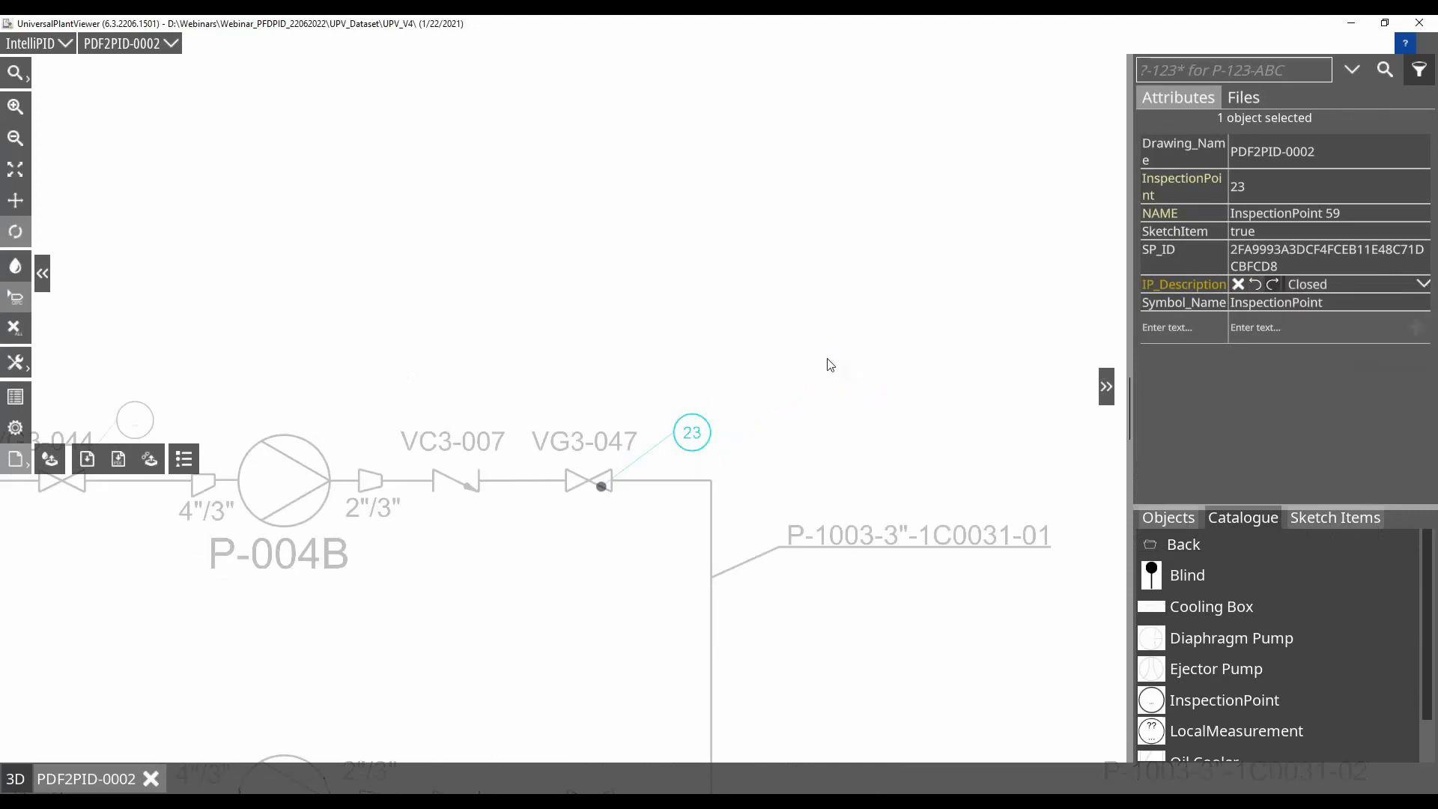
Set the VG3-044 inspection point's InspectionPoint number to 22 and its IP_Description to Open
{"action": "left_click_drag", "start_coordinate": [135, 546], "coordinate": [370, 512]}
{"action": "left_click", "coordinate": [381, 405]}
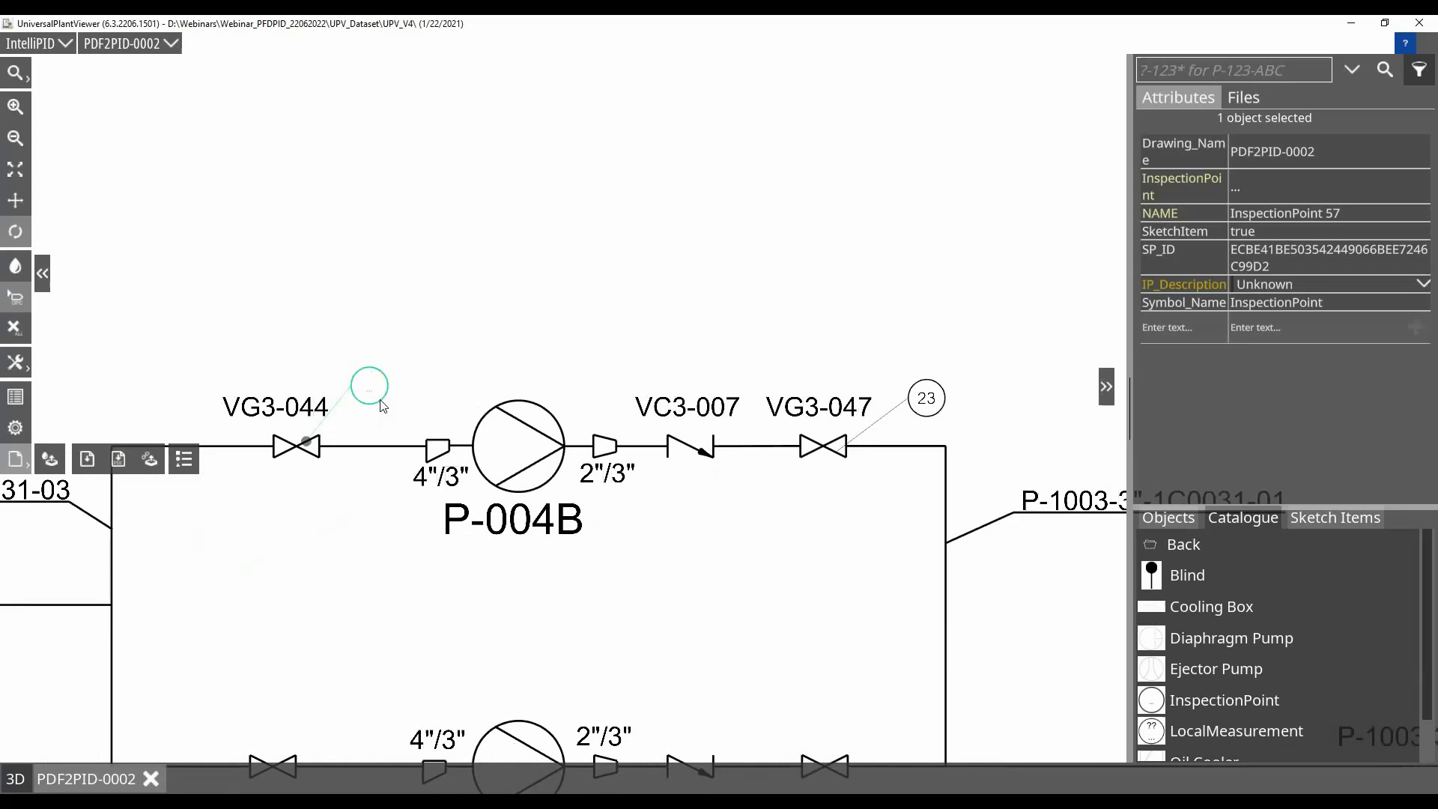
{"action": "left_click", "coordinate": [1271, 188]}
{"action": "type", "text": "22"}
{"action": "key", "text": "Return"}
{"action": "left_click", "coordinate": [710, 248]}
{"action": "left_click", "coordinate": [1304, 283]}
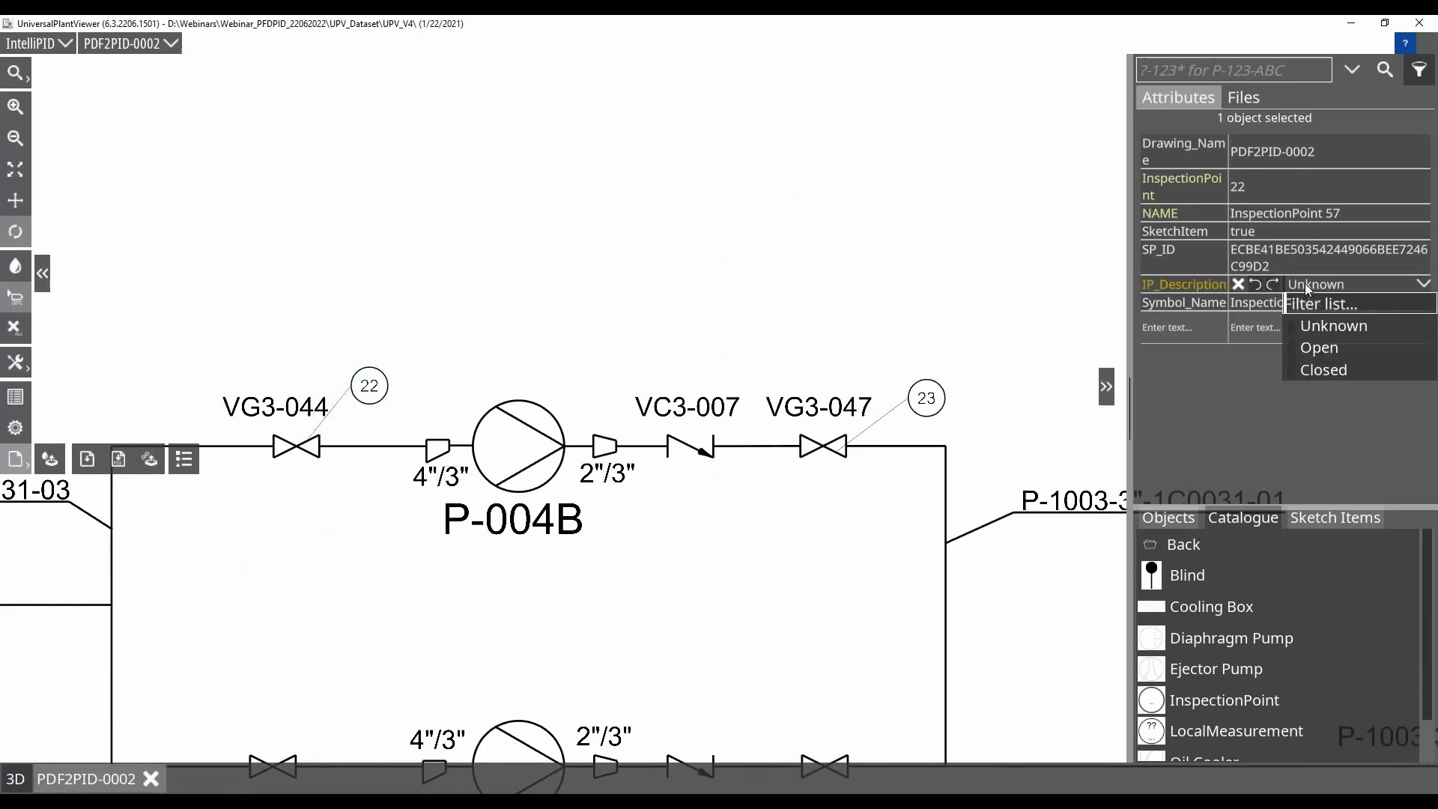
{"action": "left_click", "coordinate": [1322, 349]}
{"action": "left_click", "coordinate": [950, 285]}
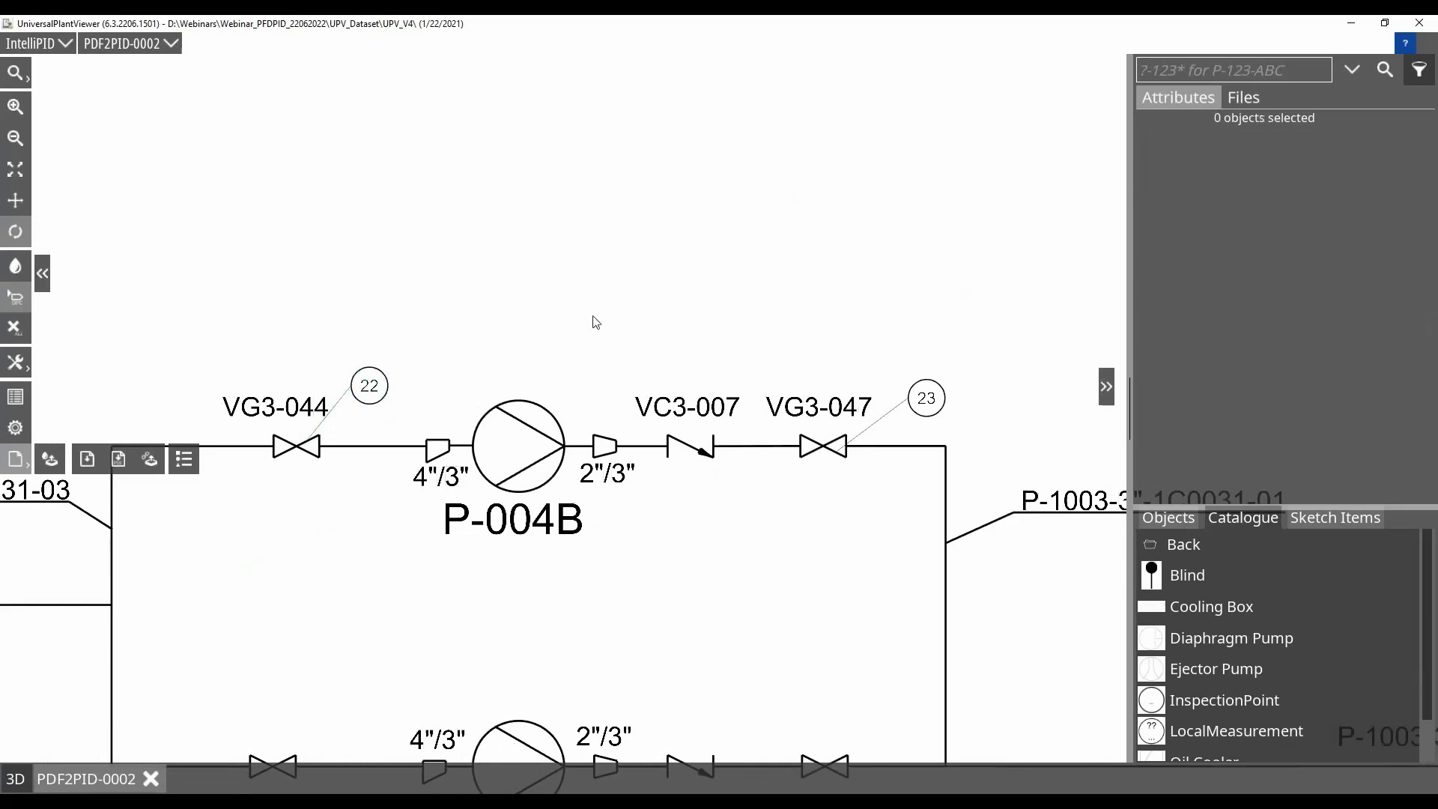
Place the IP_Description attribute as a label below inspection points 22 and 23 on the drawing
{"action": "left_click", "coordinate": [382, 403]}
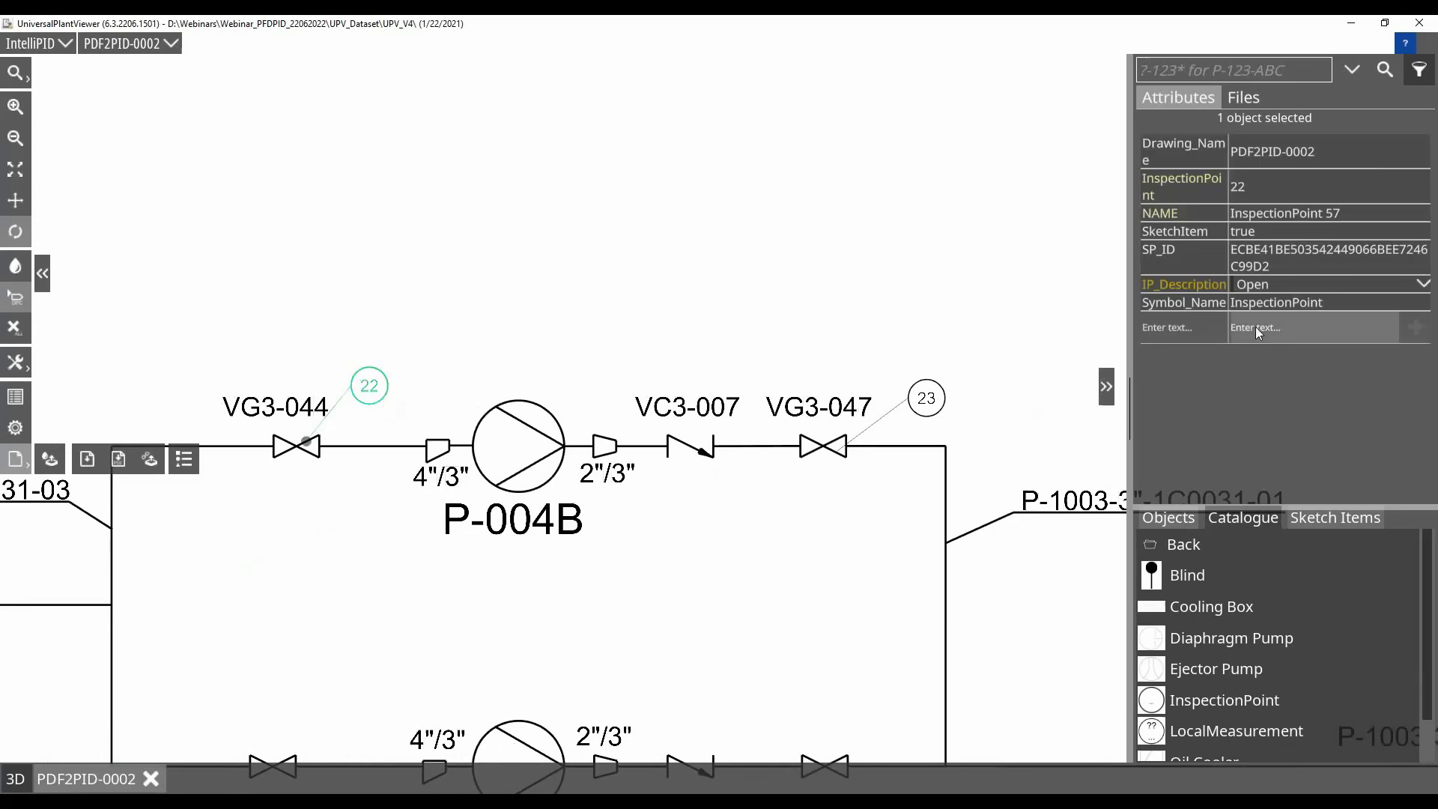
{"action": "left_click_drag", "start_coordinate": [1184, 292], "coordinate": [360, 433]}
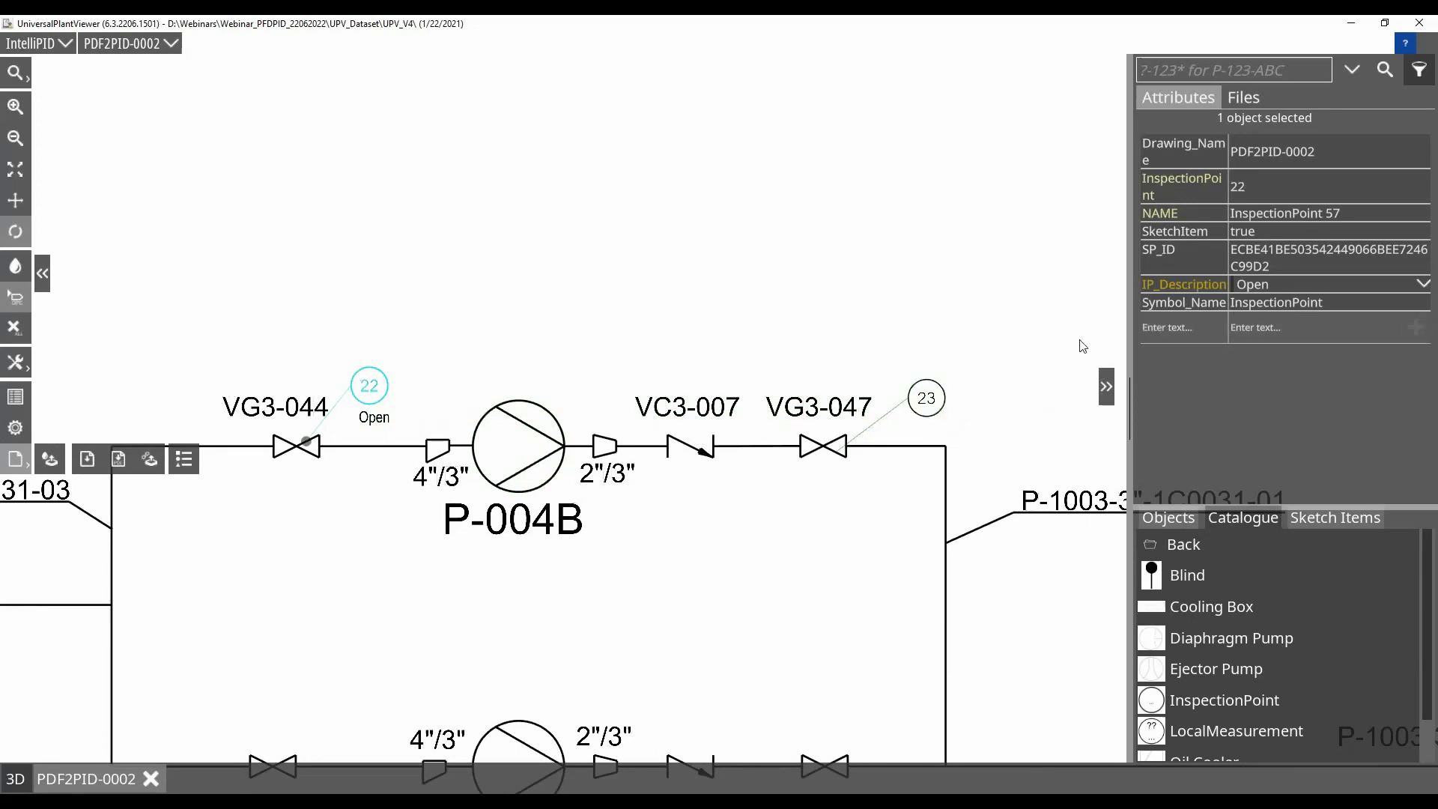
{"action": "left_click", "coordinate": [936, 410]}
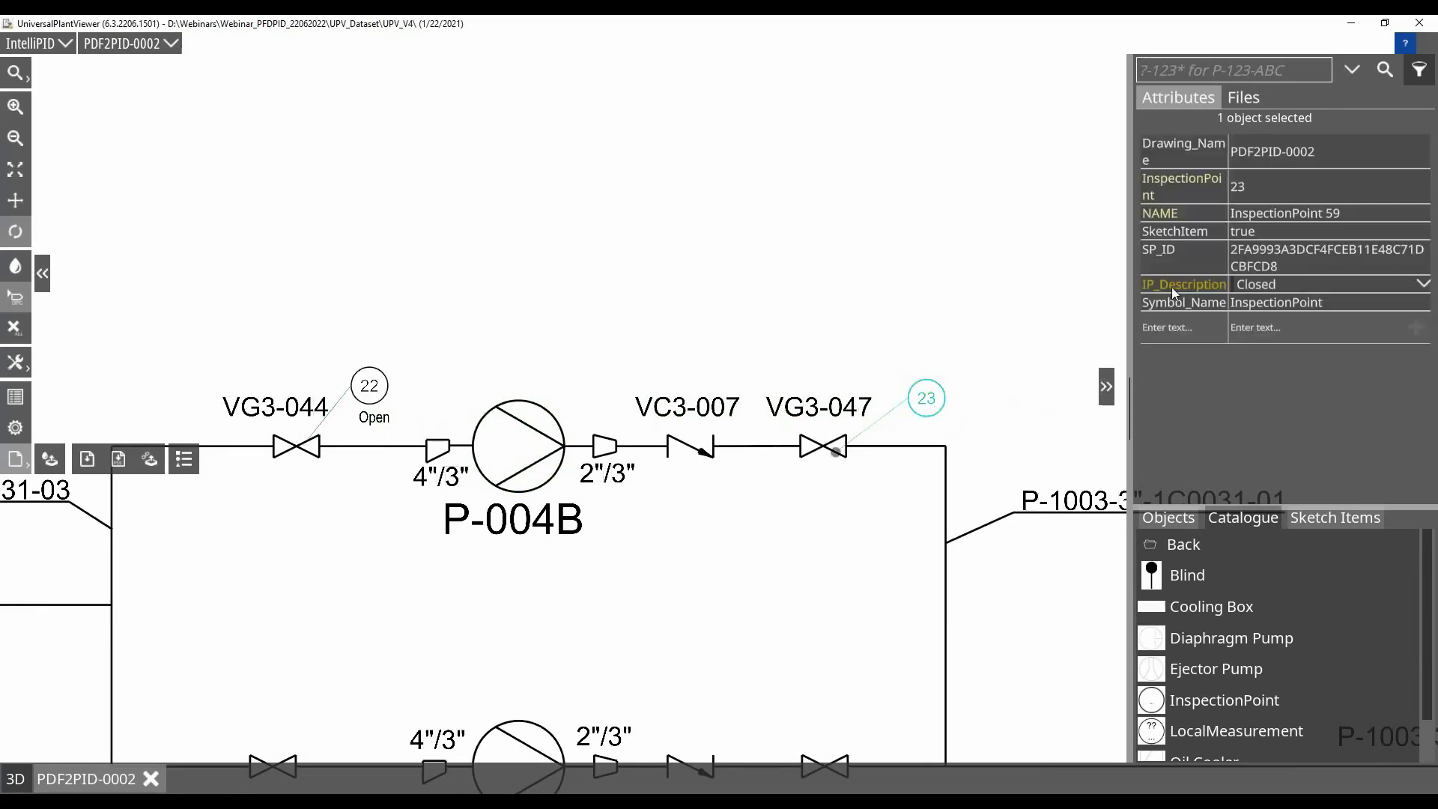
{"action": "left_click_drag", "start_coordinate": [1180, 288], "coordinate": [922, 448]}
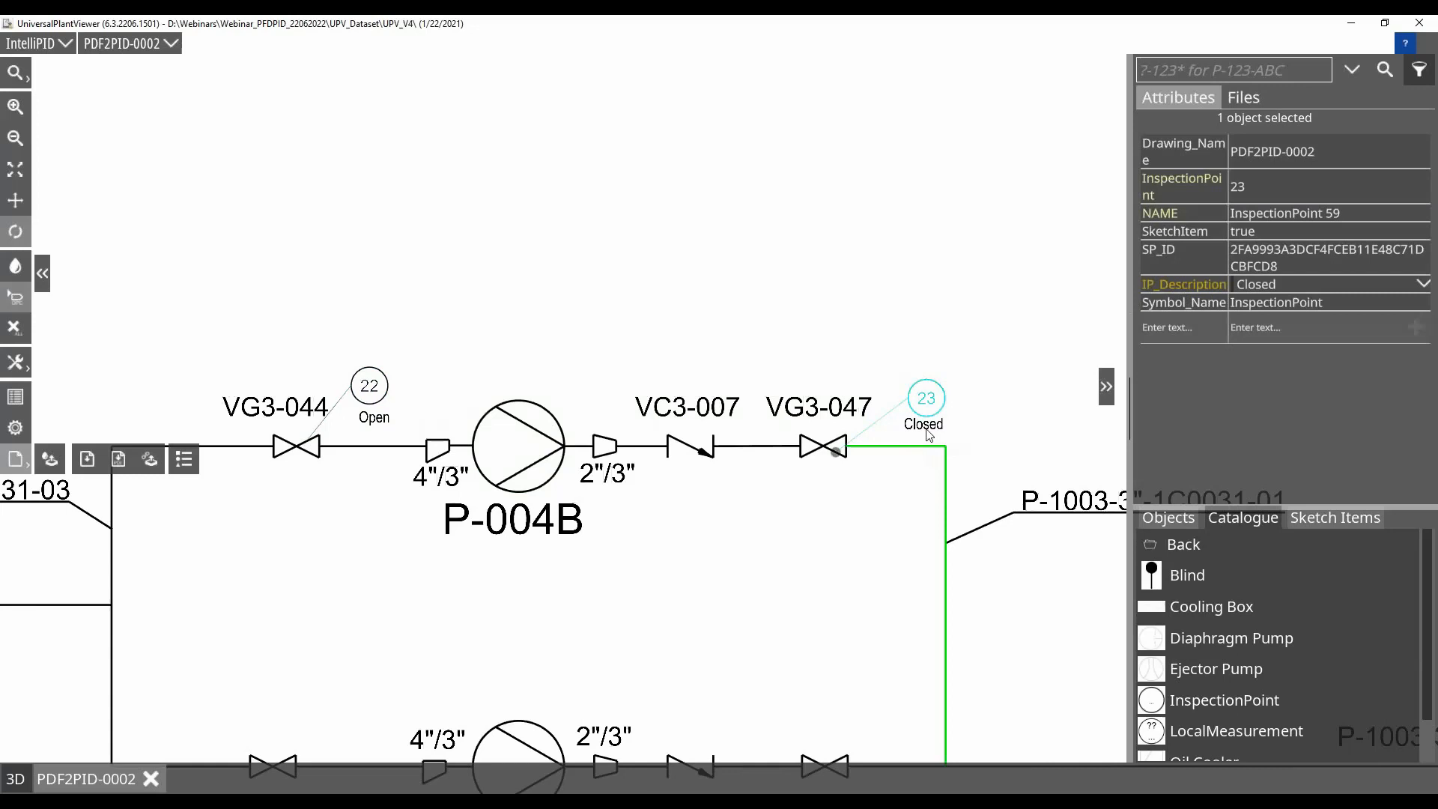
Set the colour of the InspectionPlan sketch to blue and clear the selection on the drawing
{"action": "left_click", "coordinate": [1163, 516]}
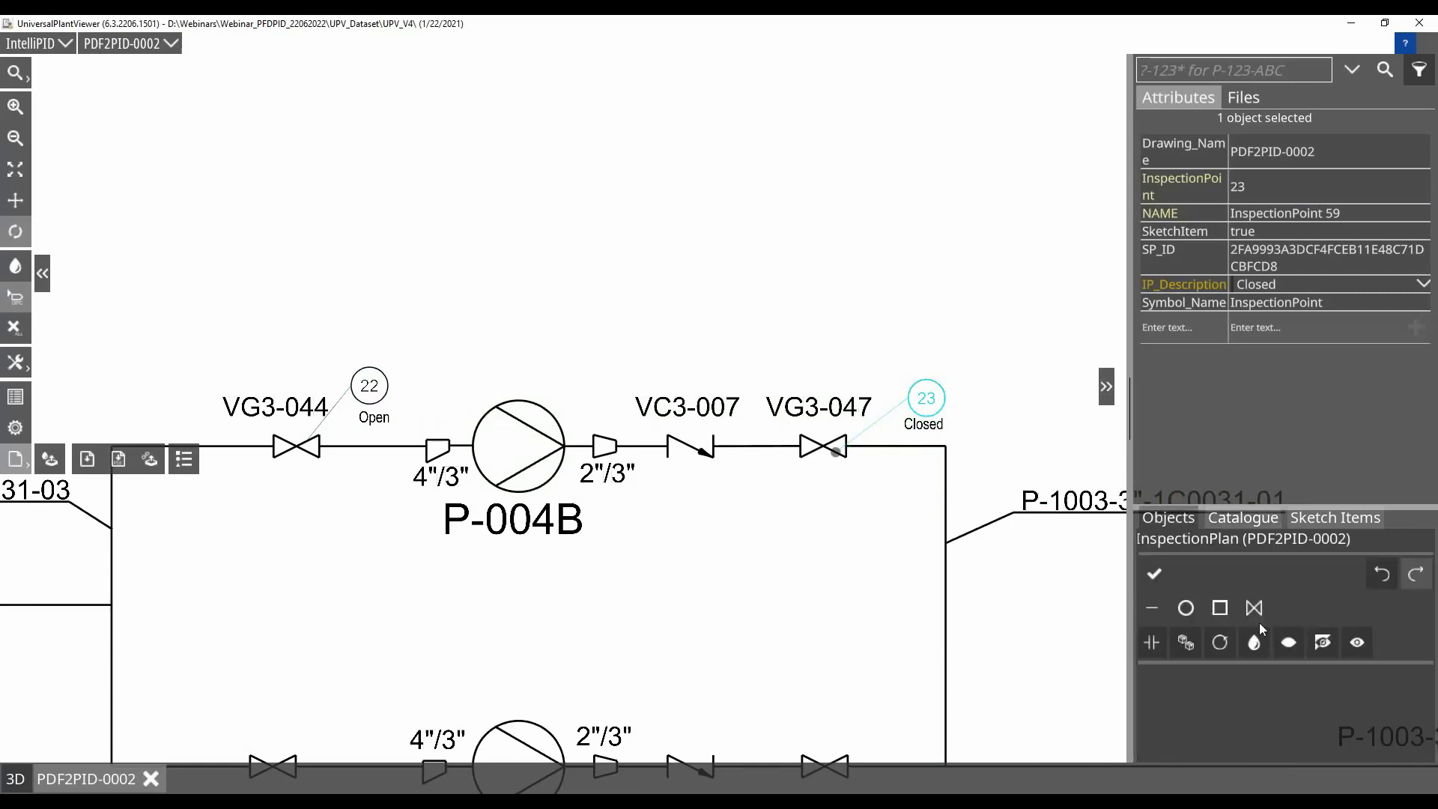
{"action": "left_click", "coordinate": [1256, 646]}
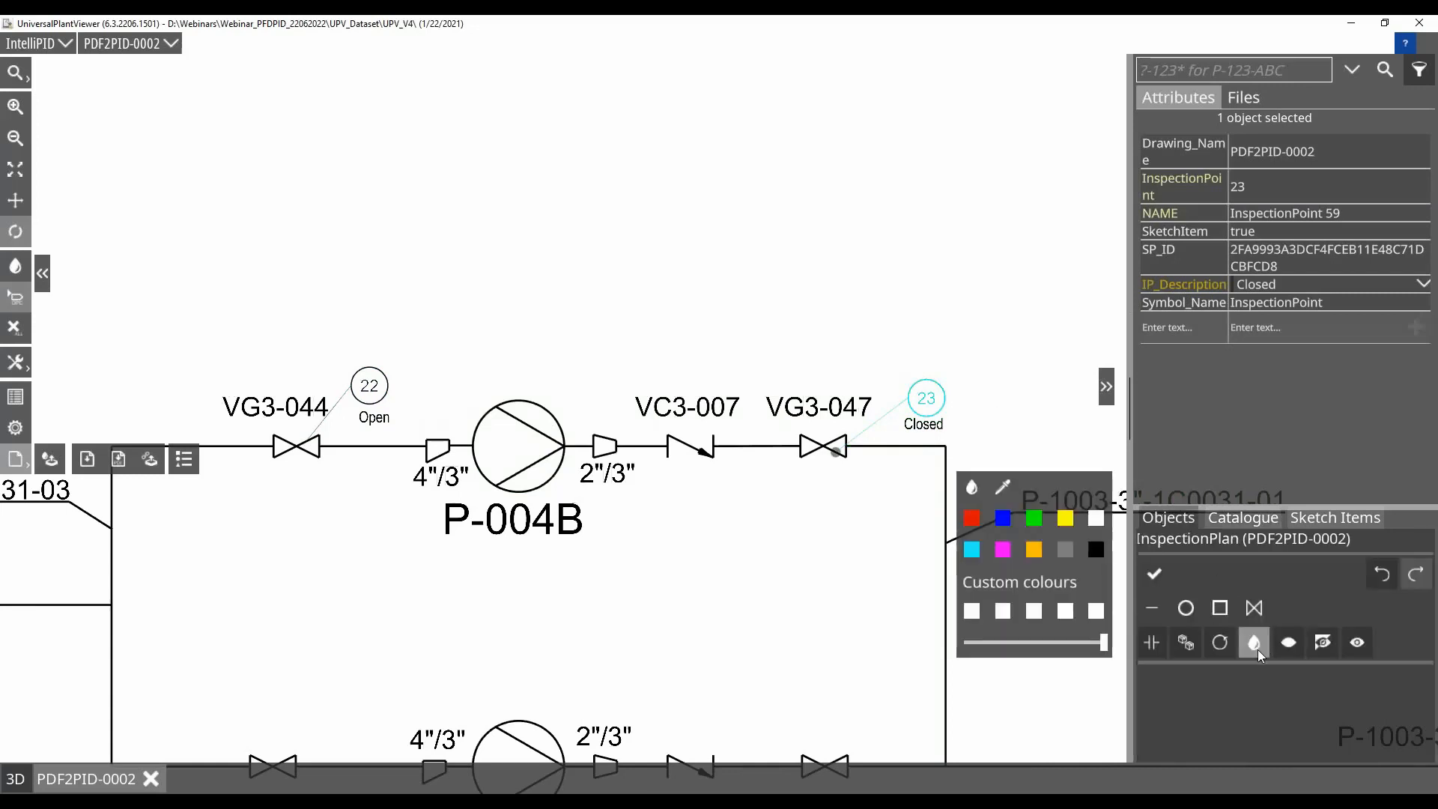
{"action": "left_click", "coordinate": [1002, 520]}
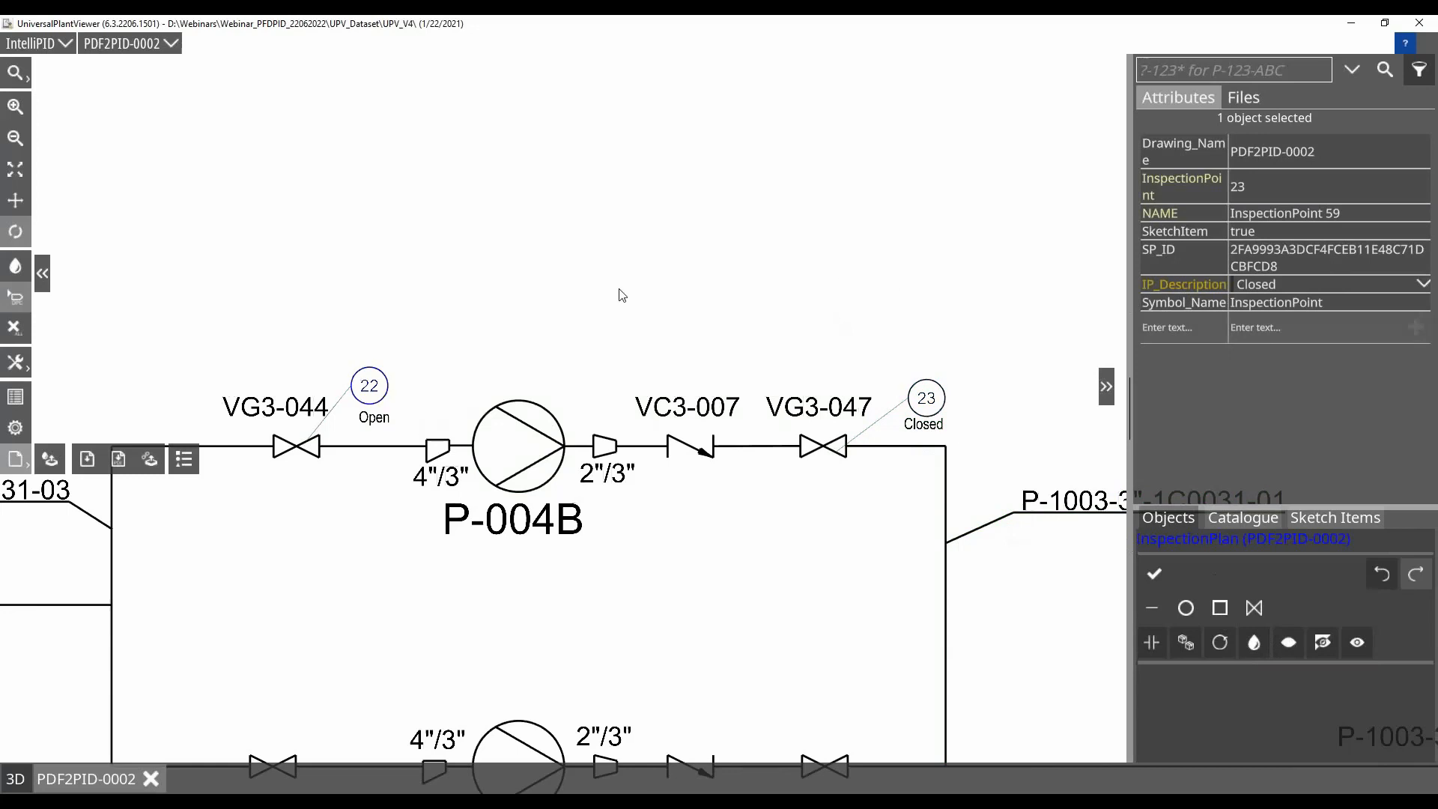
{"action": "left_click", "coordinate": [882, 283]}
{"action": "scroll", "coordinate": [527, 339], "scroll_direction": "up", "scroll_amount": 2}
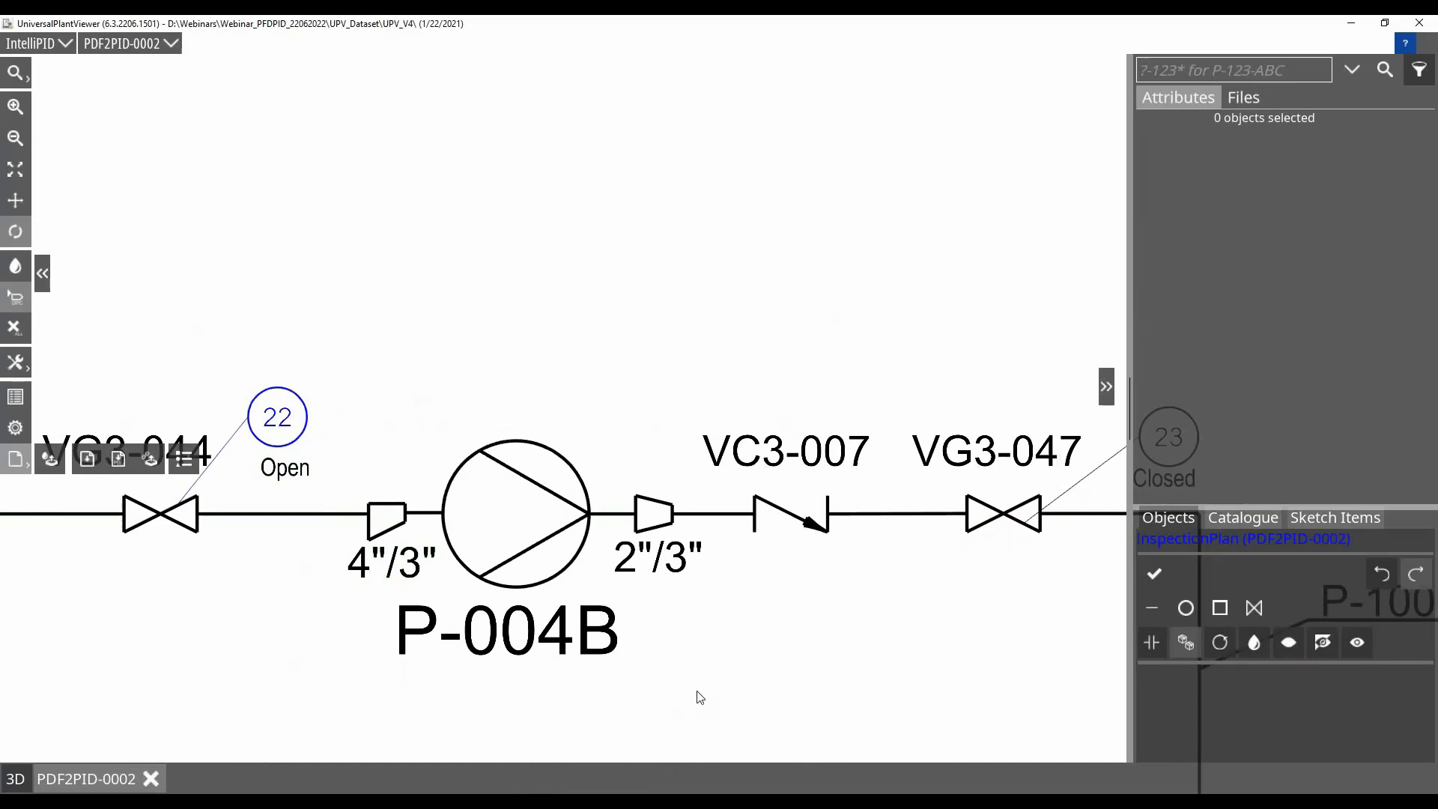
Run the Inspection Points report and use its rows to locate inspection points 23 and 22 on the drawing
{"action": "left_click", "coordinate": [87, 459]}
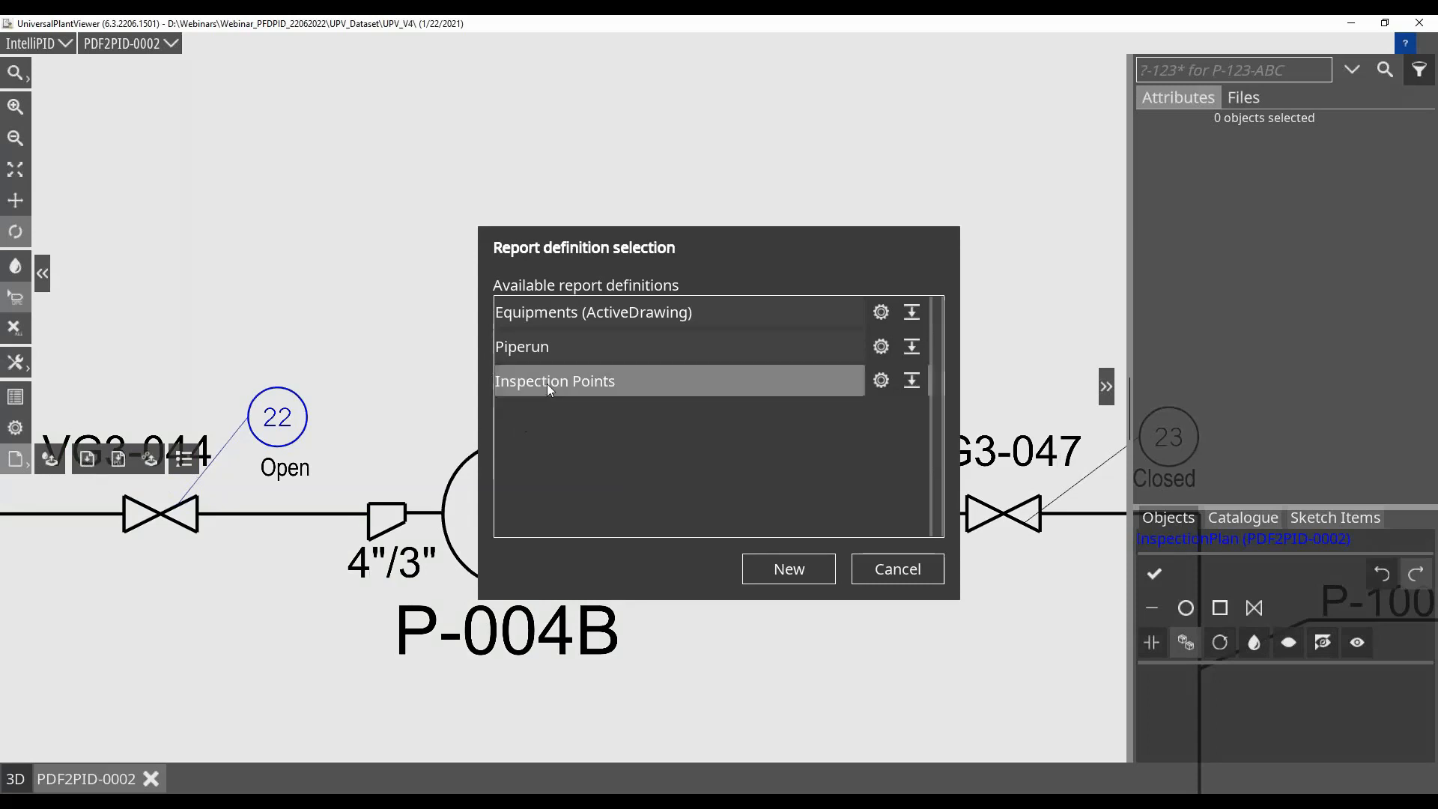
{"action": "left_click", "coordinate": [524, 382]}
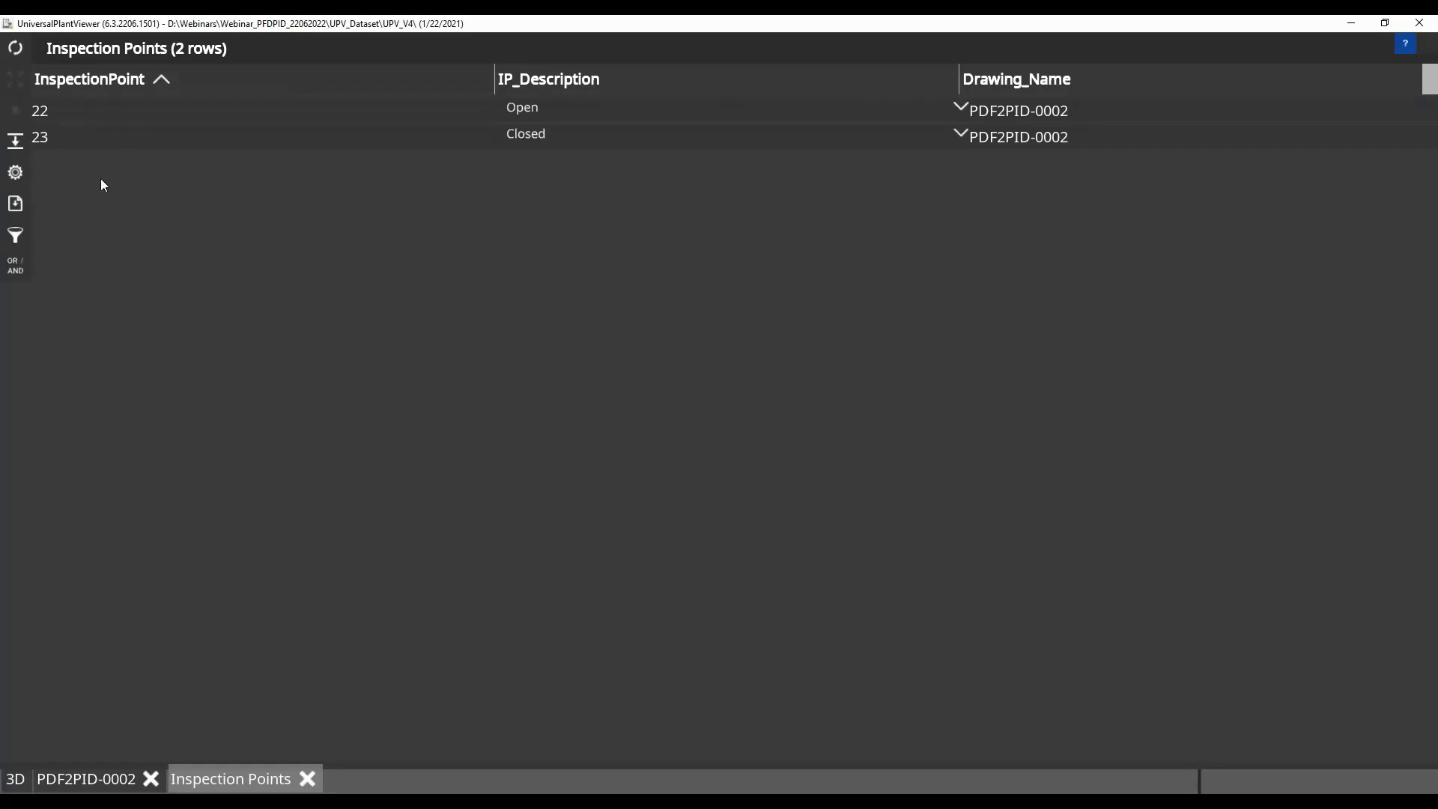
{"action": "left_click", "coordinate": [43, 139]}
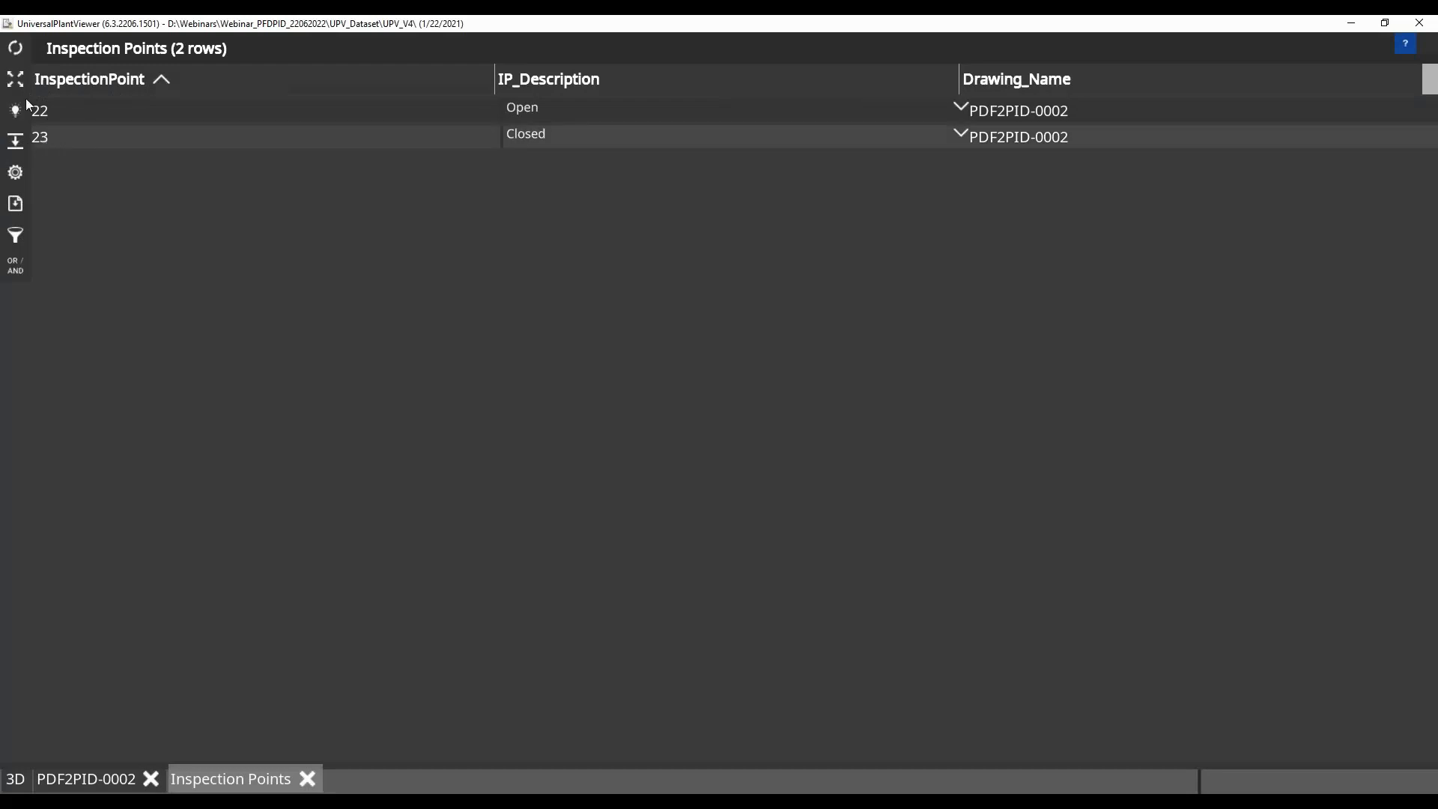
{"action": "left_click", "coordinate": [17, 80]}
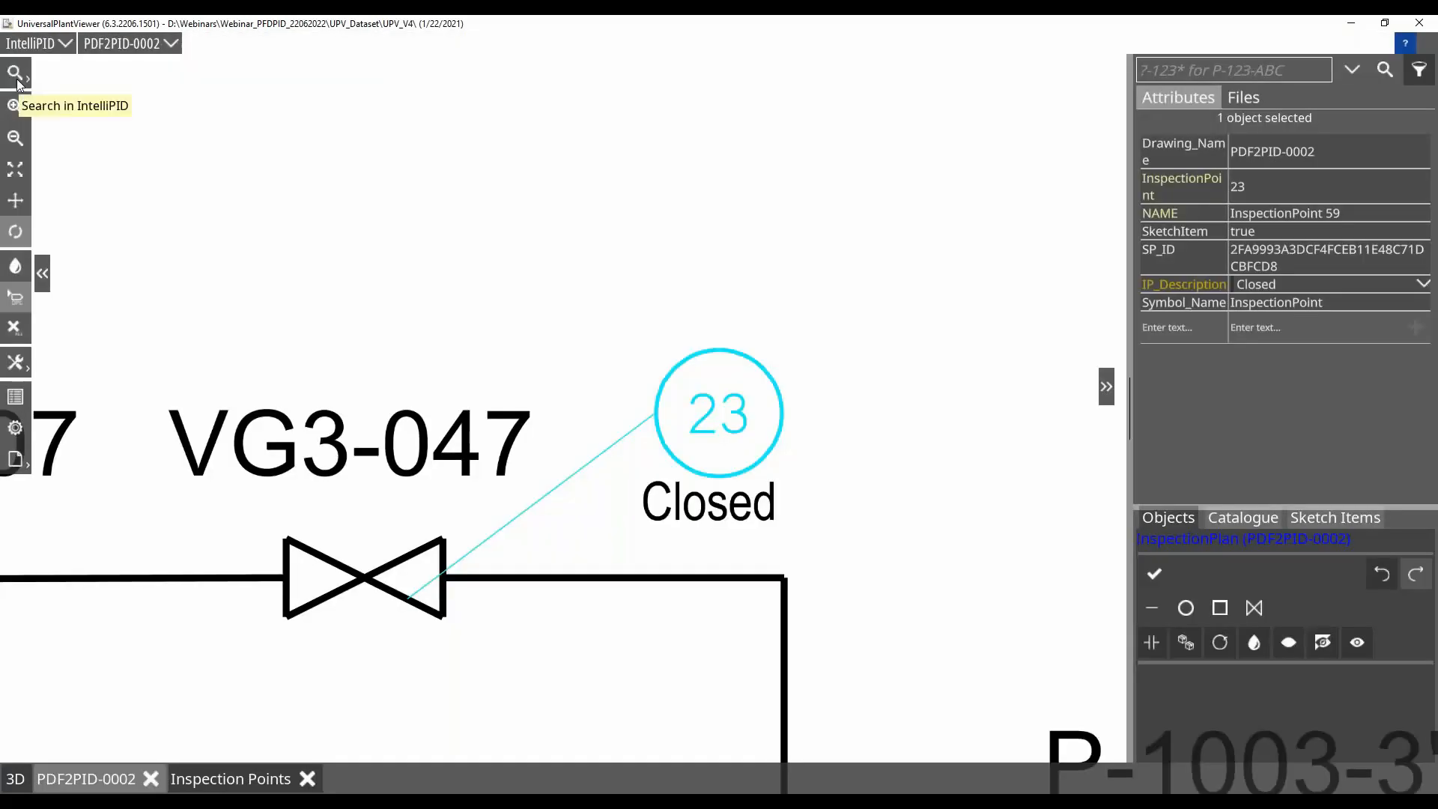
{"action": "left_click", "coordinate": [241, 785]}
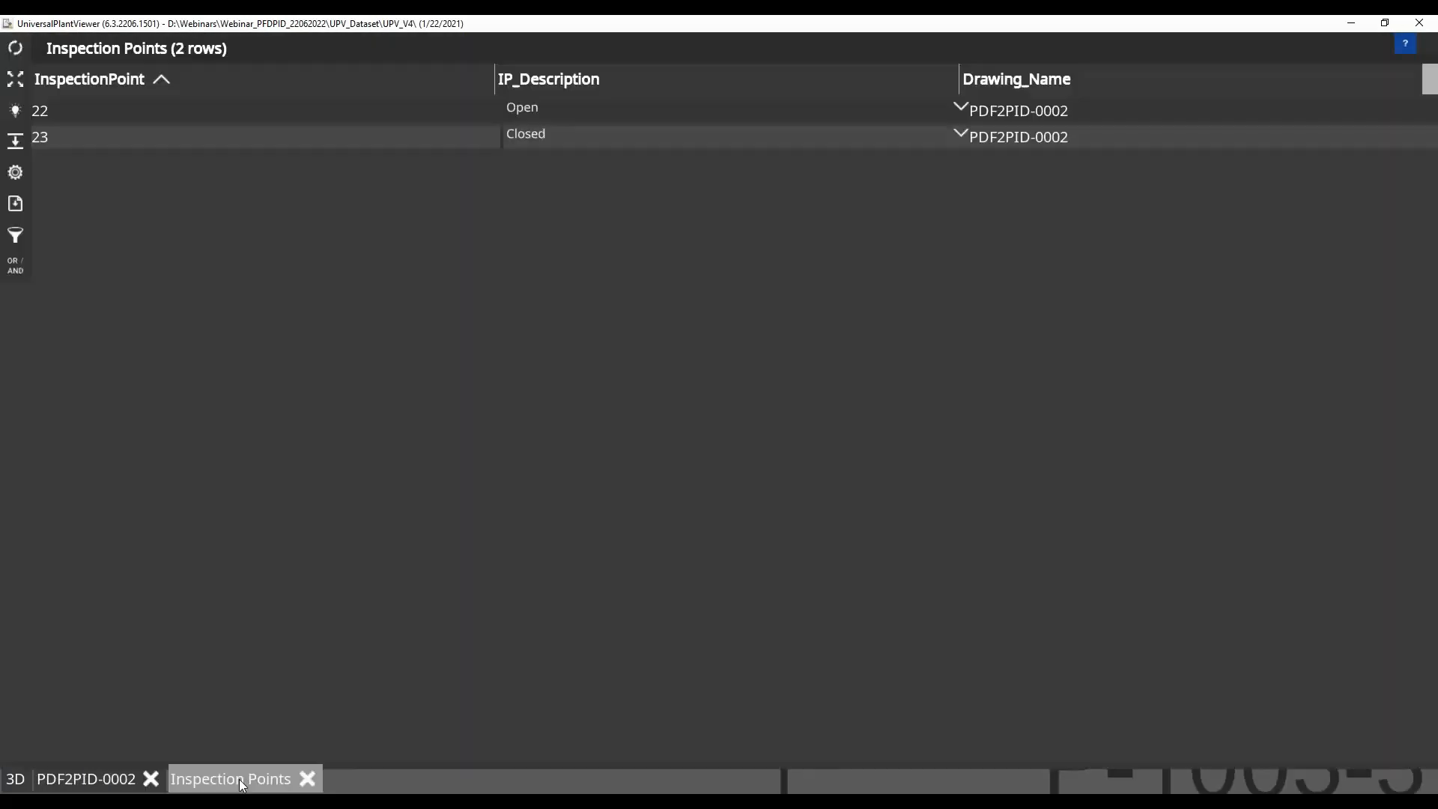
{"action": "left_click", "coordinate": [38, 118]}
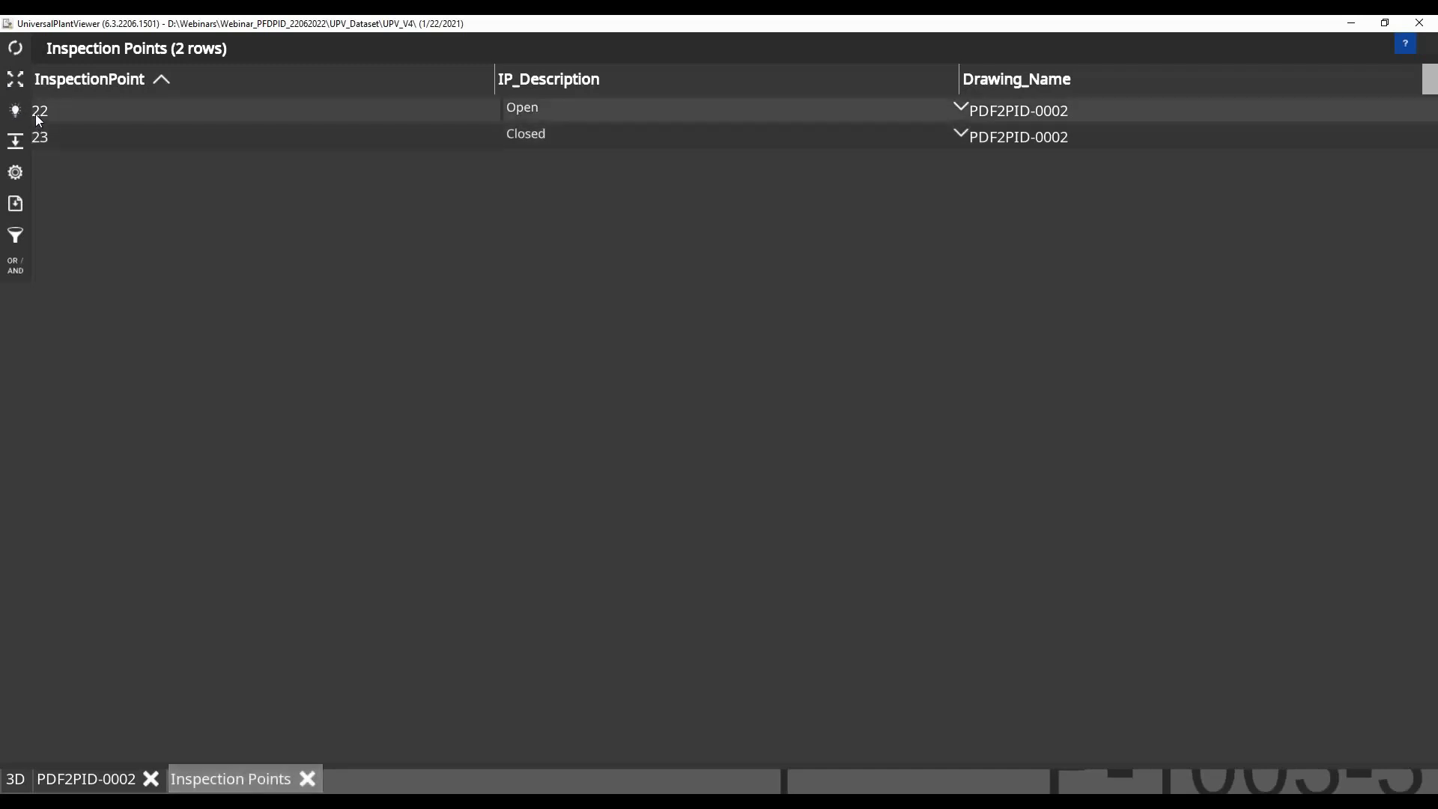
{"action": "left_click", "coordinate": [16, 81]}
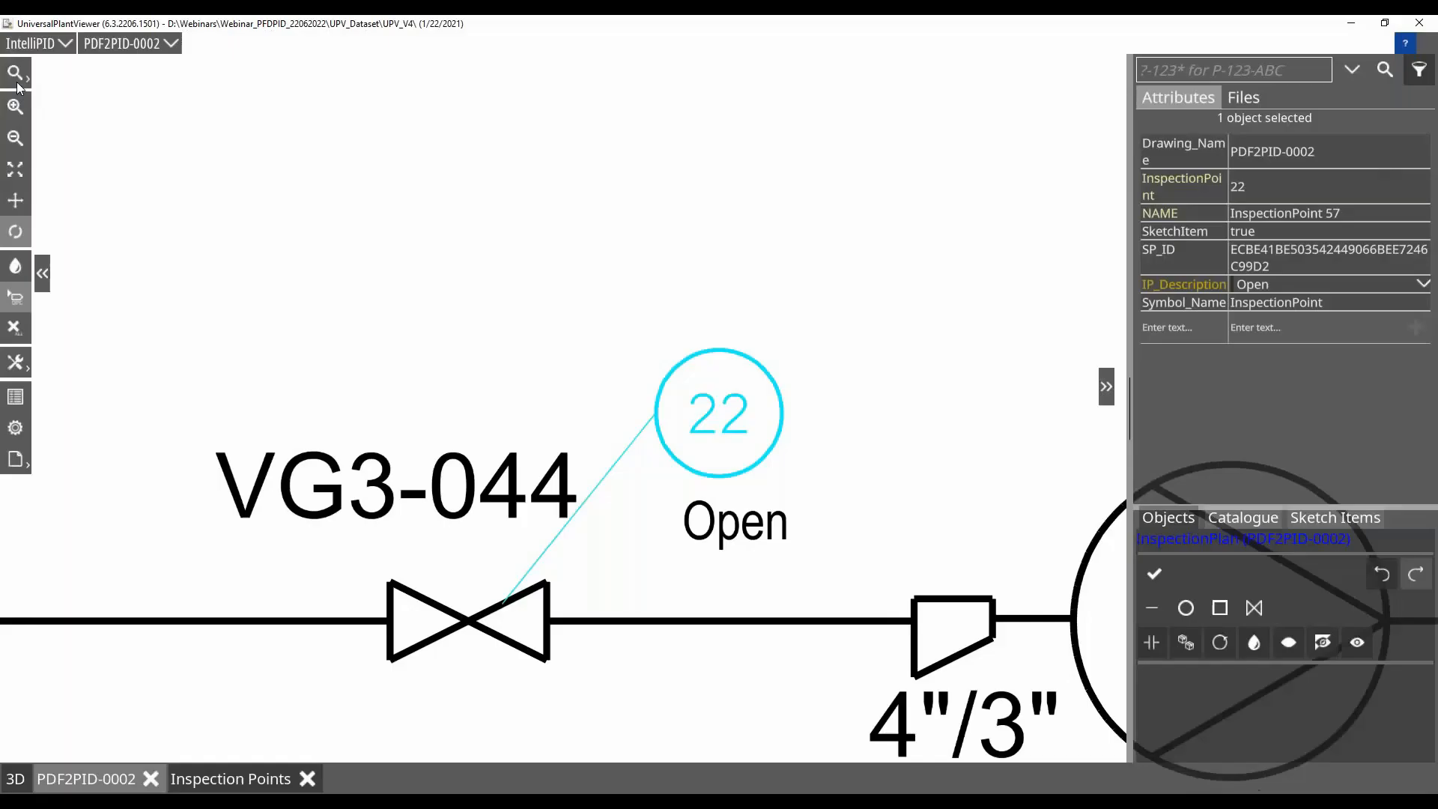
Save the Inspection Points report as an .xlsx file in D:\Export
{"action": "left_click", "coordinate": [241, 780]}
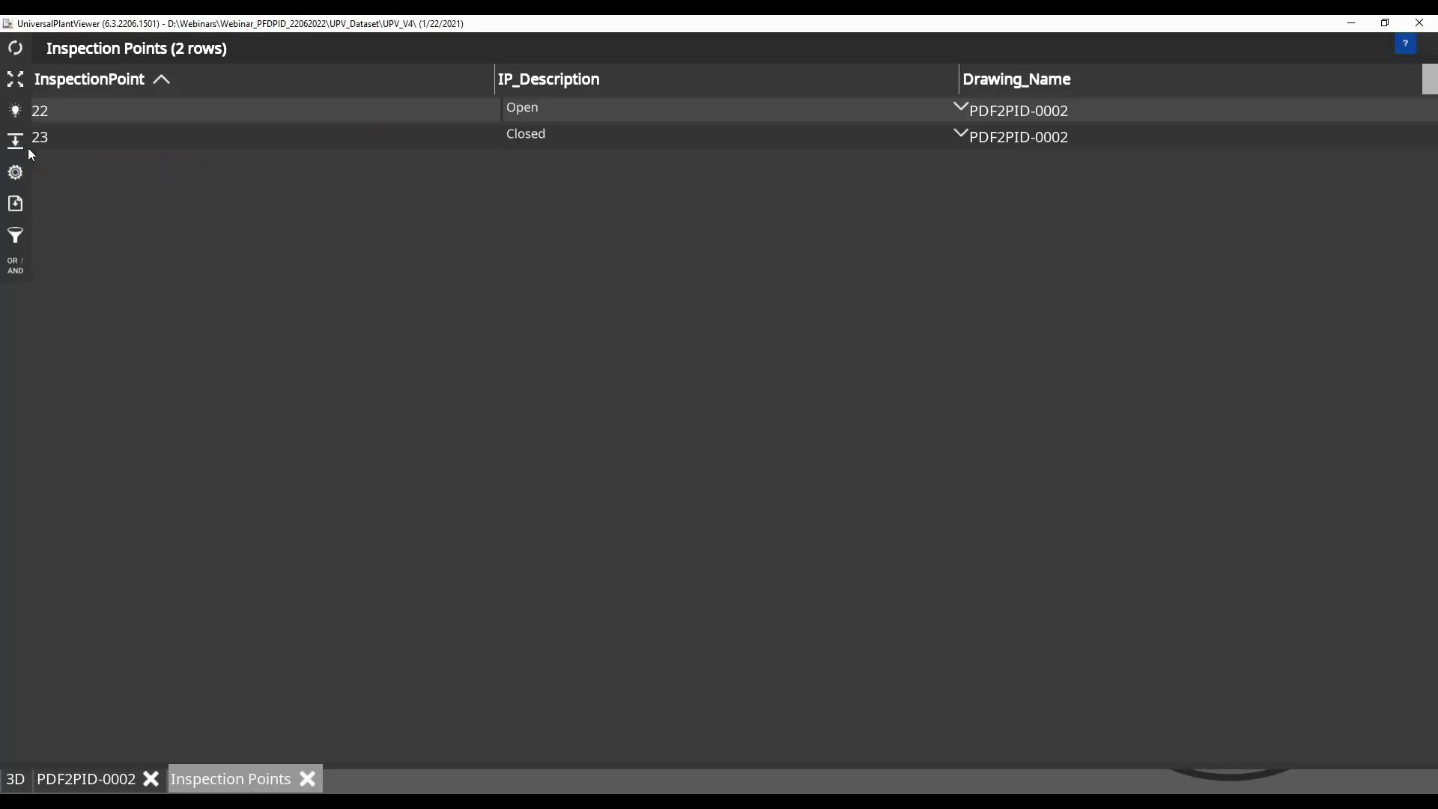
{"action": "left_click", "coordinate": [16, 203]}
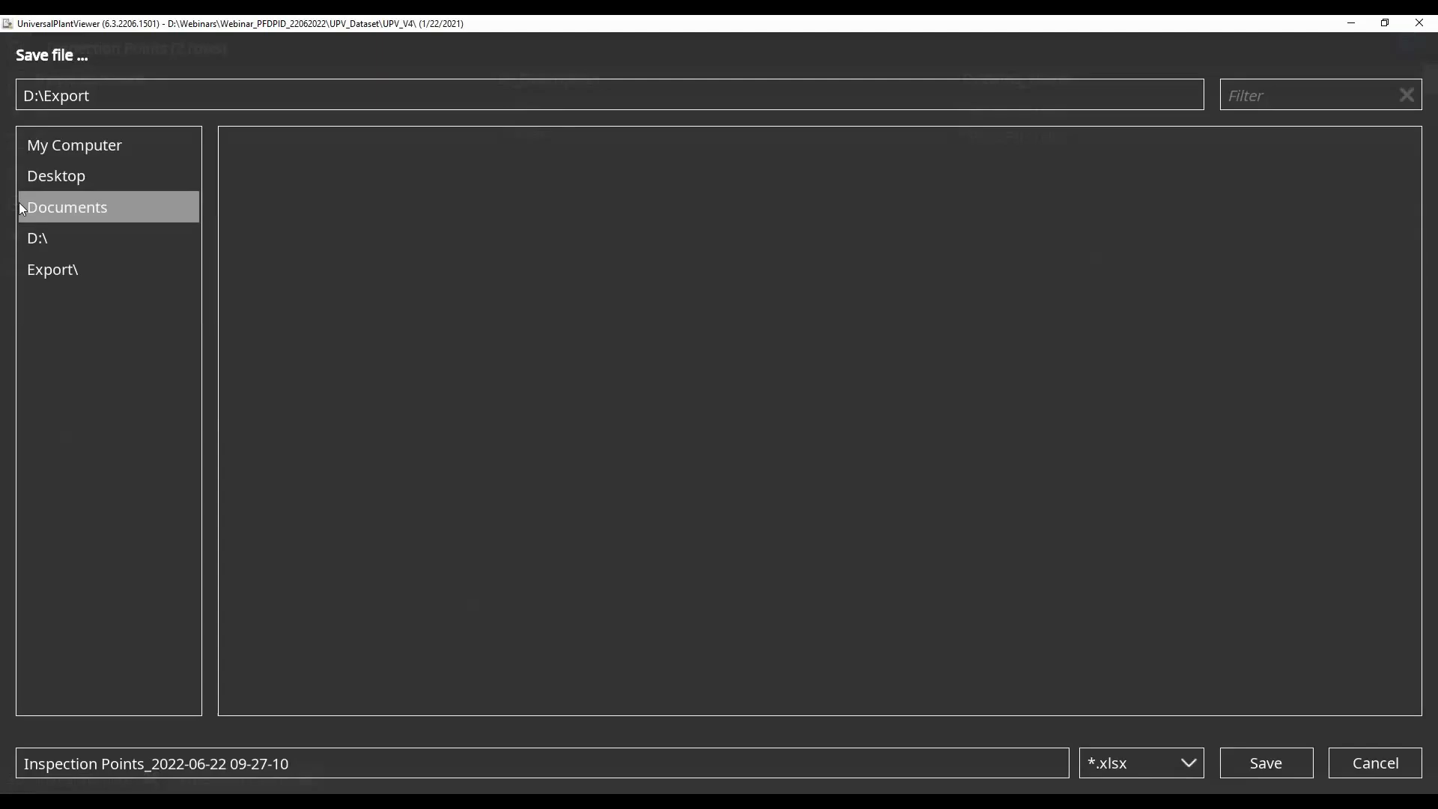
{"action": "left_click", "coordinate": [1278, 758]}
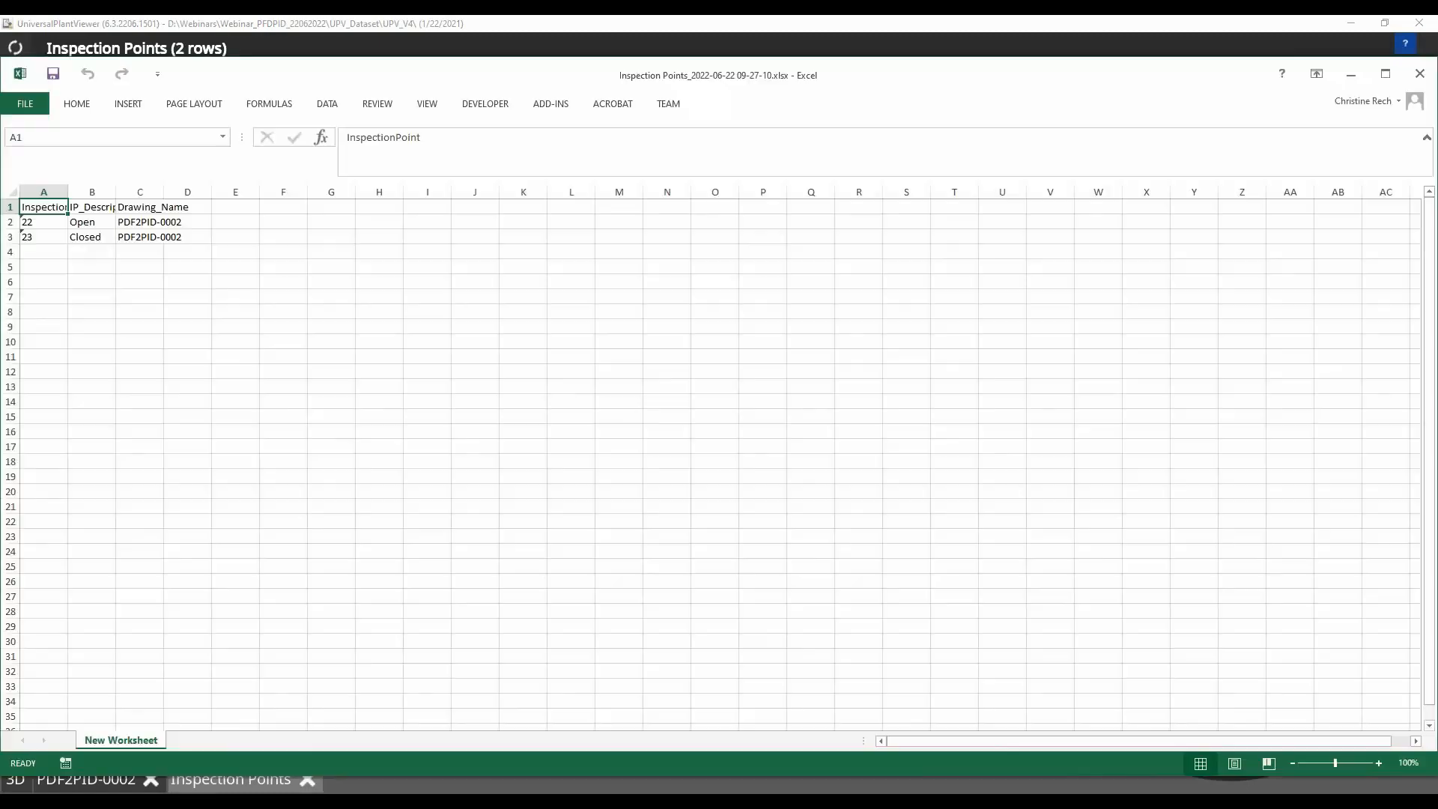
Widen the columns of the exported Inspection Points workbook in Excel and close the workbook
{"action": "left_click_drag", "start_coordinate": [67, 193], "coordinate": [332, 192]}
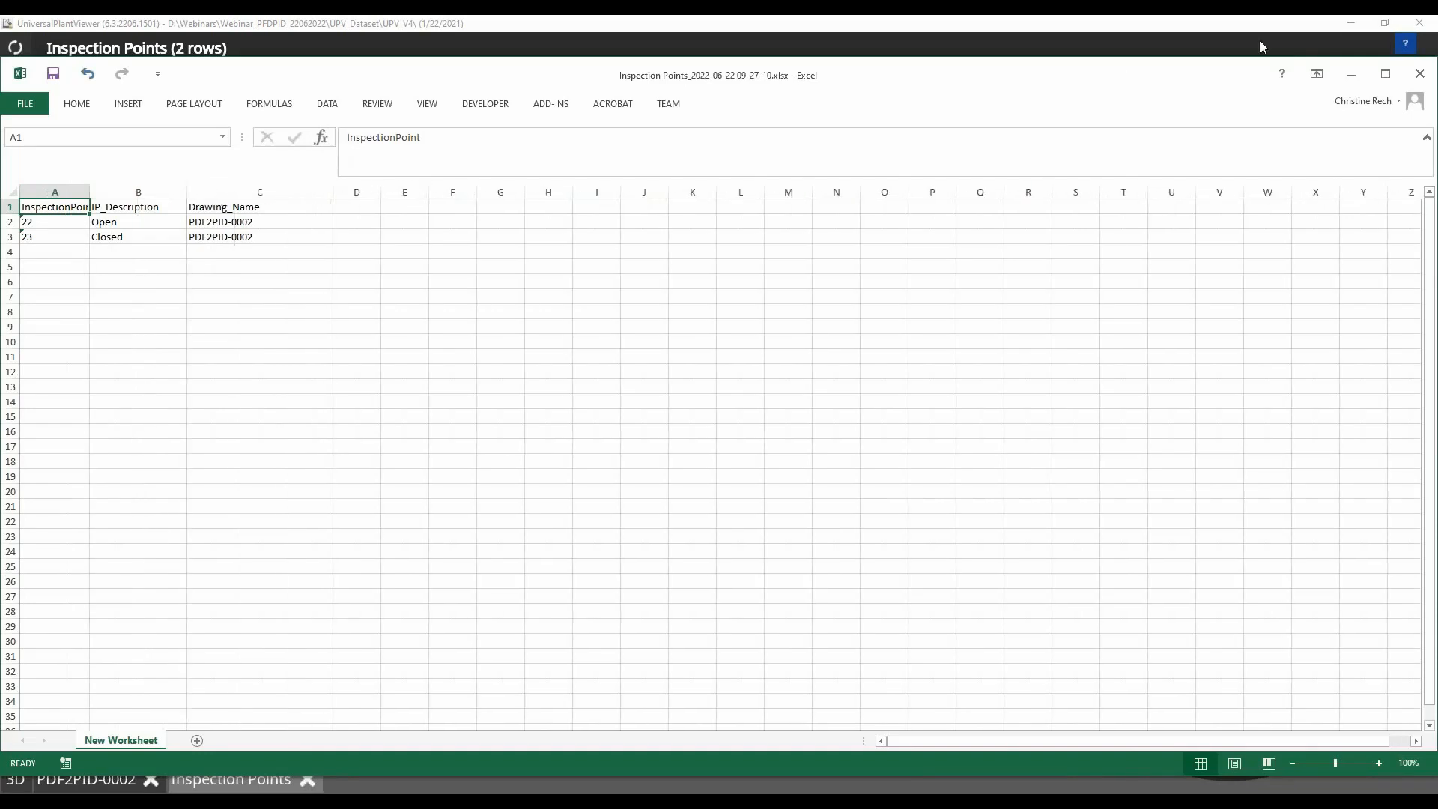
{"action": "left_click", "coordinate": [1421, 76]}
{"action": "left_click", "coordinate": [720, 430]}
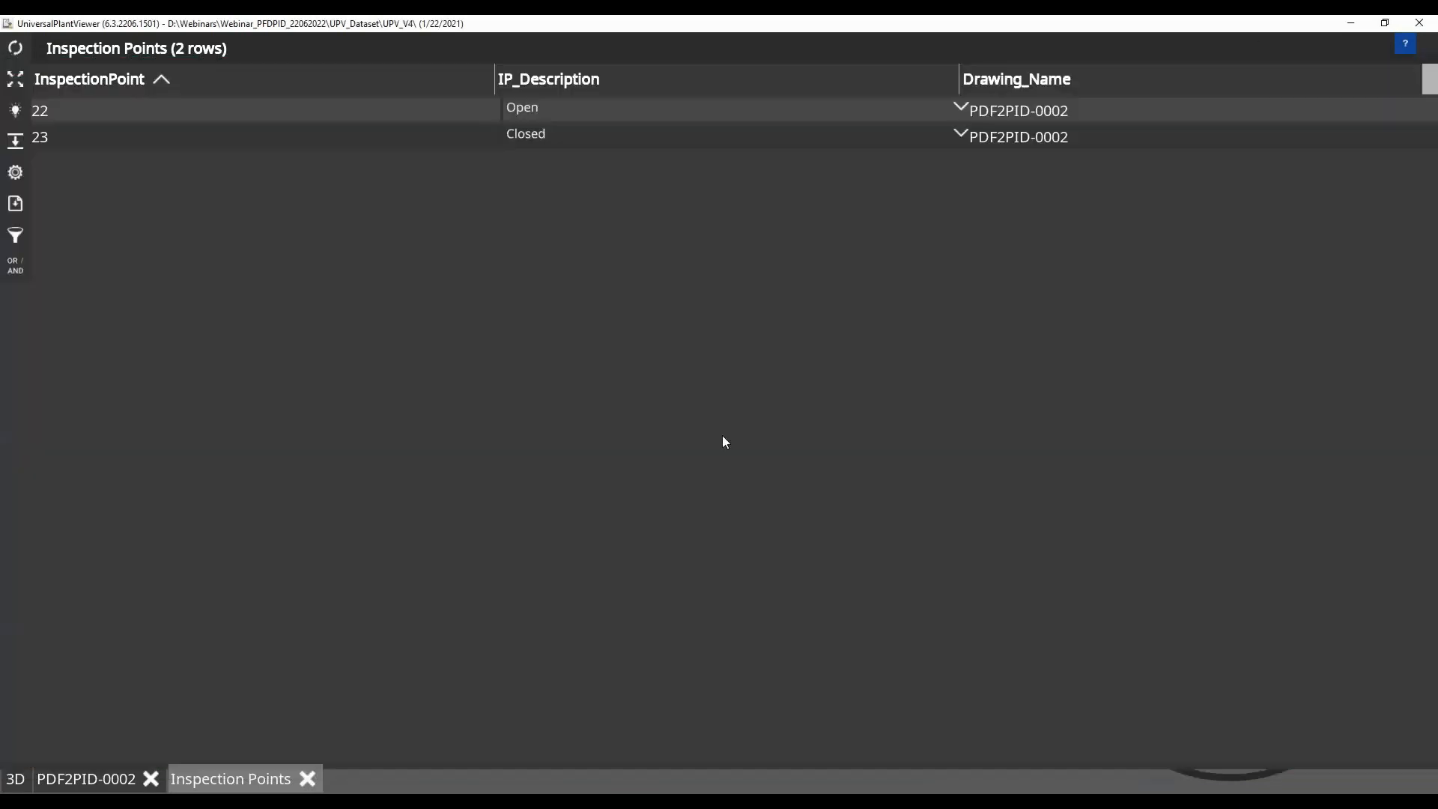
Close the Inspection Points report and show valve VG3-044 from the drawing in the 3D model
{"action": "left_click", "coordinate": [307, 779]}
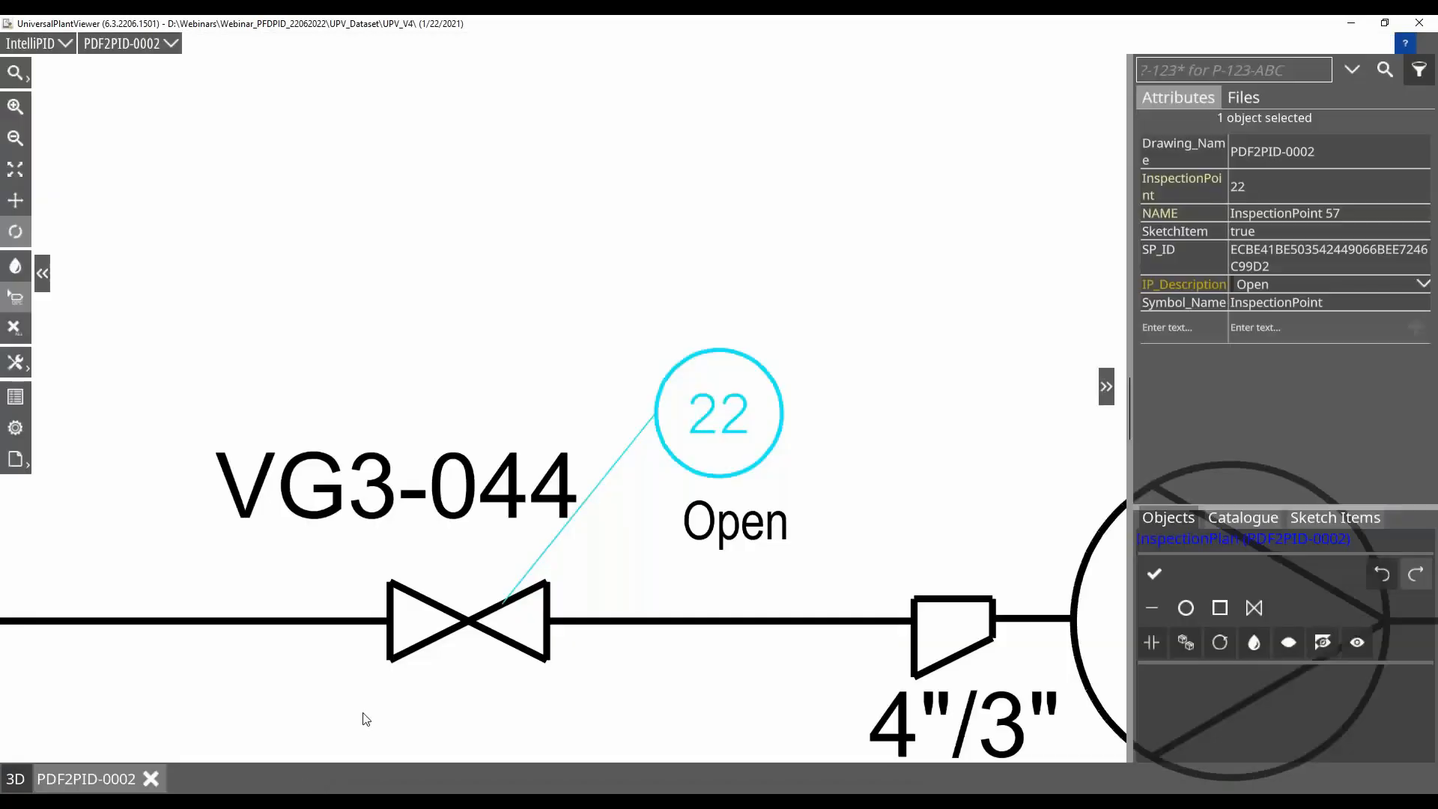
{"action": "left_click", "coordinate": [467, 508]}
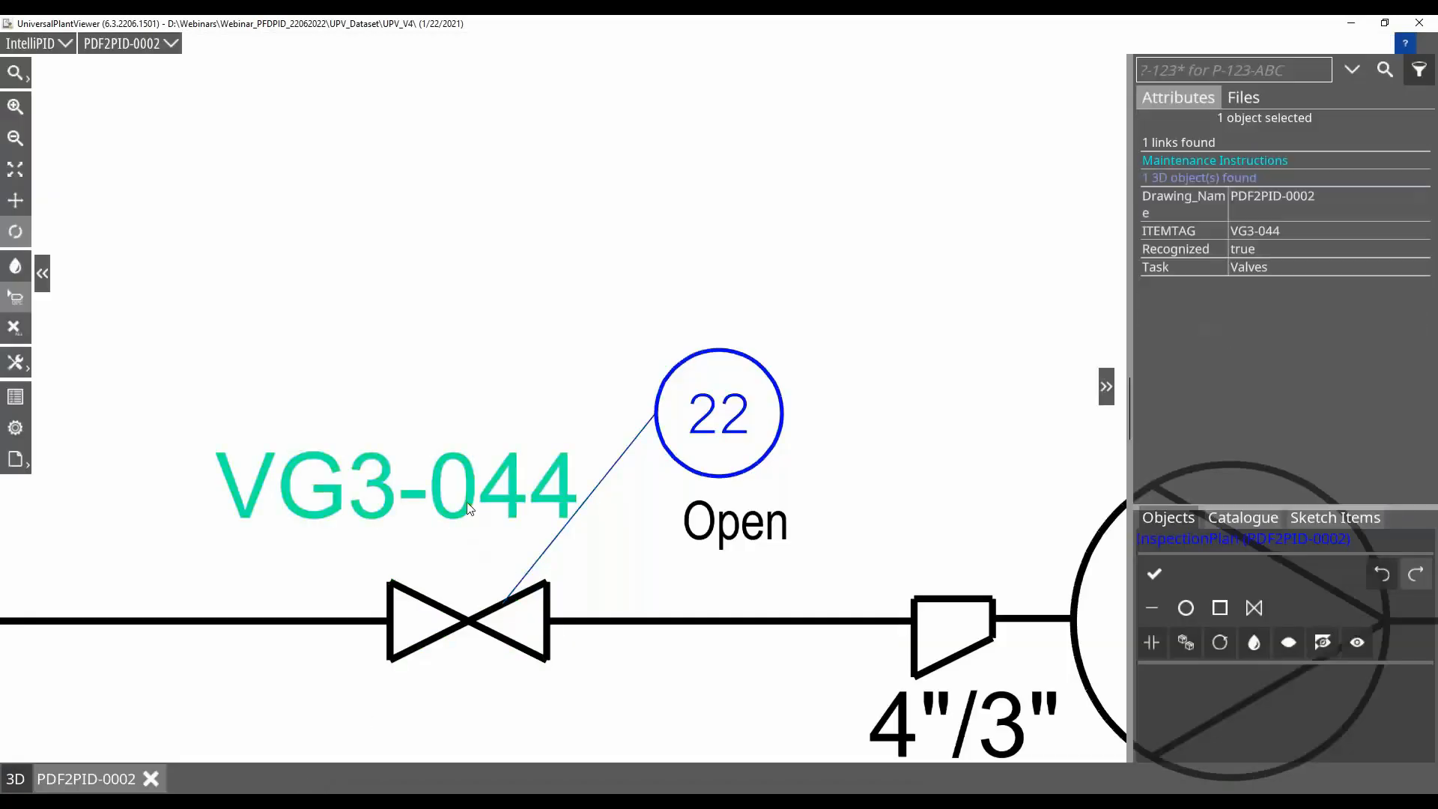
{"action": "left_click", "coordinate": [1182, 178]}
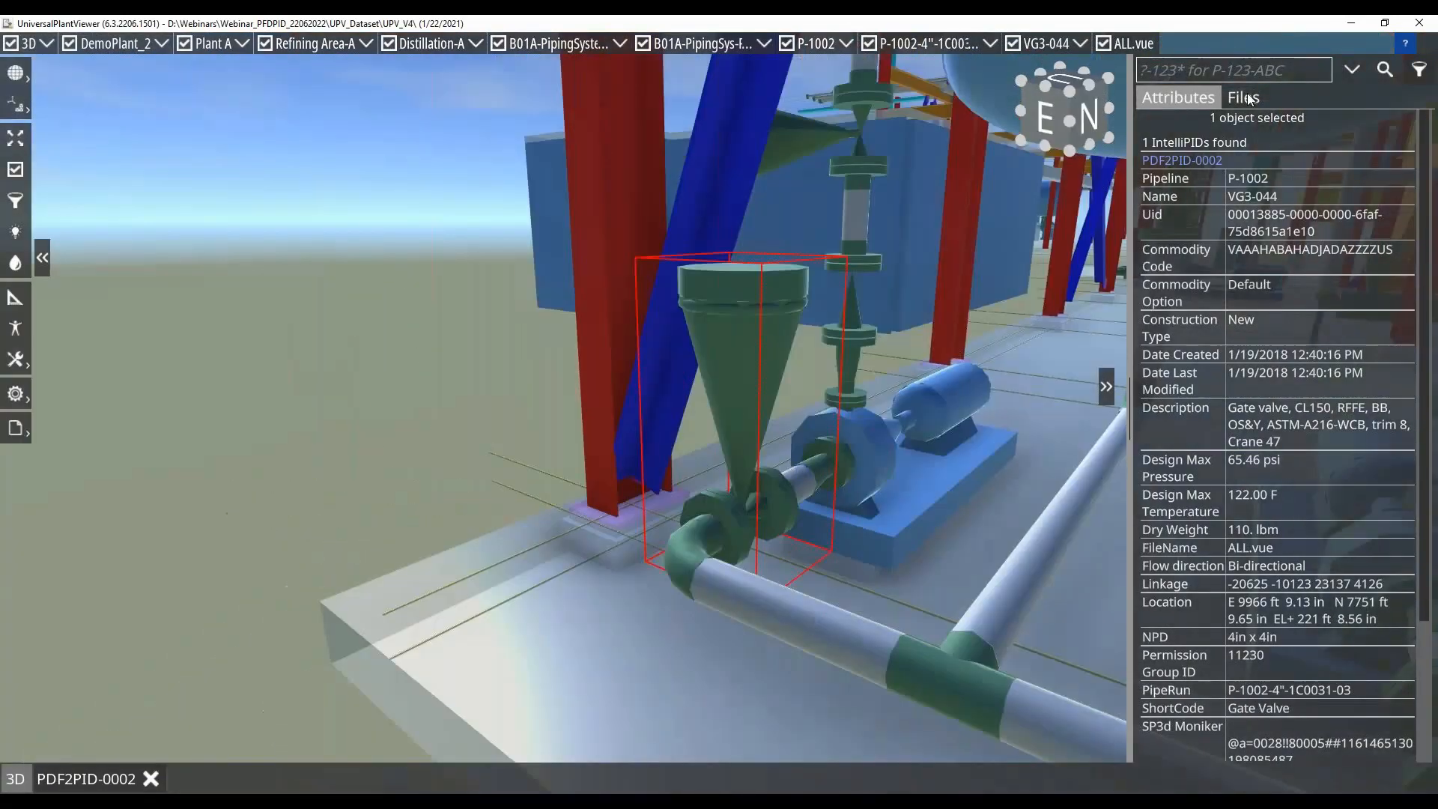
Add a comment named IP22(Open) to valve VG3-044 in the 3D model and move its label beside the valve
{"action": "left_click", "coordinate": [1245, 98]}
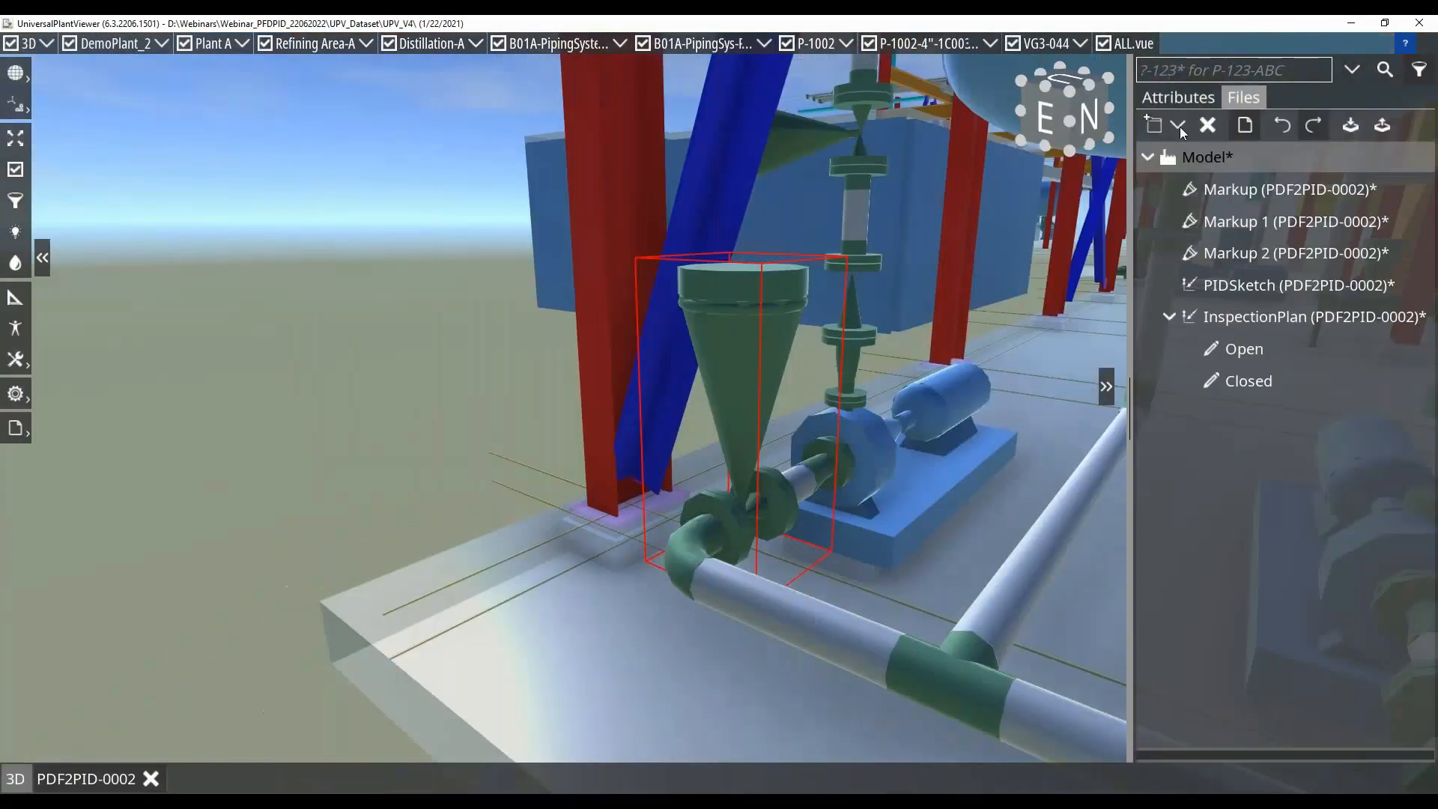
{"action": "left_click", "coordinate": [1178, 124]}
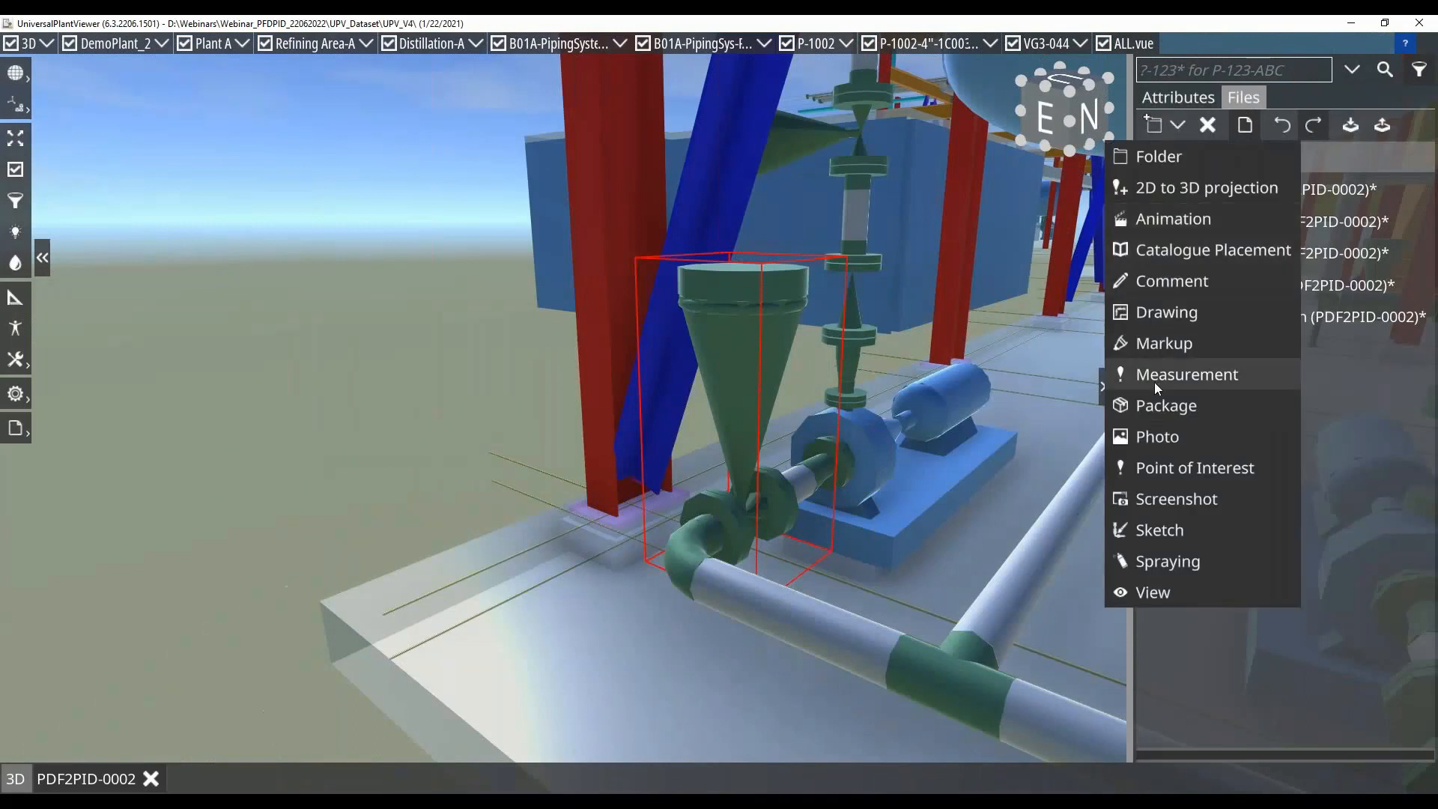
{"action": "left_click", "coordinate": [1168, 280]}
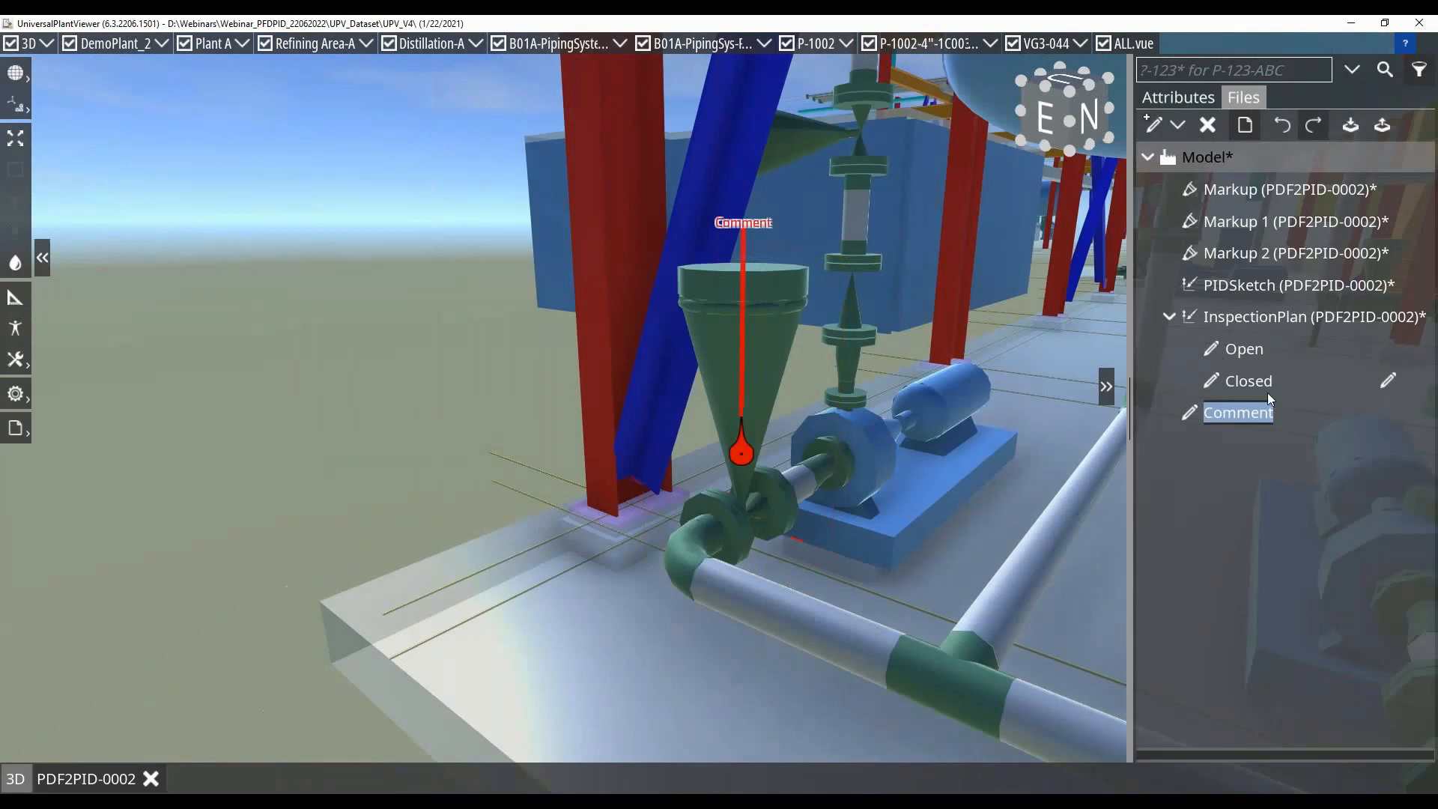
{"action": "type", "text": "IP2"}
{"action": "type", "text": "2(Ope"}
{"action": "type", "text": "n)"}
{"action": "key", "text": "Return"}
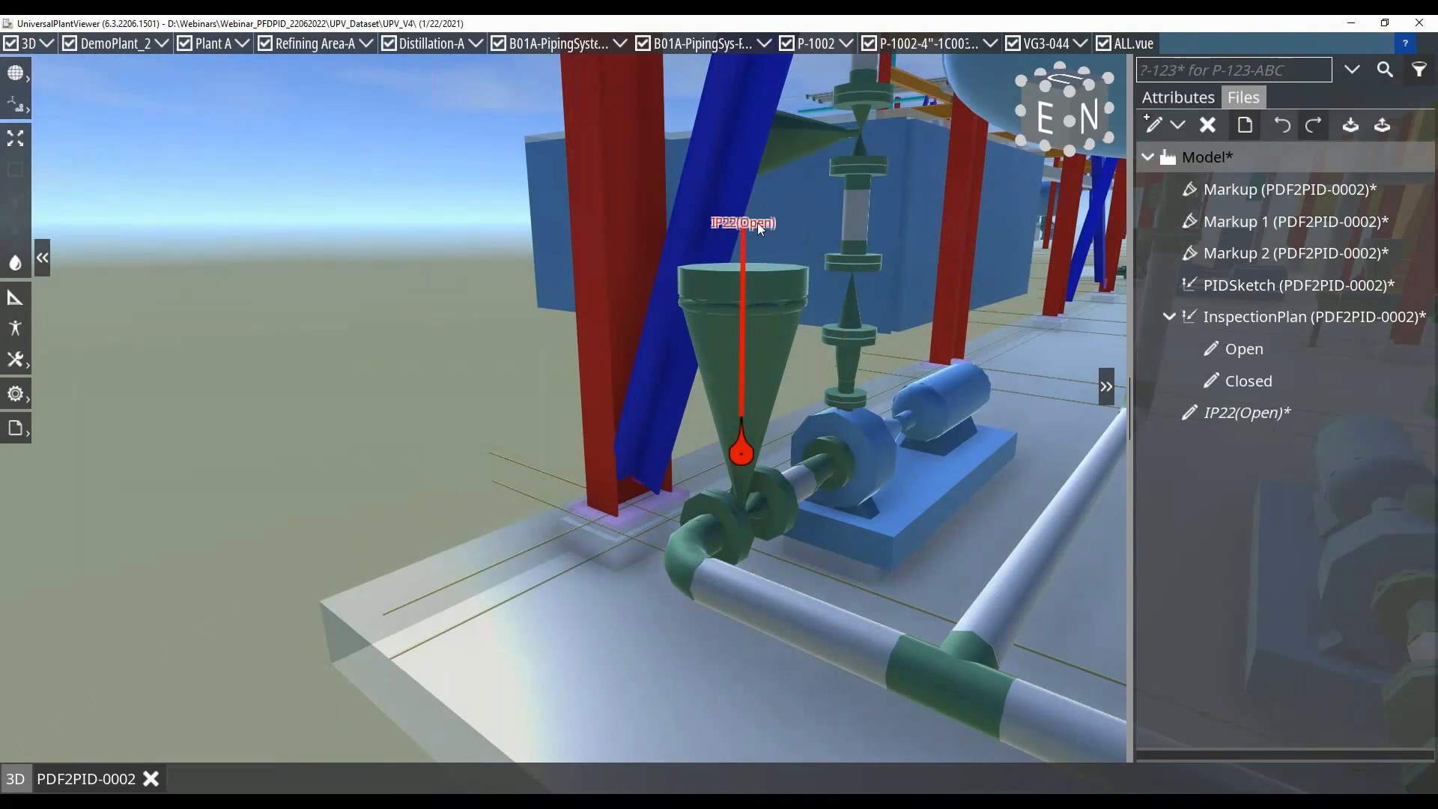
{"action": "left_click_drag", "start_coordinate": [757, 222], "coordinate": [823, 380]}
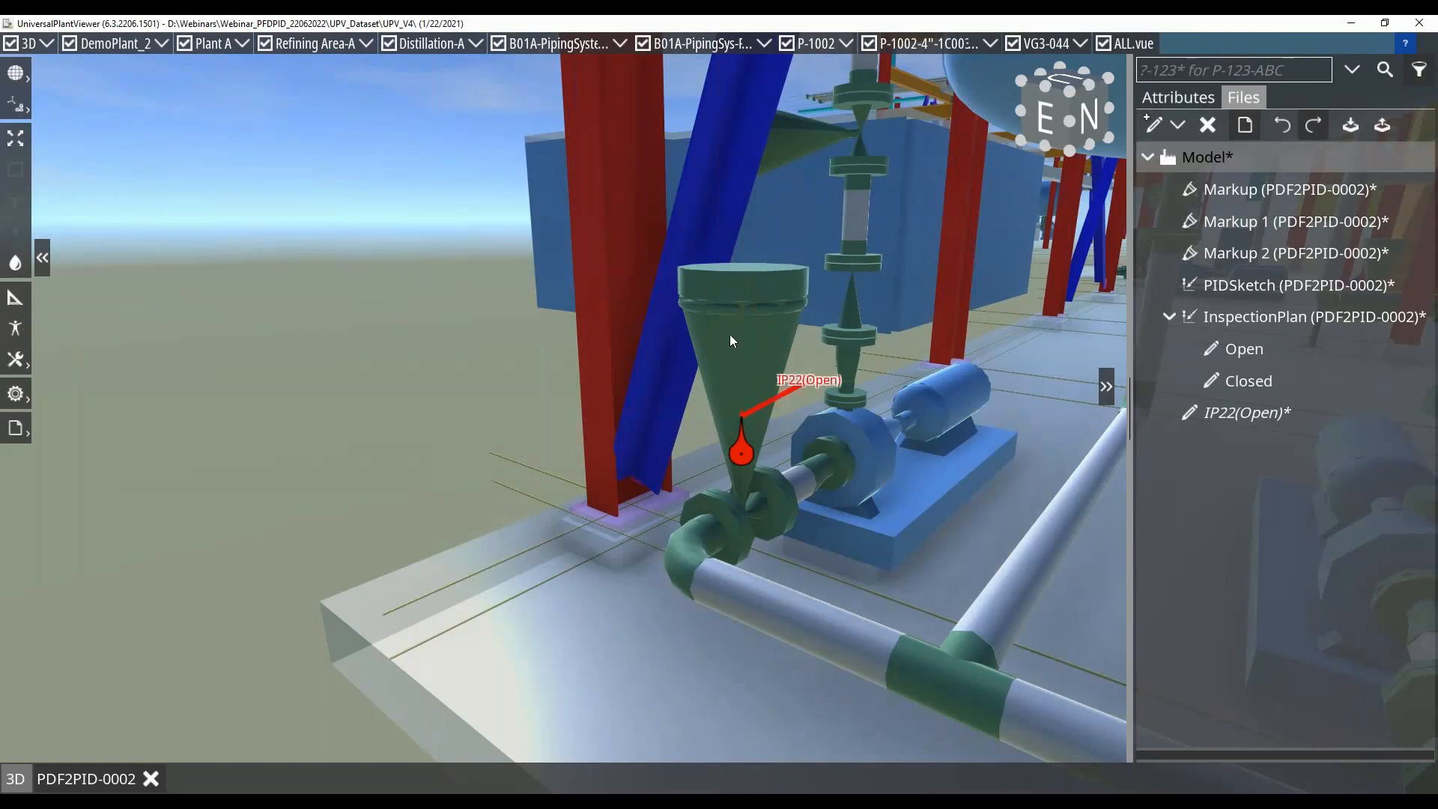
Place the Name attribute of valve VG3-044 as a label beside it in the 3D model
{"action": "left_click", "coordinate": [730, 334]}
{"action": "left_click", "coordinate": [1165, 101]}
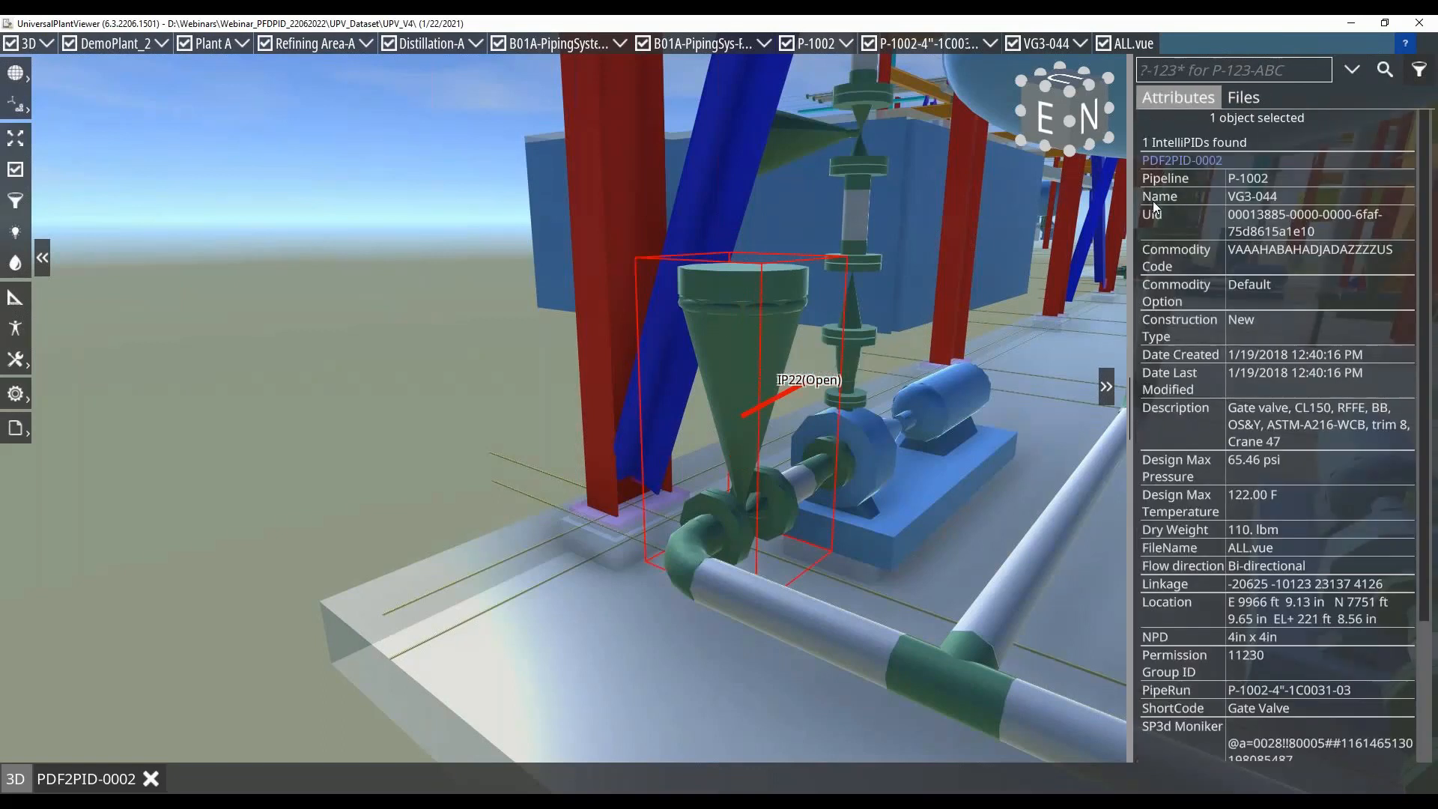
{"action": "left_click_drag", "start_coordinate": [1153, 200], "coordinate": [643, 321]}
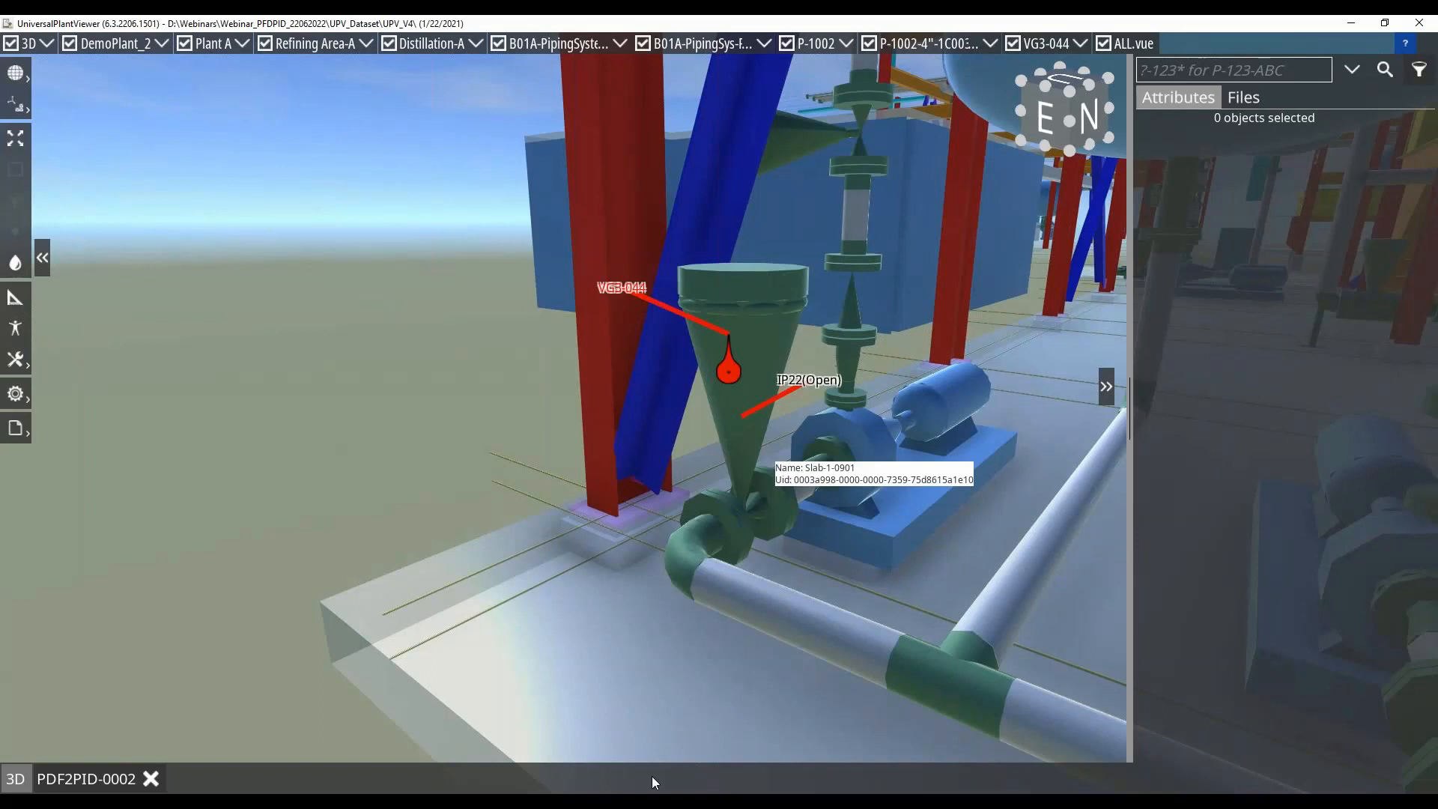
Switch to the PowerPoint webinar presentation and go to the closing "Thank You !" slide 15
{"action": "left_click", "coordinate": [652, 805]}
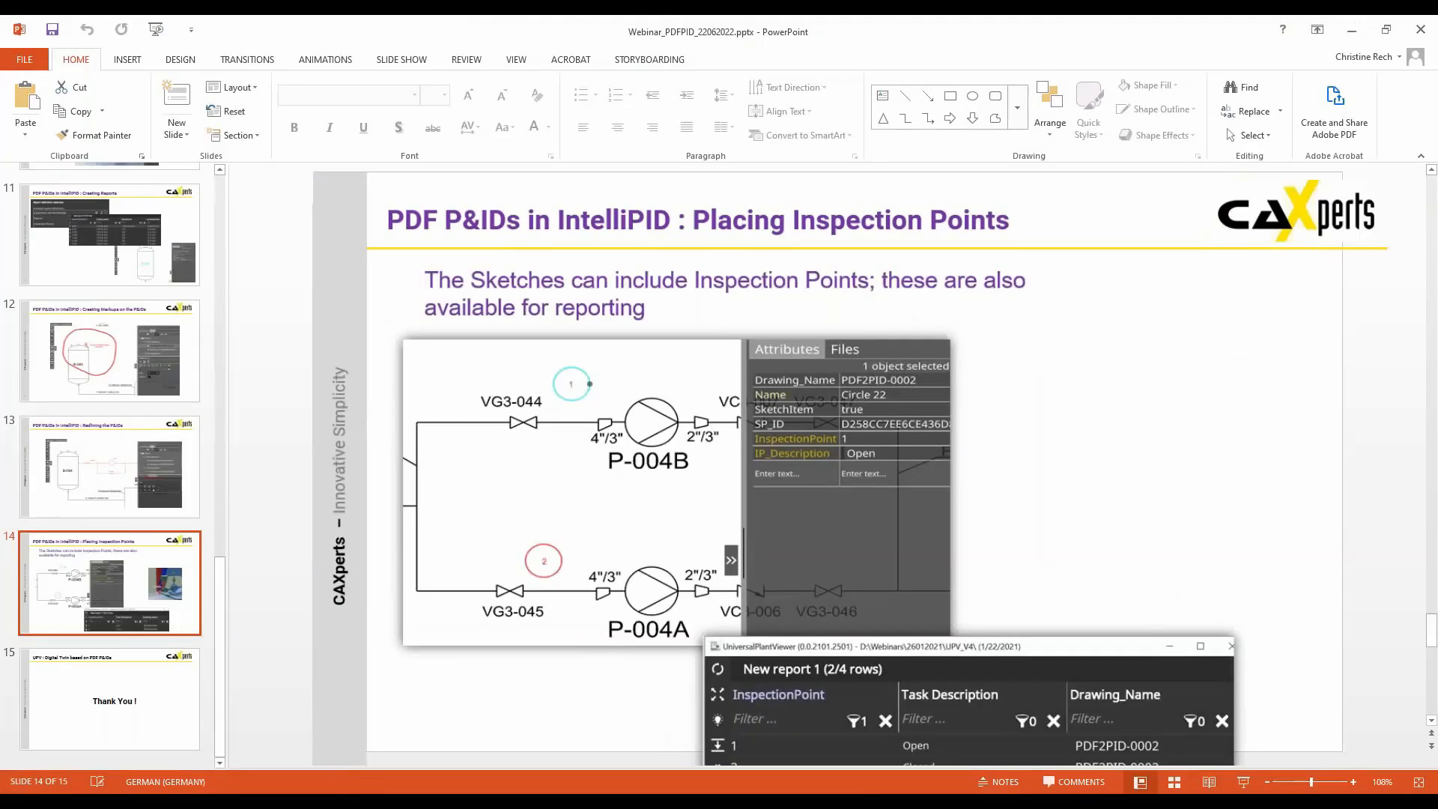
{"action": "left_click", "coordinate": [101, 705]}
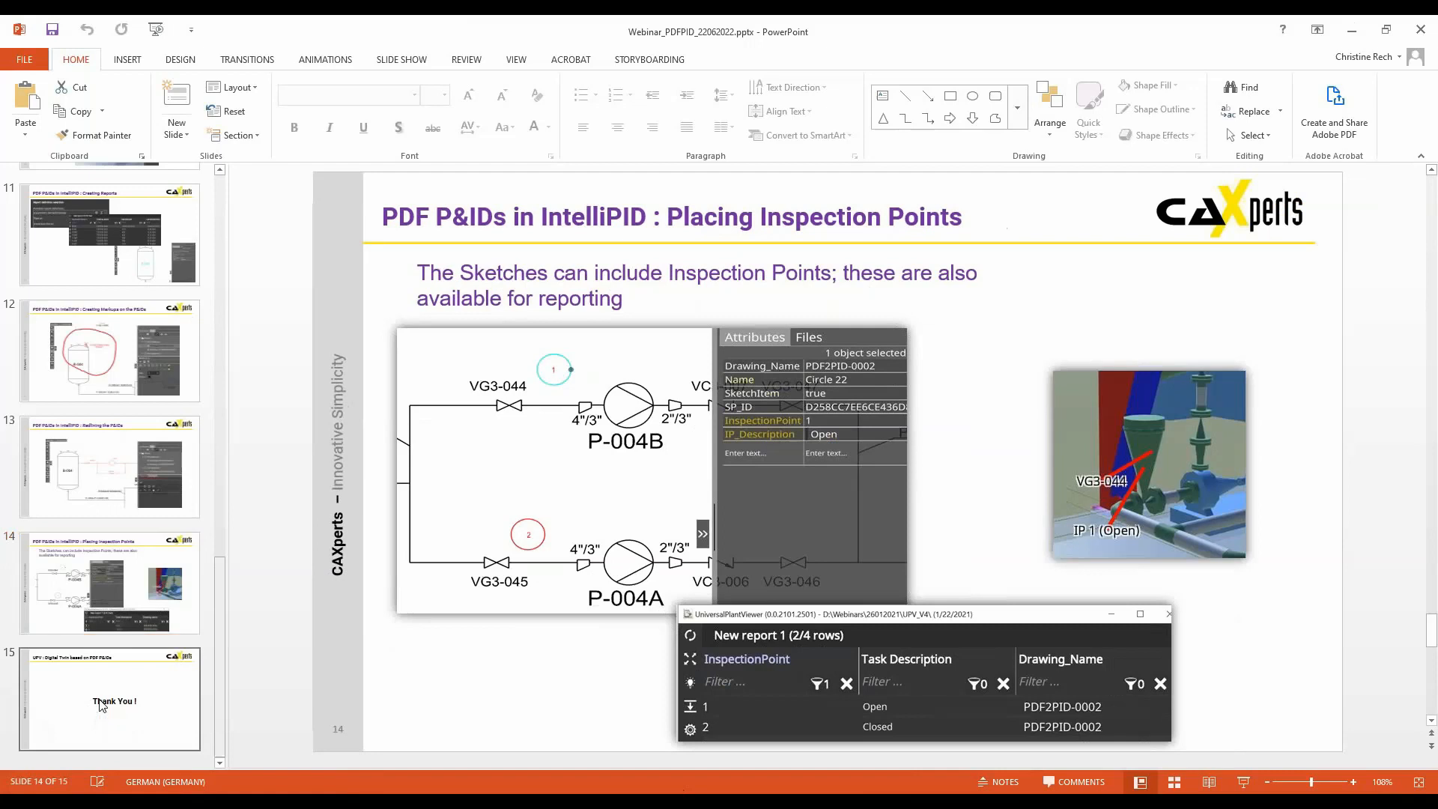